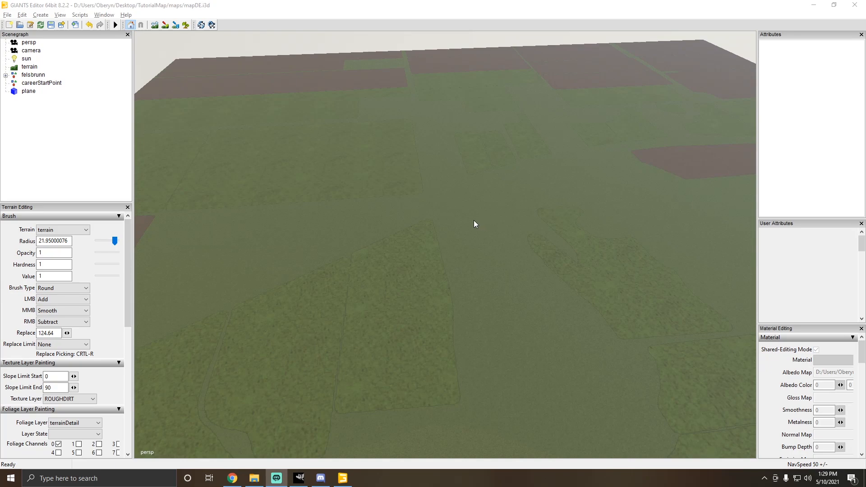
Step: Examine the map's terrain, fields and ground layout in the perspective view from several angles
{"action": "left_click_drag", "start_coordinate": [478, 243], "coordinate": [281, 166], "text": "alt"}
{"action": "scroll", "coordinate": [534, 208], "scroll_direction": "up", "scroll_amount": 4}
{"action": "scroll", "coordinate": [530, 219], "scroll_direction": "up", "scroll_amount": 8}
{"action": "scroll", "coordinate": [547, 226], "scroll_direction": "up", "scroll_amount": 6}
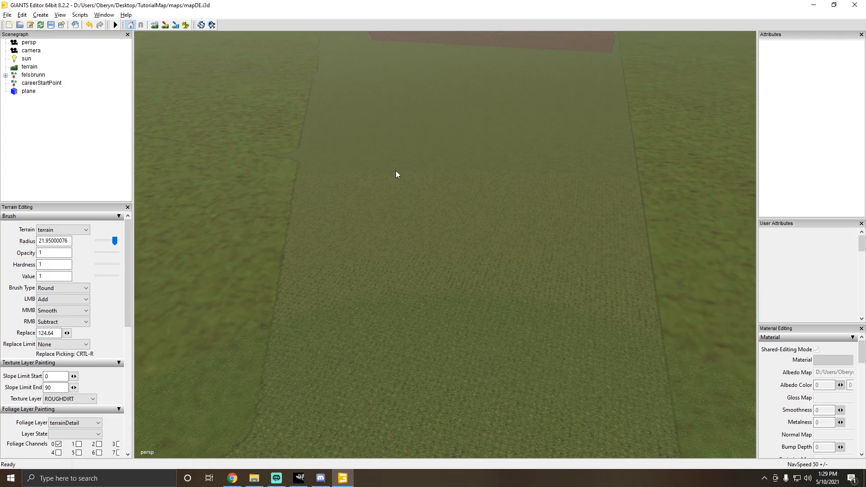
{"action": "left_click_drag", "start_coordinate": [396, 175], "coordinate": [283, 169], "text": "alt"}
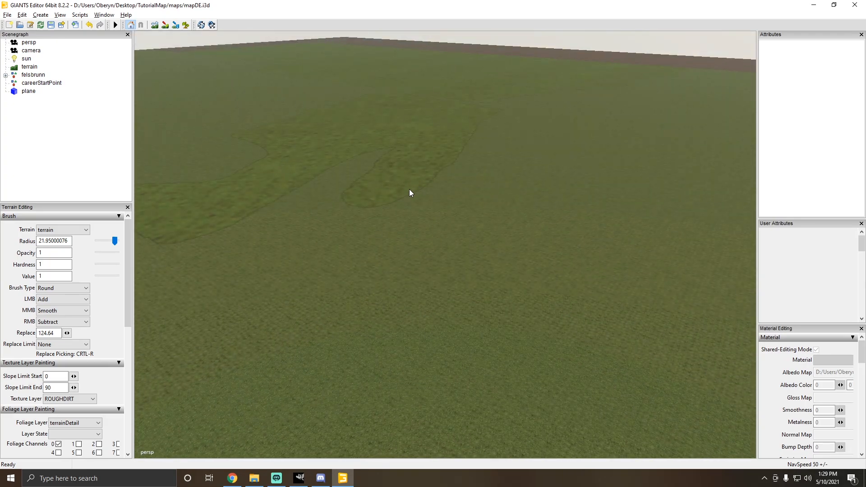
{"action": "left_click_drag", "start_coordinate": [410, 193], "coordinate": [323, 256], "text": "alt"}
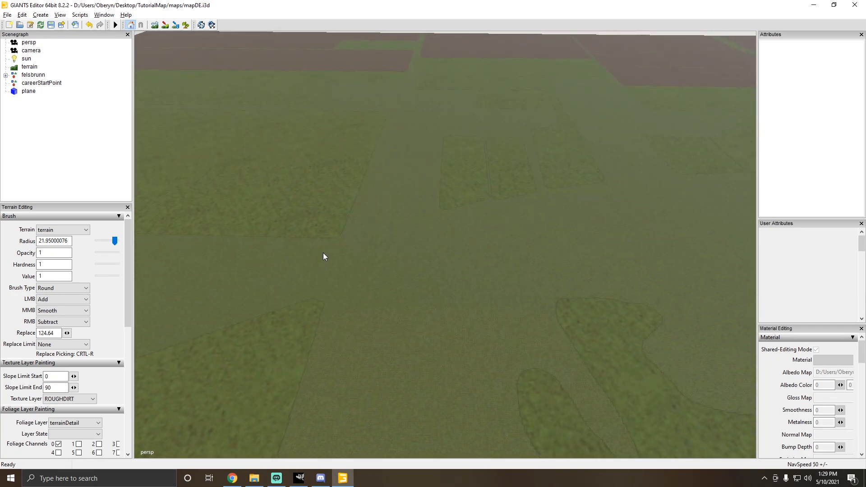
{"action": "left_click_drag", "start_coordinate": [425, 231], "coordinate": [421, 237], "text": "alt"}
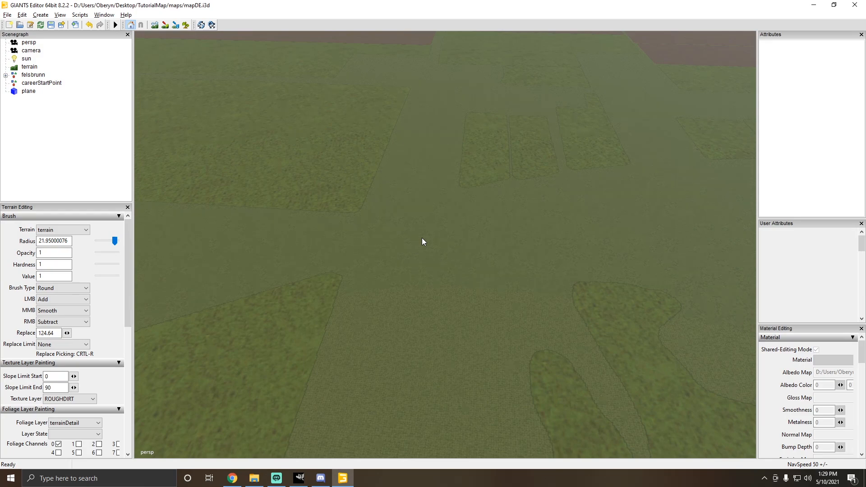
{"action": "mouse_move", "coordinate": [422, 237]}
{"action": "left_mouse_down", "text": "alt"}
{"action": "mouse_move", "coordinate": [369, 249]}
{"action": "mouse_move", "coordinate": [418, 234]}
{"action": "left_mouse_up", "text": "alt"}
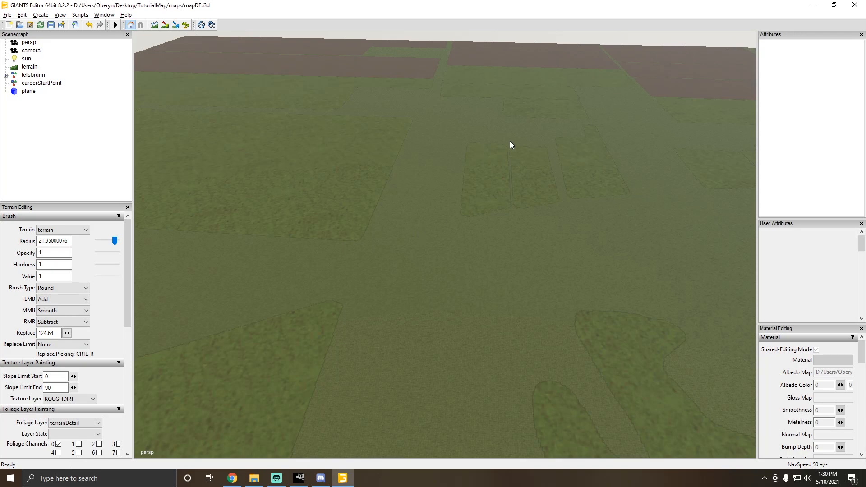
{"action": "left_click_drag", "start_coordinate": [511, 144], "coordinate": [541, 155], "text": "alt"}
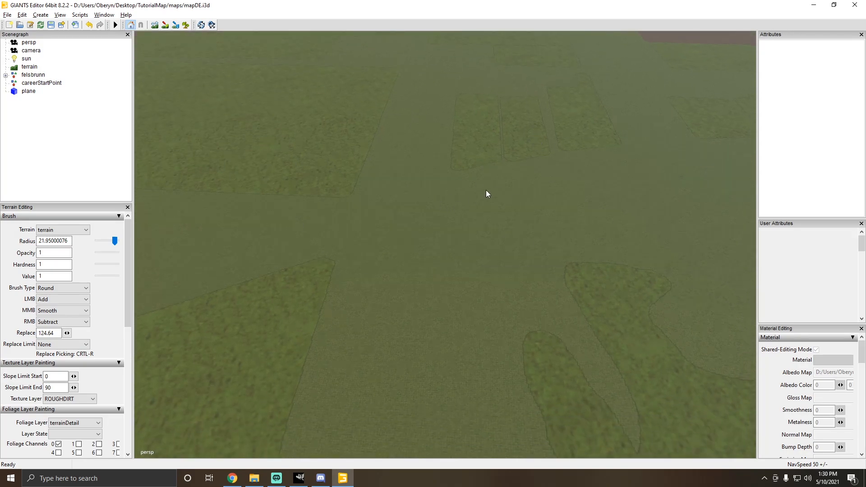
Step: Get the map editor out of the way, close the maps folder and open the TreeCreator folder from the desktop
{"action": "left_click", "coordinate": [809, 6]}
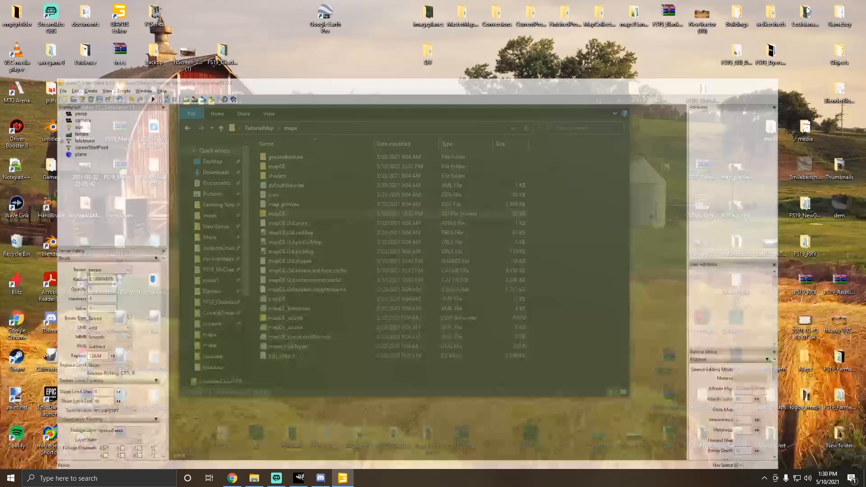
{"action": "double_click", "coordinate": [493, 100]}
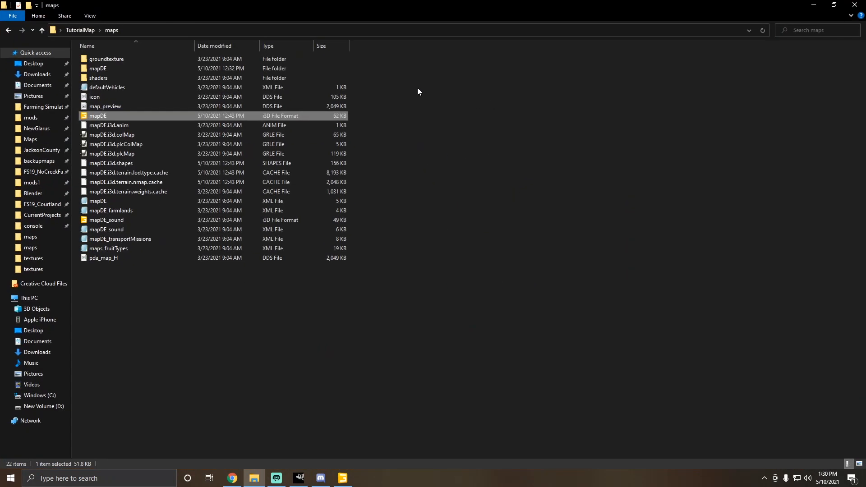
{"action": "double_click", "coordinate": [769, 5]}
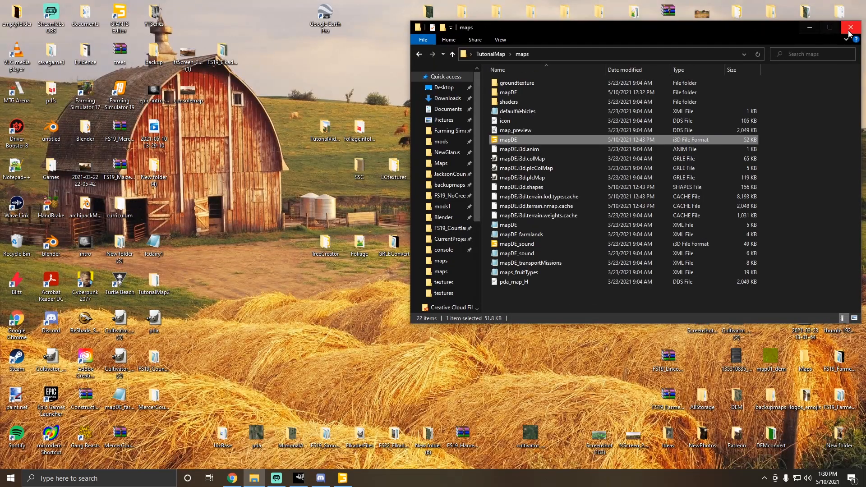
{"action": "left_click", "coordinate": [850, 31]}
{"action": "double_click", "coordinate": [325, 244]}
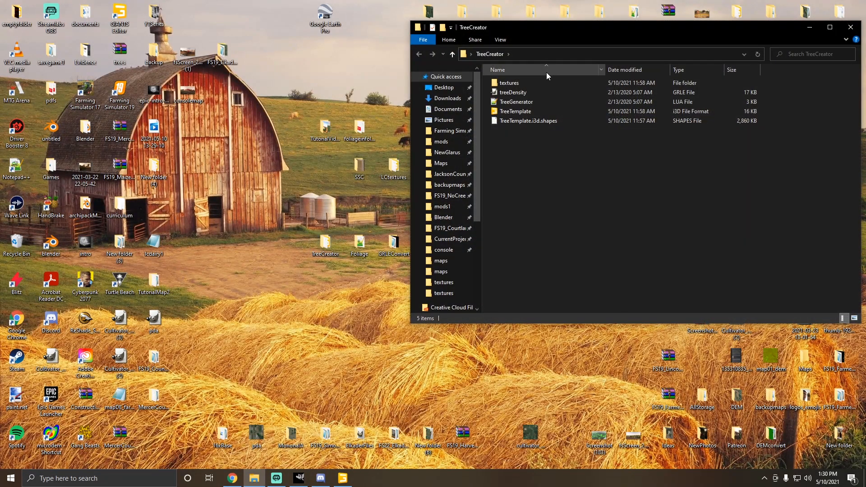
{"action": "double_click", "coordinate": [561, 28]}
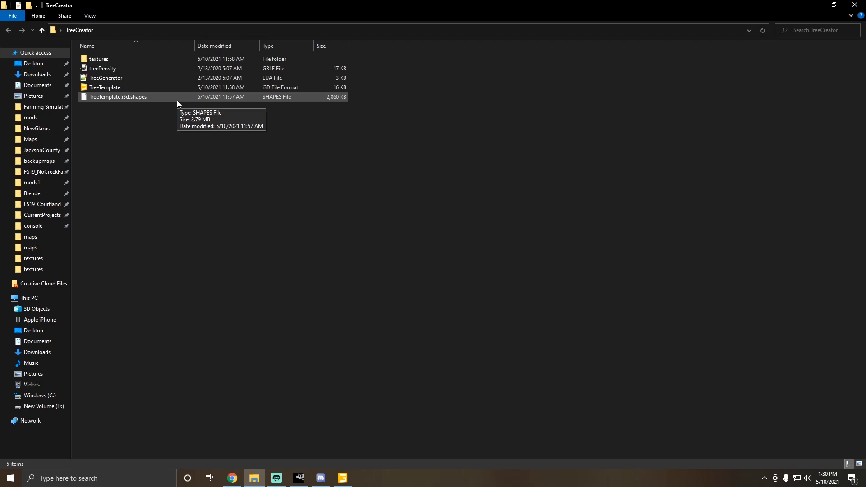
Step: Look through the TreeCreator folder's contents: the TreeTemplate file, the textures folder and the TreeGenerator script
{"action": "left_click", "coordinate": [115, 88]}
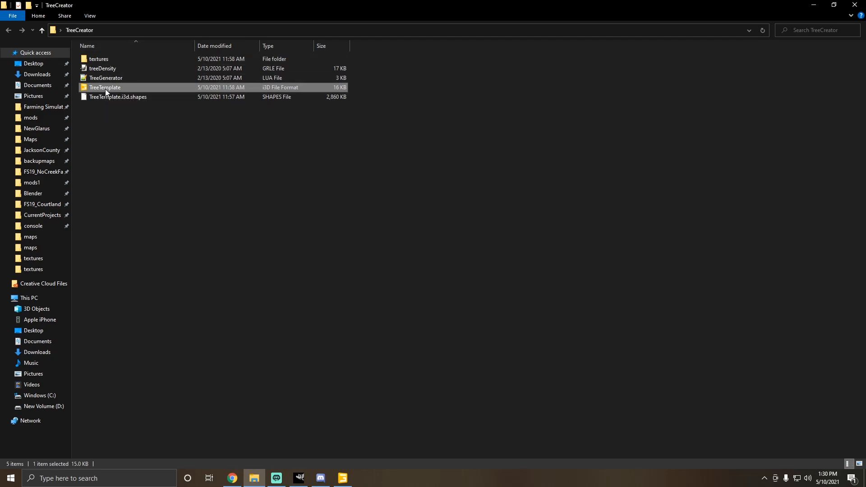
{"action": "double_click", "coordinate": [96, 56]}
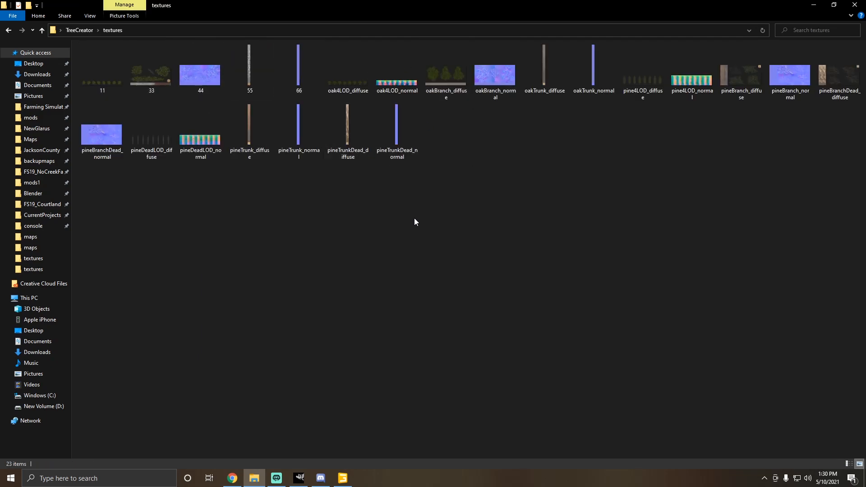
{"action": "left_click", "coordinate": [8, 30]}
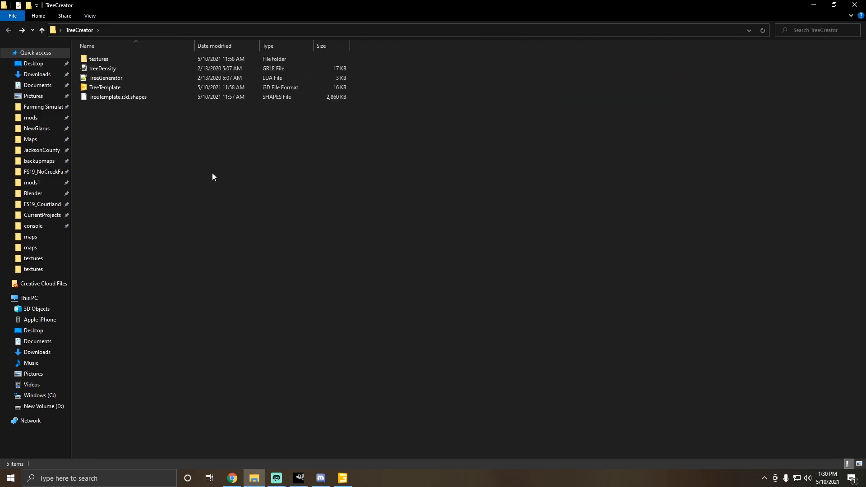
{"action": "left_click", "coordinate": [110, 78]}
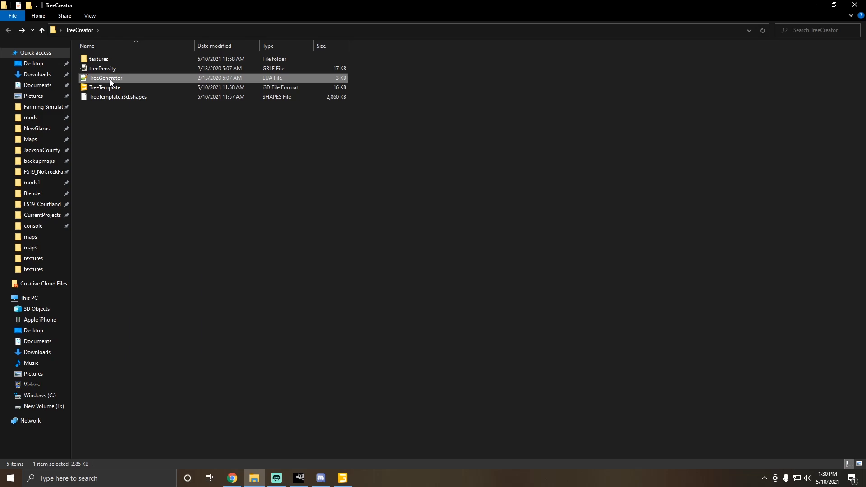
{"action": "left_click", "coordinate": [208, 183]}
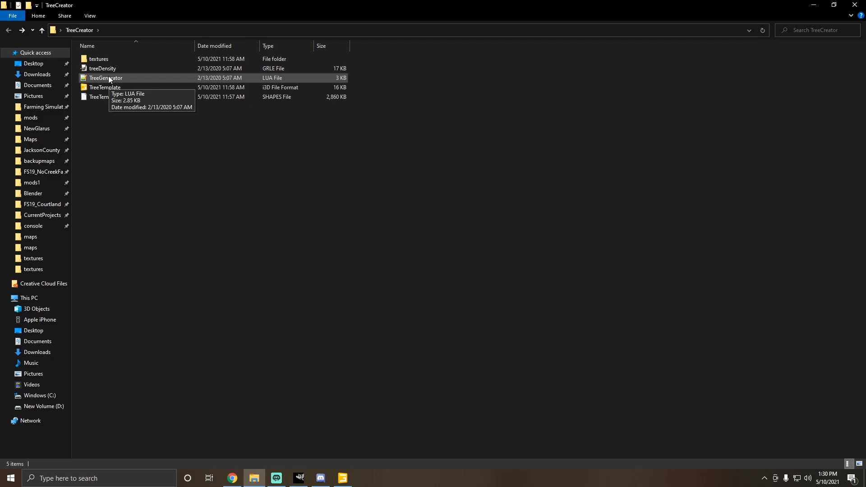
Step: Search Windows for the %appdata% folder and check its location
{"action": "left_click", "coordinate": [100, 478]}
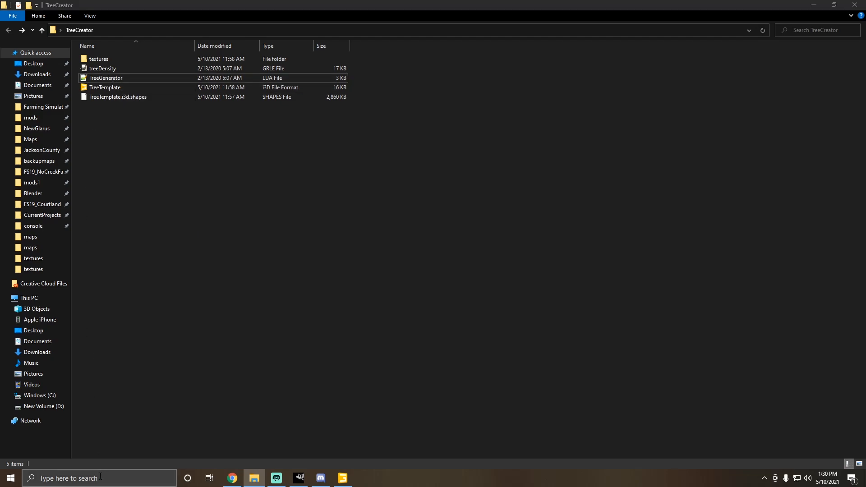
{"action": "type", "text": "%APPD"}
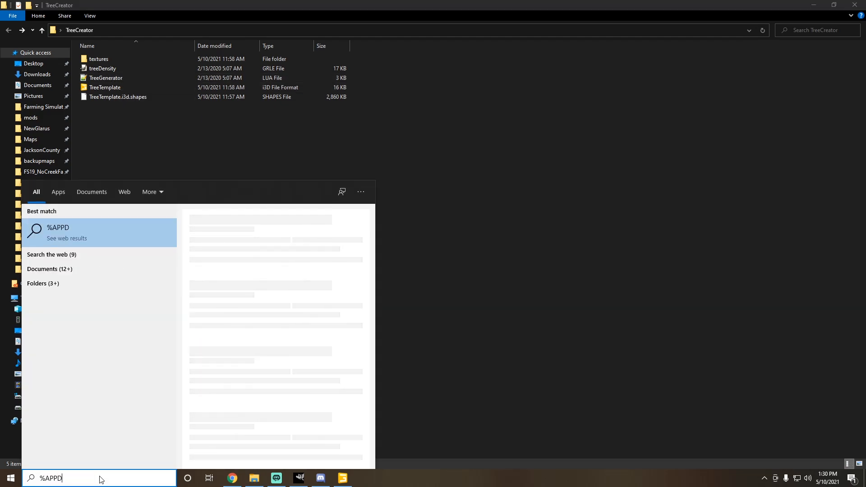
{"action": "key", "text": "BackSpace"}
{"action": "key", "text": "BackSpace"}
{"action": "key", "text": "BackSpace"}
{"action": "key", "text": "BackSpace"}
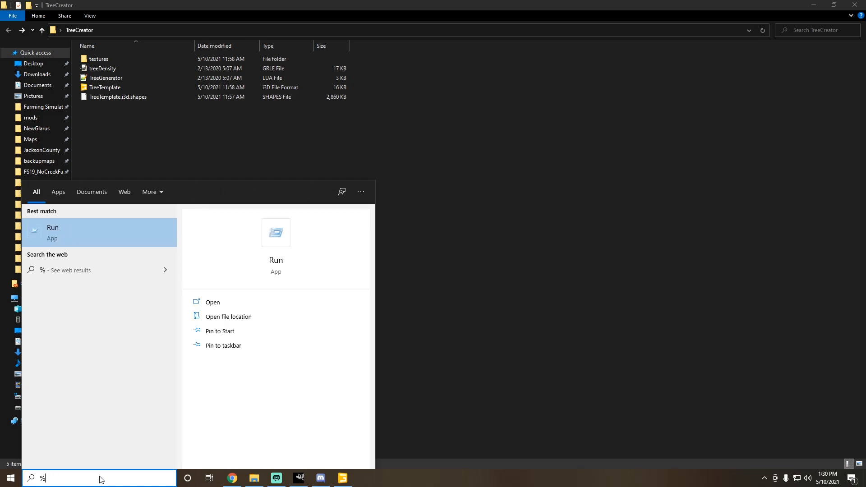
{"action": "type", "text": "appdata"}
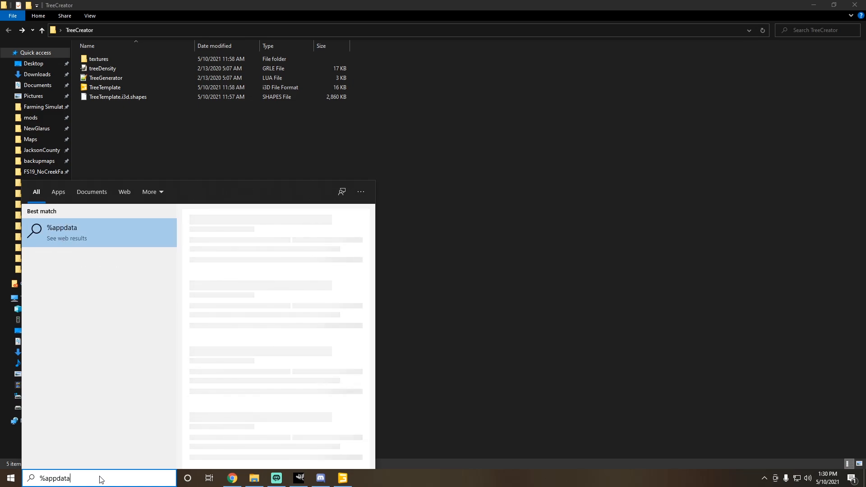
{"action": "type", "text": "%"}
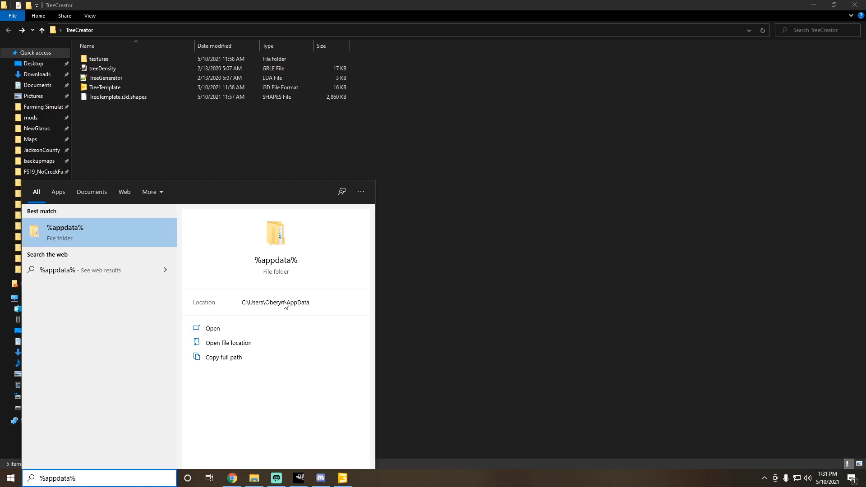
{"action": "left_click", "coordinate": [528, 257]}
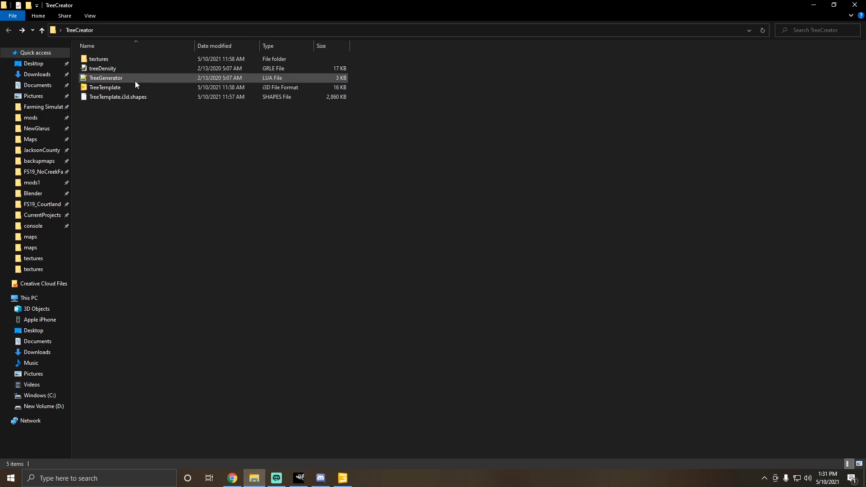
{"action": "double_click", "coordinate": [297, 9]}
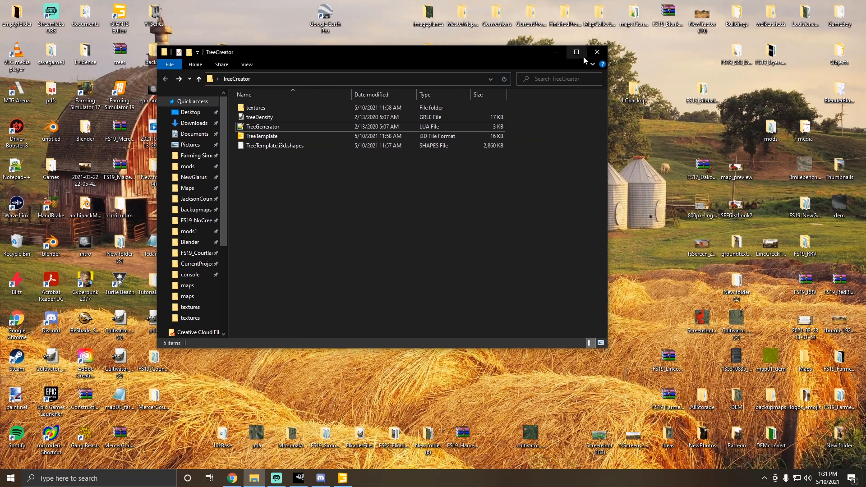
{"action": "left_click_drag", "start_coordinate": [428, 50], "coordinate": [511, 63]}
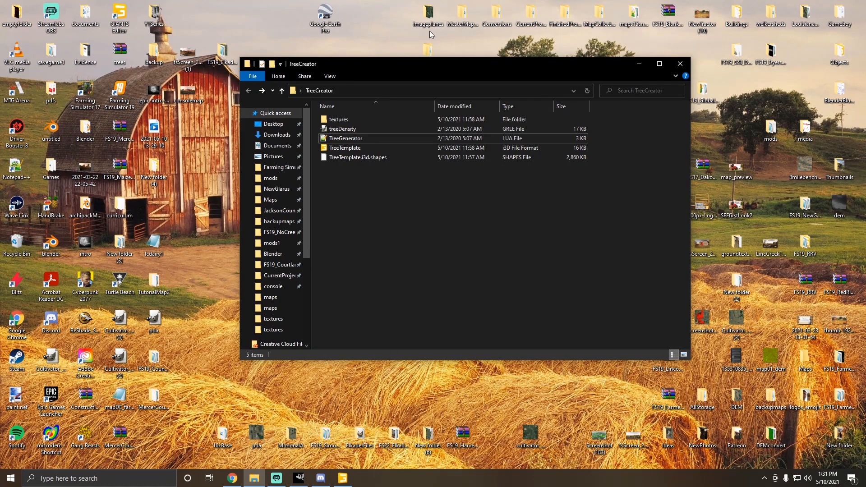
{"action": "double_click", "coordinate": [378, 66]}
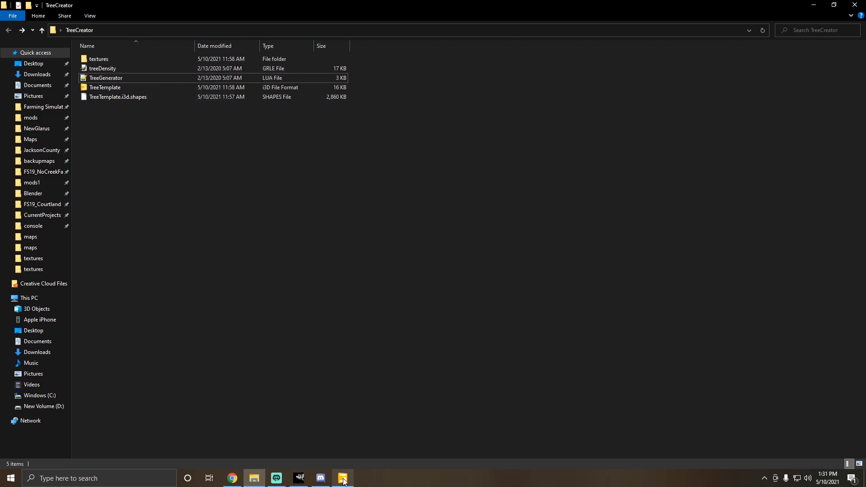
{"action": "mouse_move", "coordinate": [343, 480]}
{"action": "left_click", "coordinate": [353, 440]}
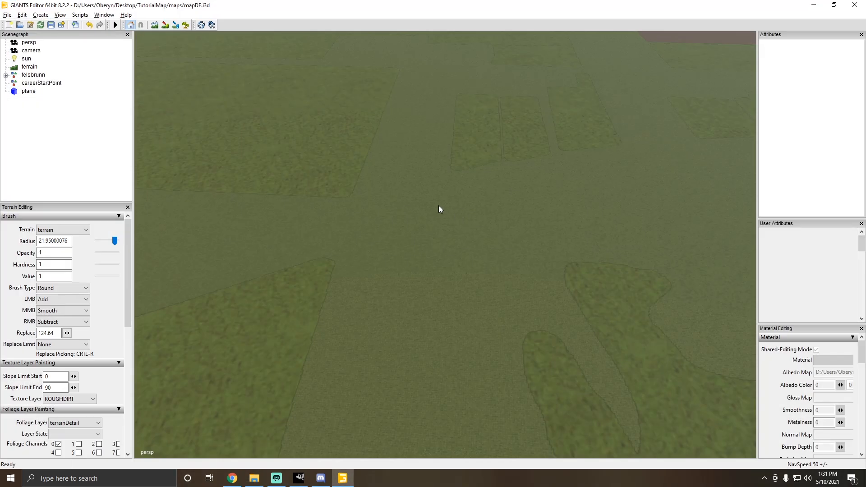
{"action": "left_click", "coordinate": [343, 479]}
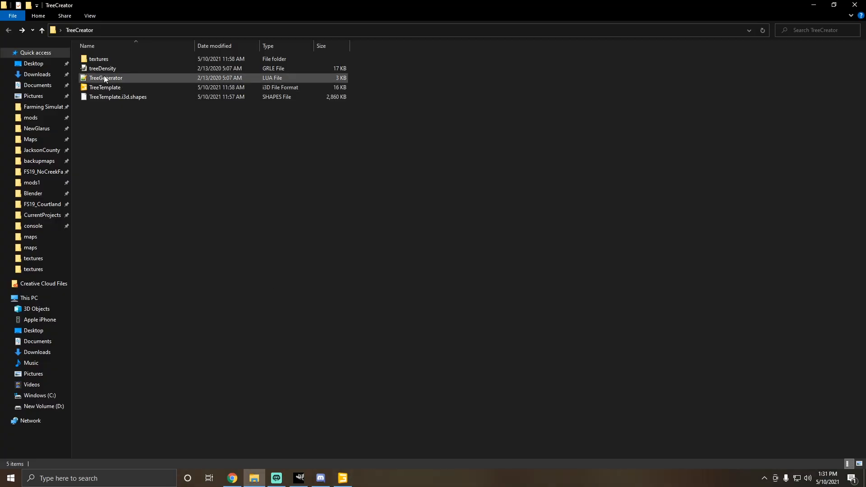
{"action": "left_click", "coordinate": [102, 68]}
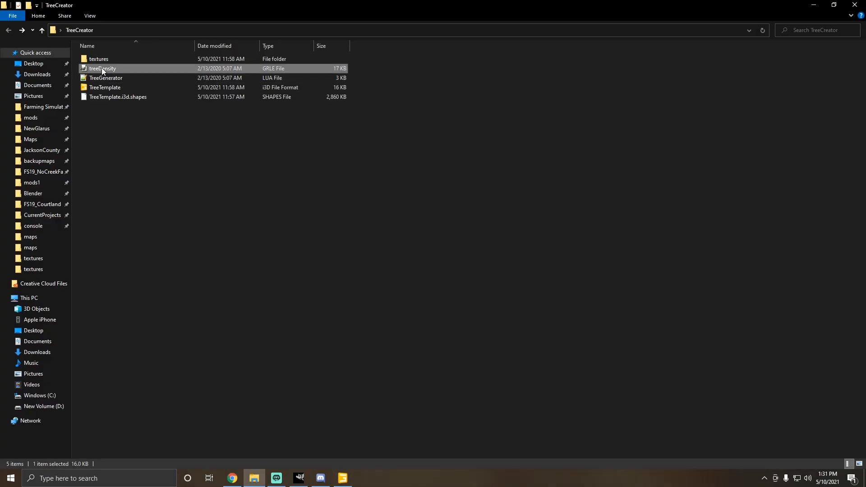
Step: Minimize the TreeCreator folder and open the mapDE folder inside TutorialMap's maps folder
{"action": "double_click", "coordinate": [786, 2]}
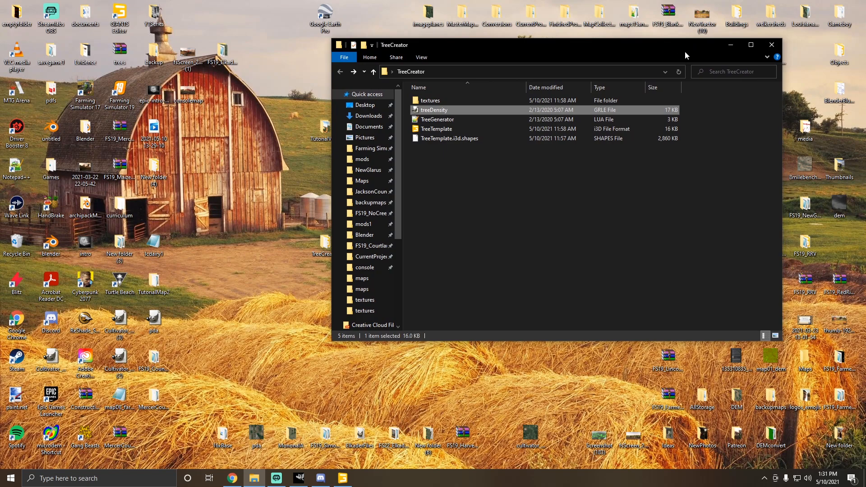
{"action": "left_click", "coordinate": [731, 45]}
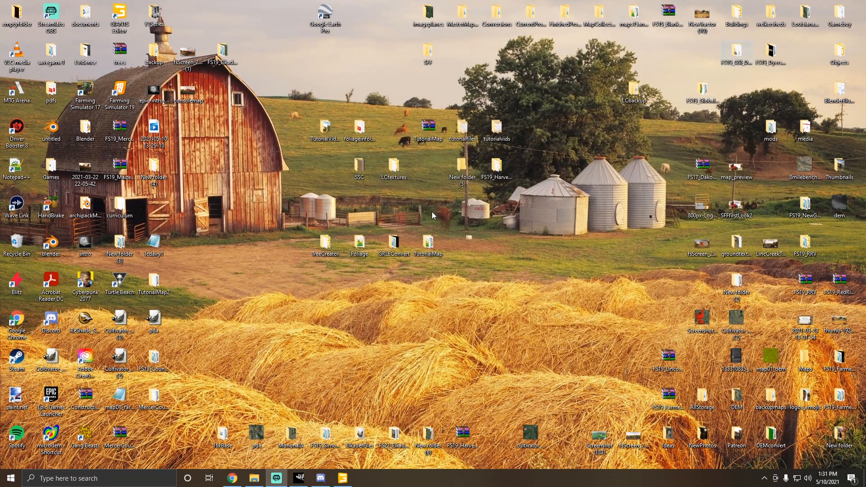
{"action": "double_click", "coordinate": [429, 246]}
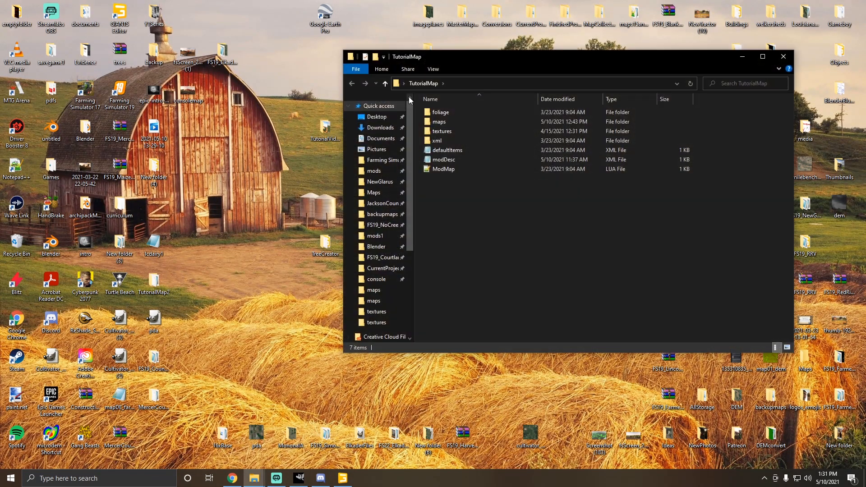
{"action": "double_click", "coordinate": [448, 119]}
{"action": "double_click", "coordinate": [453, 120]}
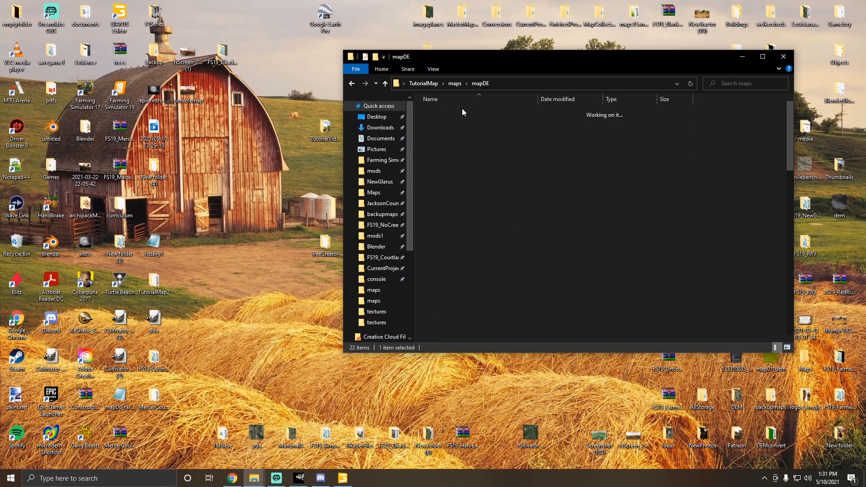
{"action": "left_click_drag", "start_coordinate": [582, 58], "coordinate": [592, 41]}
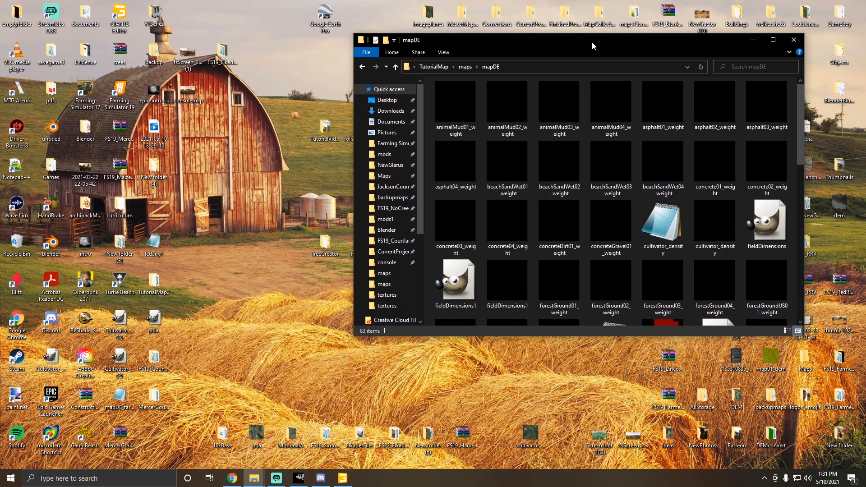
{"action": "left_click_drag", "start_coordinate": [802, 148], "coordinate": [797, 179]}
Step: Copy the treeDensity file from the desktop's TreeCreator folder and close that folder
{"action": "double_click", "coordinate": [326, 245]}
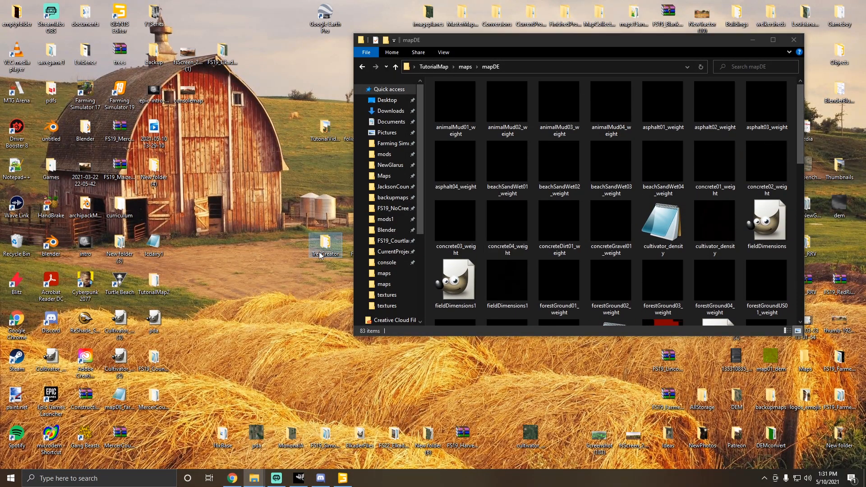
{"action": "left_click", "coordinate": [435, 111]}
{"action": "right_click", "coordinate": [435, 110]}
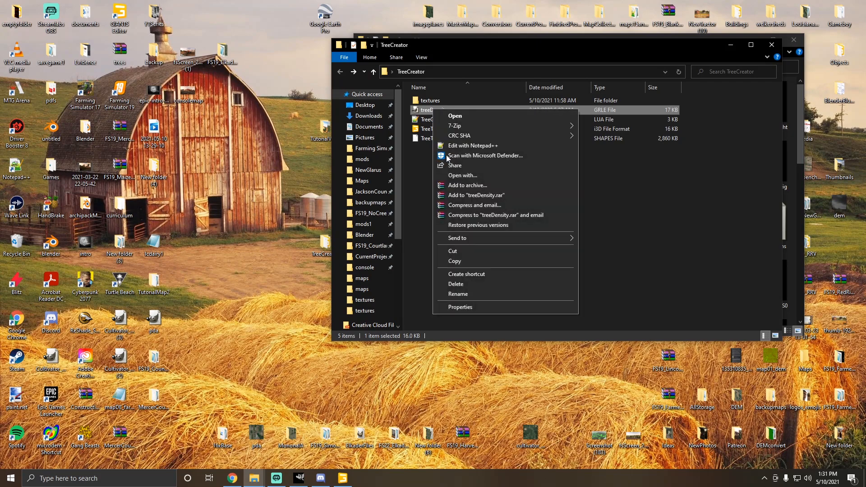
{"action": "left_click", "coordinate": [476, 261]}
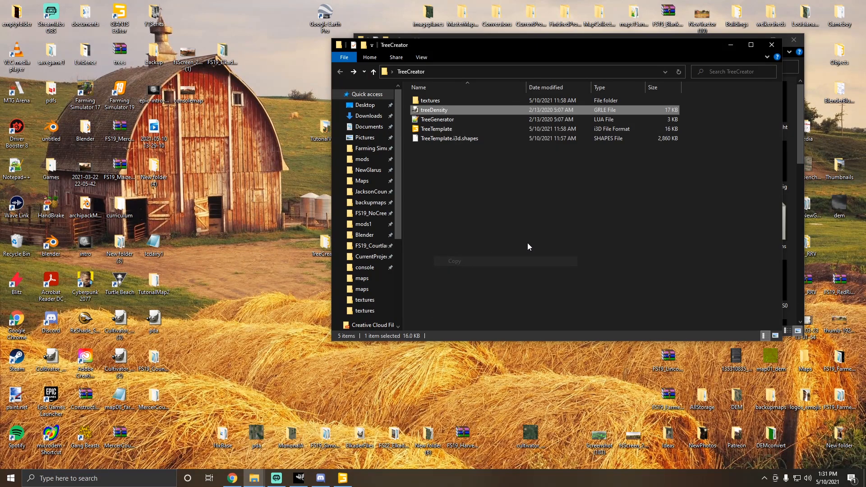
{"action": "left_click", "coordinate": [772, 44]}
Step: Paste the treeDensity file into TutorialMap's mapDE folder and maximize the folder window
{"action": "left_click_drag", "start_coordinate": [738, 48], "coordinate": [521, 50]}
{"action": "scroll", "coordinate": [545, 155], "scroll_direction": "down", "scroll_amount": 6}
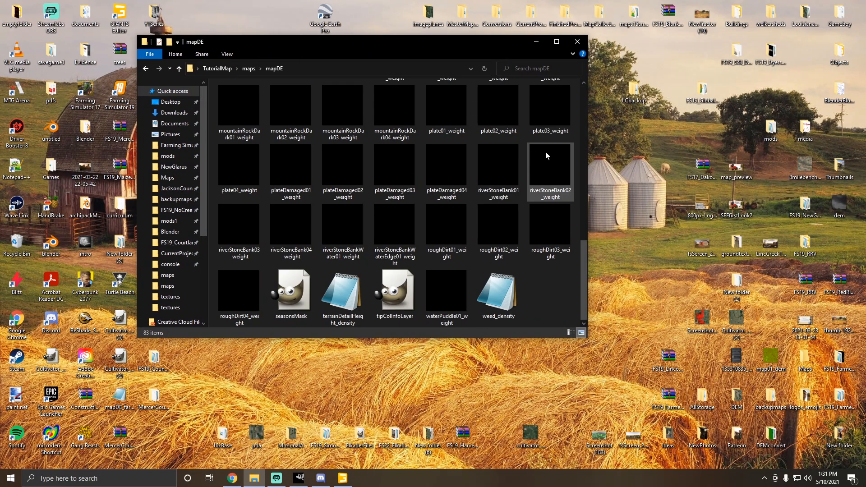
{"action": "right_click", "coordinate": [553, 300]}
{"action": "left_click", "coordinate": [573, 373]}
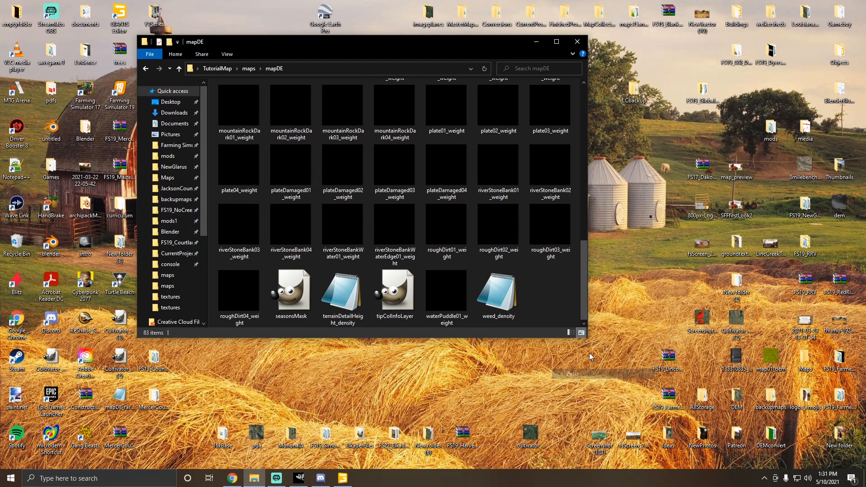
{"action": "double_click", "coordinate": [464, 47]}
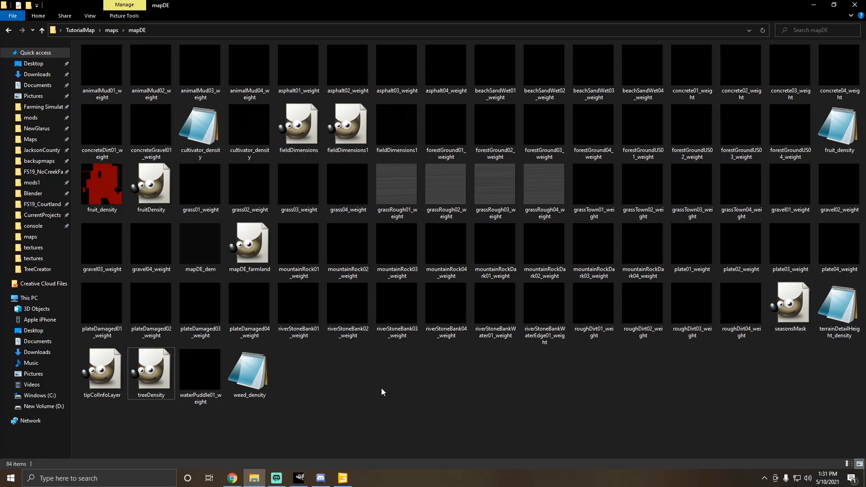
Step: Open the mapDE i3d file from the maps folder in Notepad++ and close GIANTS Editor
{"action": "left_click", "coordinate": [110, 31]}
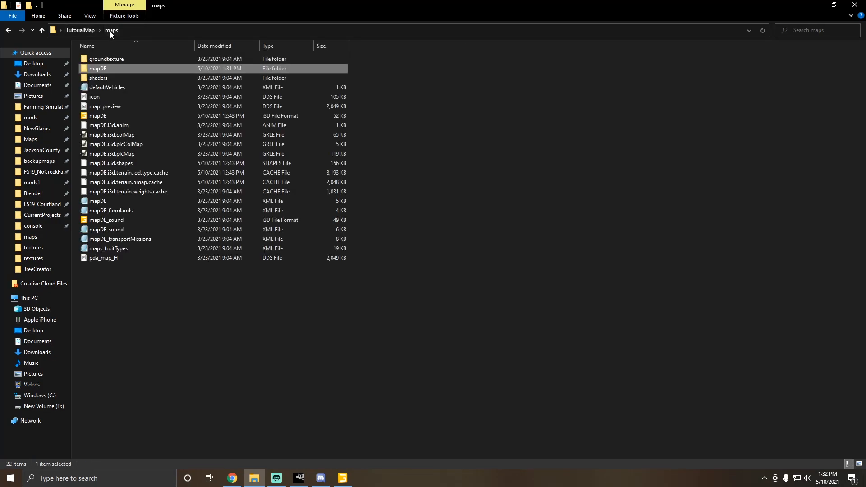
{"action": "right_click", "coordinate": [99, 116]}
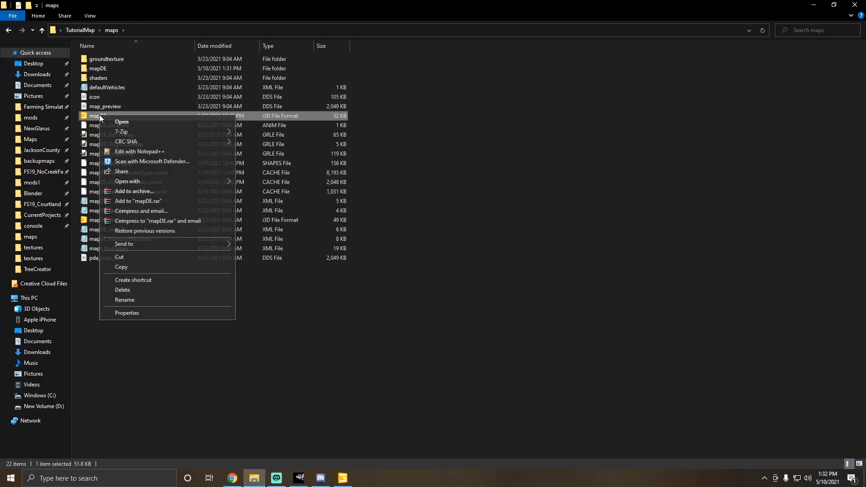
{"action": "left_click", "coordinate": [140, 151]}
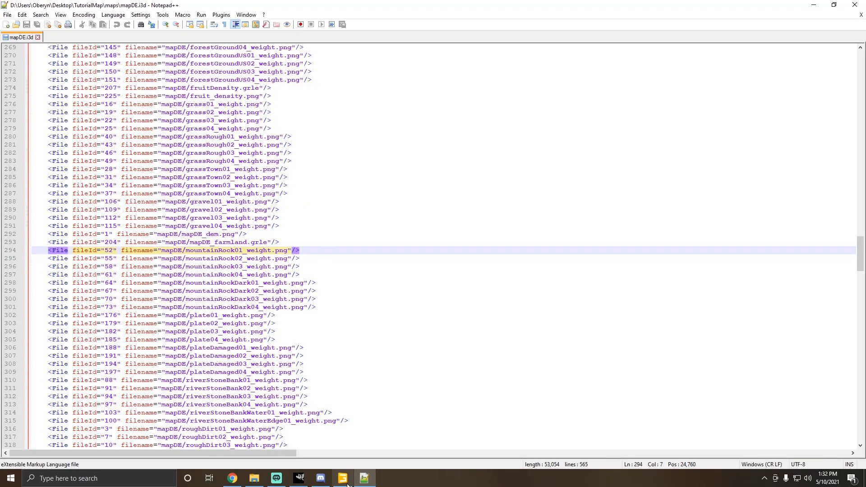
{"action": "left_click", "coordinate": [808, 5]}
{"action": "left_click", "coordinate": [855, 4]}
{"action": "left_click", "coordinate": [474, 236]}
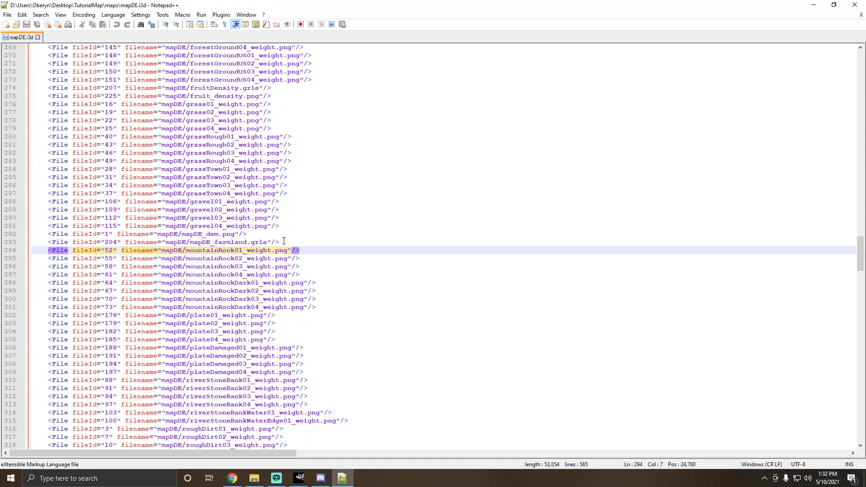
Step: Duplicate the mapDE_farmland.grle file entry on a new line below it and set the copy's fileId to 2040000
{"action": "left_click_drag", "start_coordinate": [283, 242], "coordinate": [36, 243]}
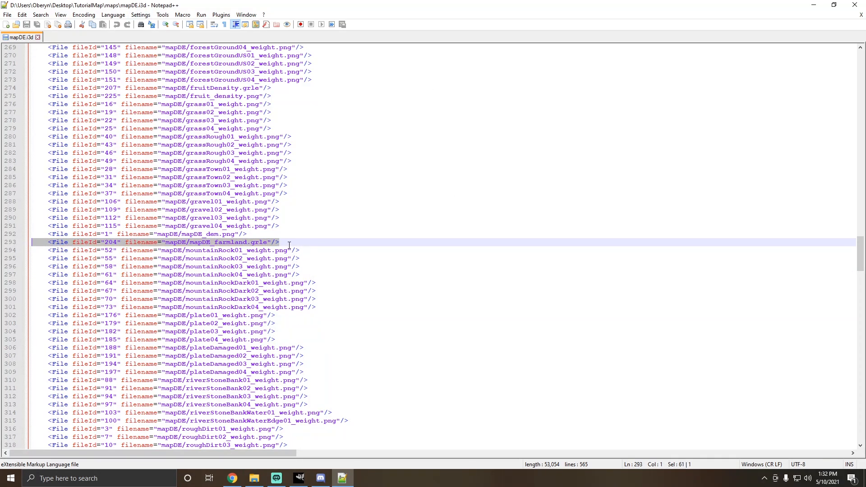
{"action": "left_click", "coordinate": [291, 241]}
{"action": "key", "text": "Return"}
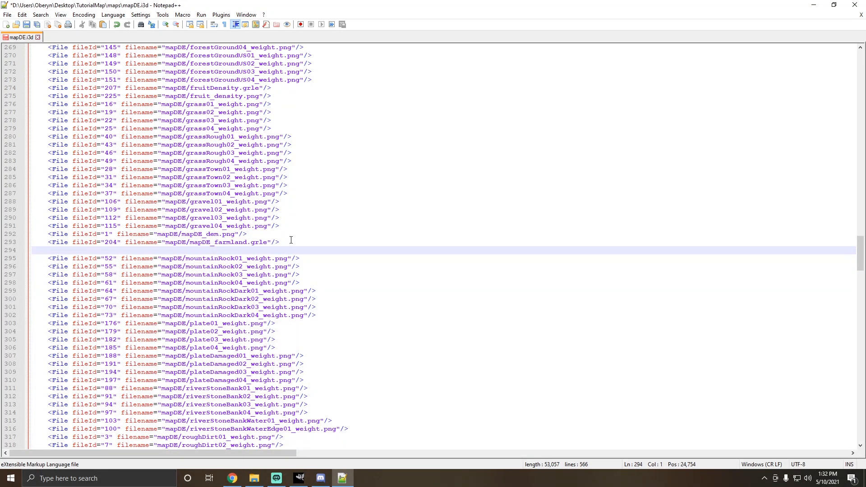
{"action": "key", "text": "ctrl+v"}
{"action": "left_click", "coordinate": [117, 250]}
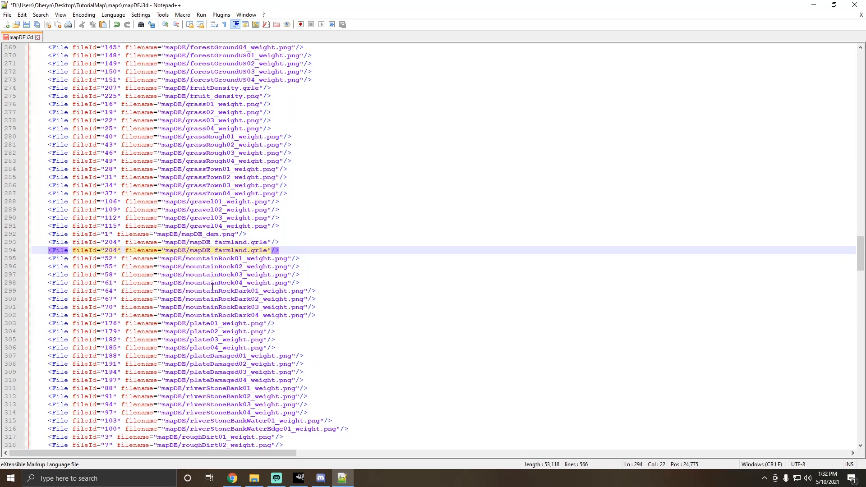
{"action": "type", "text": "0000"}
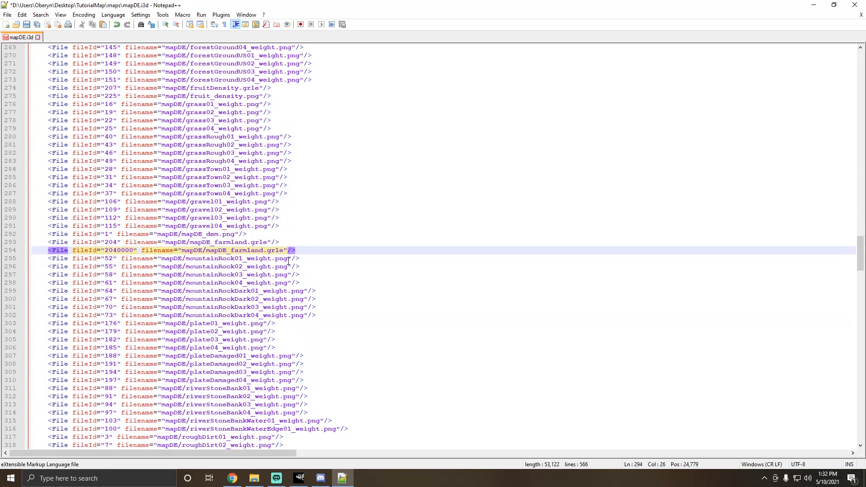
Step: Check the exact name of the treeDensity file in the mapDE folder and return to the mapDE.i3d code
{"action": "scroll", "coordinate": [289, 261], "scroll_direction": "down", "scroll_amount": 7}
{"action": "scroll", "coordinate": [281, 226], "scroll_direction": "up", "scroll_amount": 6}
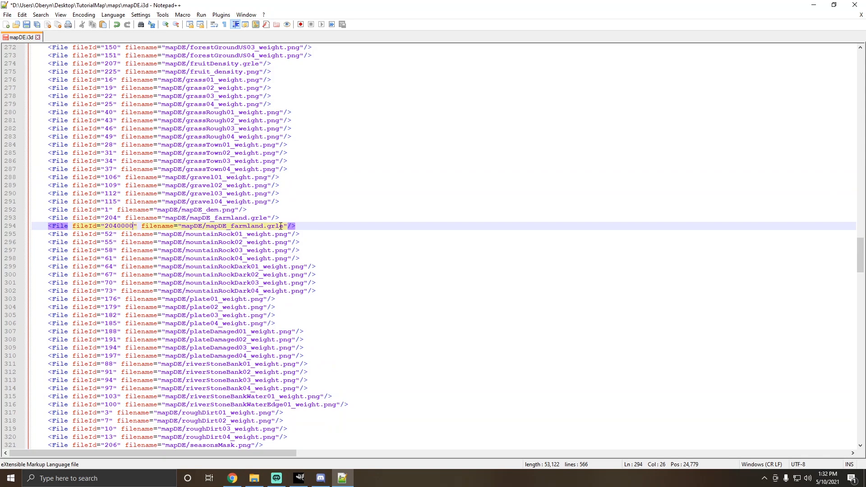
{"action": "left_click_drag", "start_coordinate": [284, 225], "coordinate": [207, 228]}
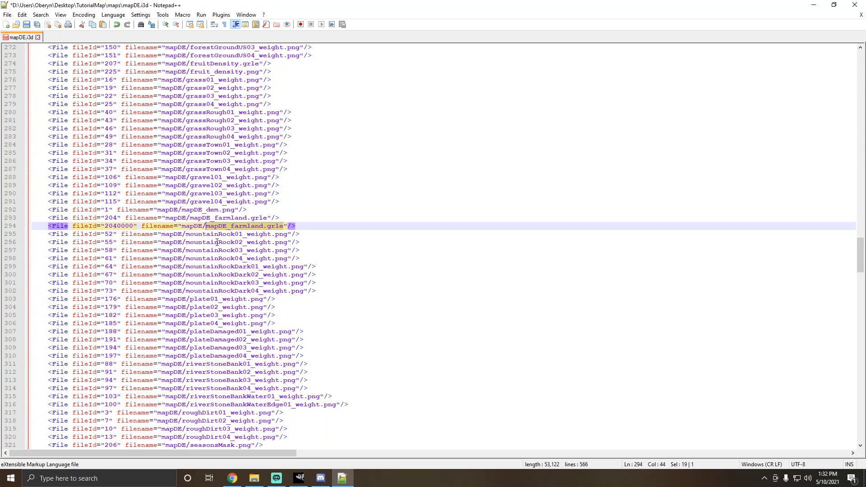
{"action": "left_click", "coordinate": [254, 478]}
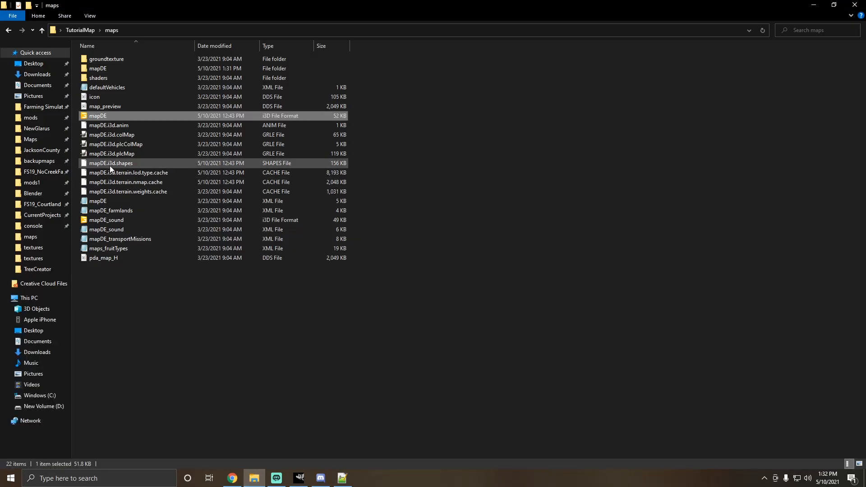
{"action": "double_click", "coordinate": [104, 72]}
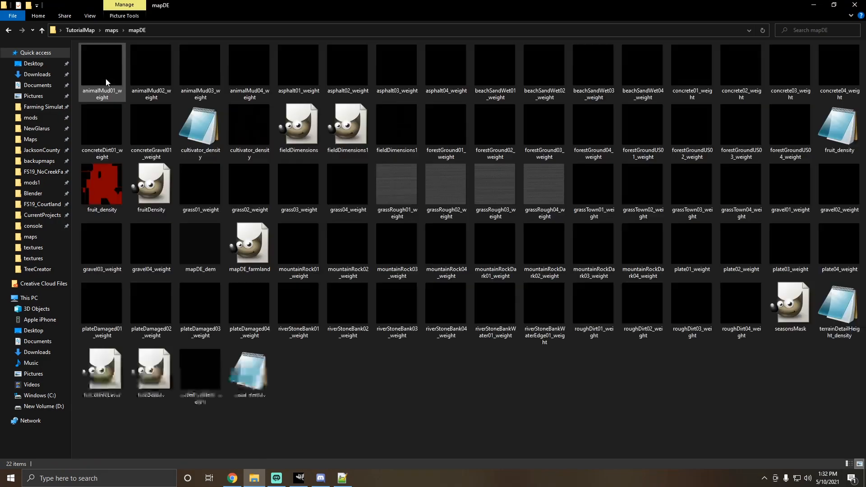
{"action": "left_click", "coordinate": [171, 398]}
{"action": "left_click", "coordinate": [357, 411]}
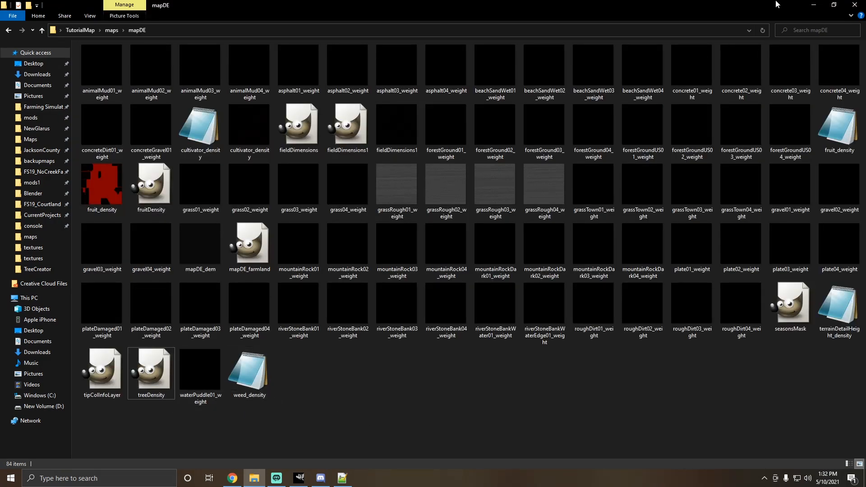
{"action": "left_click", "coordinate": [814, 5]}
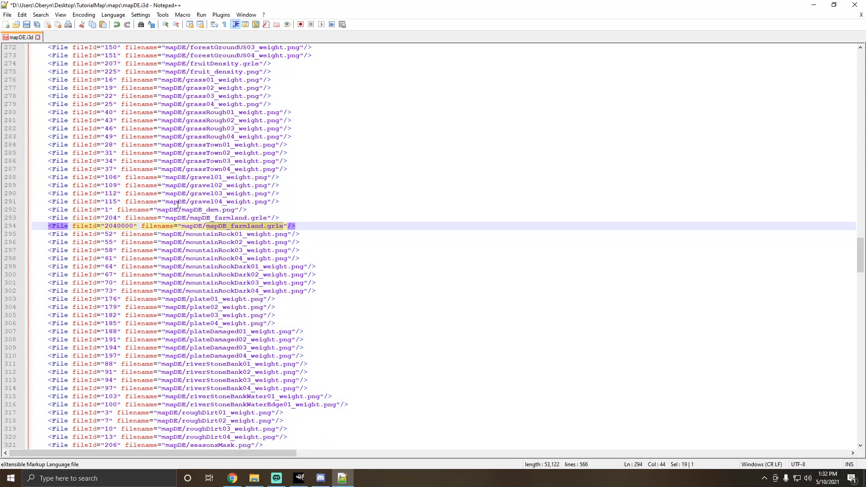
Step: Change the filename in the 2040000 entry to mapDE/treeDensity.grle and save mapDE.i3d
{"action": "left_click_drag", "start_coordinate": [263, 226], "coordinate": [210, 227]}
{"action": "key", "text": "BackSpace"}
{"action": "key", "text": "BackSpace"}
{"action": "type", "text": "tree"}
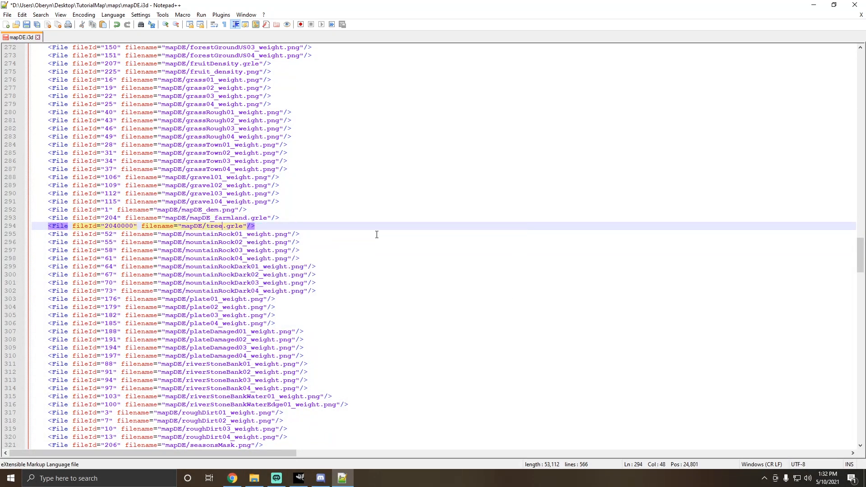
{"action": "type", "text": "Density"}
{"action": "left_click", "coordinate": [338, 227]}
{"action": "left_click", "coordinate": [283, 227]}
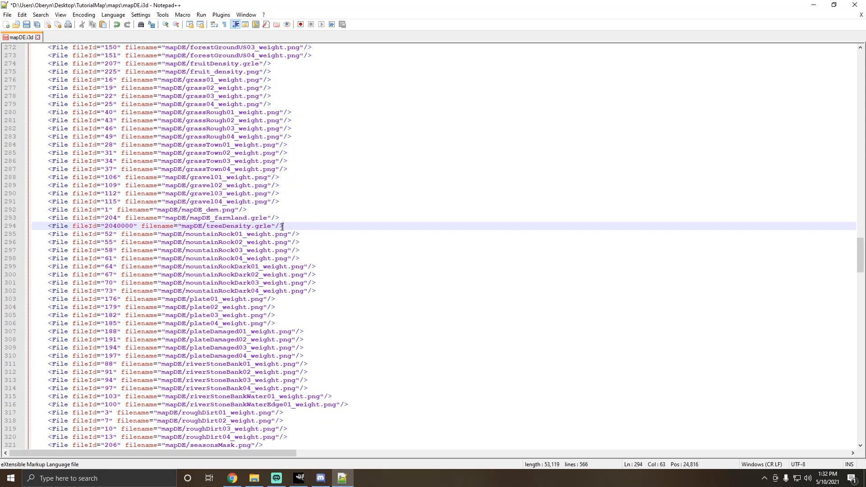
{"action": "scroll", "coordinate": [231, 243], "scroll_direction": "down", "scroll_amount": 5}
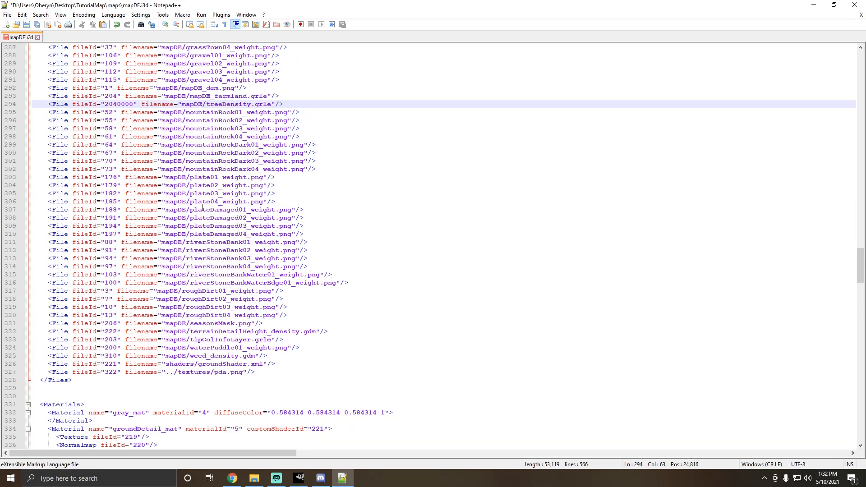
{"action": "left_click", "coordinate": [7, 15]}
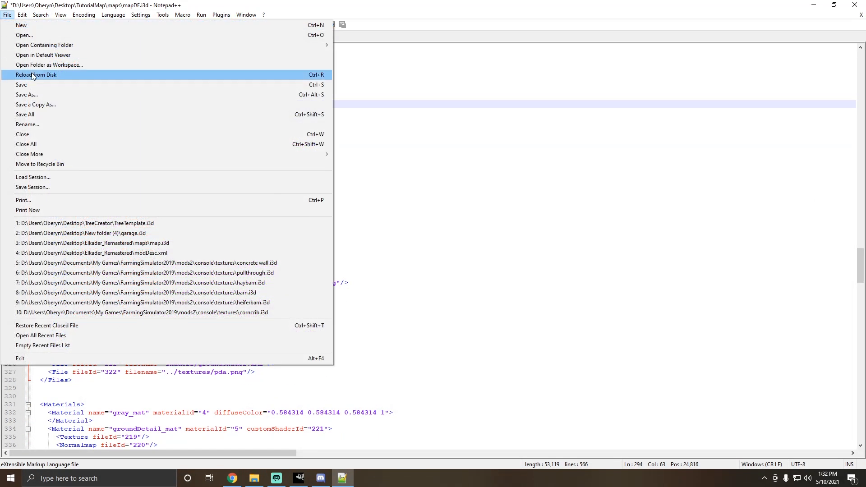
{"action": "left_click", "coordinate": [27, 88]}
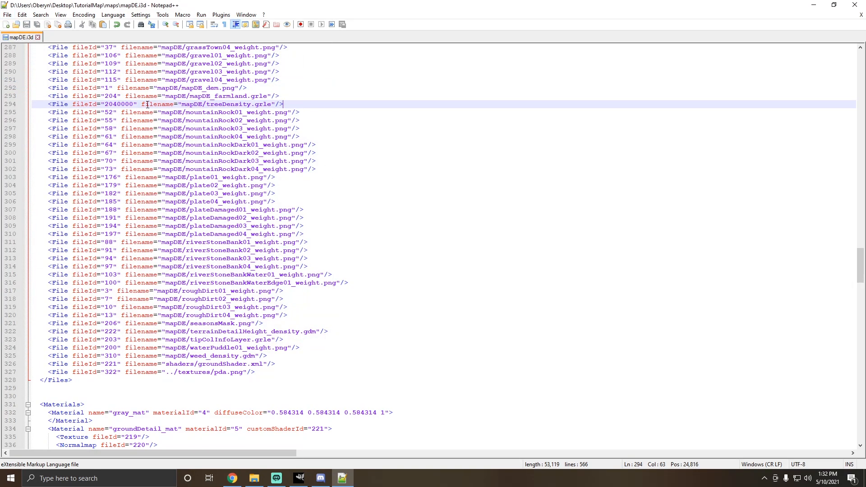
Step: Duplicate the farmland InfoLayer line onto a new line below the fieldDimensions1 InfoLayer
{"action": "left_click", "coordinate": [128, 105]}
{"action": "scroll", "coordinate": [206, 100], "scroll_direction": "down", "scroll_amount": 20}
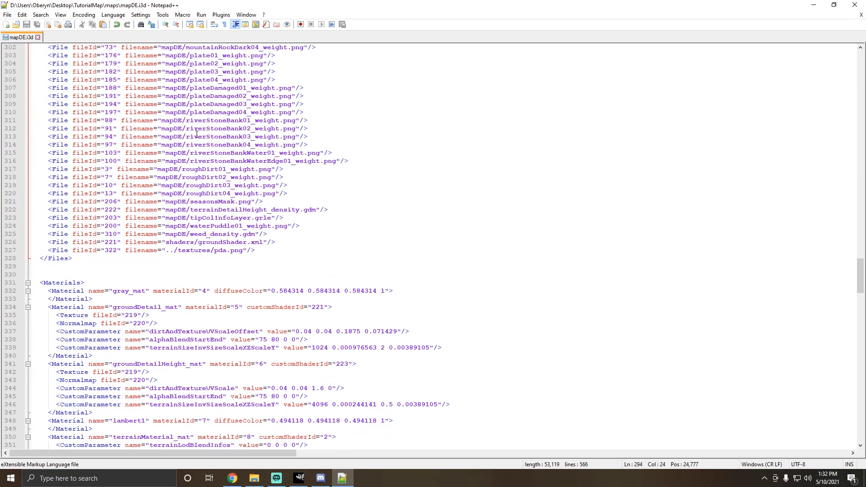
{"action": "scroll", "coordinate": [197, 135], "scroll_direction": "down", "scroll_amount": 20}
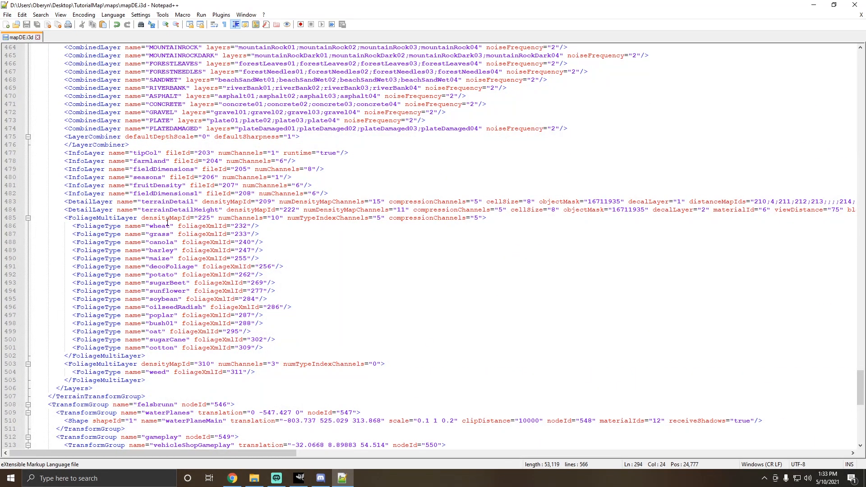
{"action": "left_click", "coordinate": [154, 169]}
{"action": "left_click", "coordinate": [323, 193]}
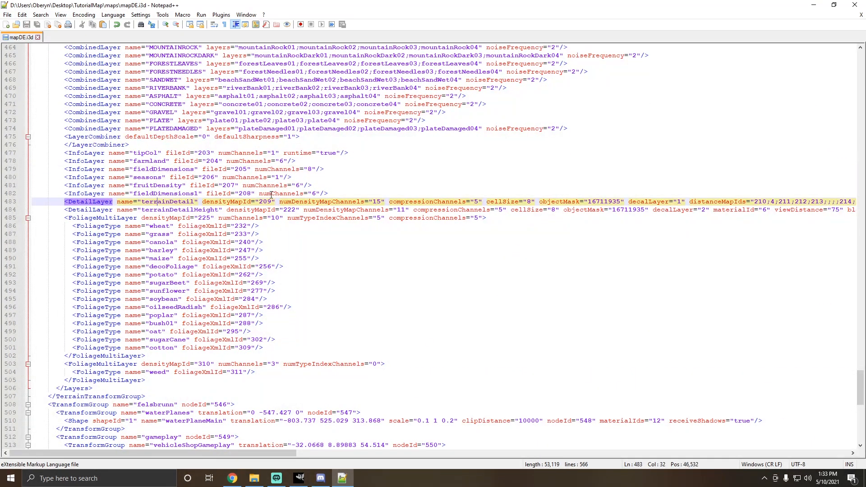
{"action": "left_click_drag", "start_coordinate": [323, 194], "coordinate": [31, 195]}
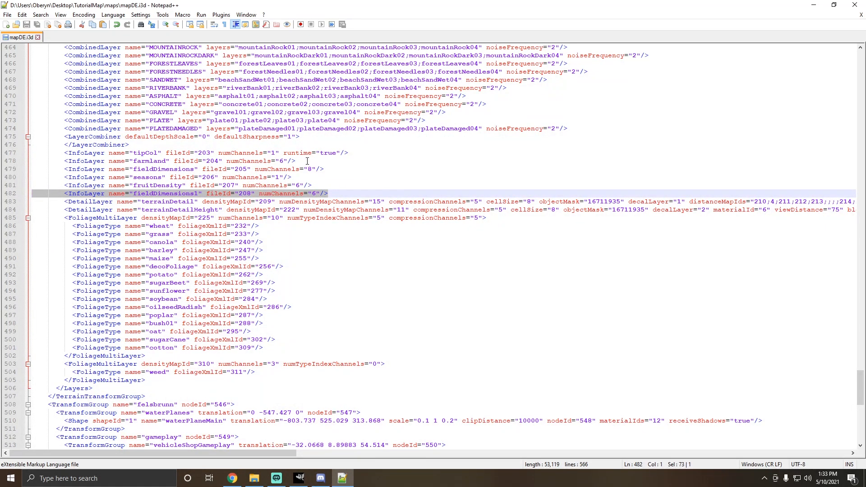
{"action": "left_click_drag", "start_coordinate": [307, 161], "coordinate": [27, 162]}
{"action": "key", "text": "ctrl+c"}
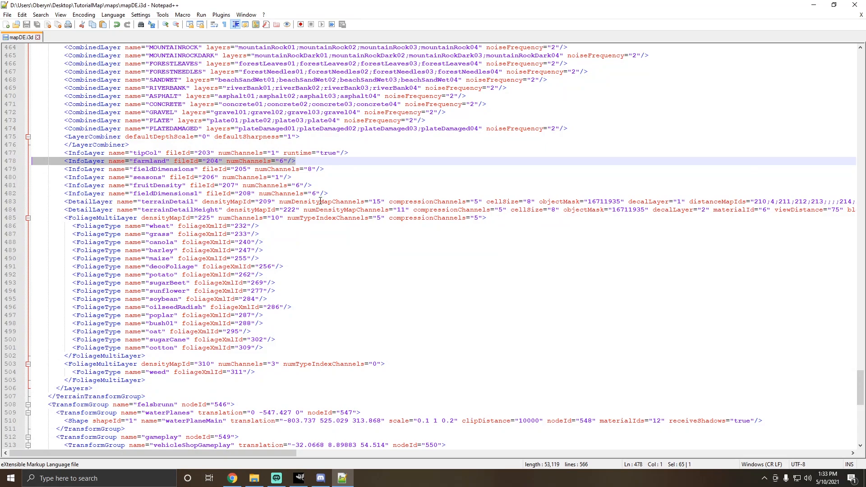
{"action": "left_click", "coordinate": [336, 194]}
{"action": "key", "text": "Return"}
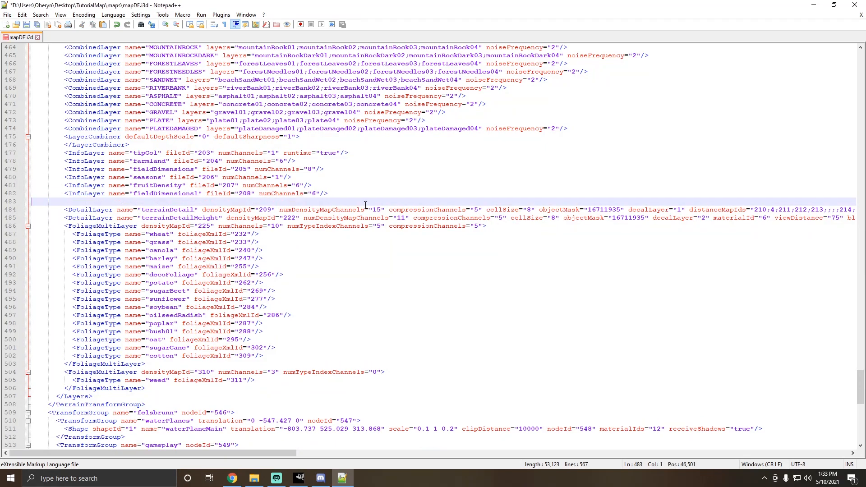
{"action": "key", "text": "ctrl+v"}
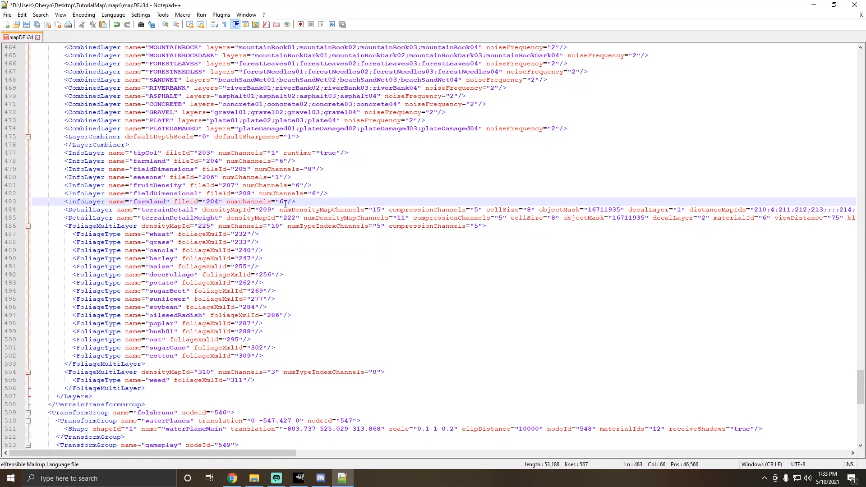
Step: Set the fileId of the copied farmland InfoLayer to 2040000
{"action": "left_click", "coordinate": [219, 201]}
{"action": "key", "text": "BackSpace"}
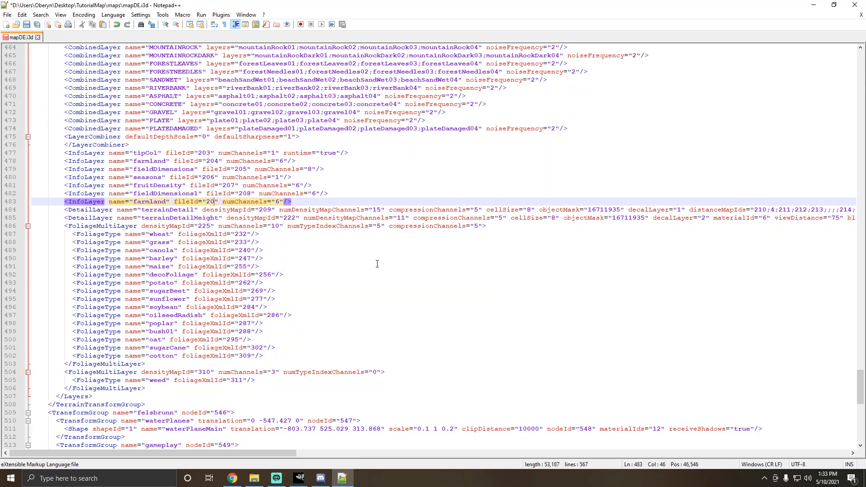
{"action": "type", "text": "5"}
{"action": "key", "text": "BackSpace"}
{"action": "type", "text": "40000"}
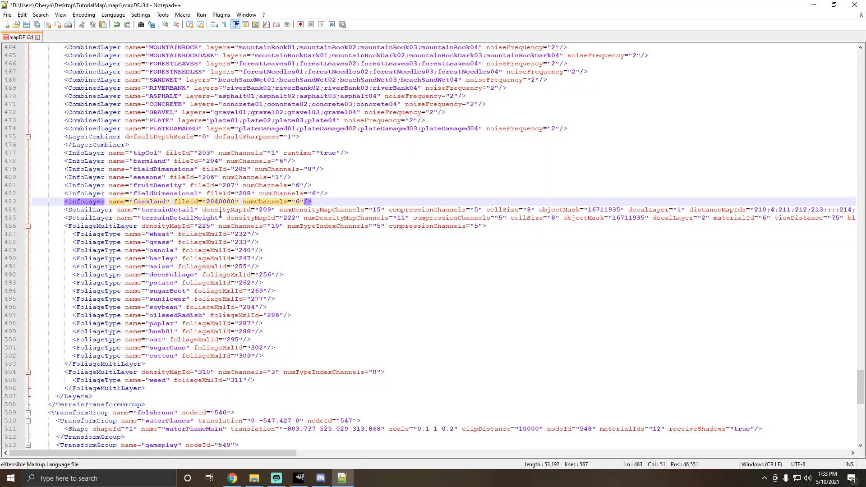
{"action": "left_click_drag", "start_coordinate": [207, 202], "coordinate": [235, 202]}
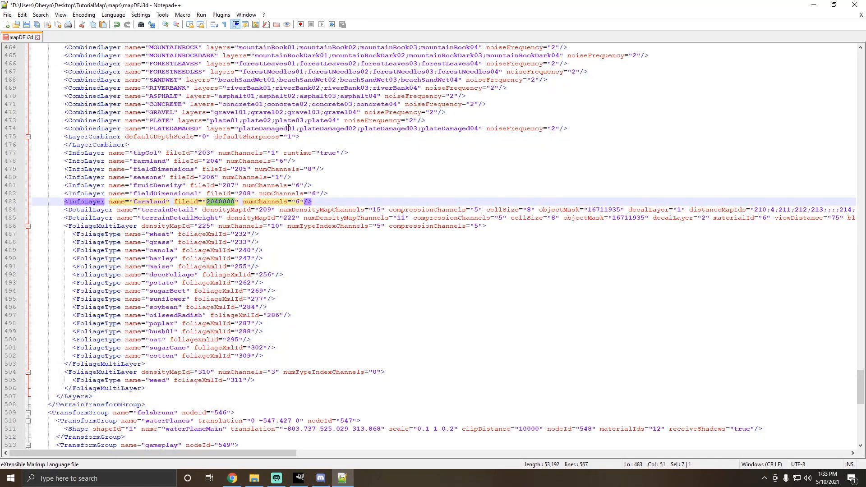
Step: Rename the copied farmland InfoLayer with fileId 2040000 to treeDensity and save mapDE.i3d
{"action": "left_click", "coordinate": [323, 202]}
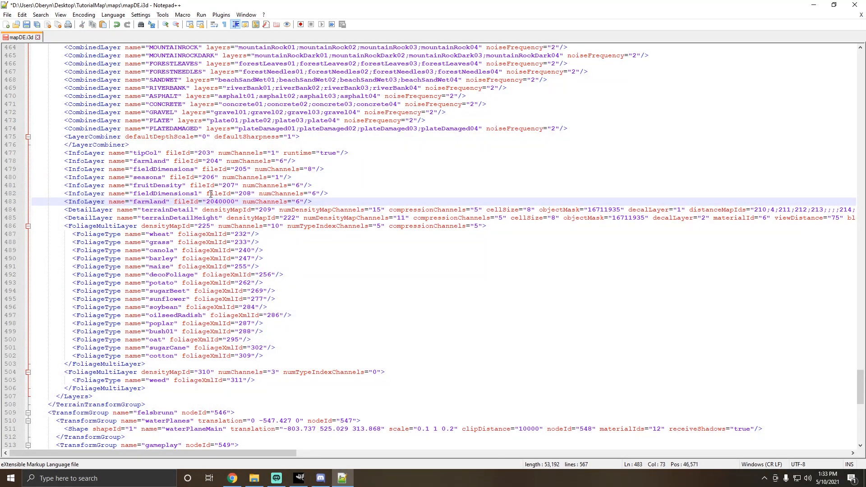
{"action": "left_click", "coordinate": [312, 201]}
{"action": "left_click_drag", "start_coordinate": [167, 203], "coordinate": [133, 203]}
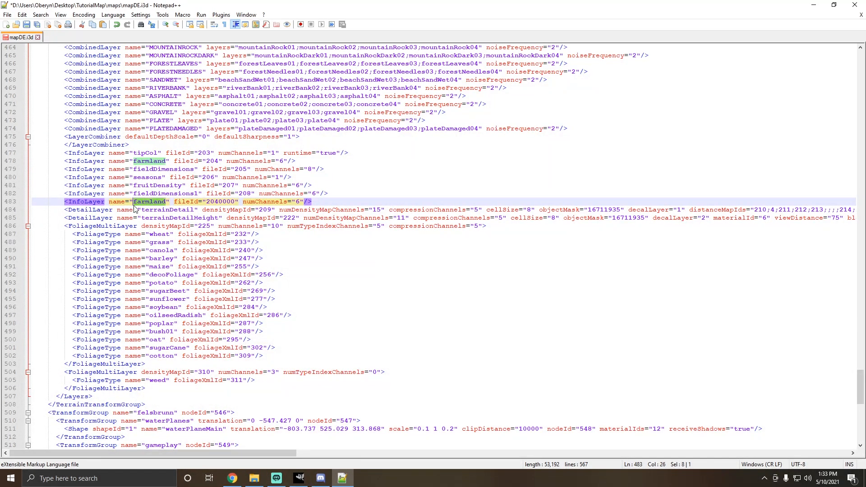
{"action": "key", "text": "Delete"}
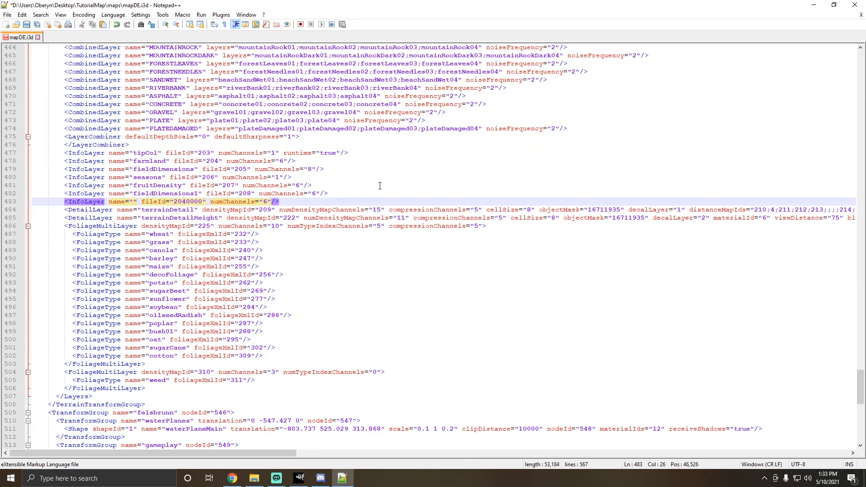
{"action": "type", "text": "treeDensit"}
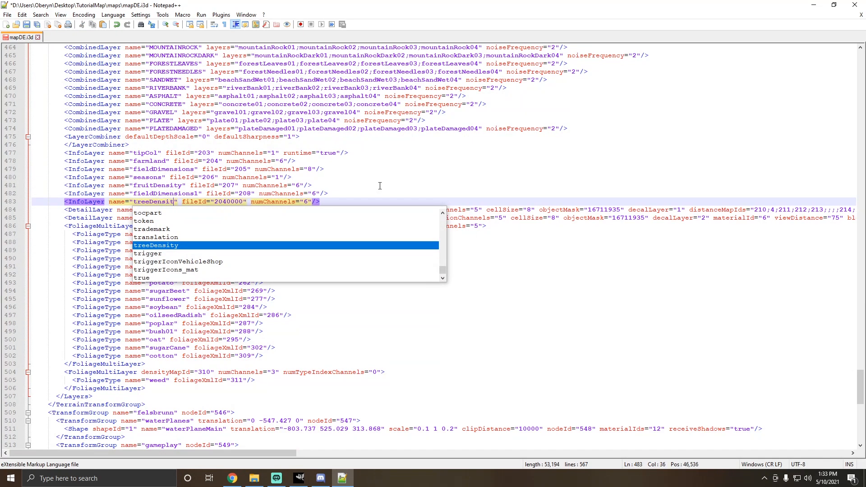
{"action": "type", "text": "y"}
{"action": "left_click", "coordinate": [336, 203]}
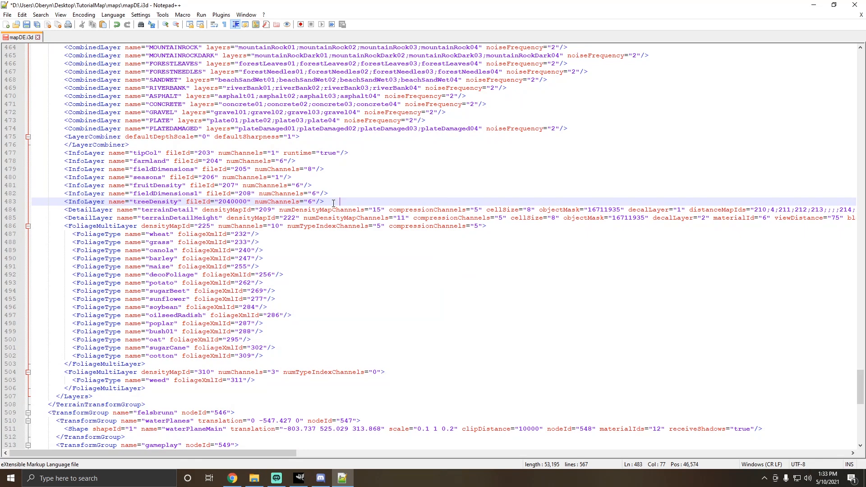
{"action": "left_click", "coordinate": [7, 15]}
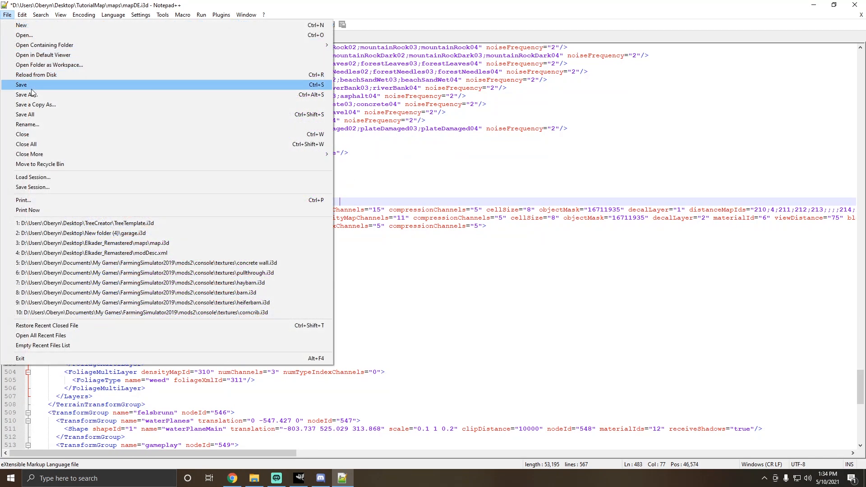
{"action": "left_click", "coordinate": [18, 85]}
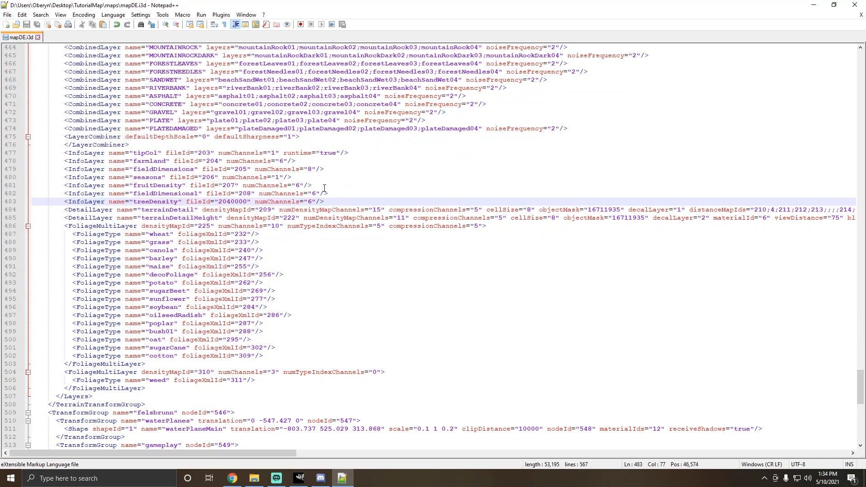
Step: Close the code editor and open mapDE.i3d from TutorialMap's maps folder in GIANTS Editor 8.2.2, dismissing the welcome window
{"action": "left_click", "coordinate": [855, 4]}
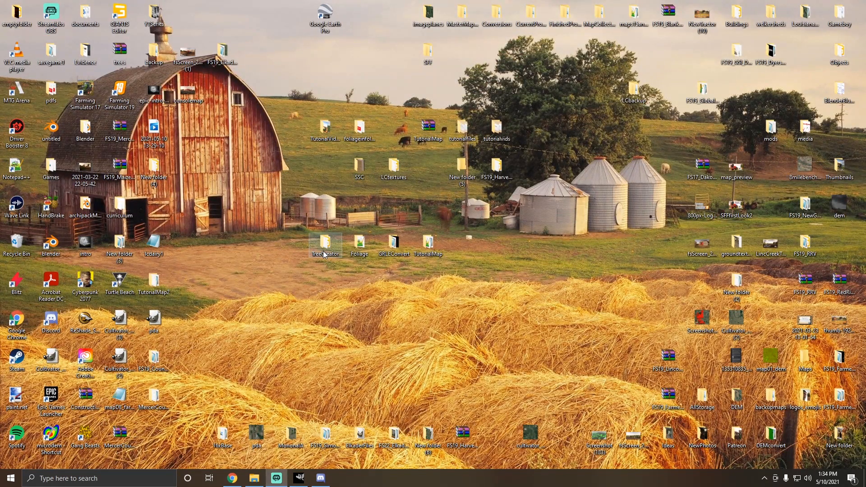
{"action": "double_click", "coordinate": [427, 246]}
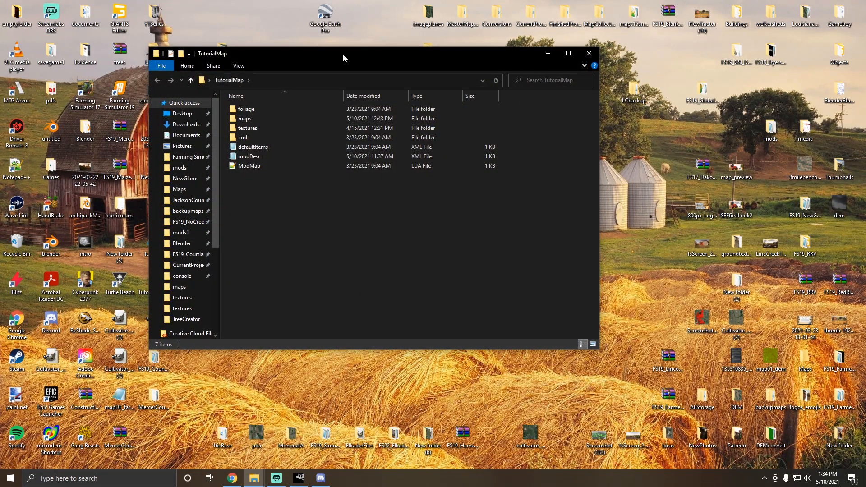
{"action": "double_click", "coordinate": [343, 53]}
{"action": "double_click", "coordinate": [97, 69]}
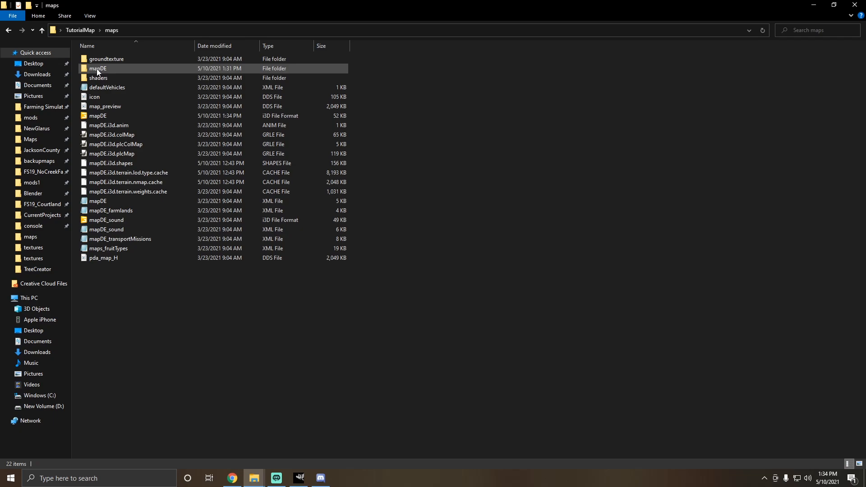
{"action": "left_click", "coordinate": [106, 116]}
{"action": "right_click", "coordinate": [106, 117]}
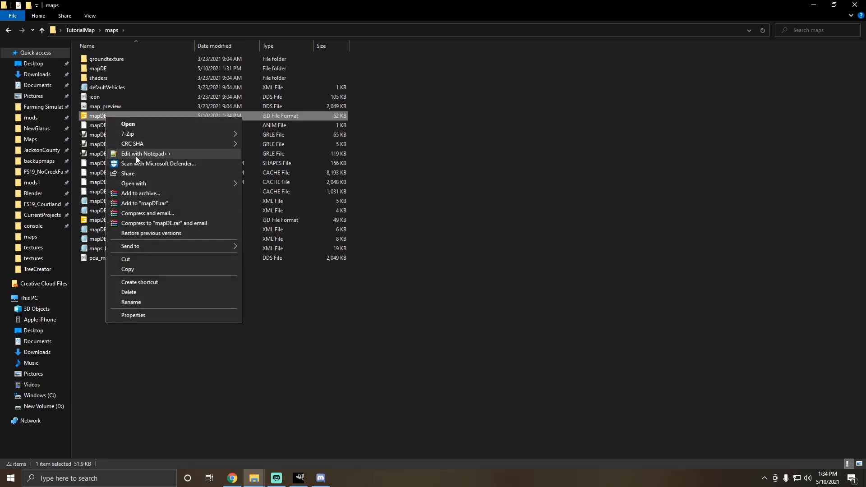
{"action": "left_click", "coordinate": [391, 361]}
{"action": "left_click", "coordinate": [121, 110]}
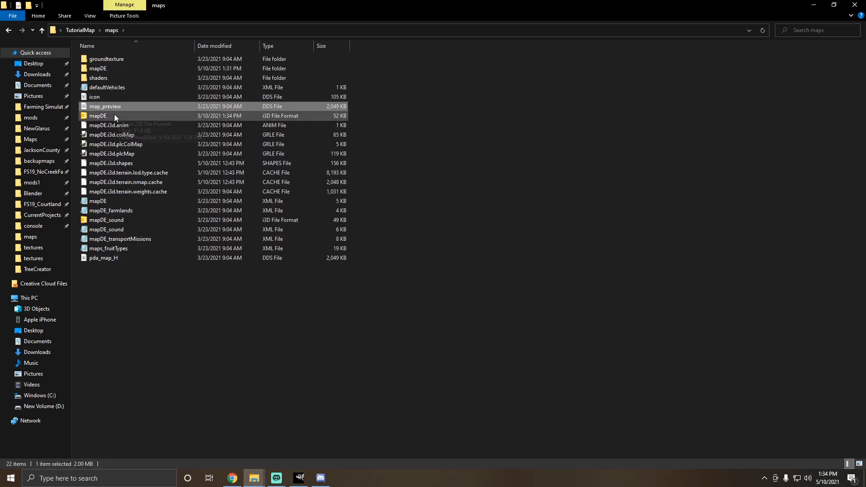
{"action": "double_click", "coordinate": [115, 116]}
{"action": "left_click", "coordinate": [424, 293]}
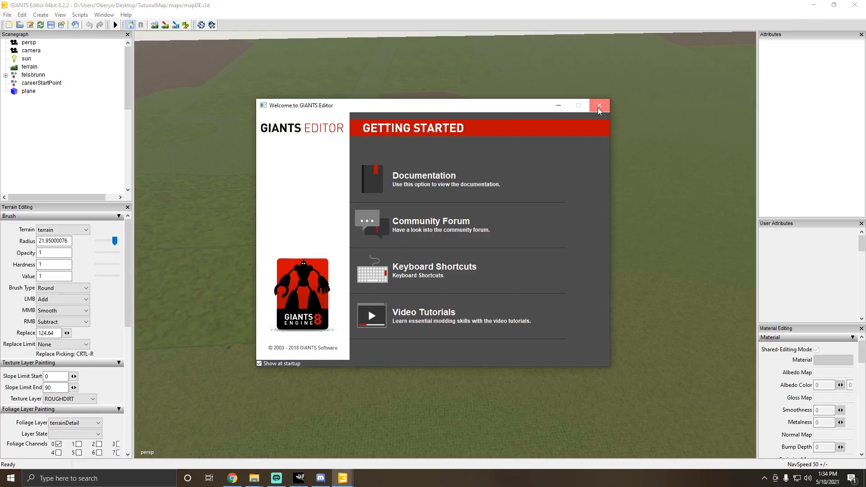
{"action": "left_click", "coordinate": [598, 106]}
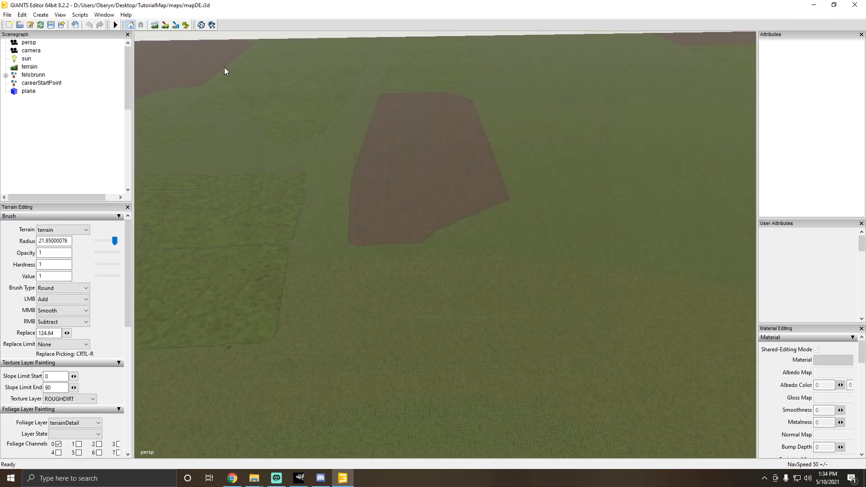
{"action": "left_click", "coordinate": [8, 15]}
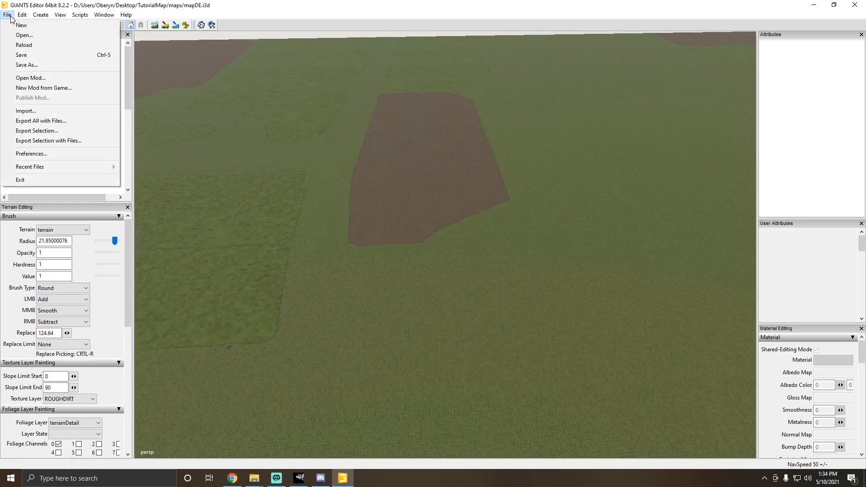
{"action": "mouse_move", "coordinate": [18, 17]}
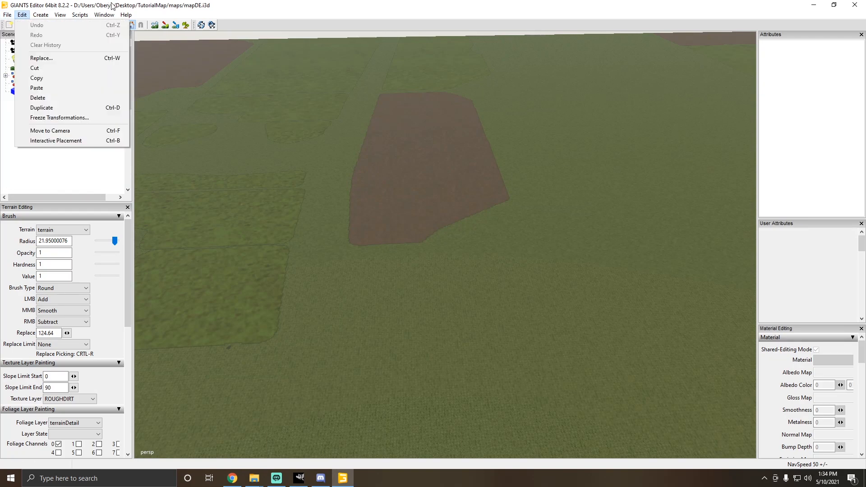
{"action": "left_click", "coordinate": [22, 15]}
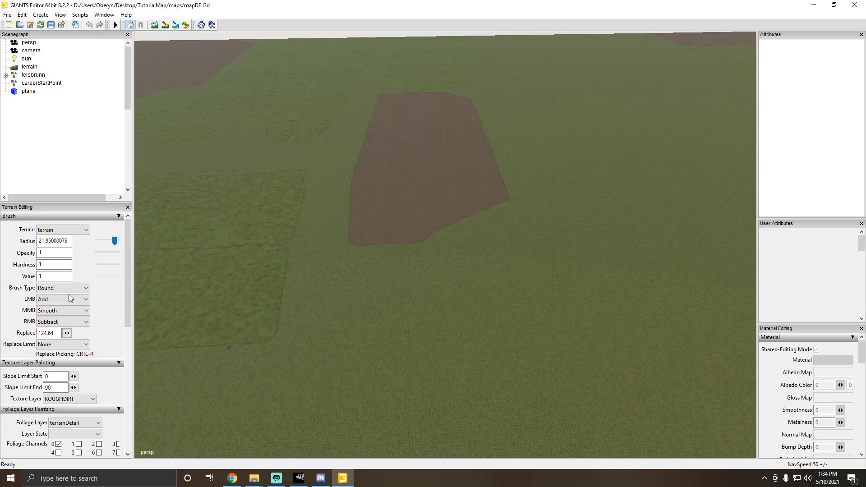
Step: Choose treeDensity as the info layer in the terrain's info layer painting settings
{"action": "scroll", "coordinate": [87, 342], "scroll_direction": "down", "scroll_amount": 2}
{"action": "left_click_drag", "start_coordinate": [129, 311], "coordinate": [129, 369]}
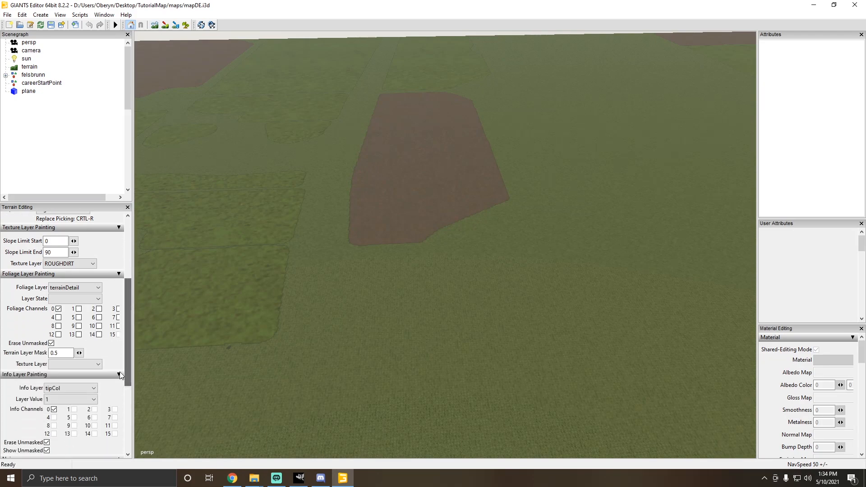
{"action": "left_click", "coordinate": [76, 387]}
{"action": "left_click", "coordinate": [67, 438]}
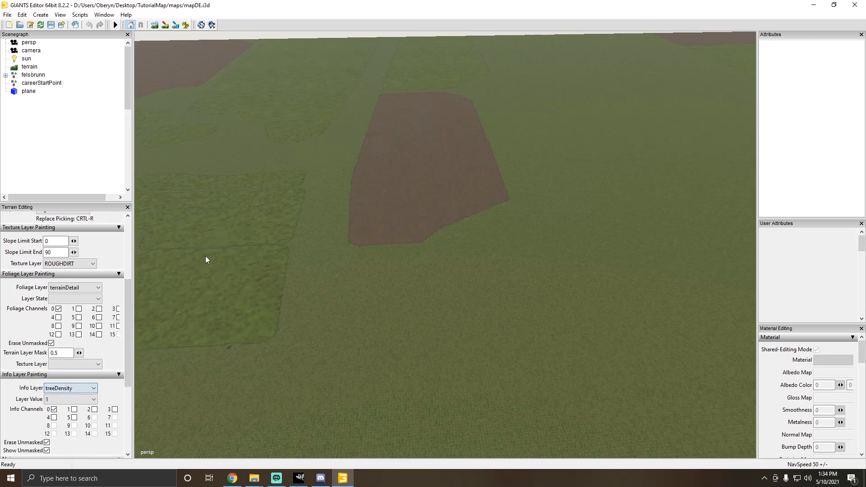
Step: Try painting a treeDensity stroke across the terrain in info layer paint mode, undo it and leave the mode
{"action": "left_click", "coordinate": [176, 25]}
{"action": "left_click_drag", "start_coordinate": [360, 353], "coordinate": [380, 339], "text": "alt"}
{"action": "scroll", "coordinate": [381, 339], "scroll_direction": "down", "scroll_amount": 2}
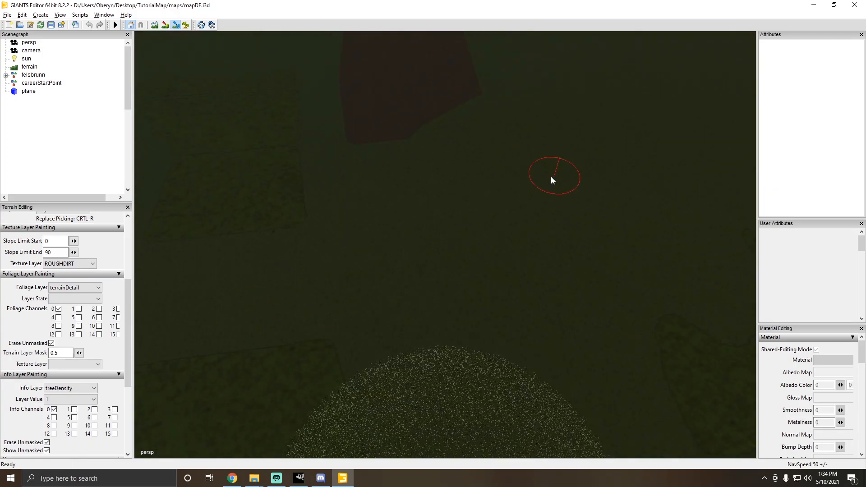
{"action": "left_click_drag", "start_coordinate": [549, 179], "coordinate": [368, 246]}
{"action": "key", "text": "ctrl+z"}
{"action": "mouse_move", "coordinate": [286, 297]}
{"action": "left_mouse_down", "text": "alt"}
{"action": "mouse_move", "coordinate": [630, 172]}
{"action": "mouse_move", "coordinate": [250, 227]}
{"action": "left_mouse_up", "text": "alt"}
{"action": "scroll", "coordinate": [249, 227], "scroll_direction": "down", "scroll_amount": 1}
{"action": "left_click", "coordinate": [175, 25]}
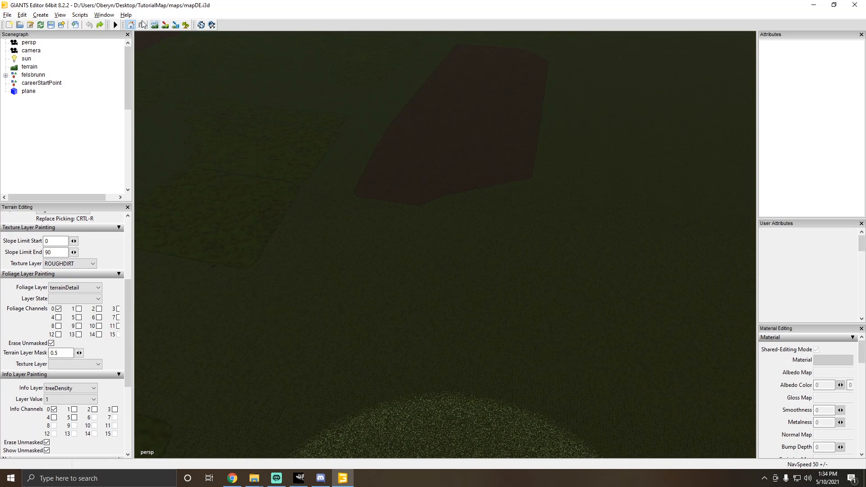
Step: Save the mapDE.i3d map and minimize its editor window
{"action": "left_click", "coordinate": [6, 15]}
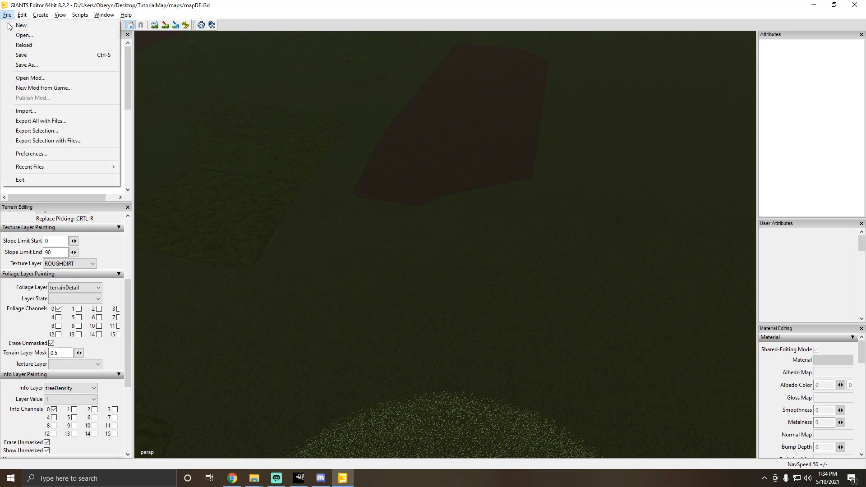
{"action": "left_click", "coordinate": [23, 56]}
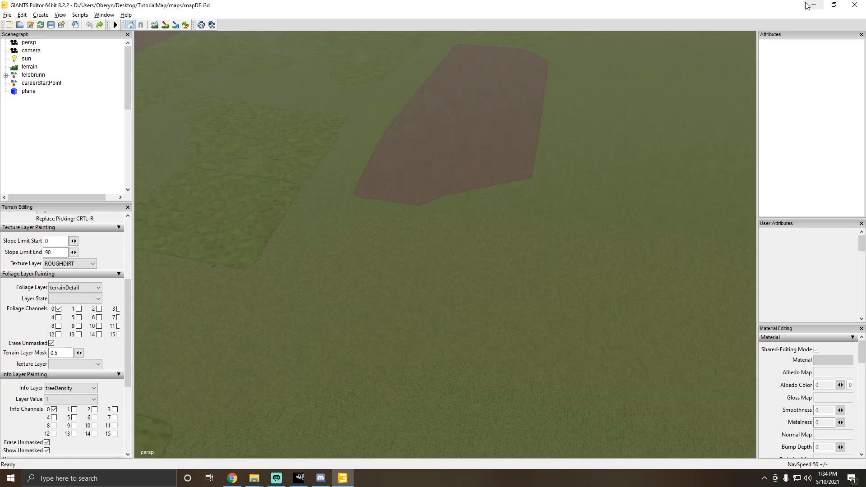
{"action": "left_click", "coordinate": [815, 4]}
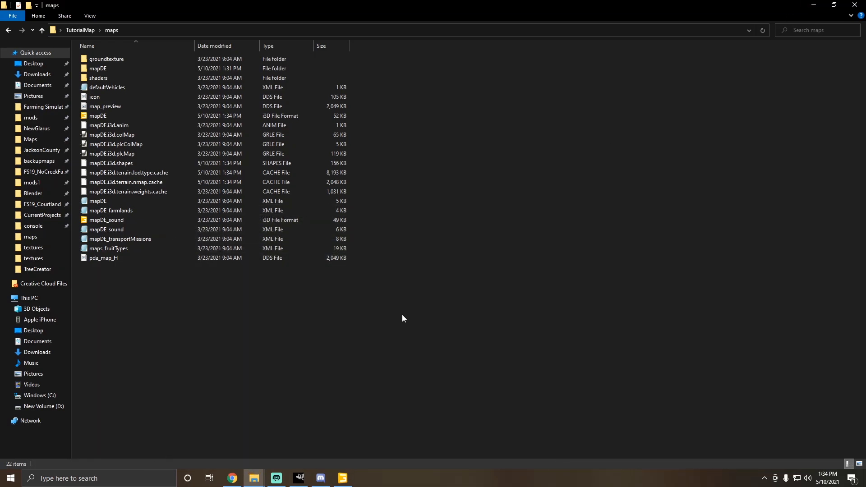
Step: Open TreeTemplate.i3d from the TreeCreator folder on the desktop in GIANTS Editor 8.2.2
{"action": "left_click", "coordinate": [854, 4]}
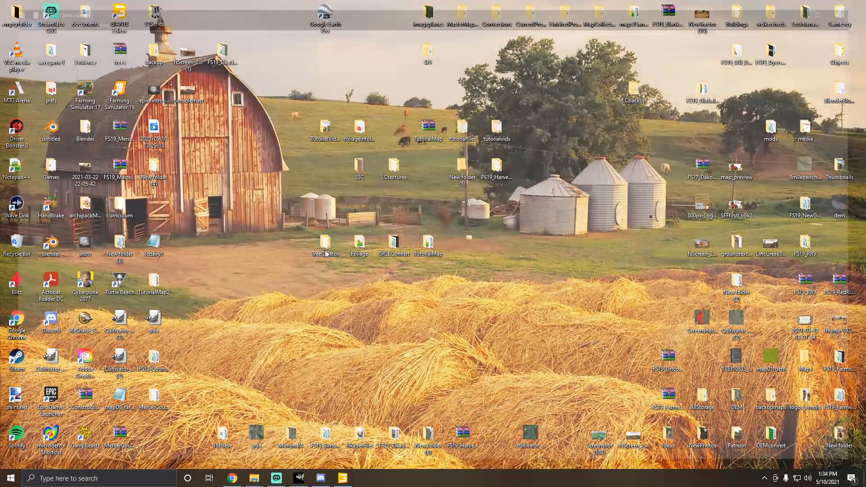
{"action": "double_click", "coordinate": [326, 246]}
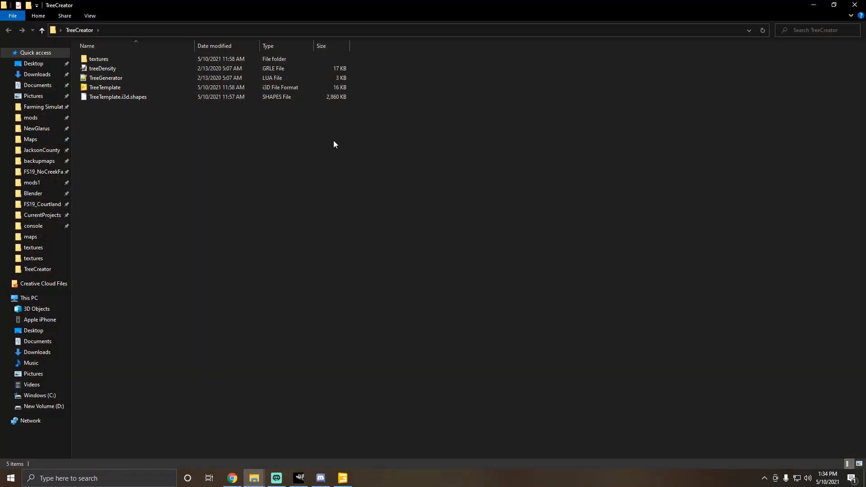
{"action": "double_click", "coordinate": [132, 88]}
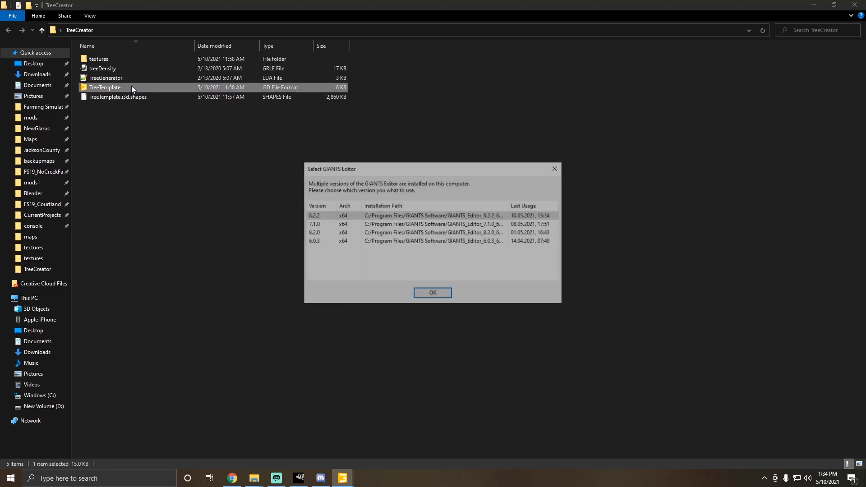
{"action": "left_click", "coordinate": [444, 295]}
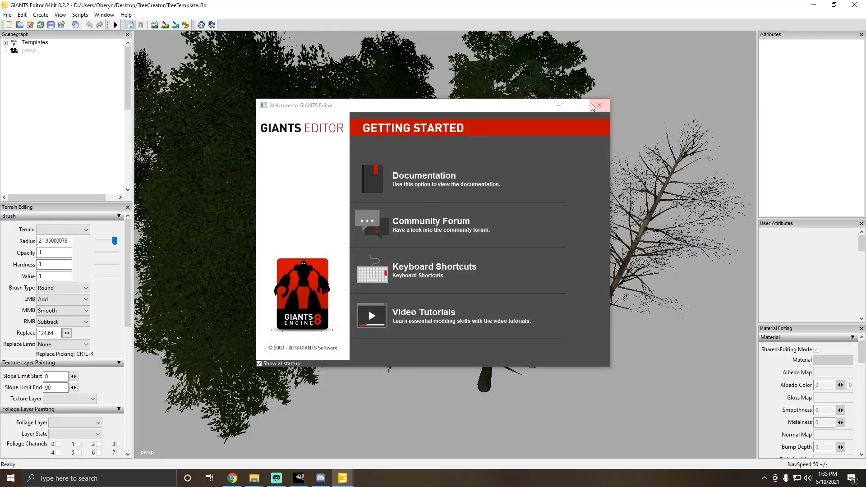
Step: Dismiss the welcome window and move the large leafy tree to the far side of the other template trees
{"action": "left_click_drag", "start_coordinate": [402, 180], "coordinate": [340, 188], "text": "alt"}
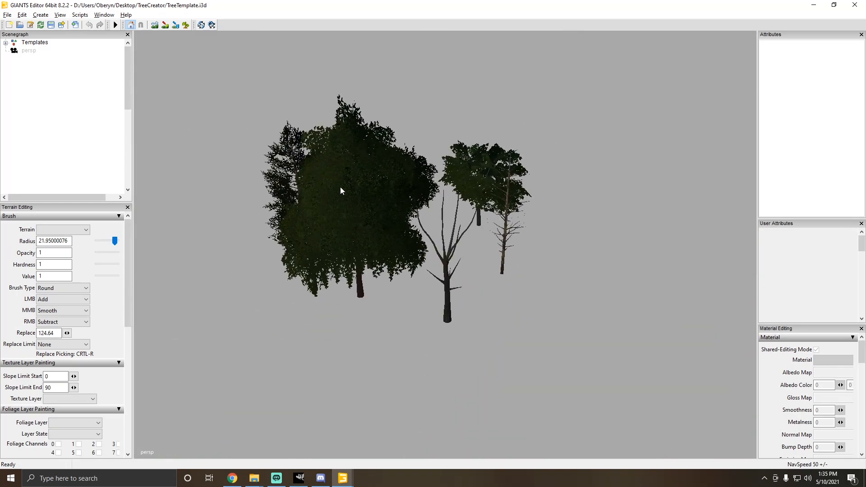
{"action": "left_click", "coordinate": [358, 274]}
{"action": "left_click_drag", "start_coordinate": [346, 295], "coordinate": [639, 260]}
{"action": "mouse_move", "coordinate": [339, 264]}
{"action": "left_mouse_down", "text": "alt"}
{"action": "mouse_move", "coordinate": [450, 205]}
{"action": "mouse_move", "coordinate": [287, 258]}
{"action": "mouse_move", "coordinate": [253, 253]}
{"action": "mouse_move", "coordinate": [253, 218]}
{"action": "mouse_move", "coordinate": [356, 247]}
{"action": "mouse_move", "coordinate": [353, 254]}
{"action": "left_mouse_up", "text": "alt"}
Step: Start exporting the Templates group with its files and browse to the textures folder of TutorialMap on the desktop
{"action": "left_click", "coordinate": [39, 43]}
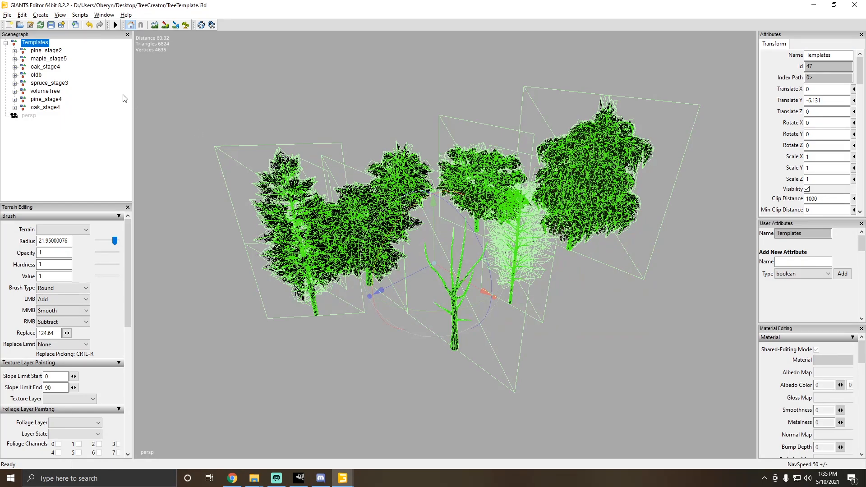
{"action": "left_click", "coordinate": [6, 43]}
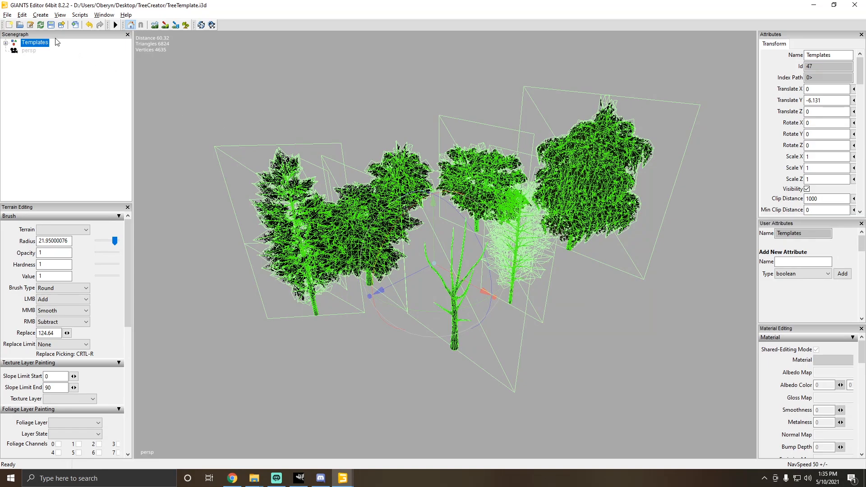
{"action": "left_click", "coordinate": [6, 15]}
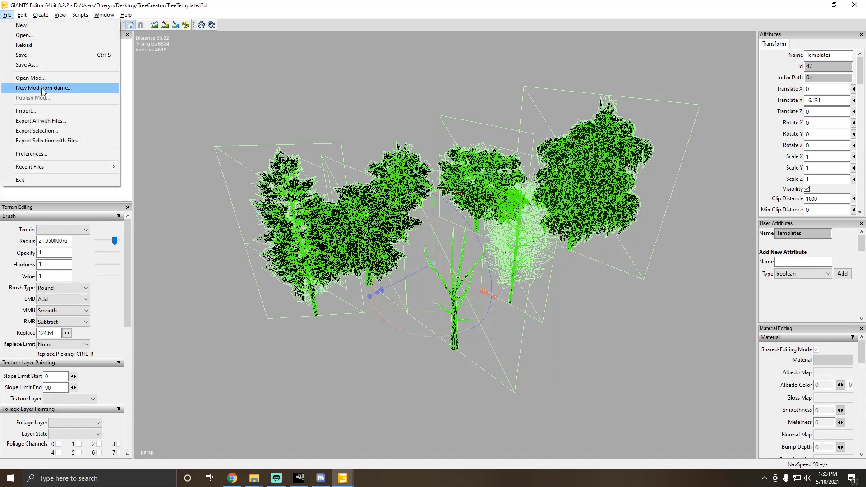
{"action": "left_click", "coordinate": [52, 141]}
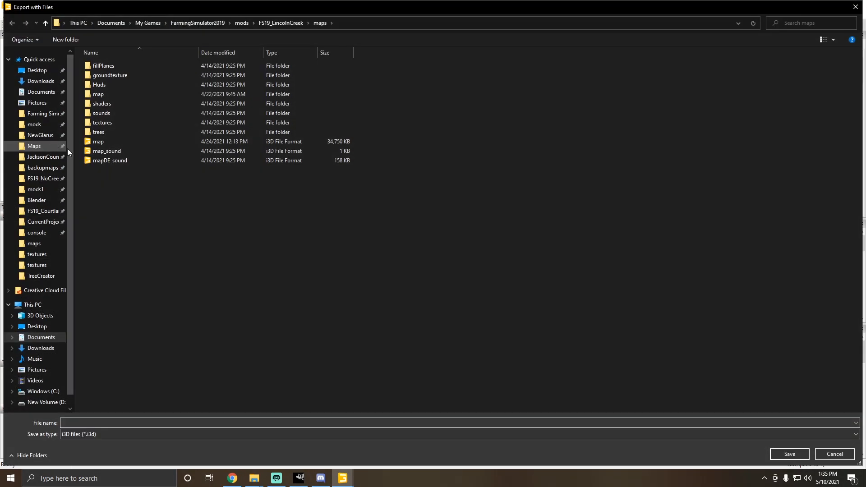
{"action": "left_click", "coordinate": [43, 81]}
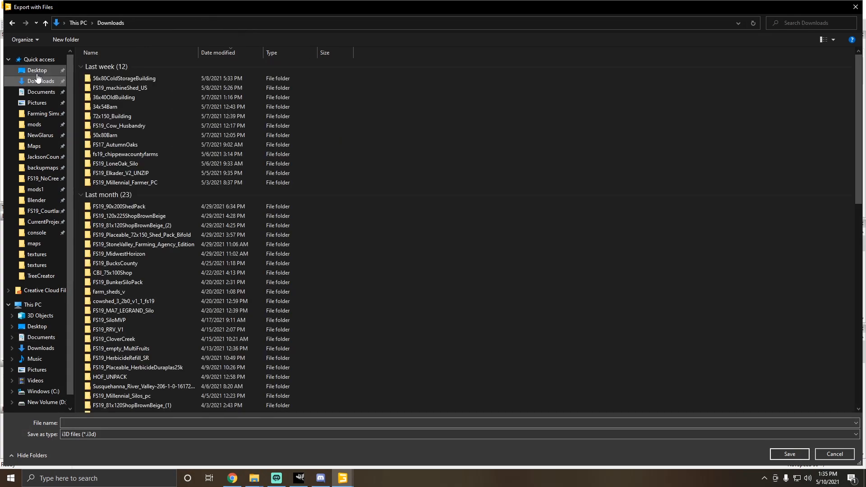
{"action": "left_click", "coordinate": [38, 70]}
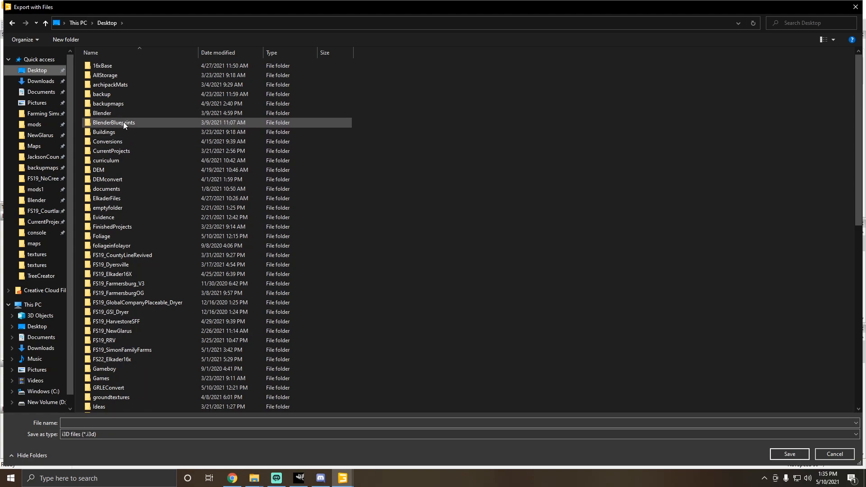
{"action": "scroll", "coordinate": [140, 266], "scroll_direction": "down", "scroll_amount": 12}
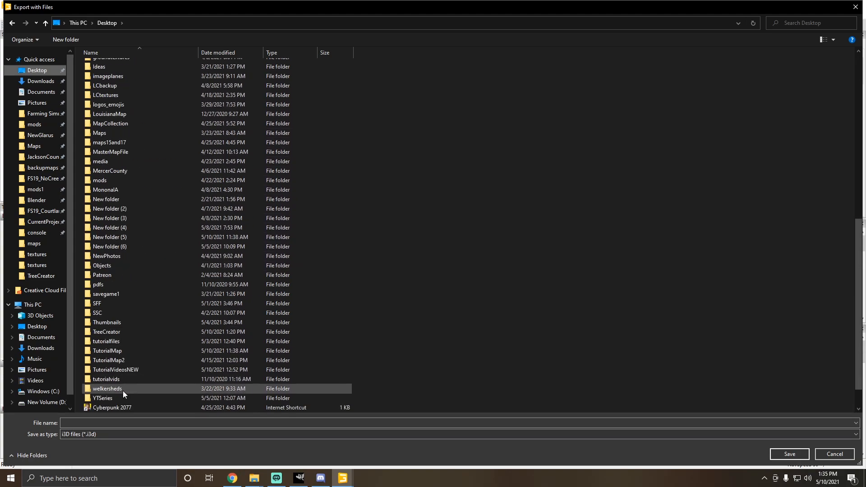
{"action": "double_click", "coordinate": [118, 351]}
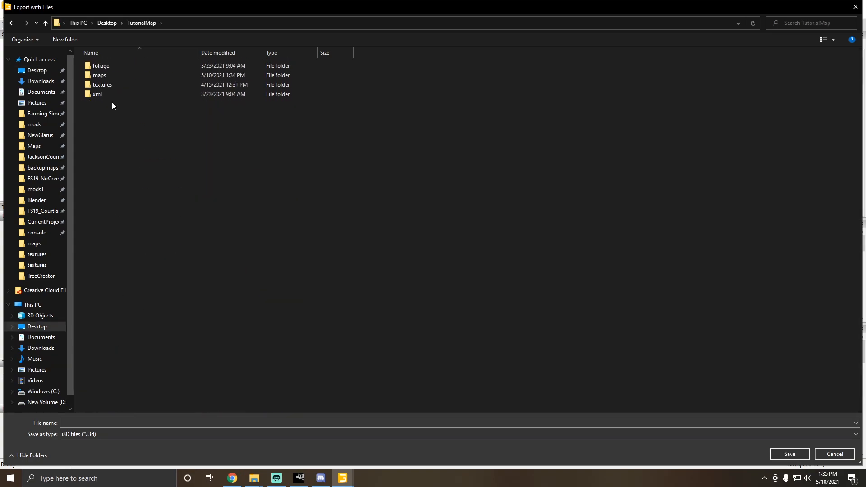
{"action": "double_click", "coordinate": [110, 86]}
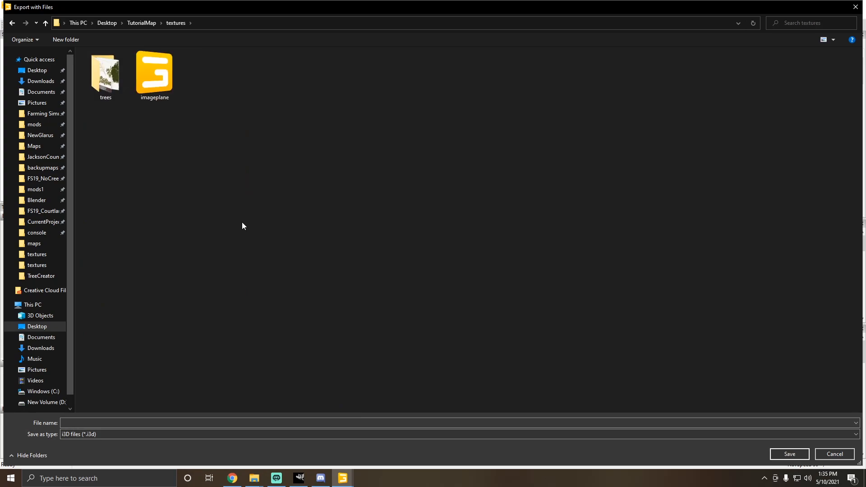
Step: Check the trees subfolder, try to save the export as trees in the textures folder, and return to textures
{"action": "double_click", "coordinate": [116, 85]}
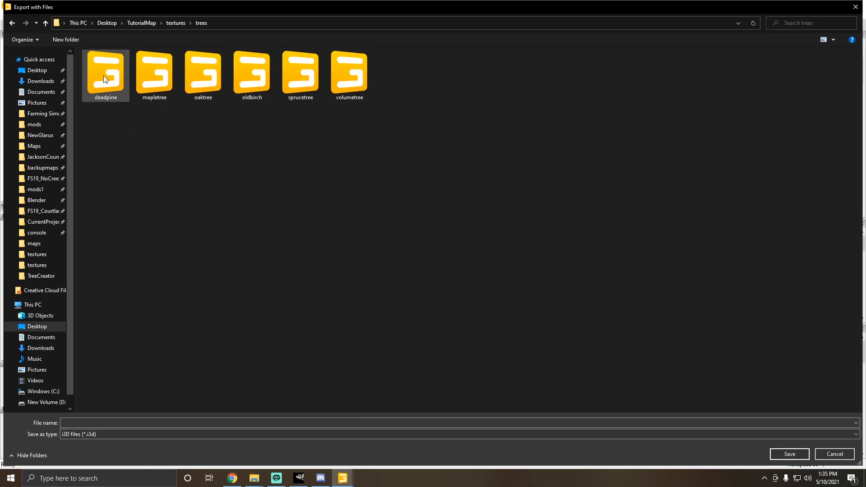
{"action": "left_click", "coordinate": [12, 23]}
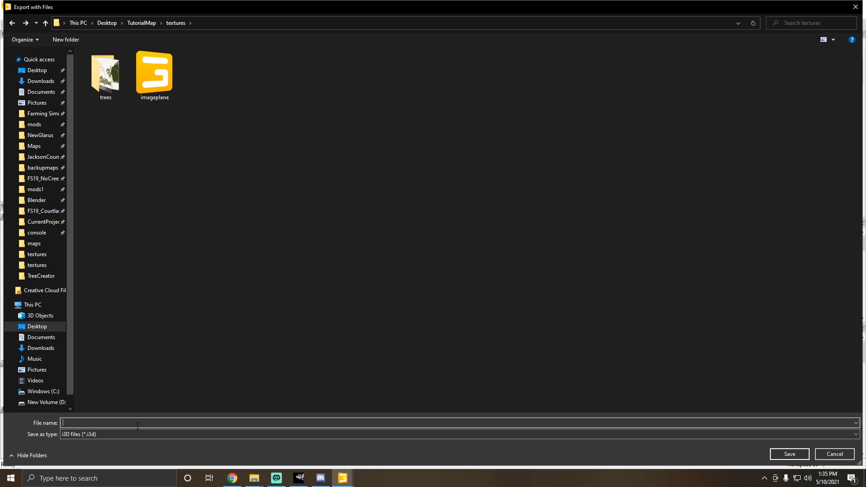
{"action": "type", "text": "tr"}
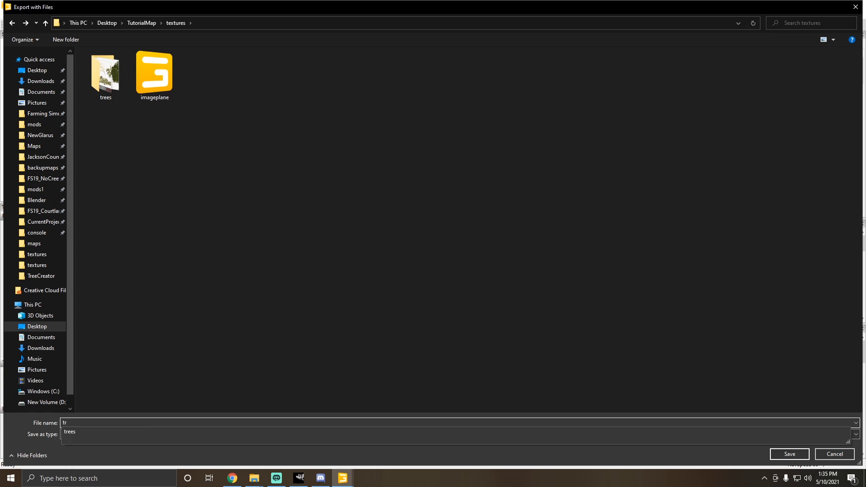
{"action": "type", "text": "ees"}
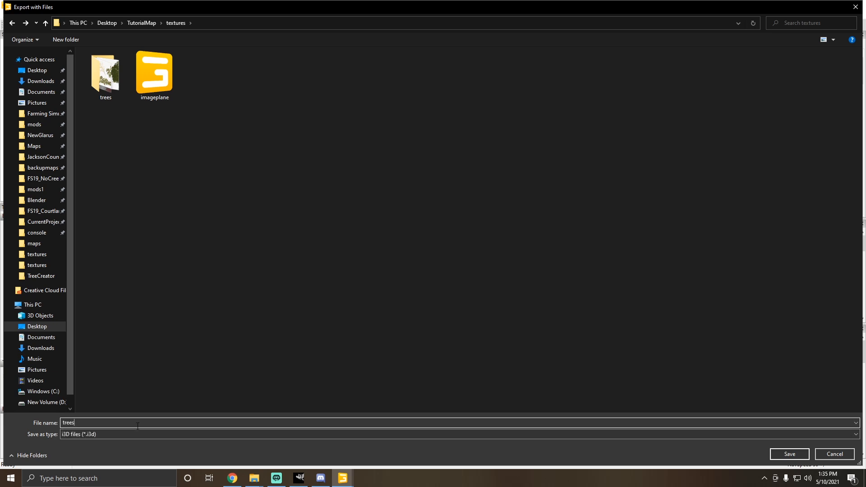
{"action": "left_click", "coordinate": [781, 455]}
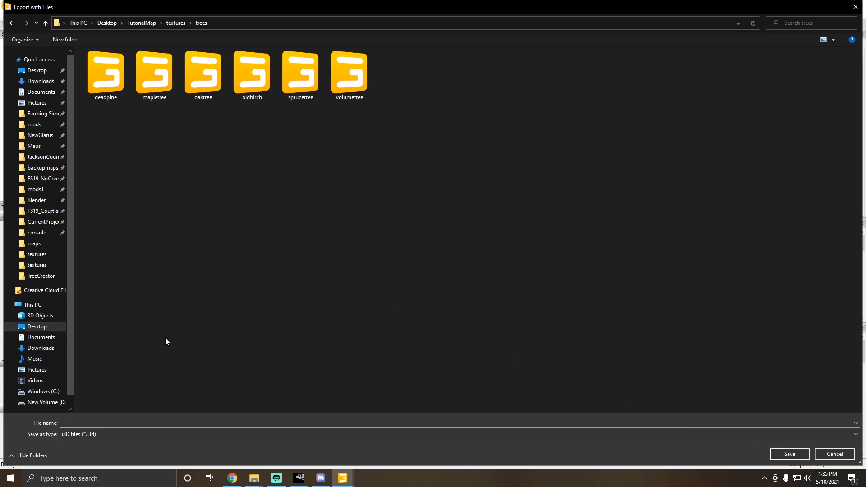
{"action": "left_click", "coordinate": [11, 23]}
Step: Save the export as treetemplate in the textures folder, declining the parent directory structure and keeping game relative paths
{"action": "left_click", "coordinate": [83, 423]}
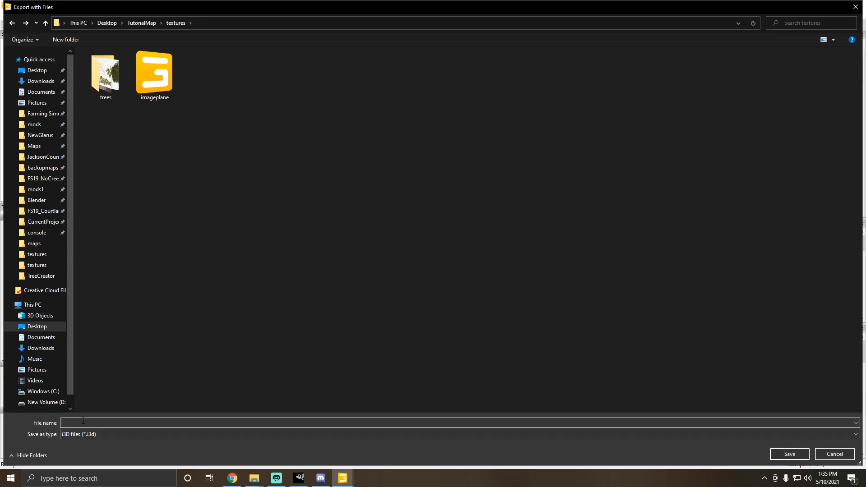
{"action": "type", "text": "tree"}
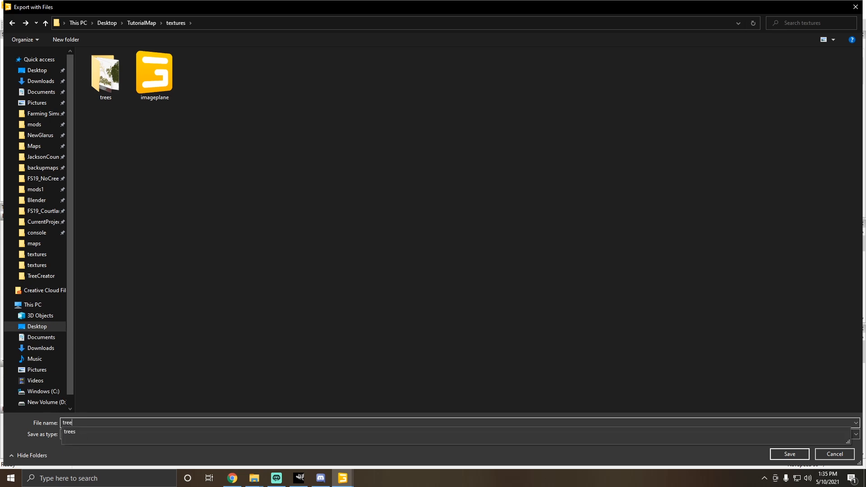
{"action": "type", "text": "template"}
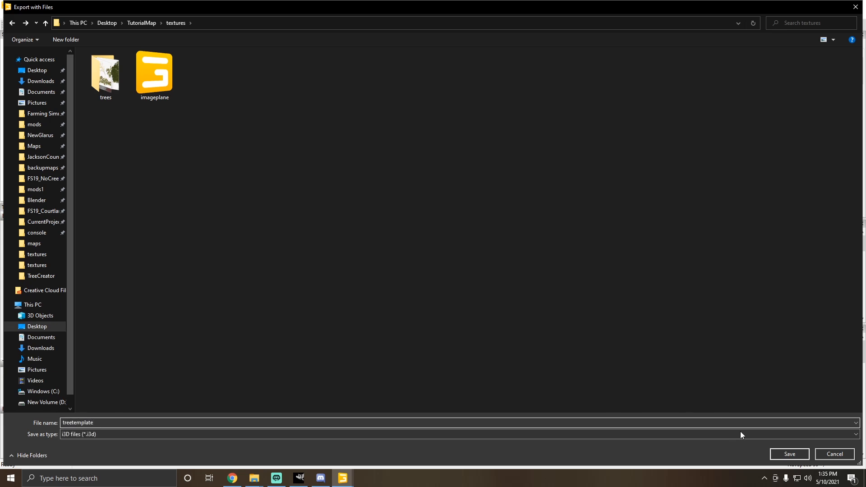
{"action": "left_click", "coordinate": [785, 453]}
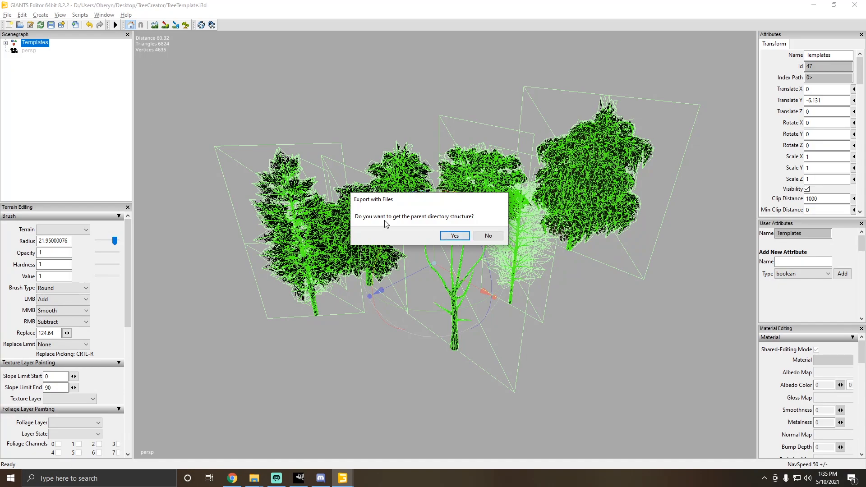
{"action": "left_click", "coordinate": [488, 236]}
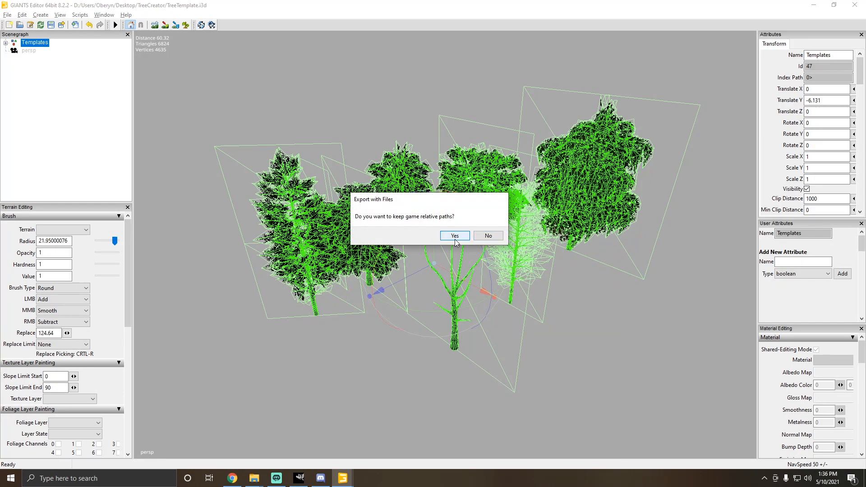
{"action": "left_click", "coordinate": [454, 235]}
Step: Switch to File Explorer, open TutorialMap's textures folder and delete its trees subfolder
{"action": "mouse_move", "coordinate": [256, 483]}
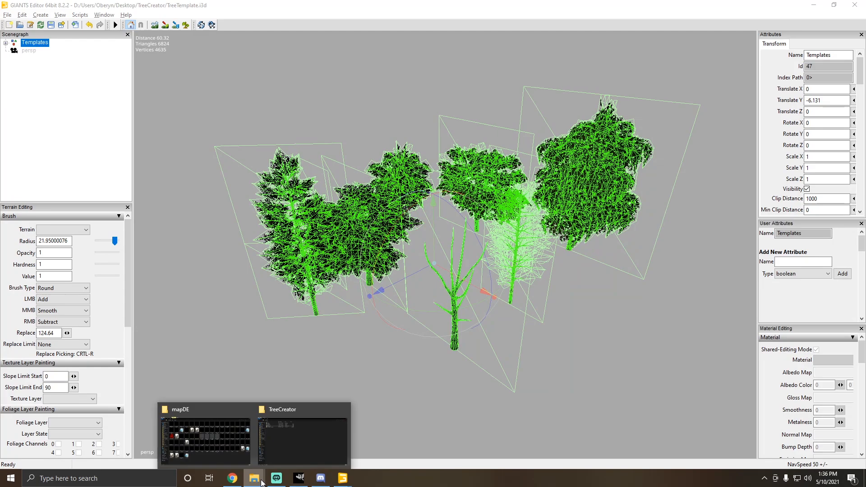
{"action": "left_click", "coordinate": [235, 451]}
{"action": "left_click", "coordinate": [76, 31]}
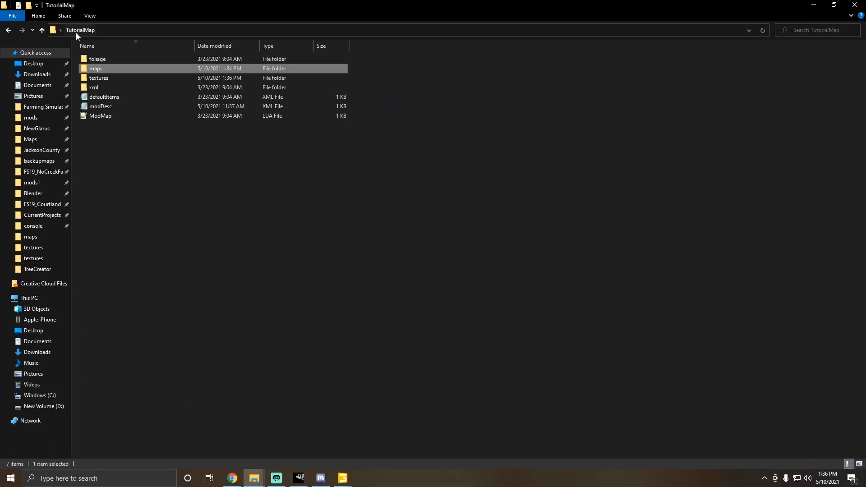
{"action": "double_click", "coordinate": [102, 78]}
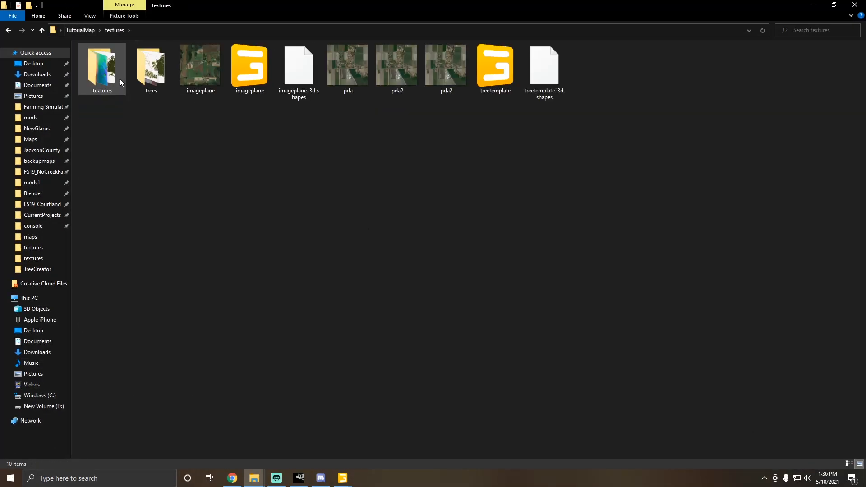
{"action": "left_click", "coordinate": [141, 75]}
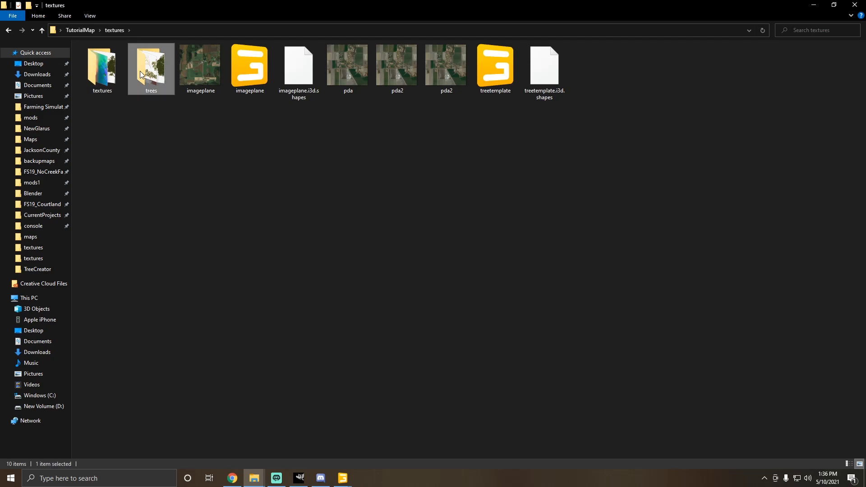
{"action": "key", "text": "Delete"}
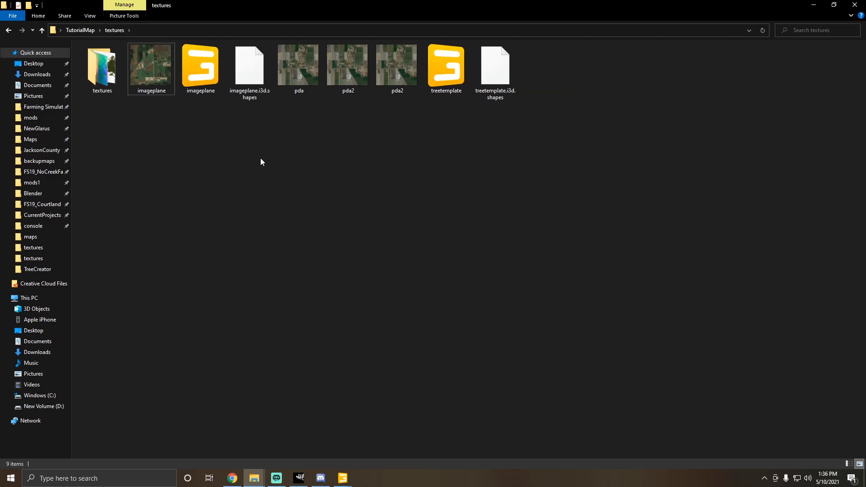
Step: Copy all the tree texture files from the nested textures folder into TutorialMap's main textures folder
{"action": "double_click", "coordinate": [106, 74]}
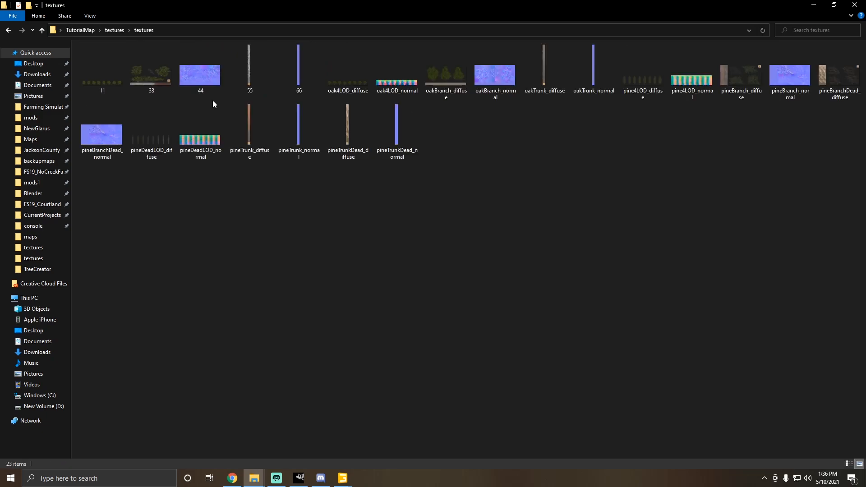
{"action": "left_click", "coordinate": [118, 73]}
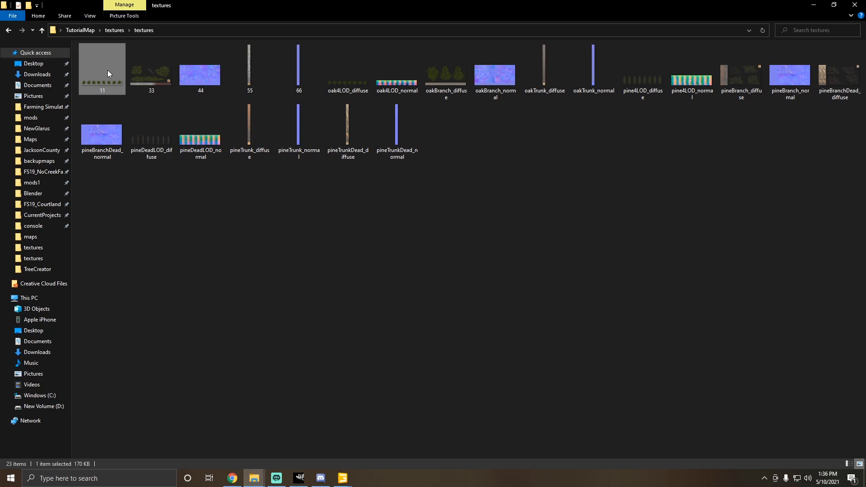
{"action": "key", "text": "ctrl+a"}
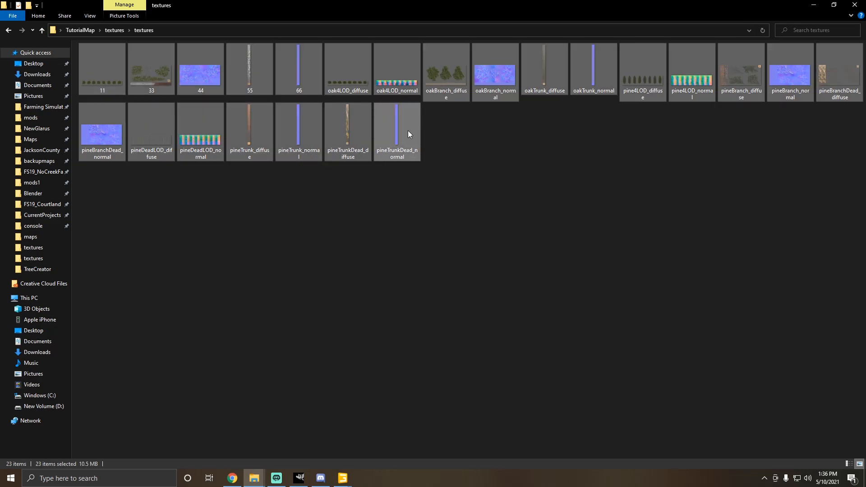
{"action": "right_click", "coordinate": [407, 131]}
{"action": "left_click", "coordinate": [451, 252]}
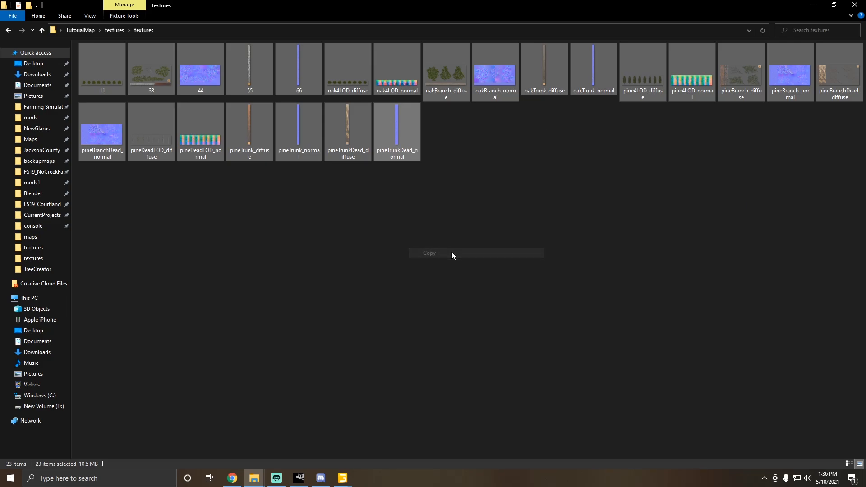
{"action": "left_click", "coordinate": [451, 253]}
{"action": "left_click", "coordinate": [115, 30]}
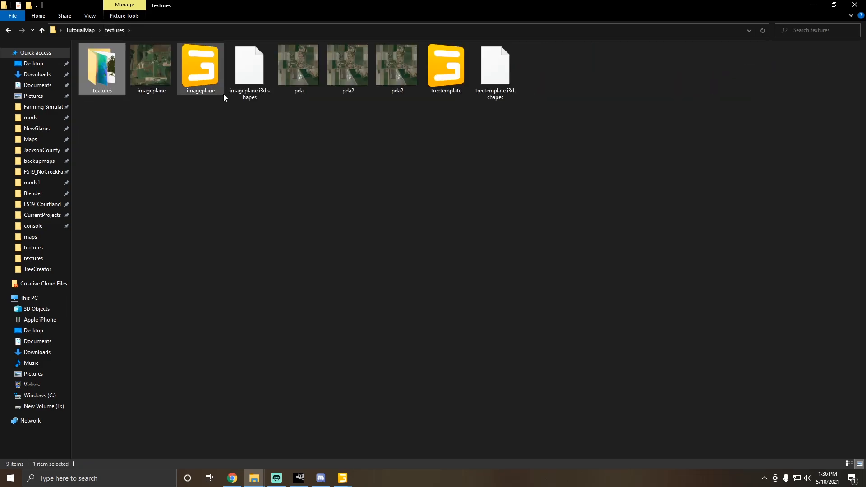
{"action": "left_click", "coordinate": [382, 197]}
{"action": "right_click", "coordinate": [387, 198]}
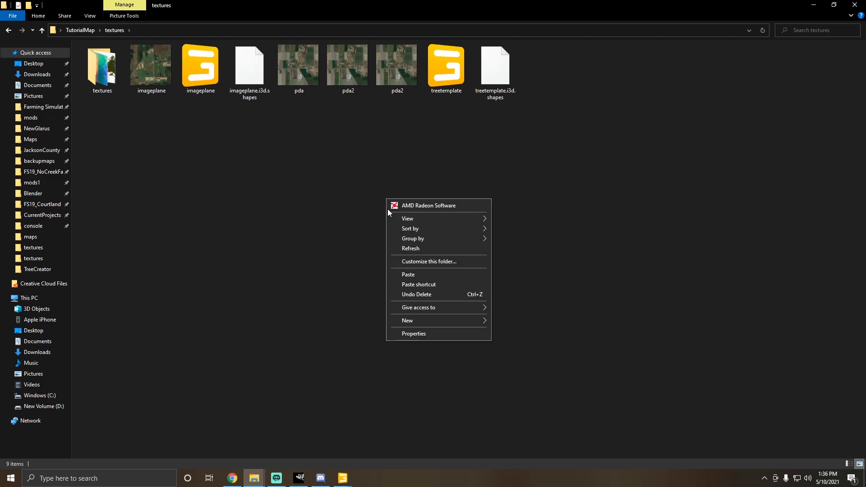
{"action": "left_click", "coordinate": [421, 275]}
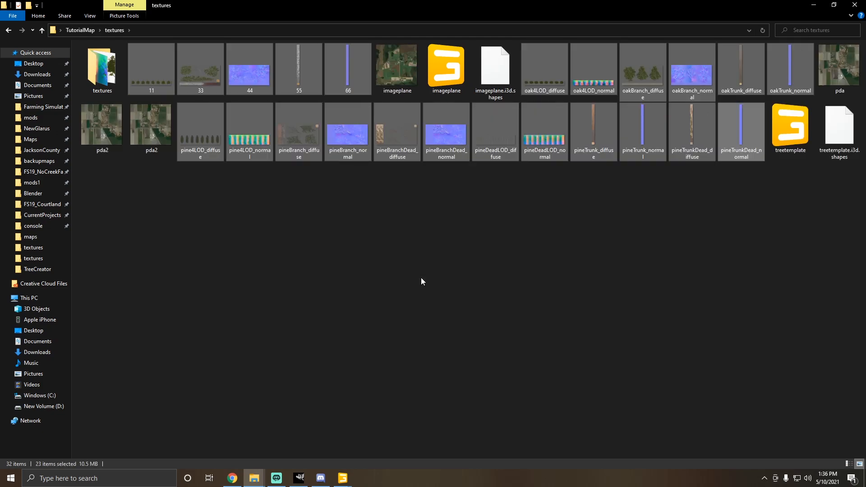
{"action": "left_click", "coordinate": [421, 278]}
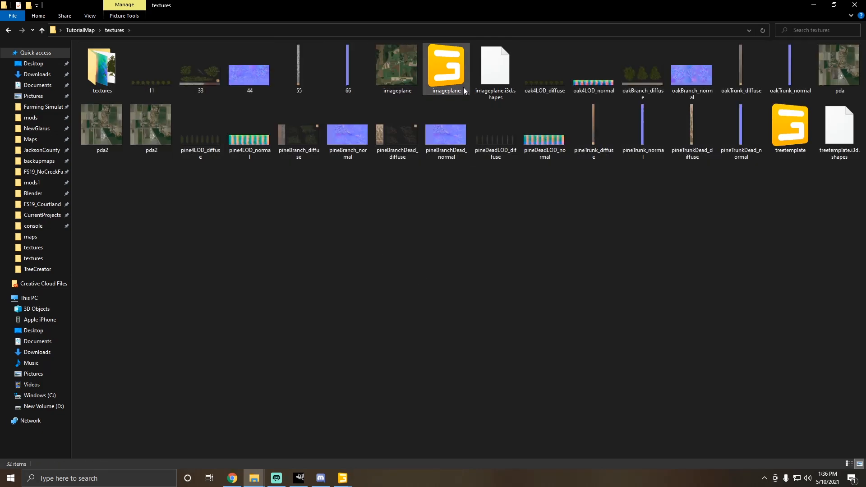
{"action": "left_click", "coordinate": [790, 128]}
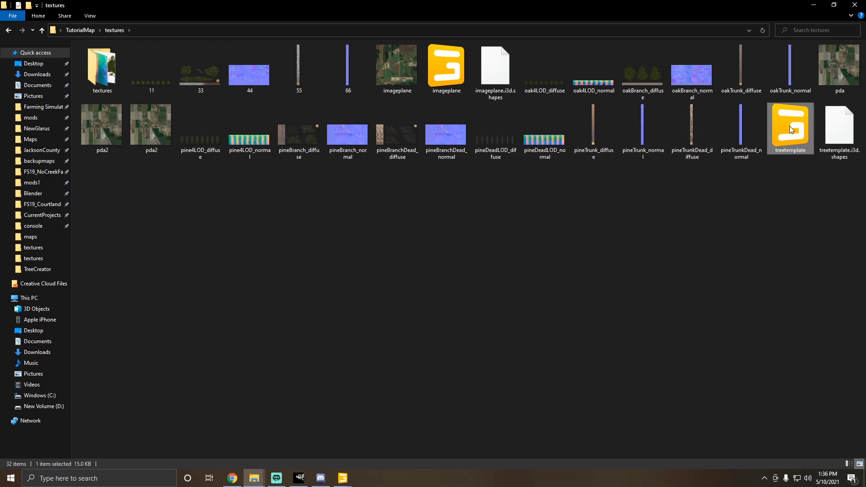
{"action": "right_click", "coordinate": [786, 134]}
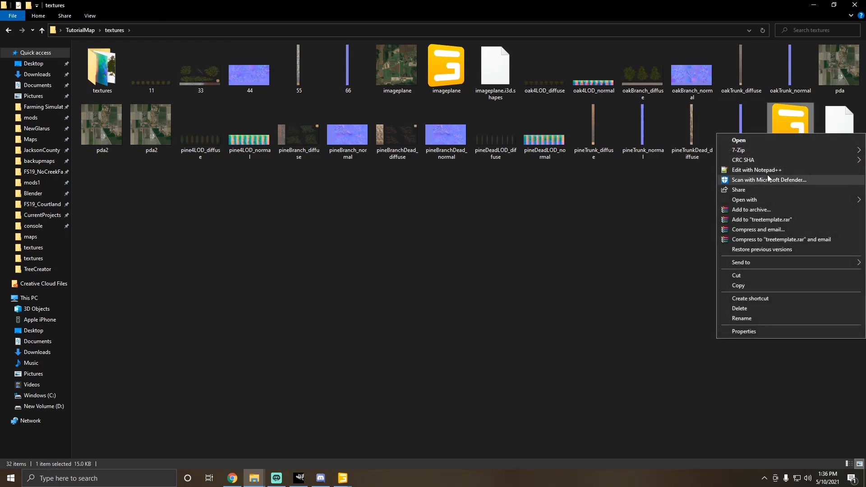
{"action": "left_click", "coordinate": [584, 231]}
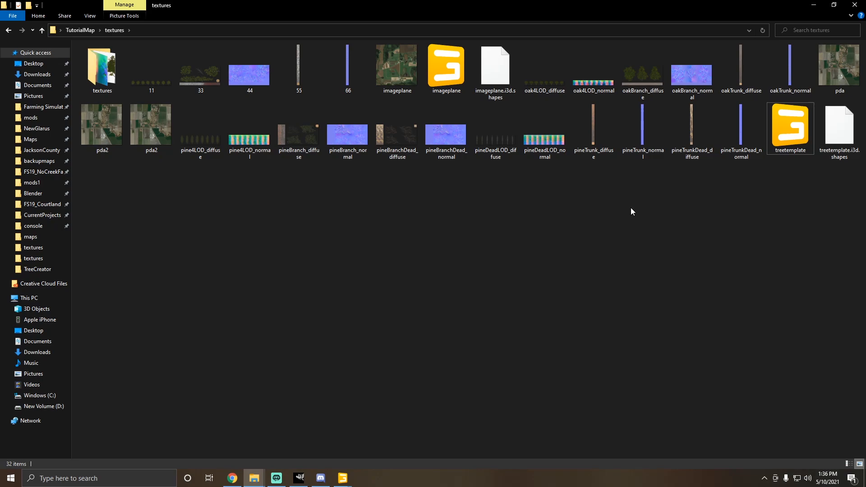
Step: Open treetemplate from TutorialMap's textures folder in Notepad++ and check the file entries that use $data paths
{"action": "right_click", "coordinate": [784, 143]}
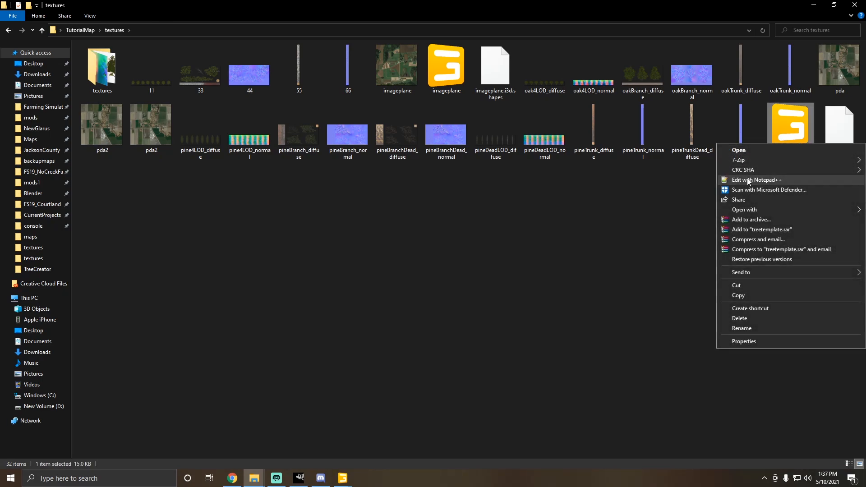
{"action": "left_click", "coordinate": [767, 179]}
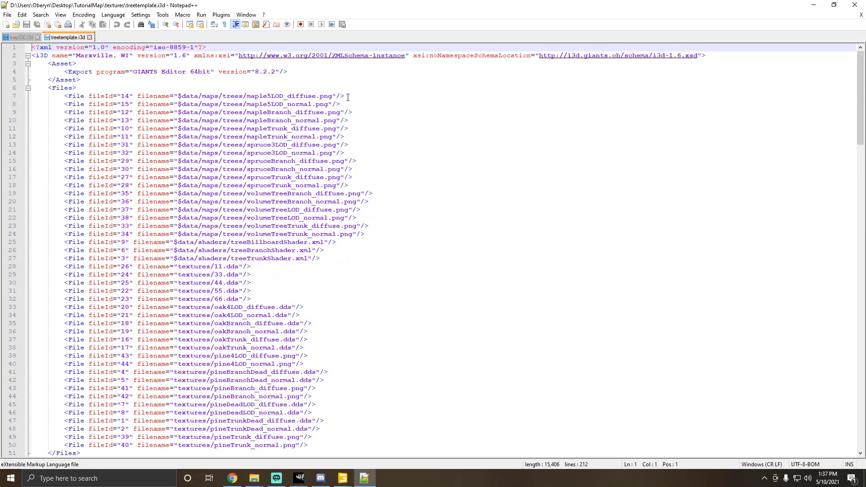
{"action": "scroll", "coordinate": [348, 97], "scroll_direction": "down", "scroll_amount": 1}
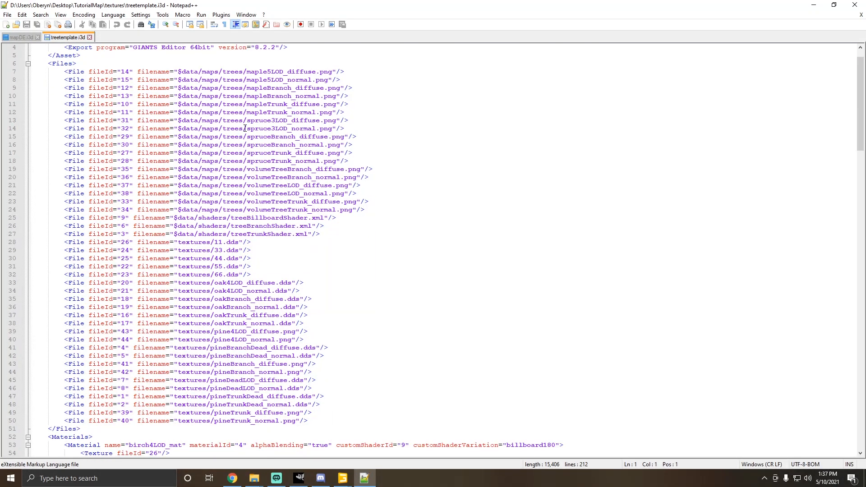
{"action": "left_click_drag", "start_coordinate": [321, 231], "coordinate": [32, 73]}
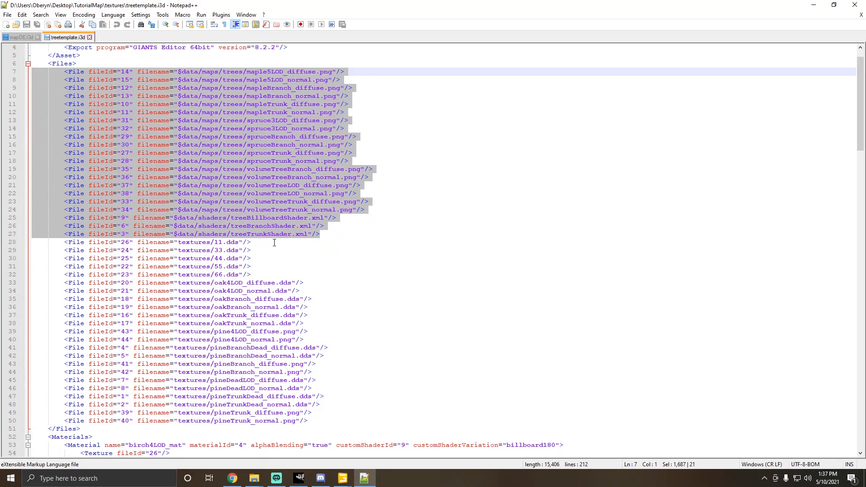
{"action": "left_click", "coordinate": [187, 236]}
{"action": "left_click_drag", "start_coordinate": [194, 236], "coordinate": [174, 236]}
{"action": "left_click", "coordinate": [252, 251]}
Step: Examine the file entries whose paths start with textures/, from 11.dds to pineTrunk_normal.png
{"action": "scroll", "coordinate": [243, 244], "scroll_direction": "down", "scroll_amount": 3}
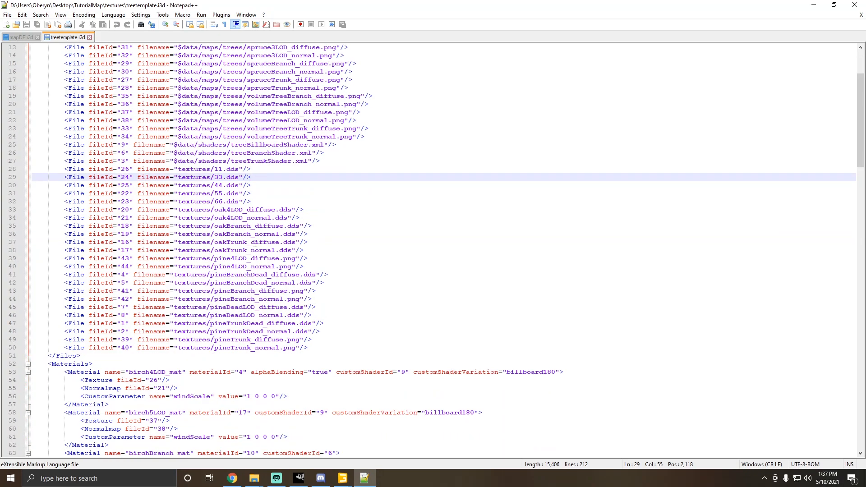
{"action": "scroll", "coordinate": [243, 240], "scroll_direction": "up", "scroll_amount": 2}
{"action": "left_click", "coordinate": [194, 218]}
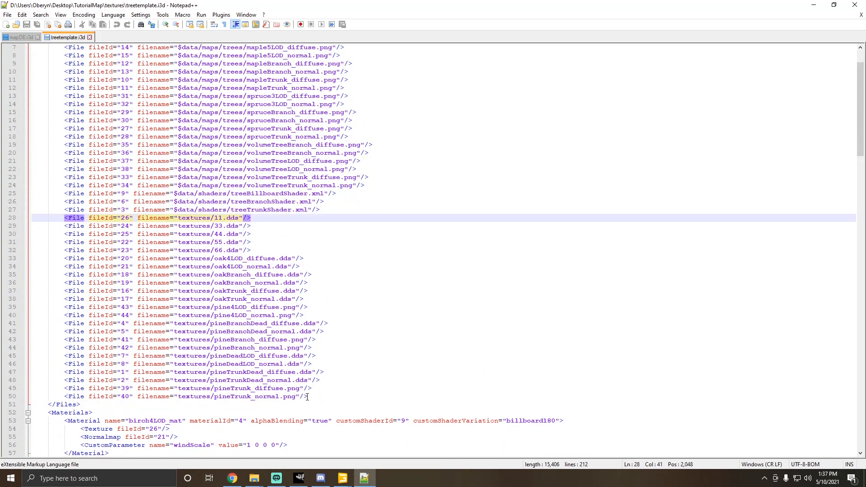
{"action": "left_click_drag", "start_coordinate": [307, 397], "coordinate": [33, 219]}
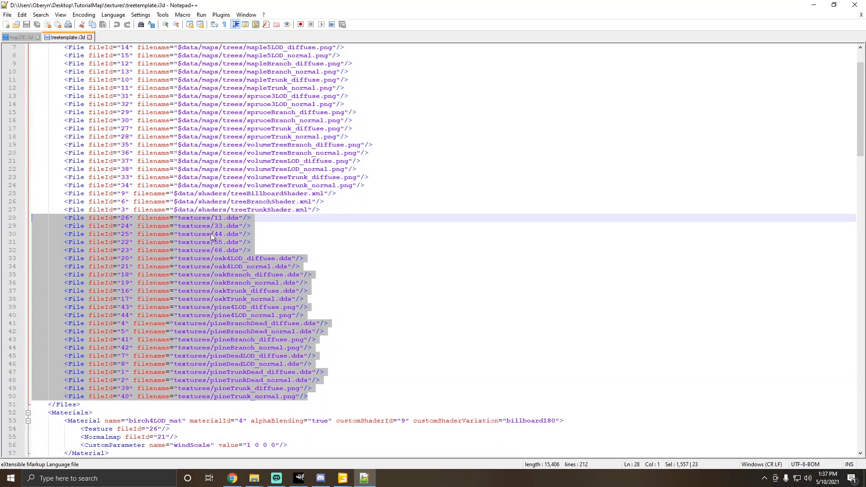
{"action": "left_click", "coordinate": [195, 218]}
Step: Switch to File Explorer, check the contents of the nested textures folder, and return to treetemplate.i3d in Notepad++
{"action": "left_click", "coordinate": [256, 481]}
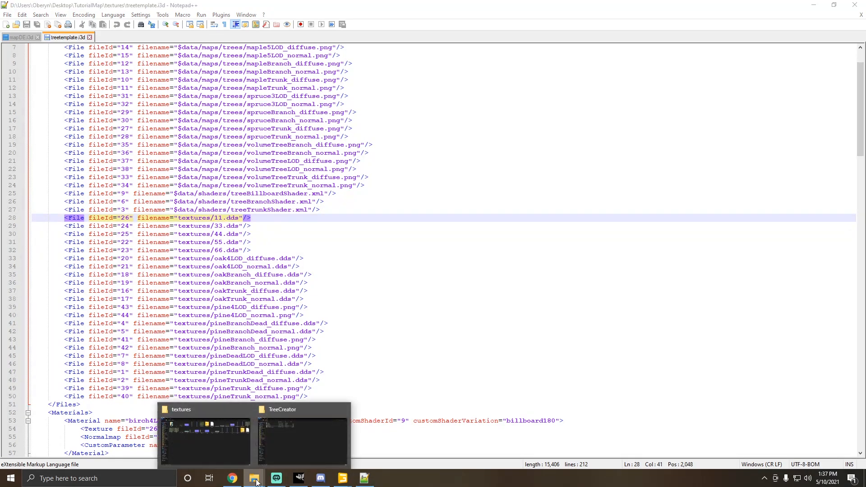
{"action": "left_click", "coordinate": [239, 459]}
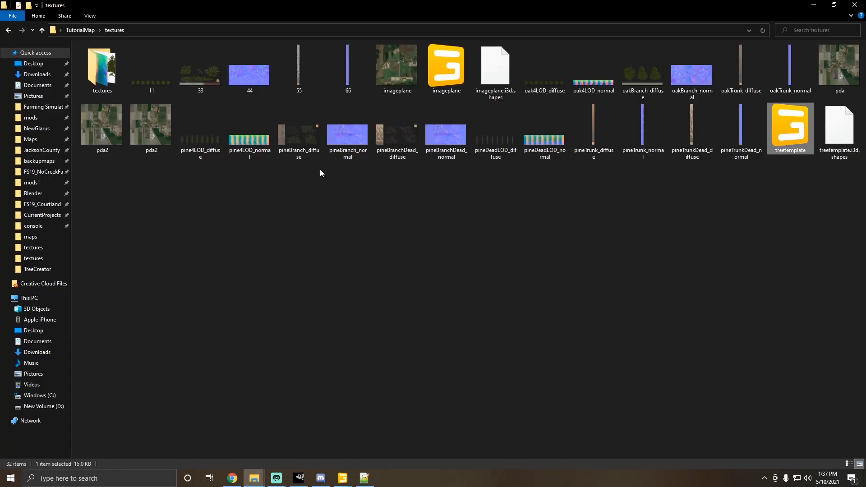
{"action": "left_click", "coordinate": [103, 72]}
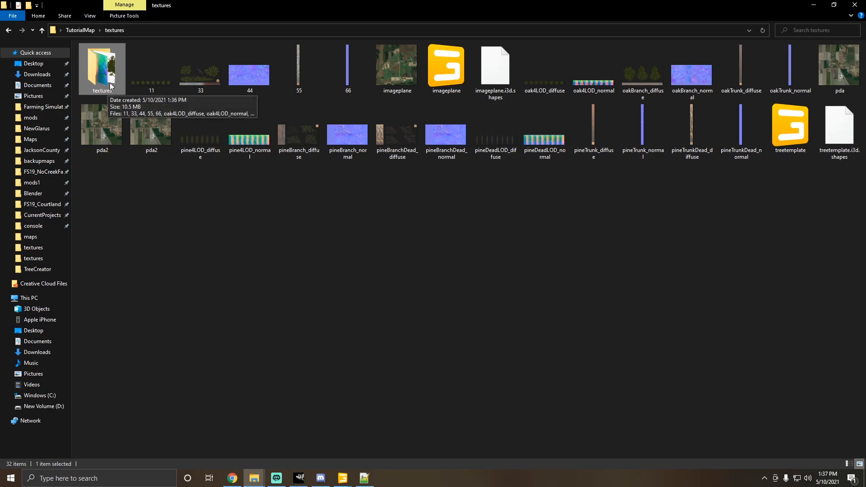
{"action": "double_click", "coordinate": [111, 80]}
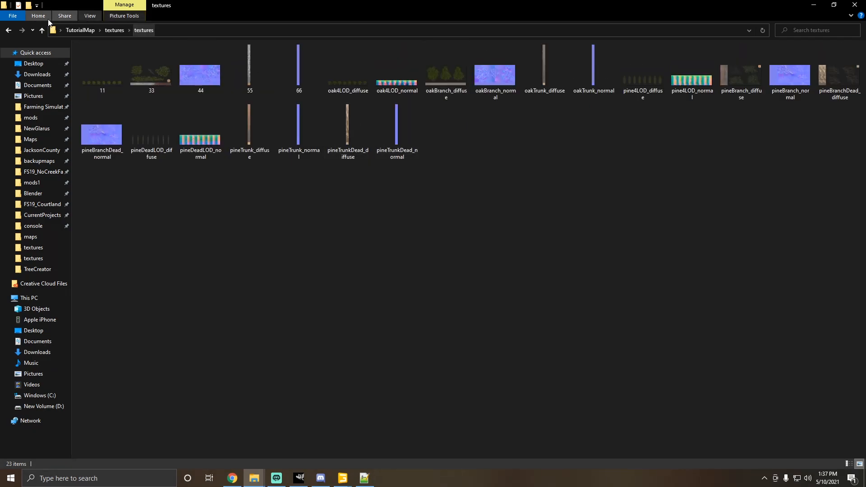
{"action": "left_click", "coordinate": [8, 30]}
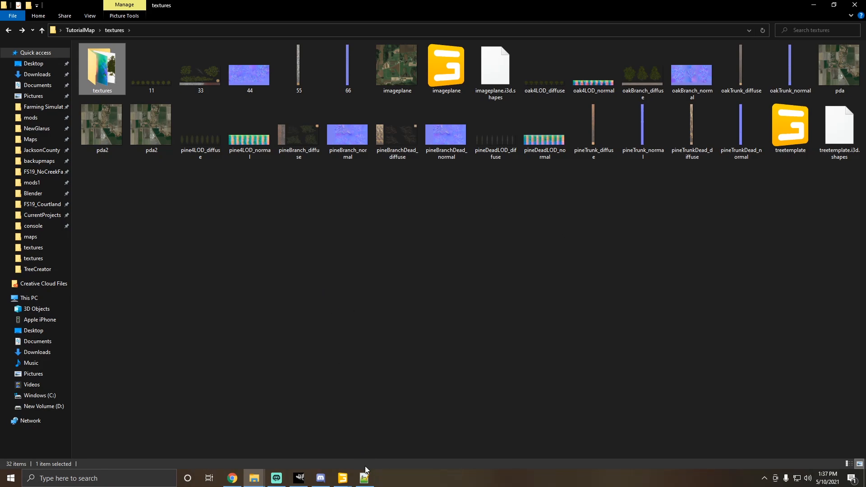
{"action": "left_click", "coordinate": [283, 232]}
{"action": "left_click", "coordinate": [99, 75]}
{"action": "left_click", "coordinate": [244, 230]}
{"action": "left_click", "coordinate": [368, 482]}
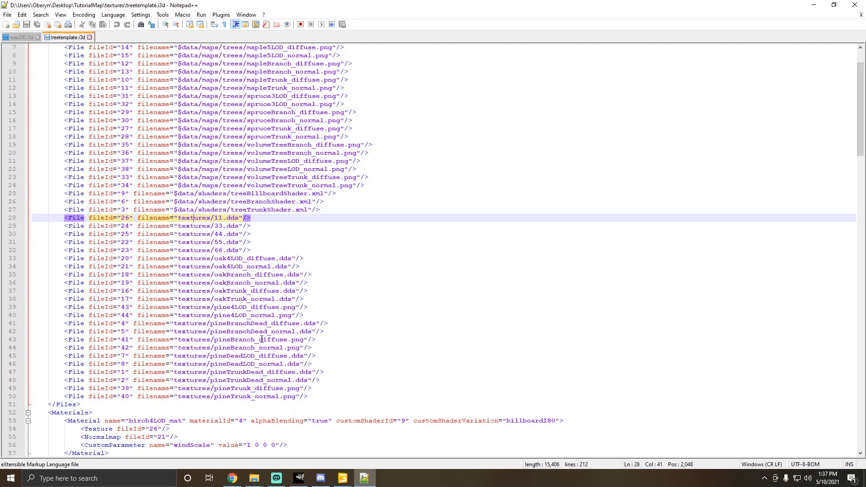
Step: Set up a find and replace in treetemplate.i3d that searches for textures/ and replaces it with nothing
{"action": "left_click", "coordinate": [356, 211]}
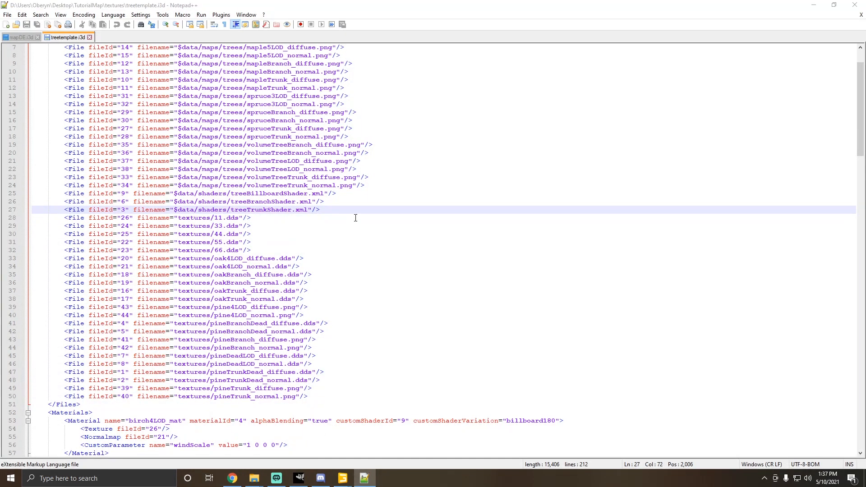
{"action": "key", "text": "ctrl+f"}
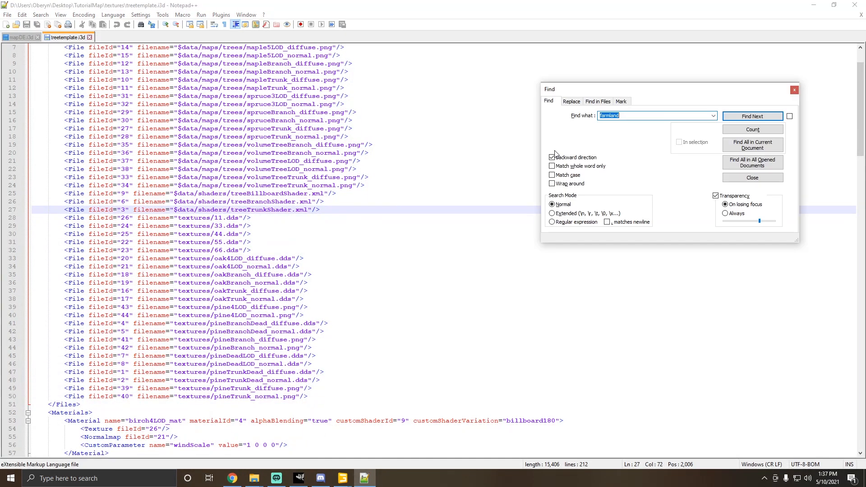
{"action": "left_click", "coordinate": [572, 101]}
{"action": "left_click_drag", "start_coordinate": [632, 128], "coordinate": [565, 133]}
{"action": "key", "text": "ctrl+c"}
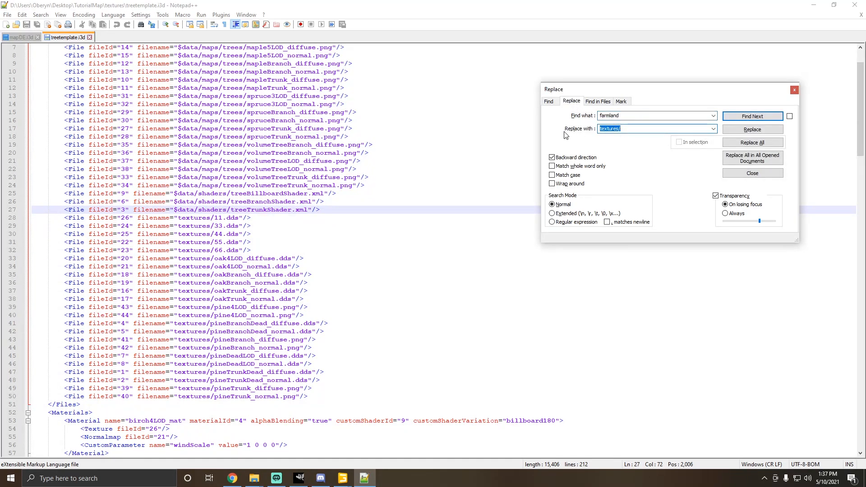
{"action": "left_click_drag", "start_coordinate": [655, 117], "coordinate": [560, 119]}
{"action": "key", "text": "ctrl+v"}
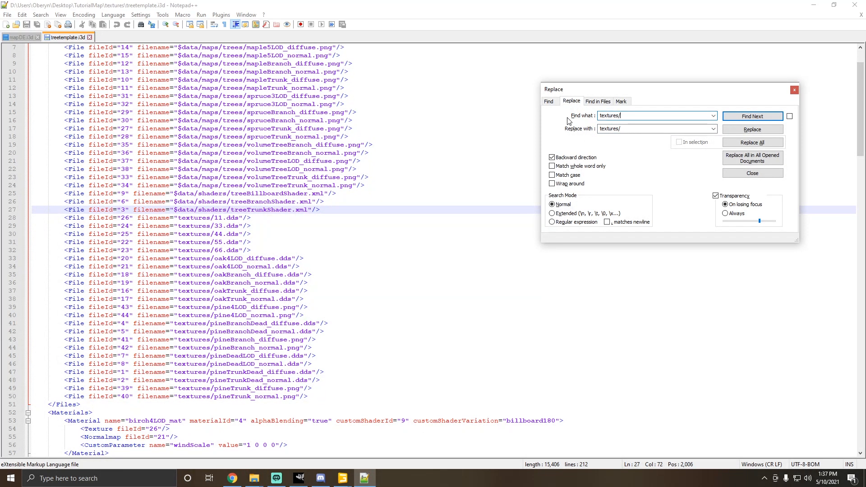
{"action": "key", "text": "Tab"}
{"action": "key", "text": "BackSpace"}
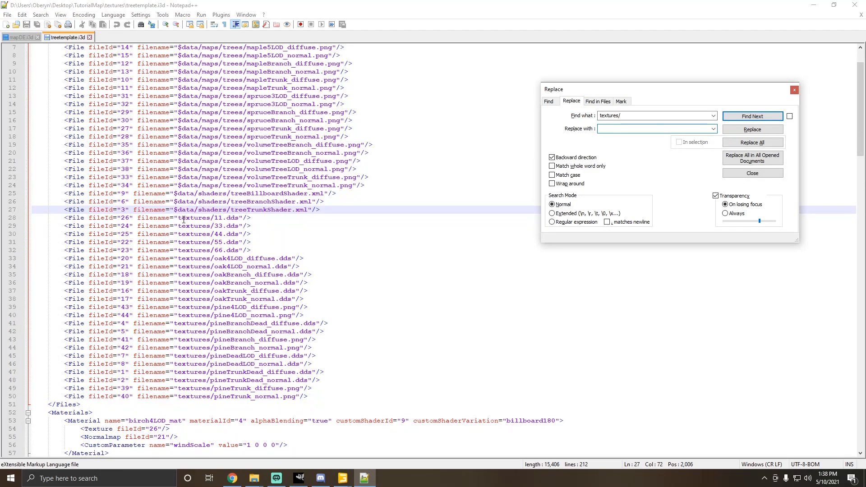
Step: Turn off backward search direction and remove textures/ from the 11.dds file path only
{"action": "left_click_drag", "start_coordinate": [239, 220], "coordinate": [216, 221]}
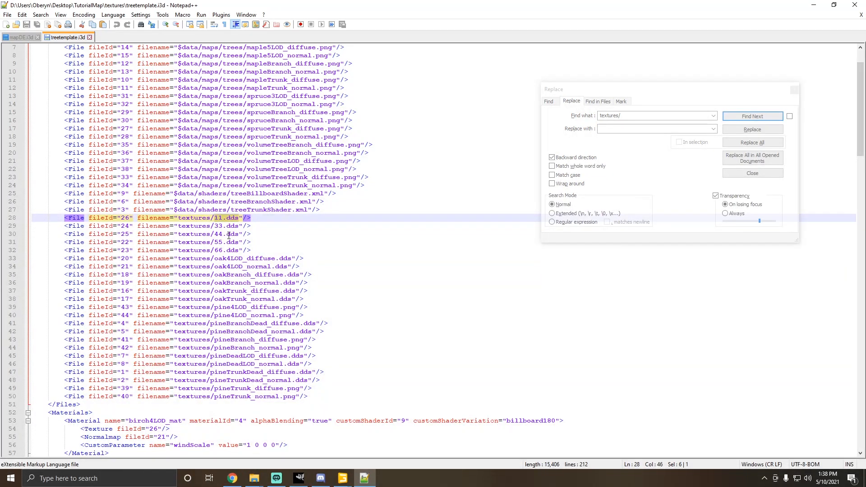
{"action": "key", "text": "End"}
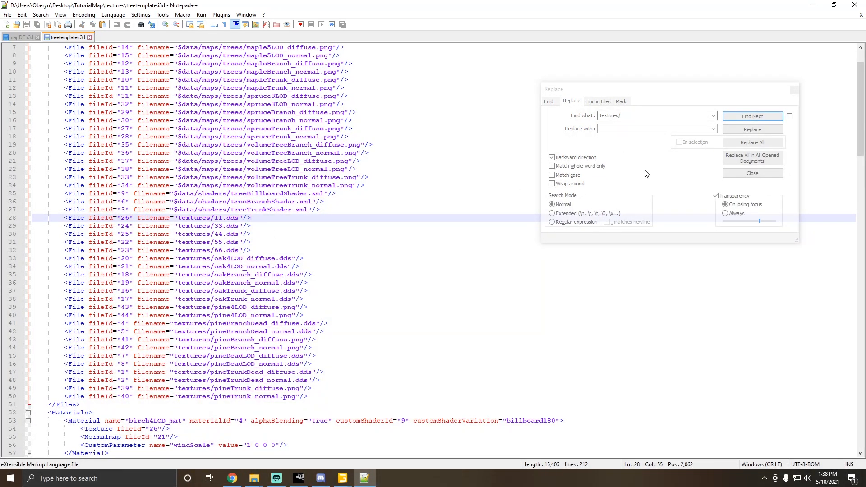
{"action": "key", "text": "ctrl+h"}
{"action": "key", "text": "Tab"}
{"action": "left_click", "coordinate": [336, 210]}
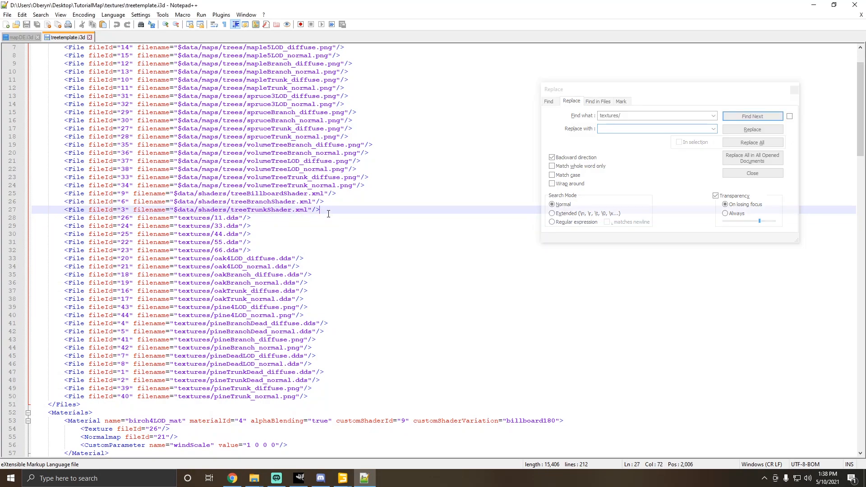
{"action": "left_click", "coordinate": [745, 116]}
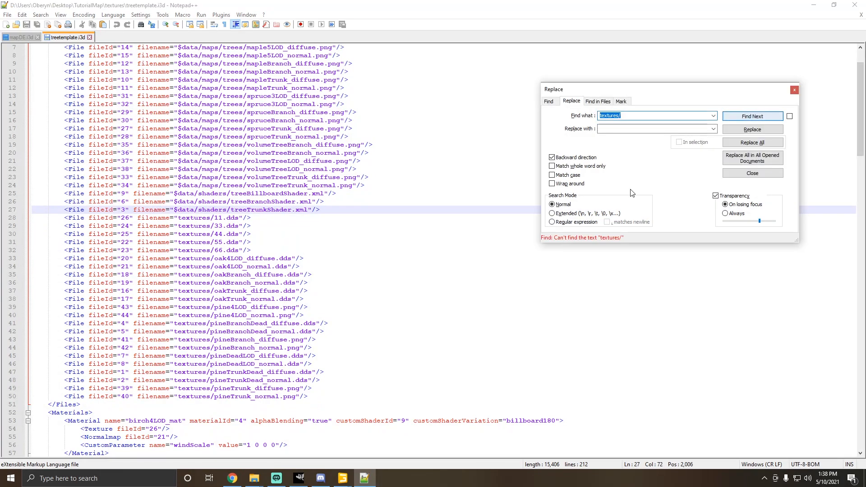
{"action": "left_click", "coordinate": [570, 158]}
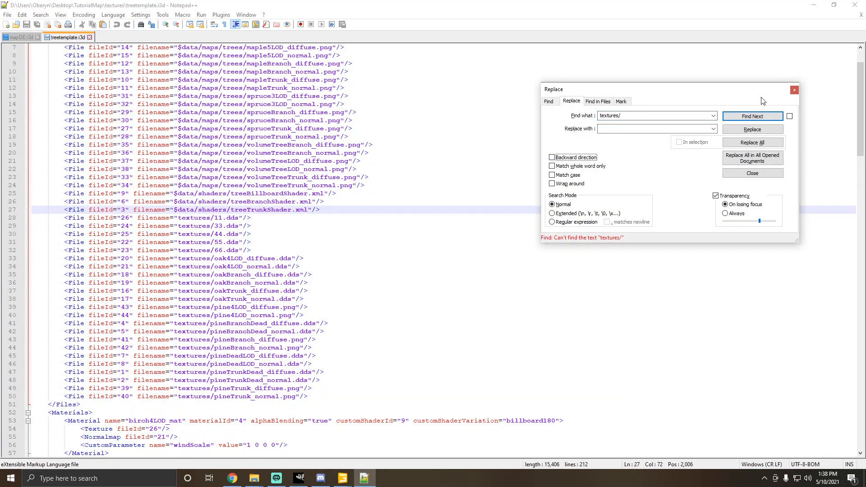
{"action": "left_click", "coordinate": [745, 116]}
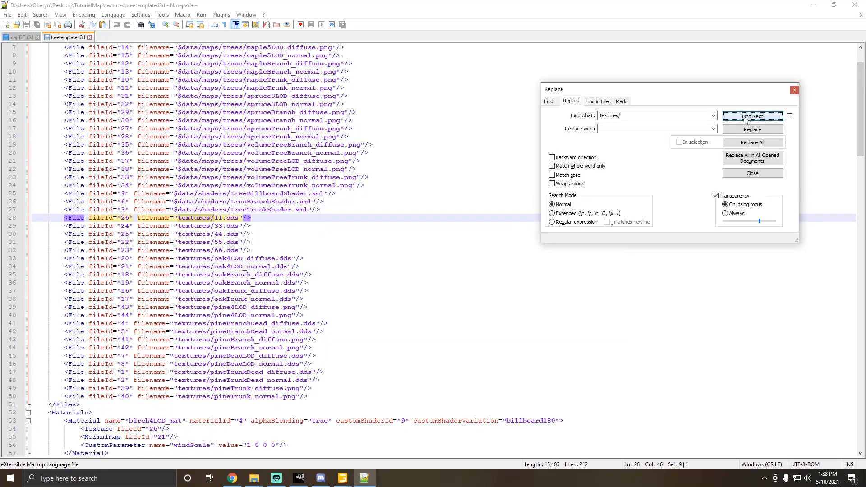
{"action": "left_click", "coordinate": [740, 130]}
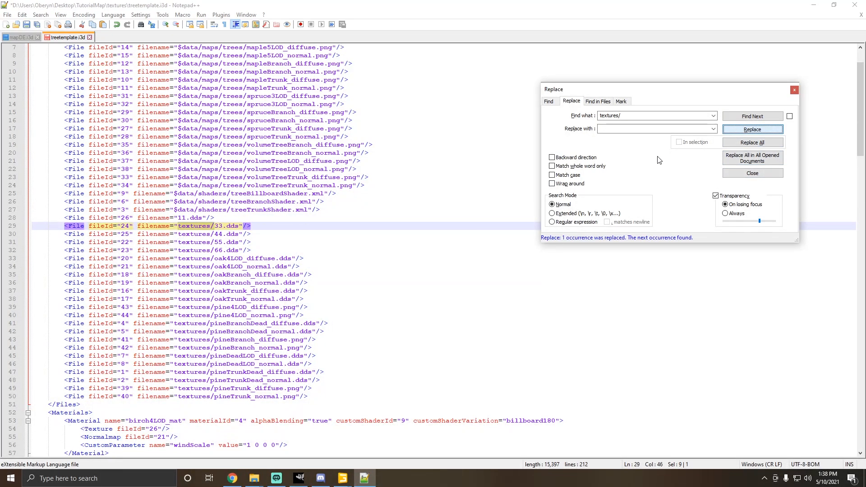
Step: Compare the shortened 11.dds path with the files in TutorialMap's textures folder, and close that File Explorer window
{"action": "left_click_drag", "start_coordinate": [178, 218], "coordinate": [204, 218]}
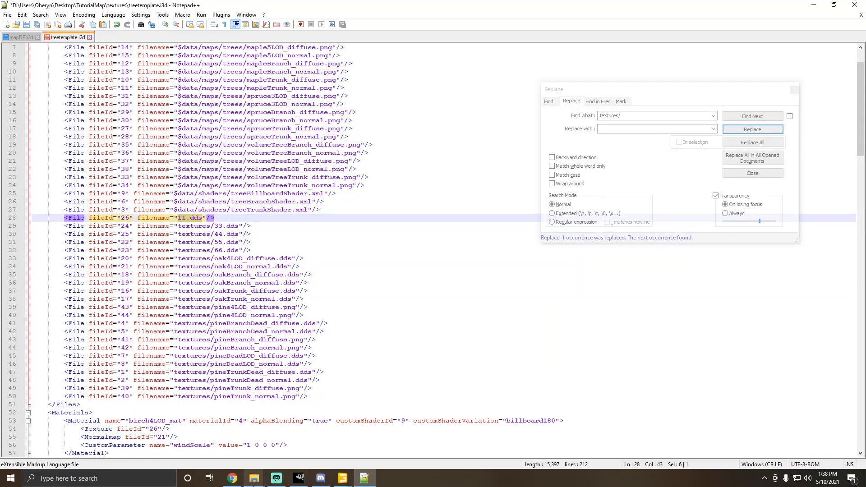
{"action": "mouse_move", "coordinate": [254, 478]}
{"action": "left_click", "coordinate": [222, 445]}
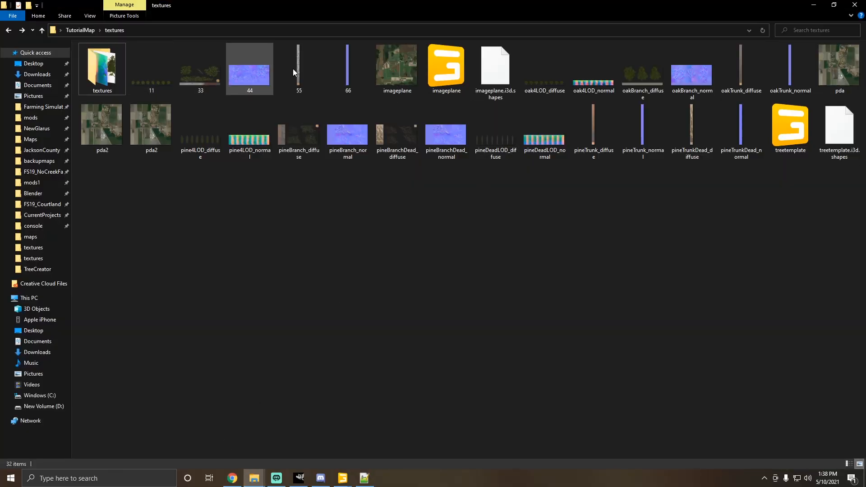
{"action": "left_click", "coordinate": [853, 6]}
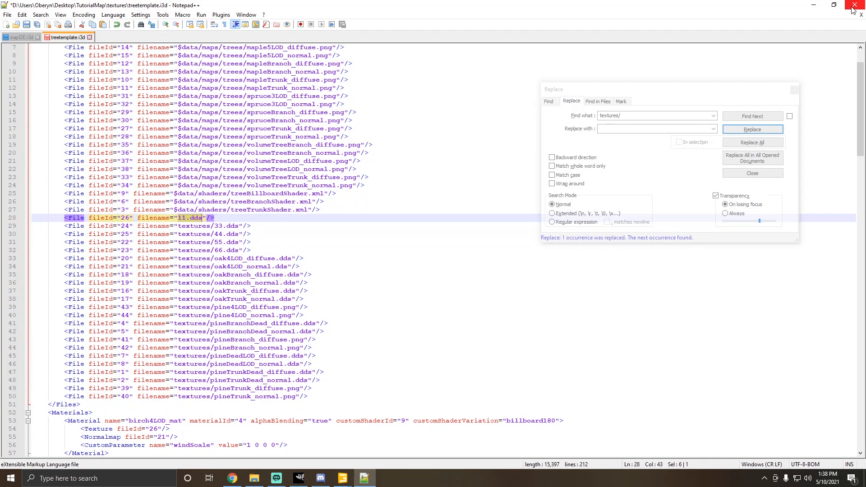
{"action": "left_click", "coordinate": [250, 225]}
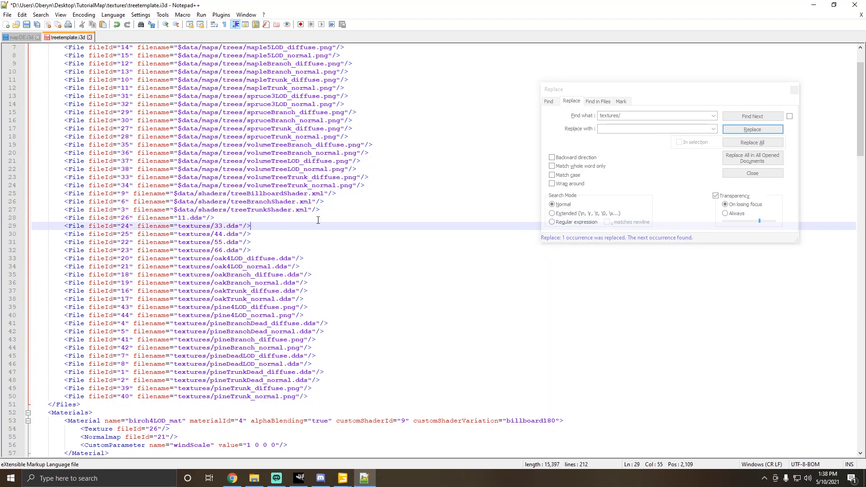
Step: Replace all remaining textures/ prefixes after the 11.dds line with nothing, keeping backward search direction off
{"action": "left_click", "coordinate": [552, 157]}
{"action": "left_click", "coordinate": [221, 225]}
{"action": "left_click", "coordinate": [221, 219]}
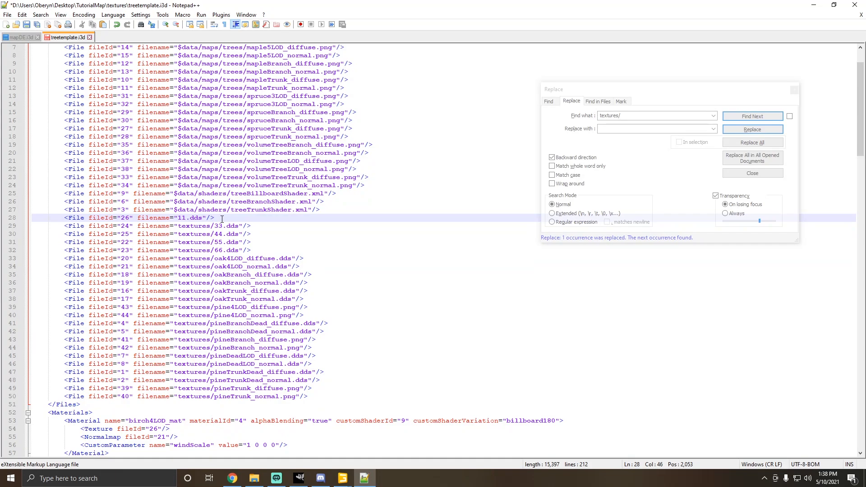
{"action": "left_click", "coordinate": [654, 180]}
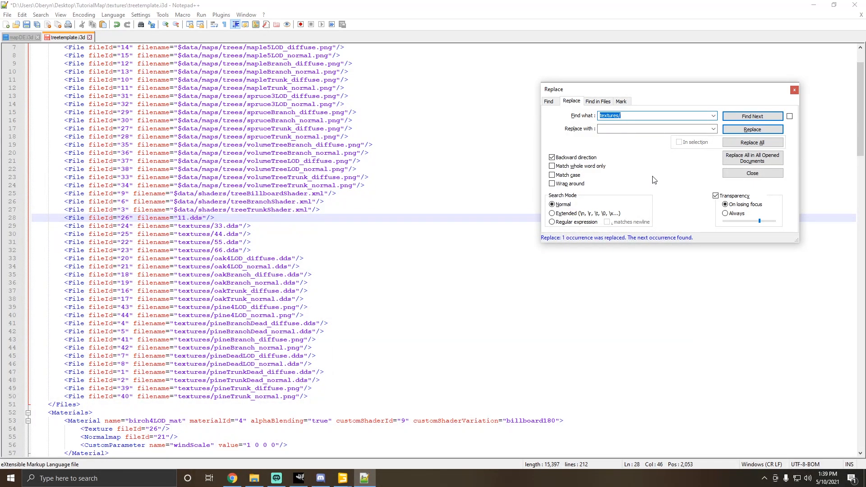
{"action": "left_click", "coordinate": [628, 158]}
{"action": "left_click", "coordinate": [219, 216]}
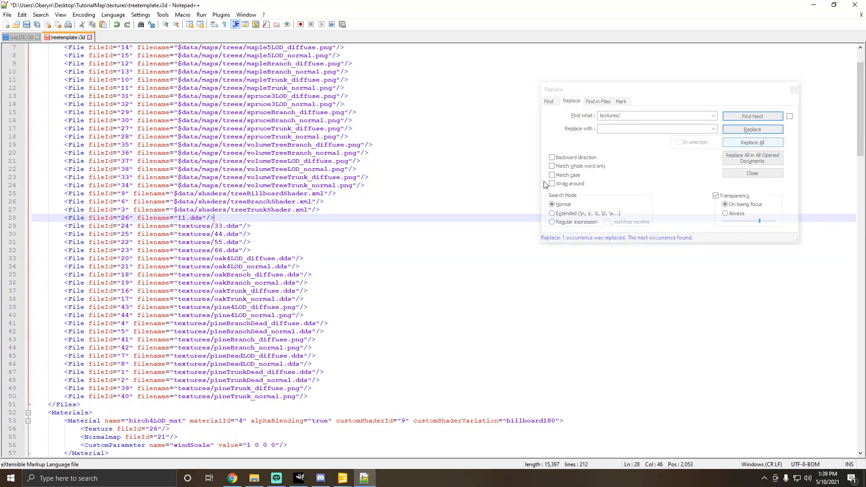
{"action": "left_click", "coordinate": [750, 143]}
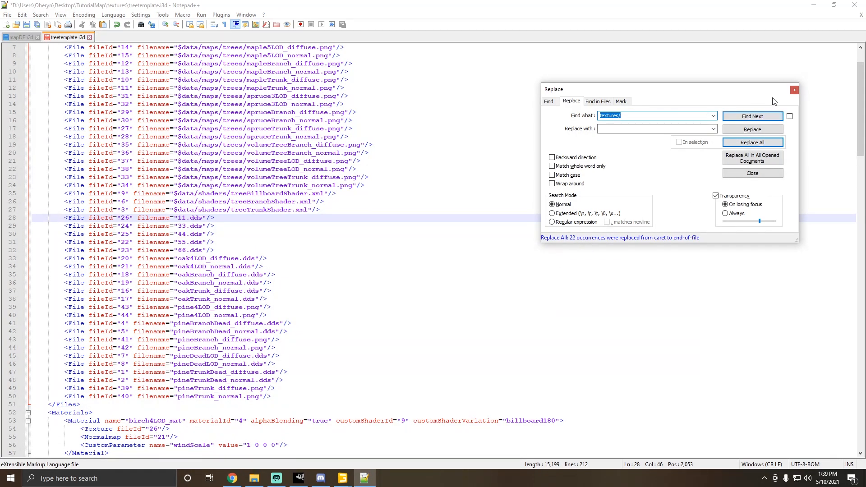
Step: Close the replace dialog and review the shortened file paths from 33.dds down to oakTrunk_normal.dds
{"action": "left_click", "coordinate": [794, 90]}
{"action": "left_click", "coordinate": [193, 226]}
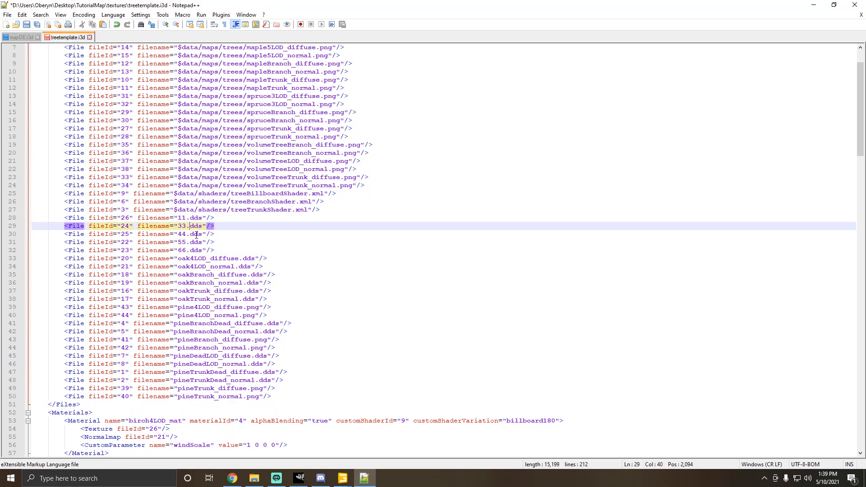
{"action": "key", "text": "Down"}
{"action": "key", "text": "Down"}
{"action": "key", "text": "Down"}
{"action": "key", "text": "Down"}
{"action": "key", "text": "Down"}
{"action": "key", "text": "Down"}
{"action": "key", "text": "Down"}
{"action": "key", "text": "Down"}
{"action": "key", "text": "Down"}
{"action": "key", "text": "Down"}
{"action": "key", "text": "Down"}
{"action": "key", "text": "Down"}
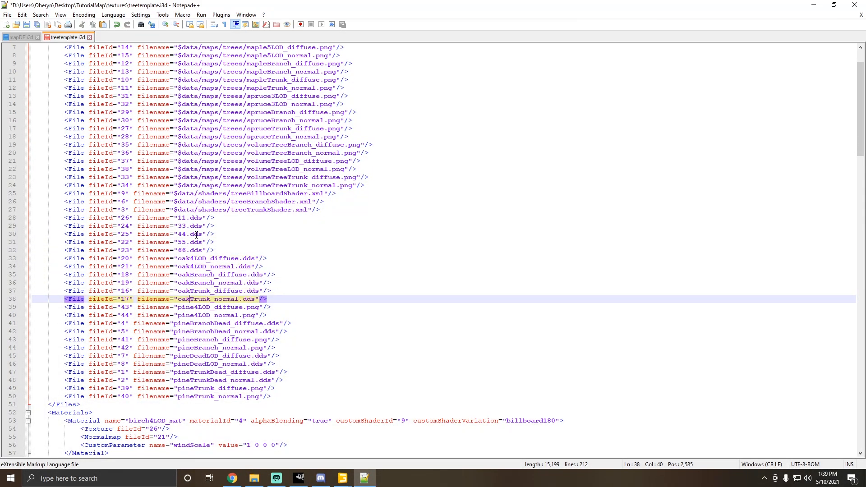
Step: Compare the corrected texture paths with the files in TutorialMap's textures folder on the Desktop, and close the folder window
{"action": "key", "text": "Down"}
{"action": "key", "text": "Down"}
{"action": "left_click", "coordinate": [233, 218]}
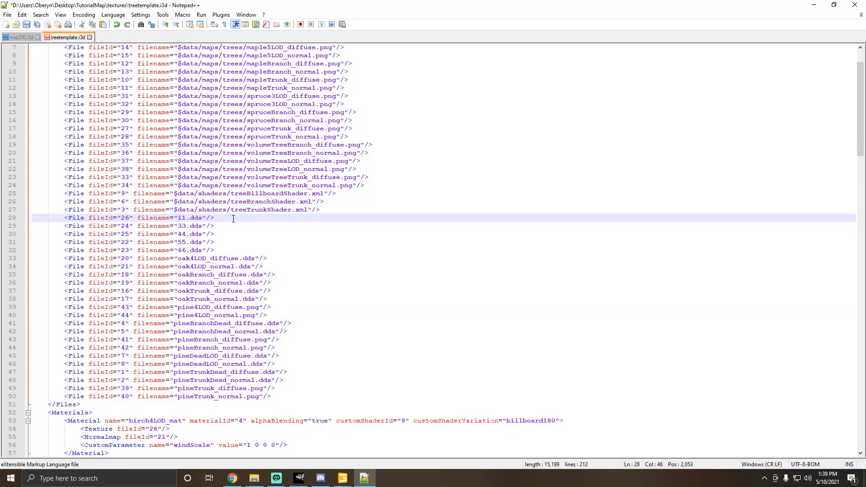
{"action": "left_click", "coordinate": [254, 479]}
{"action": "left_click", "coordinate": [142, 137]}
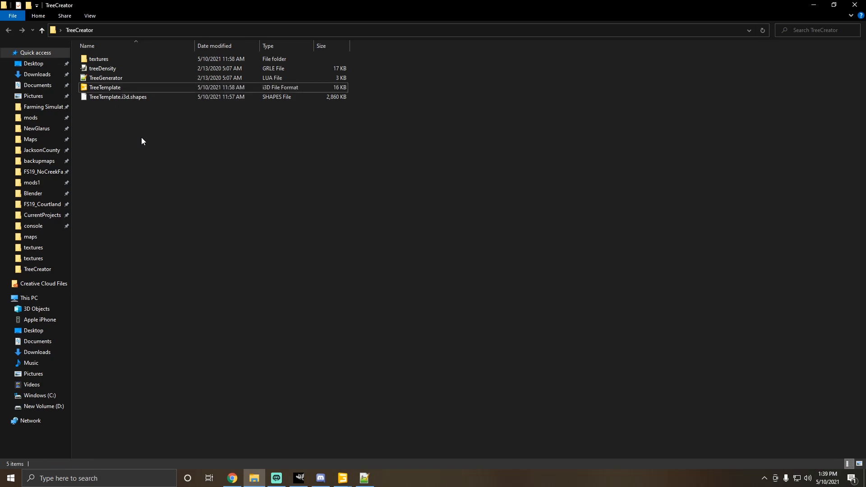
{"action": "left_click", "coordinate": [34, 63]}
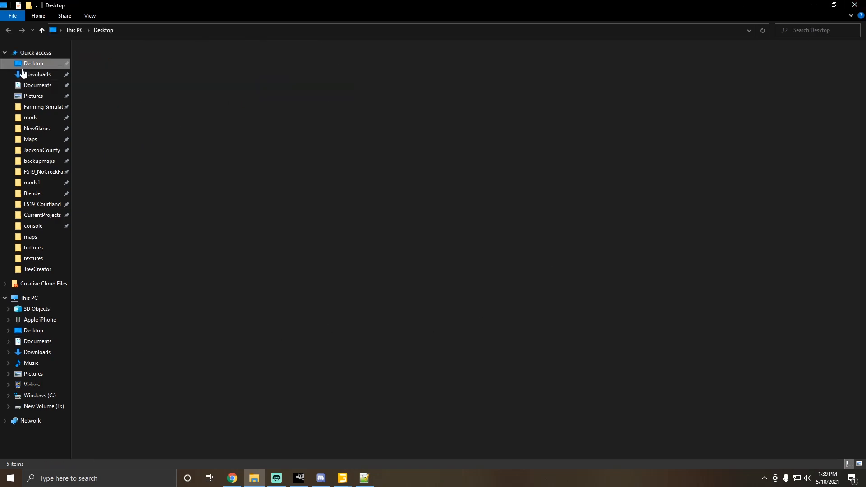
{"action": "scroll", "coordinate": [171, 293], "scroll_direction": "down", "scroll_amount": 9}
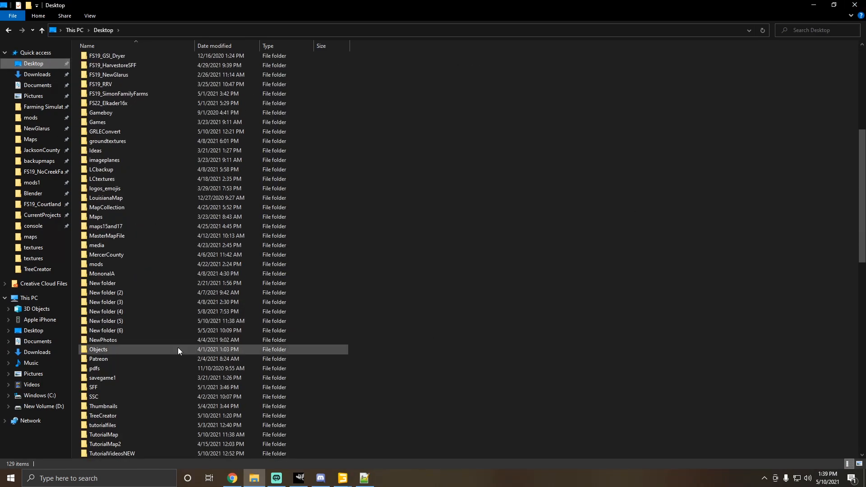
{"action": "double_click", "coordinate": [130, 433]}
{"action": "double_click", "coordinate": [116, 80]}
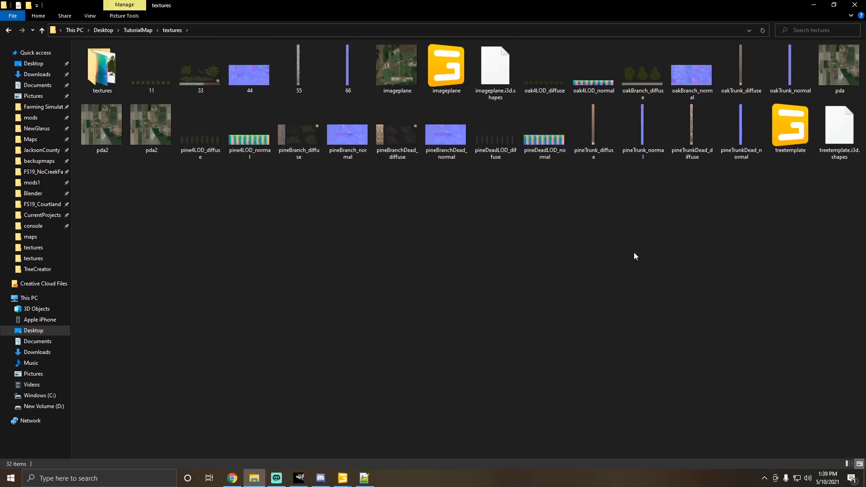
{"action": "left_click", "coordinate": [855, 5]}
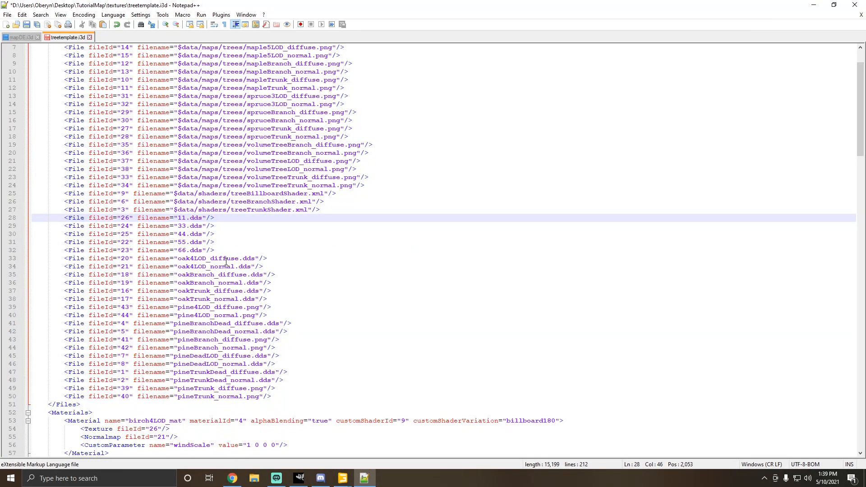
Step: Save treetemplate.i3d with the corrected paths, close the file and exit Notepad++
{"action": "left_click", "coordinate": [7, 15]}
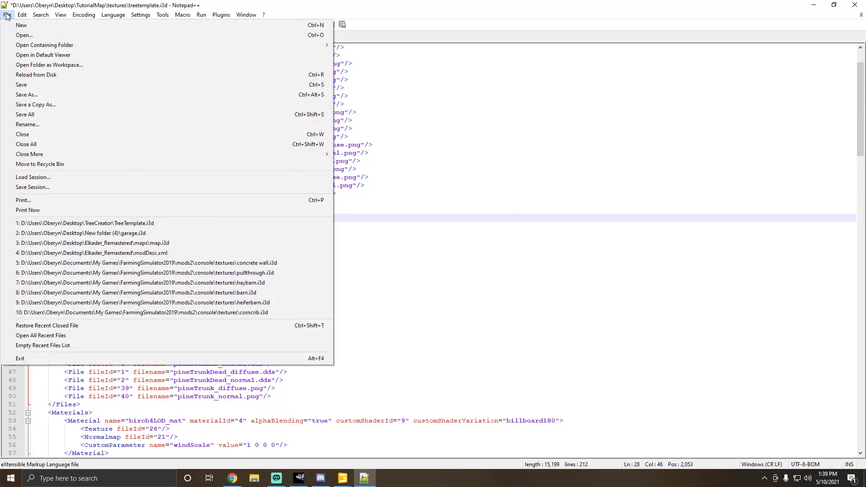
{"action": "left_click", "coordinate": [15, 85]}
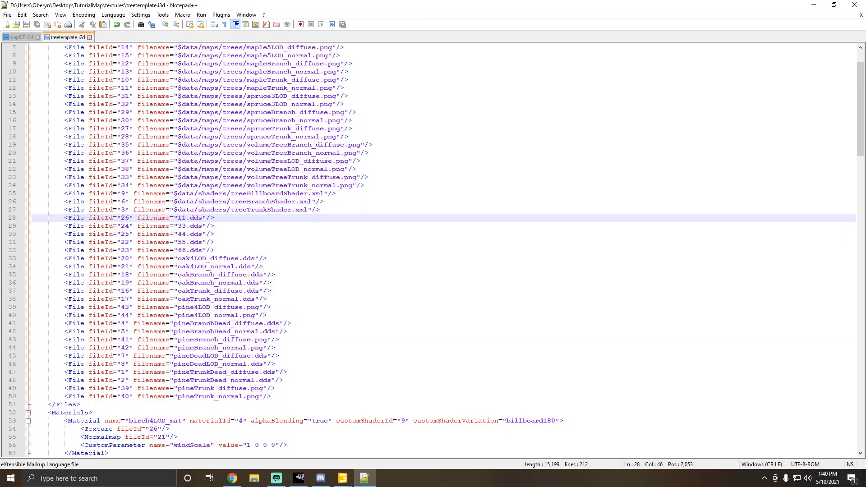
{"action": "left_click", "coordinate": [90, 37]}
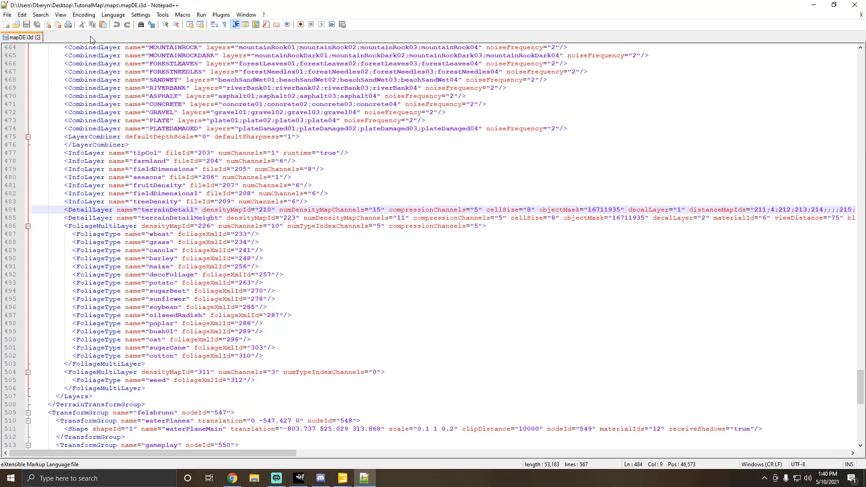
{"action": "left_click", "coordinate": [855, 4]}
Step: Delete the nested textures subfolder from TutorialMap's textures folder on the Desktop
{"action": "left_click", "coordinate": [254, 478]}
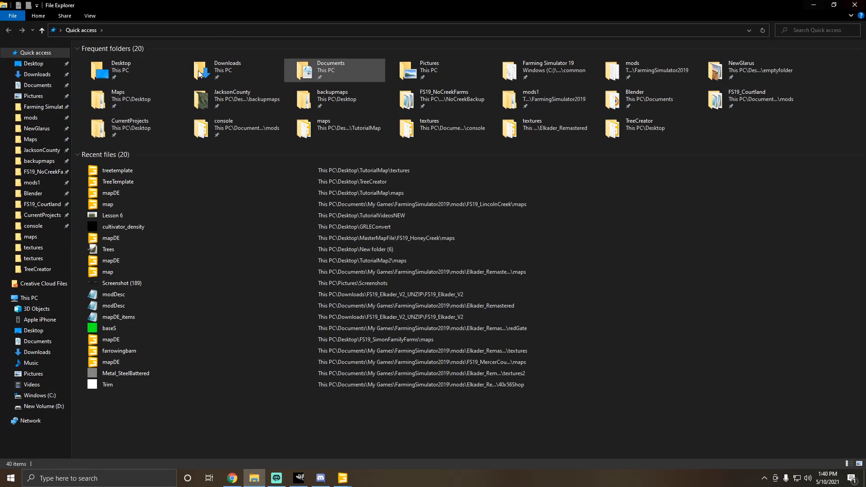
{"action": "left_click", "coordinate": [855, 5]}
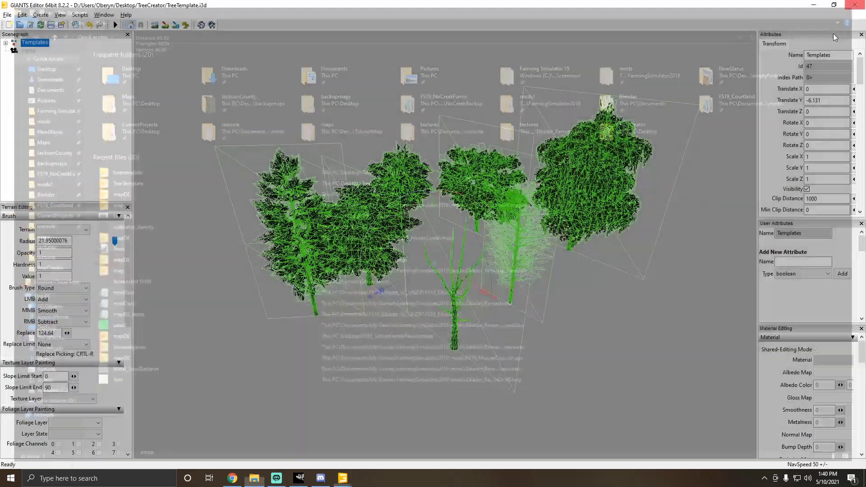
{"action": "mouse_move", "coordinate": [343, 478]}
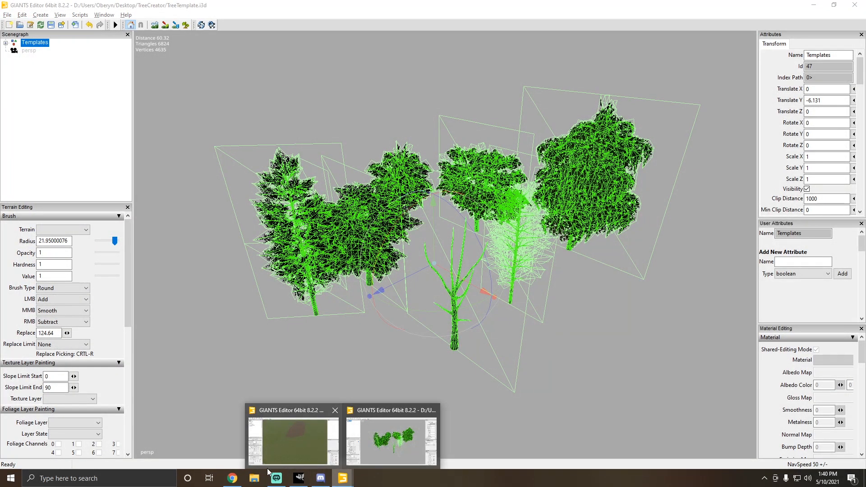
{"action": "left_click", "coordinate": [255, 478]}
{"action": "left_click", "coordinate": [34, 64]}
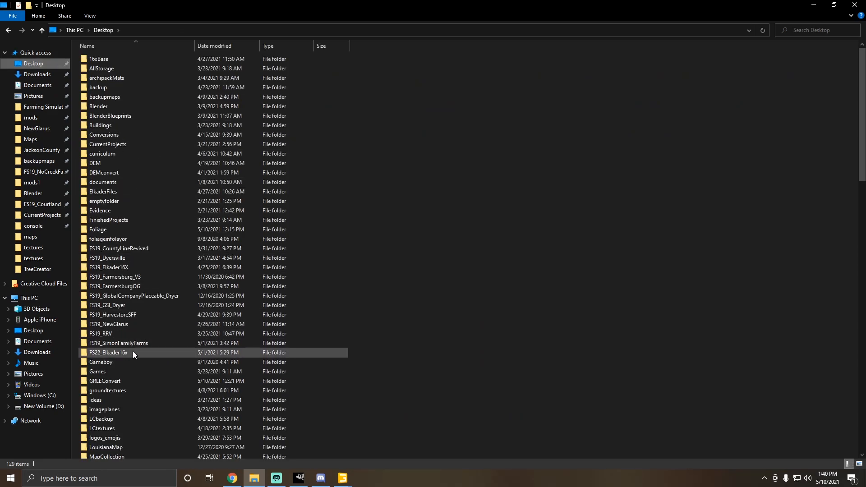
{"action": "scroll", "coordinate": [125, 358], "scroll_direction": "down", "scroll_amount": 10}
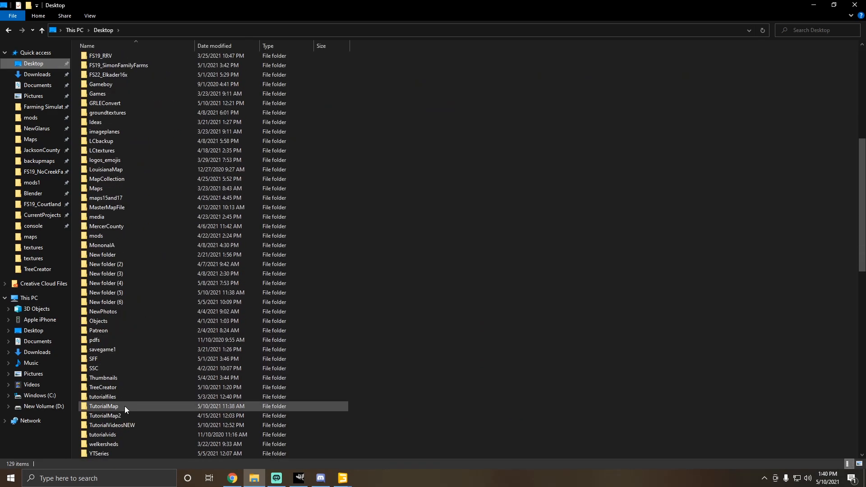
{"action": "double_click", "coordinate": [125, 407]}
{"action": "double_click", "coordinate": [108, 78]}
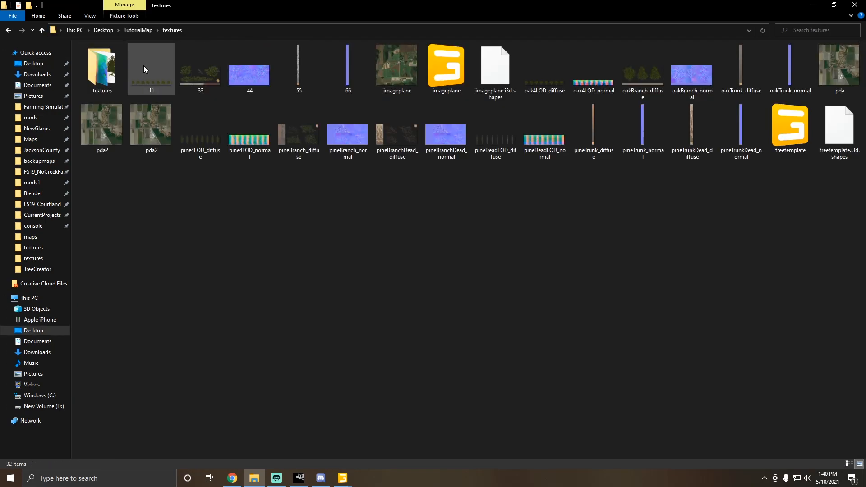
{"action": "left_click", "coordinate": [110, 75]}
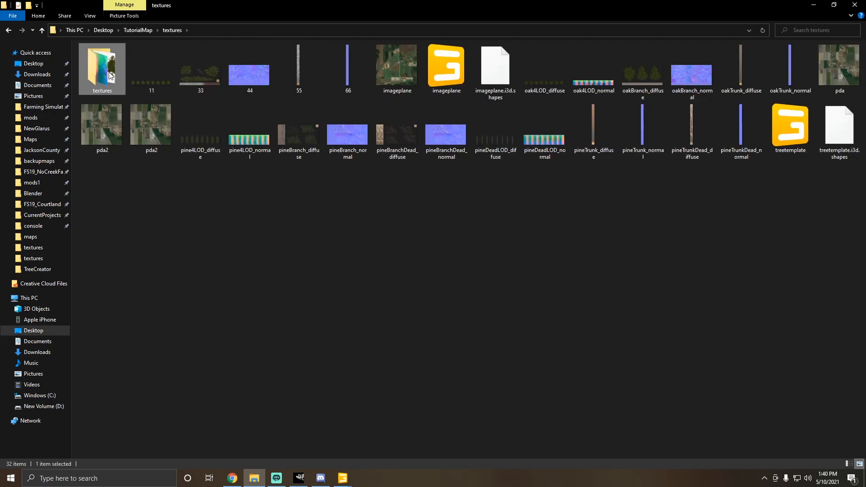
{"action": "key", "text": "Delete"}
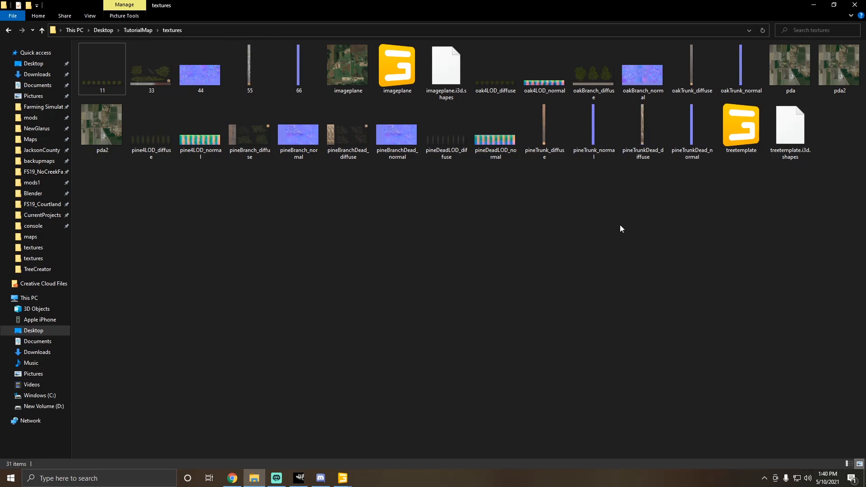
Step: Delete the imageplane i3d file and imageplane.i3d.shapes from the textures folder, and minimize the folder window
{"action": "left_click", "coordinate": [386, 61]}
{"action": "left_click", "coordinate": [461, 80], "text": "ctrl"}
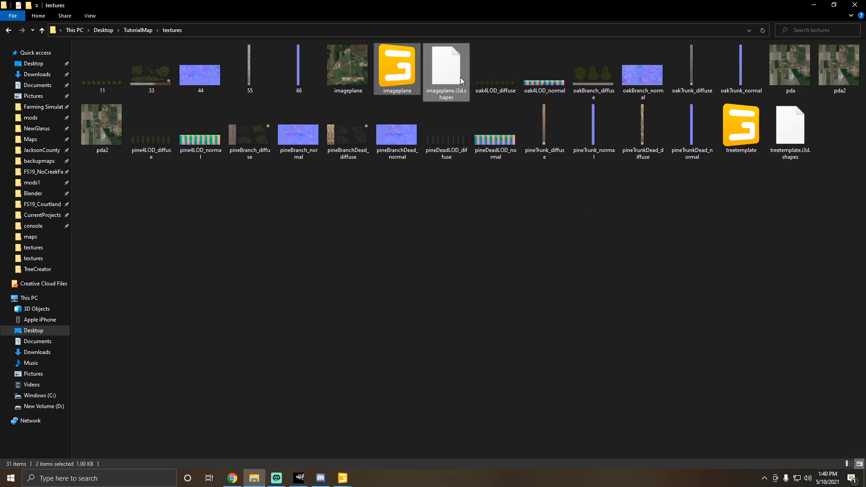
{"action": "key", "text": "Delete"}
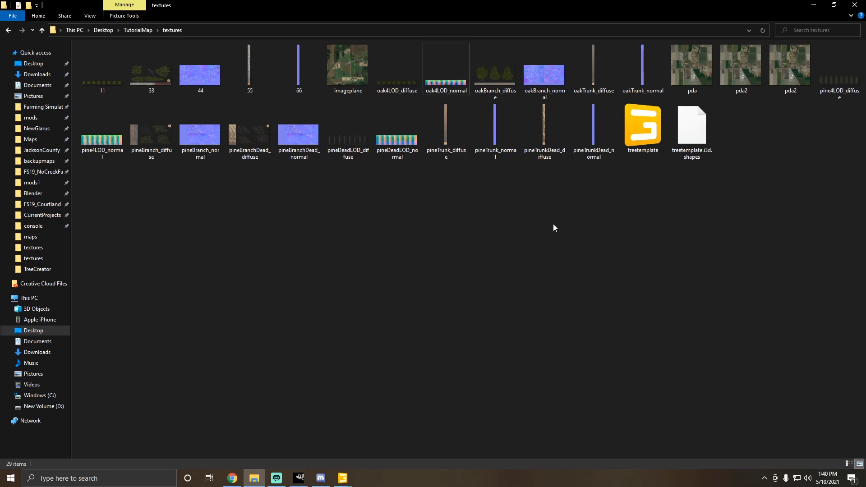
{"action": "left_click", "coordinate": [652, 133]}
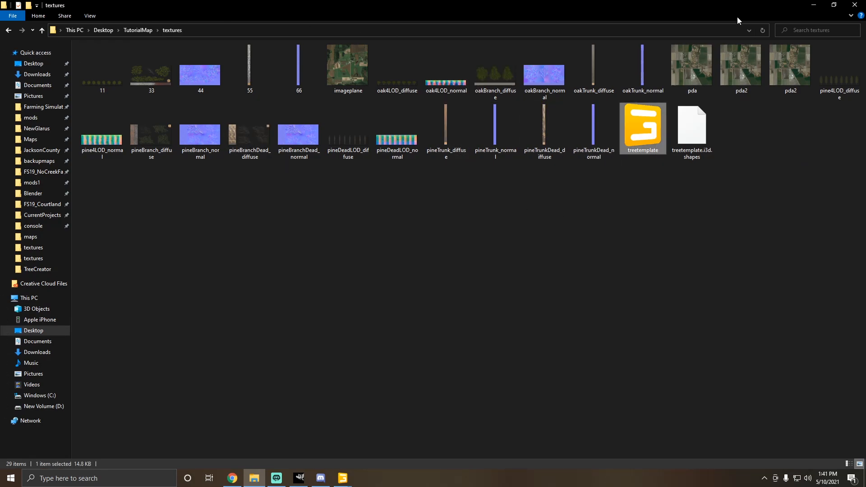
{"action": "left_click", "coordinate": [701, 208]}
{"action": "left_click", "coordinate": [821, 5]}
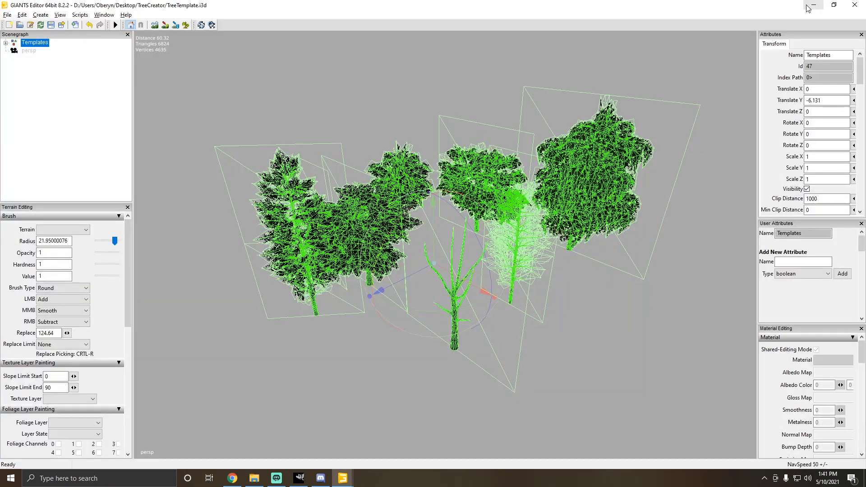
Step: Switch to the GIANTS Editor window with mapDE.i3d and import treetemplate from TutorialMap's textures folder
{"action": "left_click", "coordinate": [348, 480]}
{"action": "left_click", "coordinate": [304, 453]}
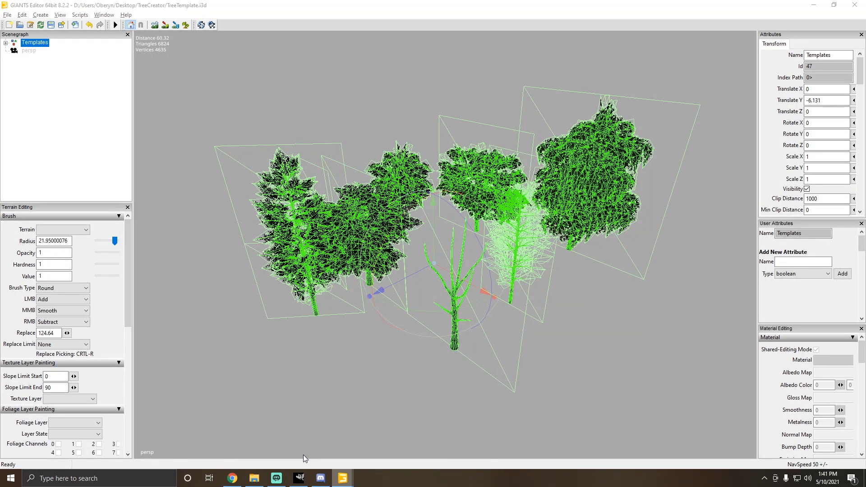
{"action": "left_click_drag", "start_coordinate": [271, 103], "coordinate": [318, 136], "text": "alt"}
{"action": "scroll", "coordinate": [305, 120], "scroll_direction": "down", "scroll_amount": 4}
{"action": "scroll", "coordinate": [317, 137], "scroll_direction": "up", "scroll_amount": 3}
{"action": "scroll", "coordinate": [317, 137], "scroll_direction": "down", "scroll_amount": 3}
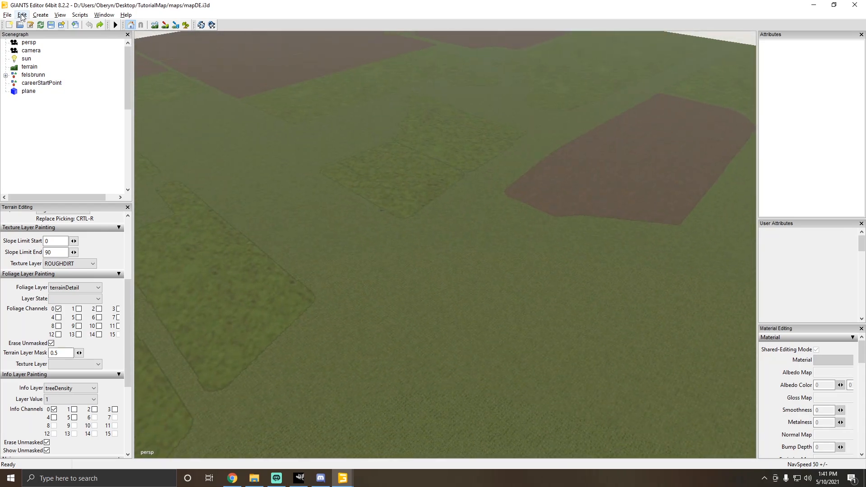
{"action": "left_click", "coordinate": [7, 14]}
{"action": "left_click", "coordinate": [23, 110]}
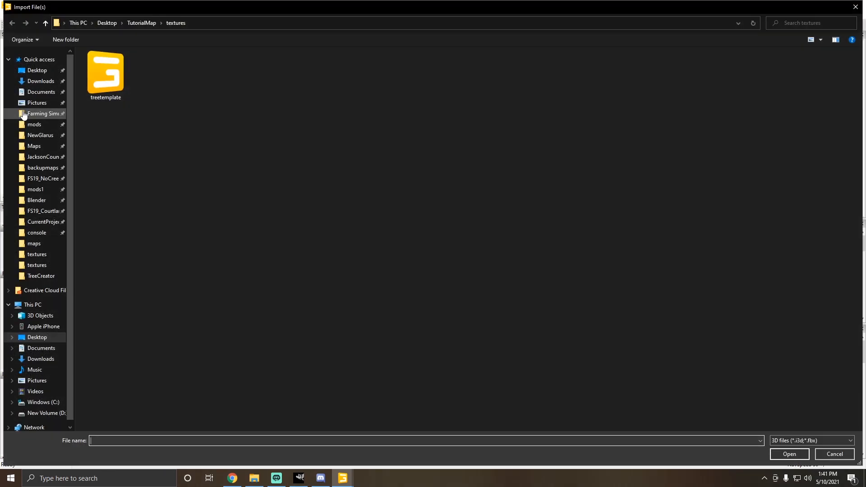
{"action": "double_click", "coordinate": [108, 80]}
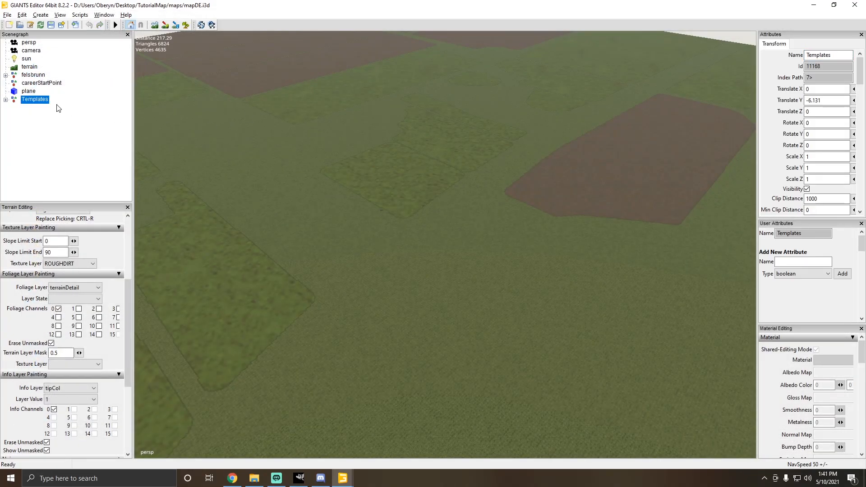
Step: Place the imported Templates group on the open grass terrain, and deselect it to check the trees' textures
{"action": "left_click_drag", "start_coordinate": [310, 203], "coordinate": [412, 230], "text": "alt"}
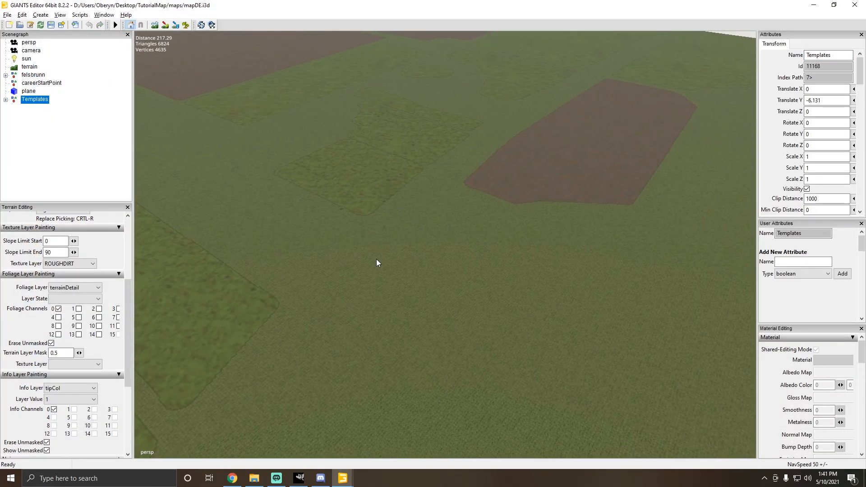
{"action": "key", "text": "ctrl+b"}
{"action": "middle_click_drag", "start_coordinate": [379, 263], "coordinate": [448, 199], "text": "alt"}
{"action": "right_click_drag", "start_coordinate": [449, 200], "coordinate": [576, 194], "text": "alt"}
{"action": "middle_click_drag", "start_coordinate": [576, 193], "coordinate": [484, 230], "text": "alt"}
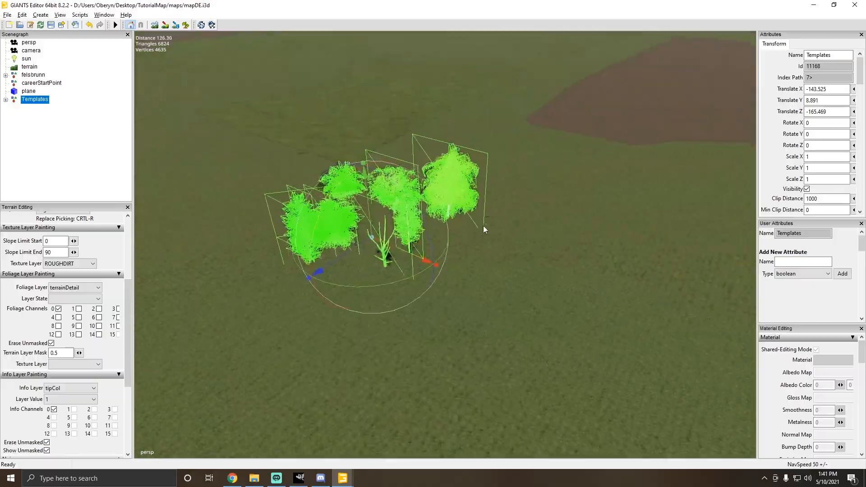
{"action": "right_click_drag", "start_coordinate": [484, 229], "coordinate": [588, 187], "text": "alt"}
{"action": "left_click_drag", "start_coordinate": [588, 188], "coordinate": [425, 160], "text": "alt"}
{"action": "right_click_drag", "start_coordinate": [426, 159], "coordinate": [382, 186], "text": "alt"}
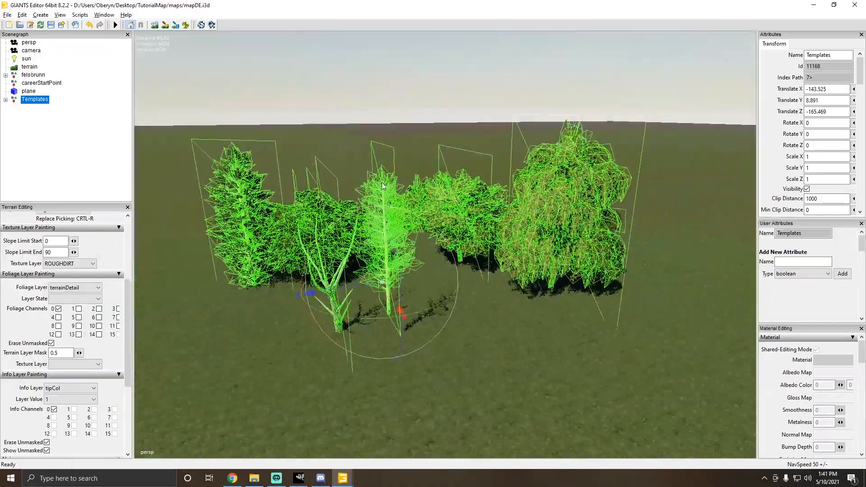
{"action": "left_click_drag", "start_coordinate": [429, 308], "coordinate": [434, 360], "text": "alt"}
{"action": "left_click", "coordinate": [434, 359]}
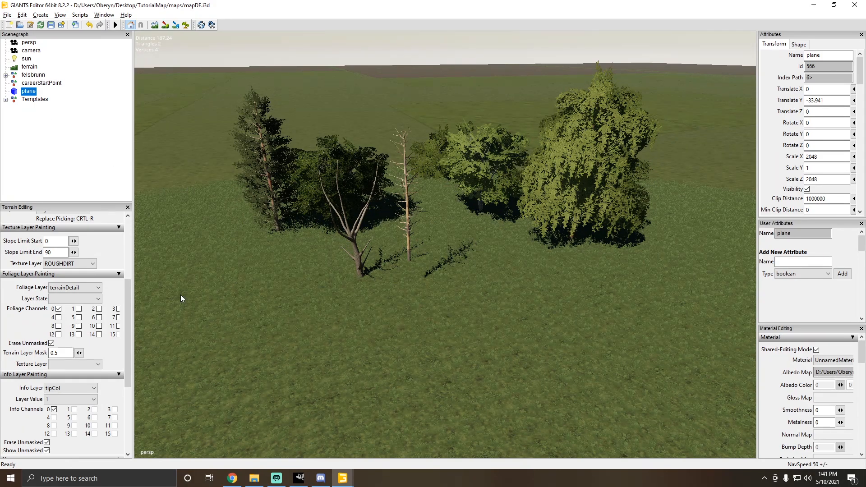
Step: Delete treetemplate and treetemplate.i3d.shapes from TutorialMap's textures folder, and close the folder window
{"action": "left_click", "coordinate": [259, 481]}
{"action": "left_click", "coordinate": [639, 142]}
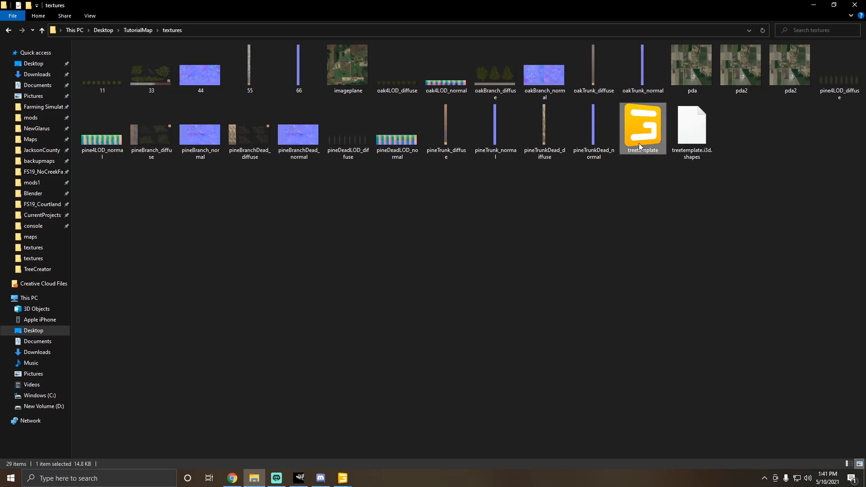
{"action": "left_click", "coordinate": [689, 137], "text": "ctrl"}
{"action": "key", "text": "Delete"}
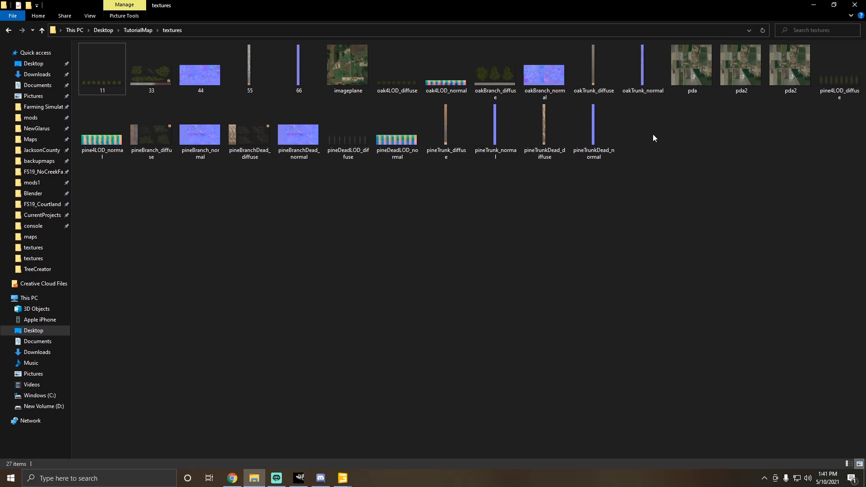
{"action": "left_click", "coordinate": [860, 4]}
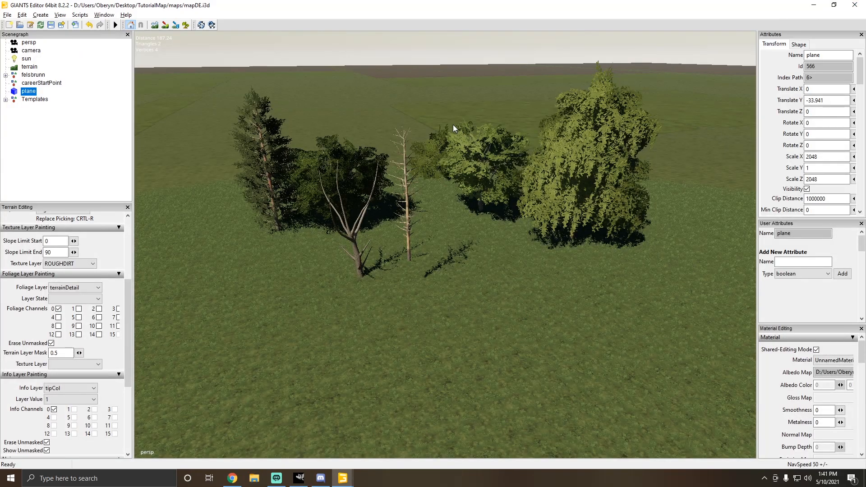
Step: Expand the Templates group in the scenegraph and select its pine_stage2 tree
{"action": "left_click_drag", "start_coordinate": [397, 179], "coordinate": [151, 129], "text": "alt"}
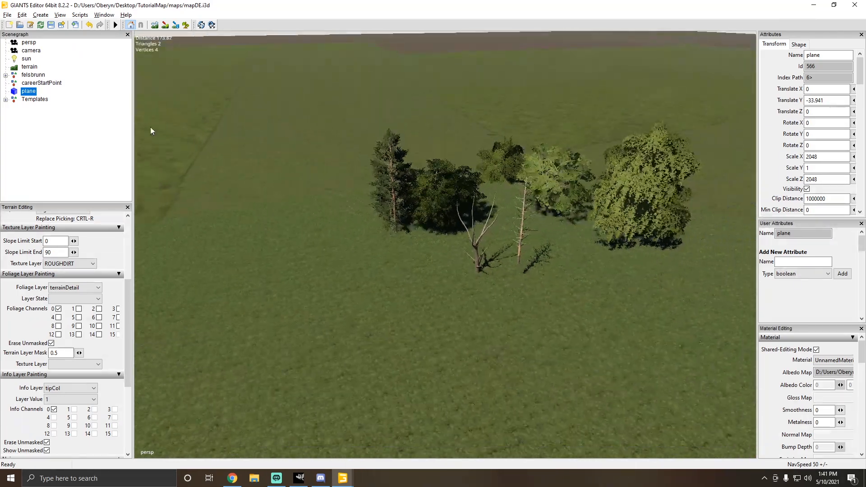
{"action": "left_click", "coordinate": [28, 99]}
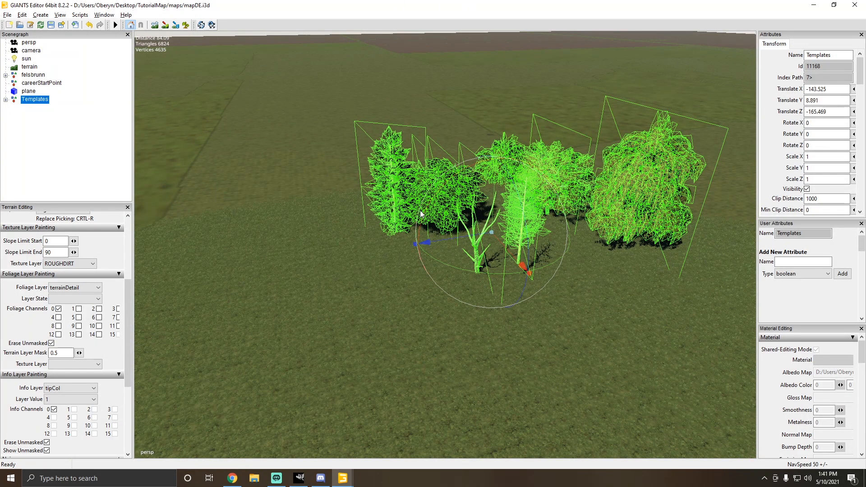
{"action": "left_click", "coordinate": [6, 100]}
{"action": "left_click", "coordinate": [38, 108]}
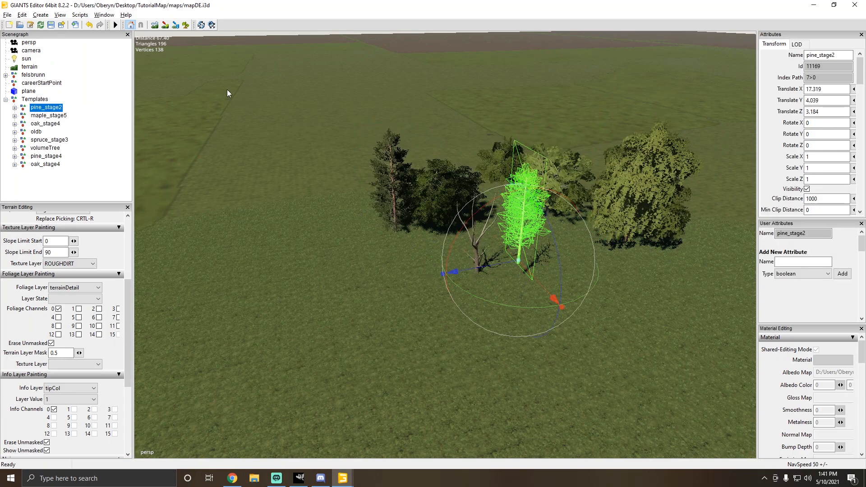
Step: Set the pine_stage2 template's X, Y and Z translation to 0
{"action": "double_click", "coordinate": [829, 92]}
{"action": "type", "text": "0"}
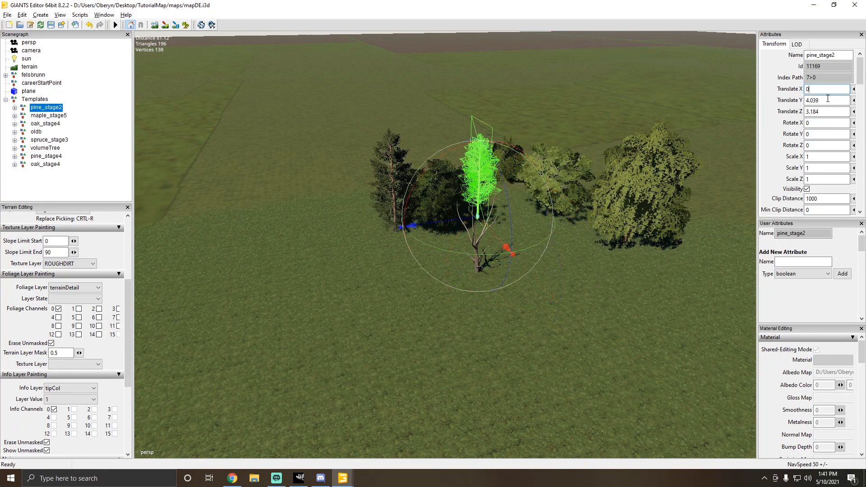
{"action": "key", "text": "Tab"}
{"action": "type", "text": "0"}
{"action": "key", "text": "Tab"}
{"action": "type", "text": "0"}
{"action": "key", "text": "Return"}
Step: Set the maple_stage5 template's X, Y and Z translation to 0
{"action": "left_click", "coordinate": [45, 116]}
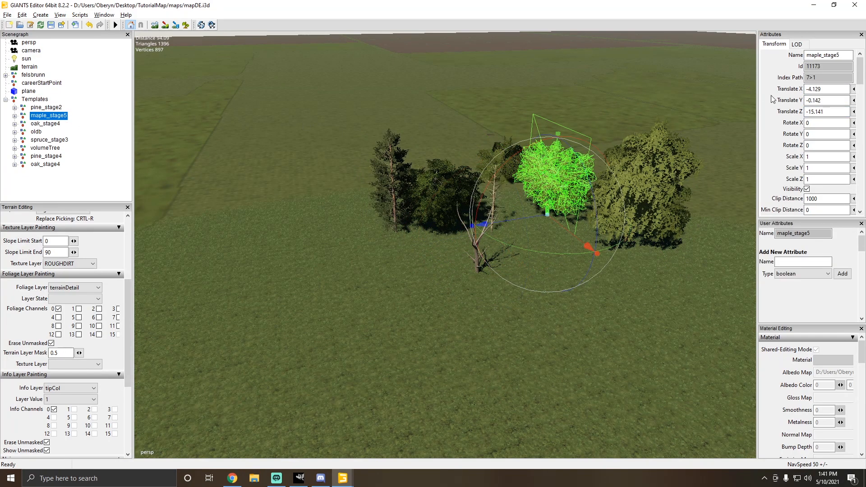
{"action": "left_click_drag", "start_coordinate": [823, 90], "coordinate": [788, 115]}
{"action": "type", "text": "00"}
{"action": "left_click", "coordinate": [821, 111]}
{"action": "type", "text": "0"}
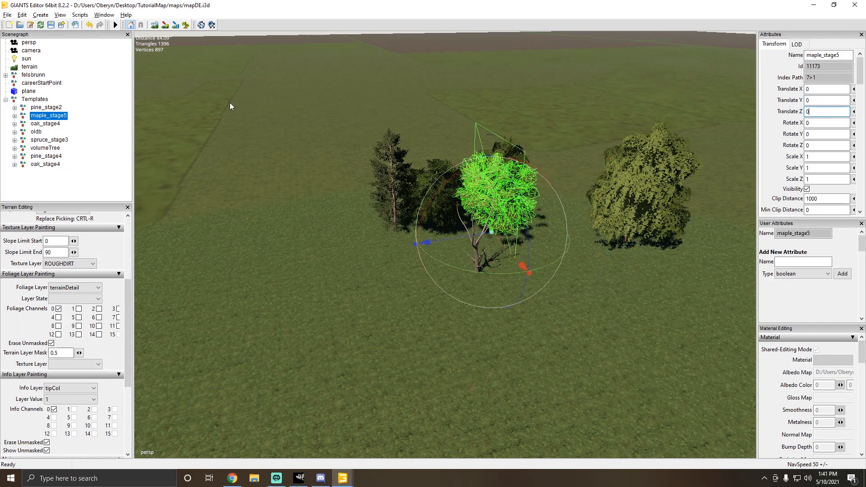
Step: Zero the X, Y and Z translation of the first oak_stage4 template and of the oldb template
{"action": "left_click", "coordinate": [40, 127]}
{"action": "left_click_drag", "start_coordinate": [830, 90], "coordinate": [795, 116]}
{"action": "type", "text": "000"}
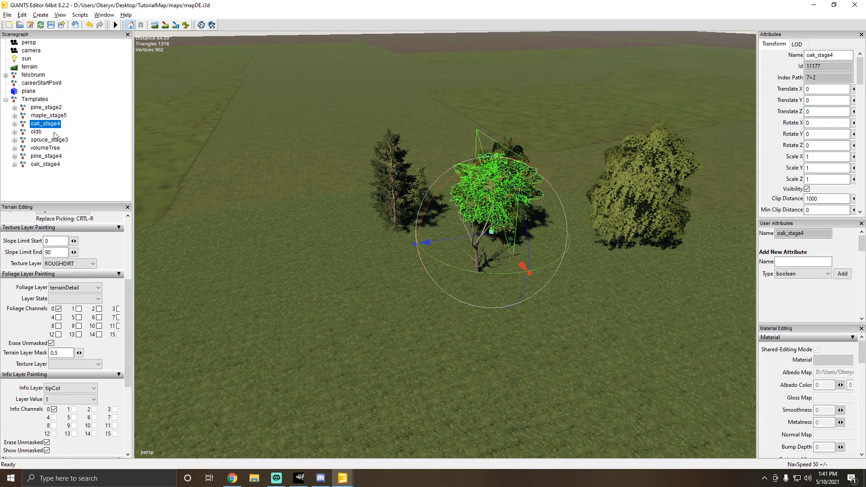
{"action": "left_click", "coordinate": [36, 132]}
{"action": "type", "text": "0"}
{"action": "left_click_drag", "start_coordinate": [832, 89], "coordinate": [794, 113]}
{"action": "type", "text": "00"}
Step: Set the spruce_stage3 template's X, Y and Z translation to 0
{"action": "left_click", "coordinate": [48, 140]}
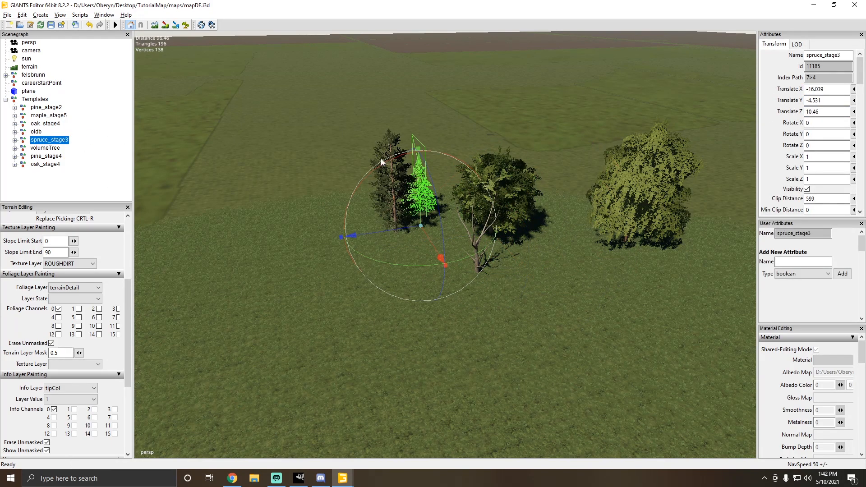
{"action": "type", "text": "0"}
{"action": "left_click_drag", "start_coordinate": [832, 90], "coordinate": [799, 90]}
{"action": "type", "text": "00"}
Step: Set the volumeTree template's X, Y and Z translation to 0
{"action": "left_click", "coordinate": [46, 148]}
{"action": "type", "text": "0"}
{"action": "key", "text": "Tab"}
{"action": "type", "text": "0"}
{"action": "key", "text": "Tab"}
{"action": "type", "text": "0"}
{"action": "key", "text": "Tab"}
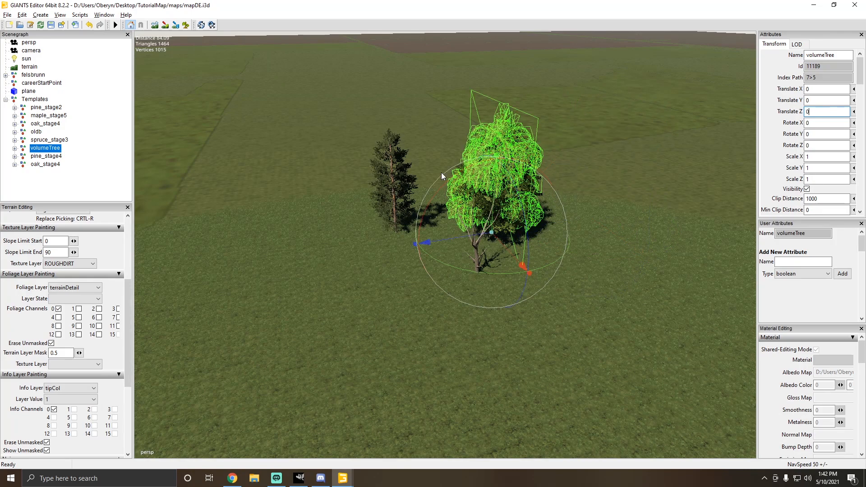
Step: Set the pine_stage4 template's X, Y and Z translation and its Y rotation to 0
{"action": "left_click", "coordinate": [46, 156]}
{"action": "left_click_drag", "start_coordinate": [833, 90], "coordinate": [805, 90]}
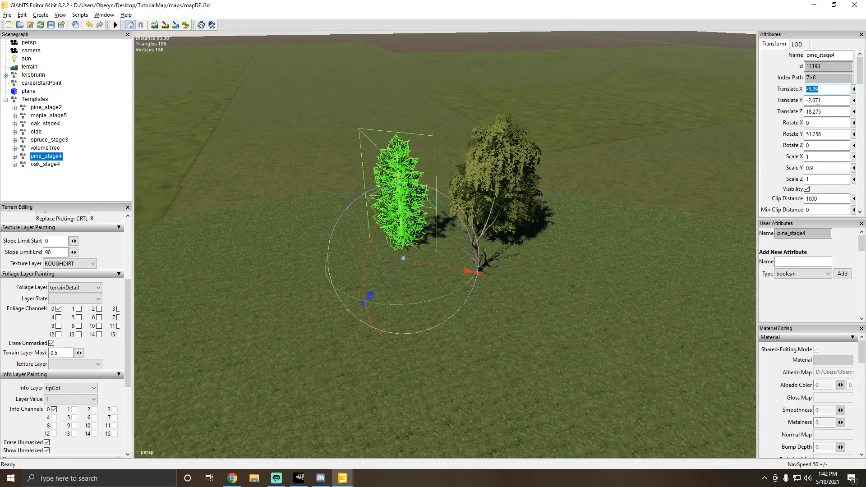
{"action": "type", "text": "0"}
{"action": "key", "text": "Tab"}
{"action": "type", "text": "0"}
{"action": "key", "text": "Tab"}
{"action": "type", "text": "0"}
{"action": "left_click_drag", "start_coordinate": [827, 134], "coordinate": [804, 135]}
{"action": "type", "text": "0"}
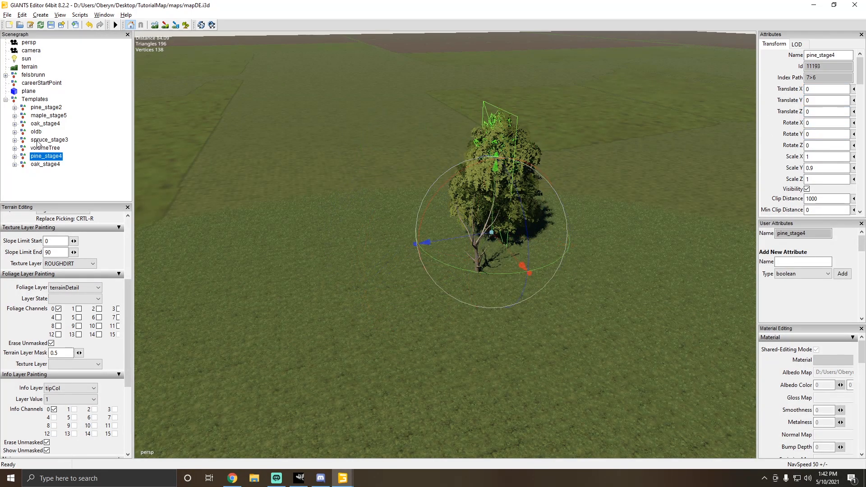
Step: Set the X, Y and Z translation of the last oak_stage4 template in the Templates group to 0
{"action": "left_click", "coordinate": [44, 148]}
{"action": "left_click", "coordinate": [47, 140]}
{"action": "left_click", "coordinate": [53, 158]}
{"action": "left_click", "coordinate": [51, 164]}
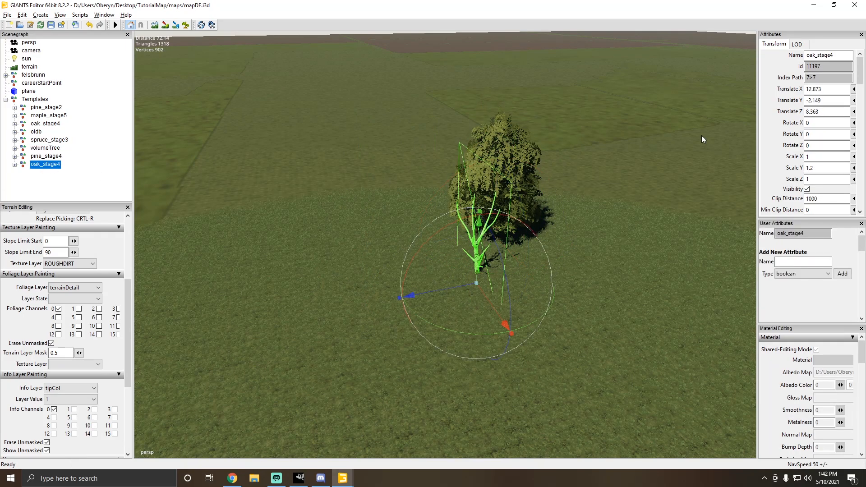
{"action": "double_click", "coordinate": [831, 109]}
{"action": "type", "text": "0"}
{"action": "left_click_drag", "start_coordinate": [831, 101], "coordinate": [801, 92]}
{"action": "type", "text": "00"}
Step: Try placing the last oak_stage4 template on the open grass beside the stacked trees, and undo the move
{"action": "left_click", "coordinate": [55, 158]}
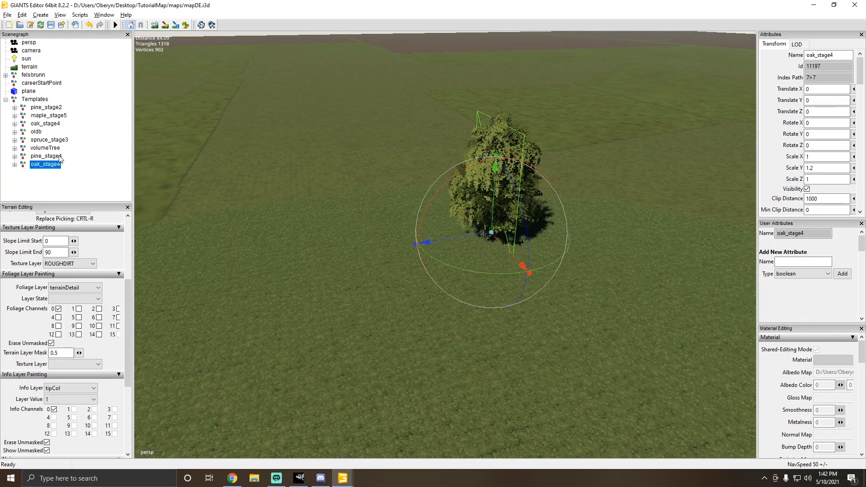
{"action": "key", "text": "ctrl+b"}
{"action": "left_click", "coordinate": [341, 274]}
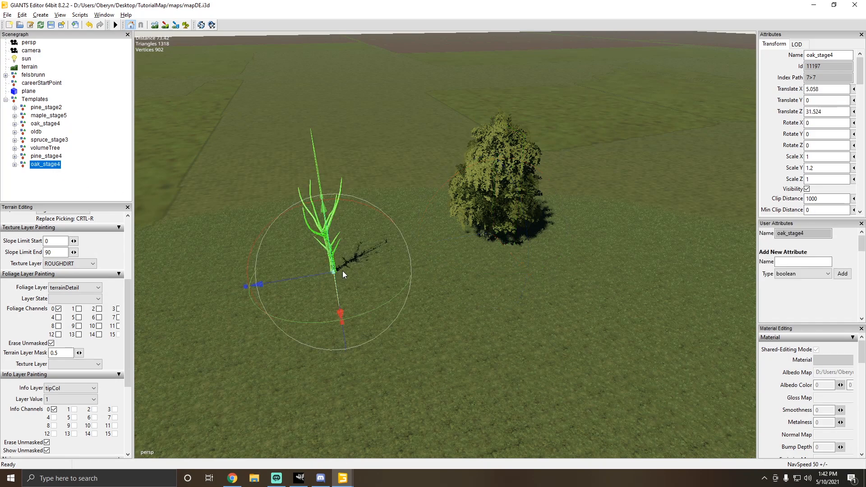
{"action": "key", "text": "ctrl+z"}
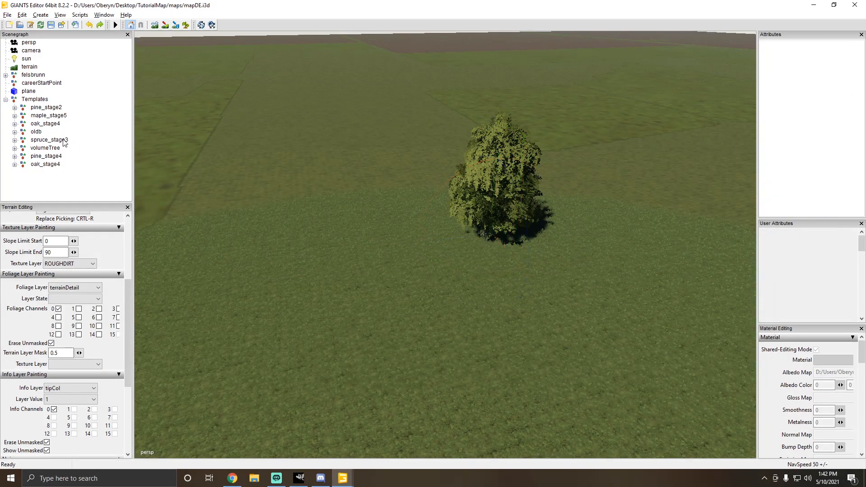
Step: Place the first oak_stage4 template on the open grass beside the stacked trees, at about X -0.6, Z 37.8
{"action": "left_click", "coordinate": [45, 123]}
{"action": "key", "text": "ctrl+b"}
{"action": "left_click", "coordinate": [298, 262]}
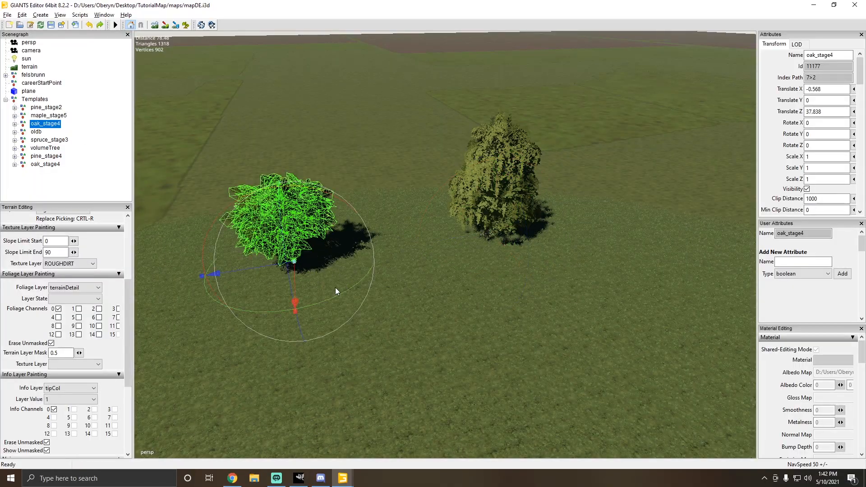
Step: Duplicate the placed oak_stage4 tree and put the copy on the grass nearby, at about X 19.2, Z 28
{"action": "scroll", "coordinate": [337, 235], "scroll_direction": "up", "scroll_amount": 5}
{"action": "left_click_drag", "start_coordinate": [337, 234], "coordinate": [352, 274], "text": "alt"}
{"action": "scroll", "coordinate": [352, 274], "scroll_direction": "down", "scroll_amount": 5}
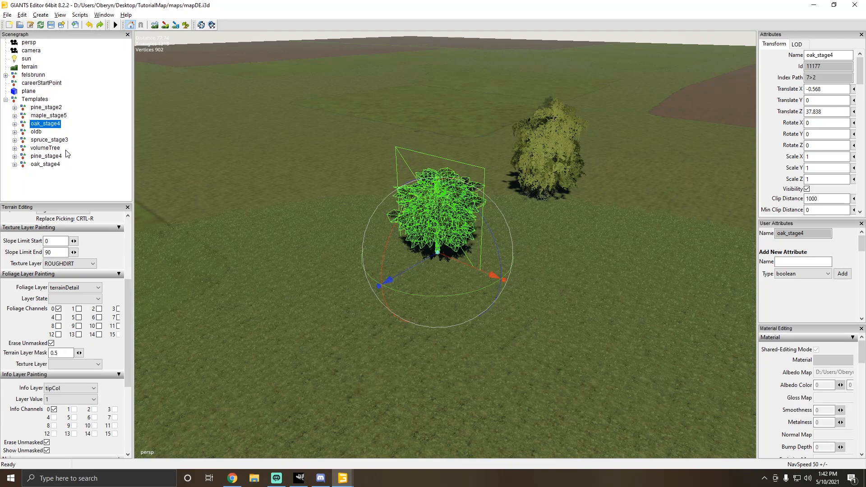
{"action": "key", "text": "ctrl+d"}
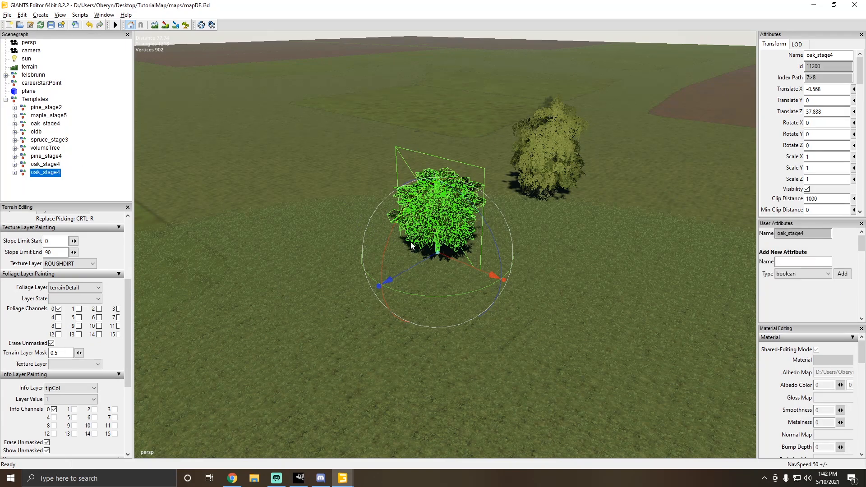
{"action": "key", "text": "ctrl+b"}
{"action": "left_click", "coordinate": [546, 268]}
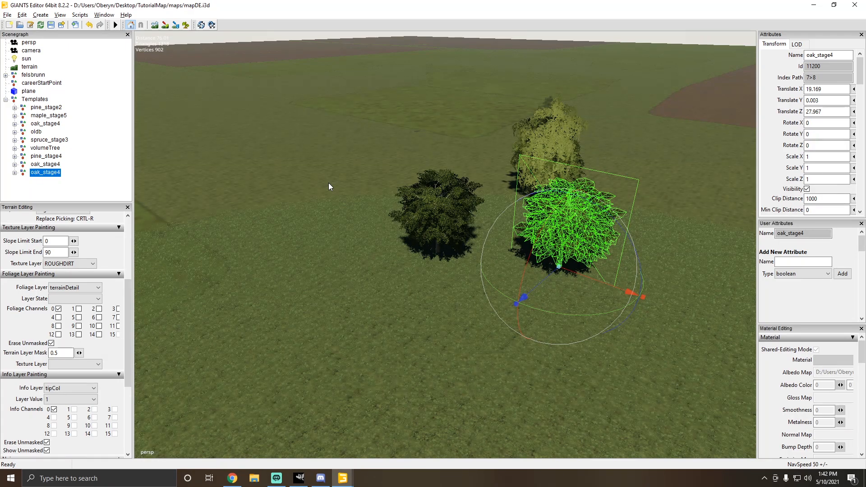
Step: Set Translate X, Y and Z of the last oak_stage4 in the Templates group to 0
{"action": "left_click", "coordinate": [47, 124]}
{"action": "left_click", "coordinate": [57, 173]}
{"action": "mouse_move", "coordinate": [396, 213]}
{"action": "left_mouse_down", "text": "alt"}
{"action": "mouse_move", "coordinate": [428, 205]}
{"action": "mouse_move", "coordinate": [410, 210]}
{"action": "left_mouse_up", "text": "alt"}
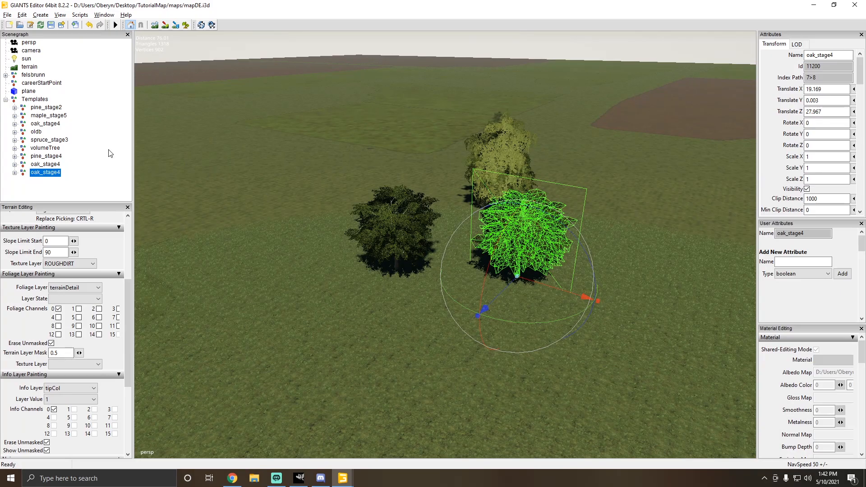
{"action": "mouse_move", "coordinate": [275, 196]}
{"action": "left_mouse_down", "text": "alt"}
{"action": "mouse_move", "coordinate": [346, 161]}
{"action": "mouse_move", "coordinate": [270, 193]}
{"action": "left_mouse_up", "text": "alt"}
{"action": "double_click", "coordinate": [833, 90]}
{"action": "type", "text": "0"}
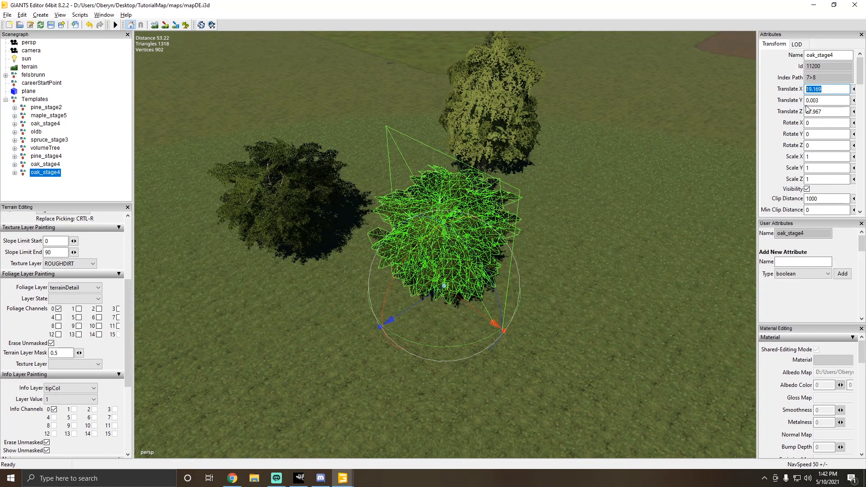
{"action": "key", "text": "Tab"}
{"action": "type", "text": "0"}
{"action": "key", "text": "Tab"}
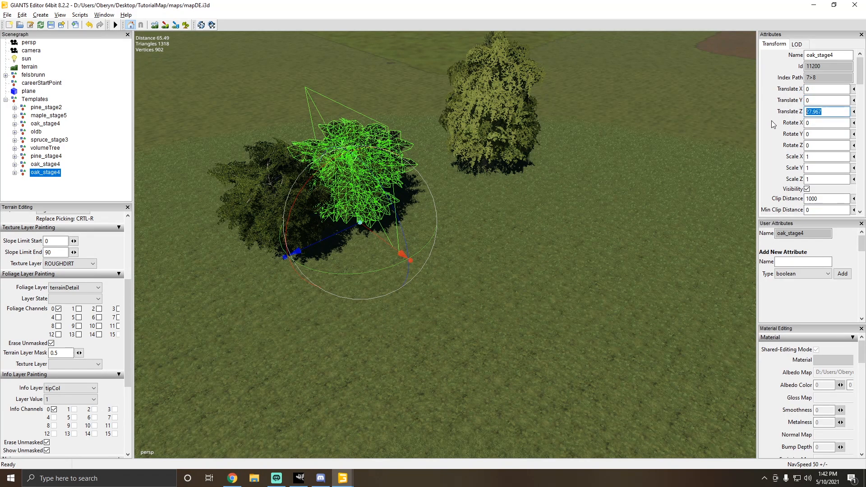
{"action": "type", "text": "0"}
{"action": "key", "text": "Return"}
Step: Set Translate X and Translate Z of the oak_stage4 listed directly below maple_stage5 to 0
{"action": "left_click", "coordinate": [52, 170]}
{"action": "left_click", "coordinate": [52, 167]}
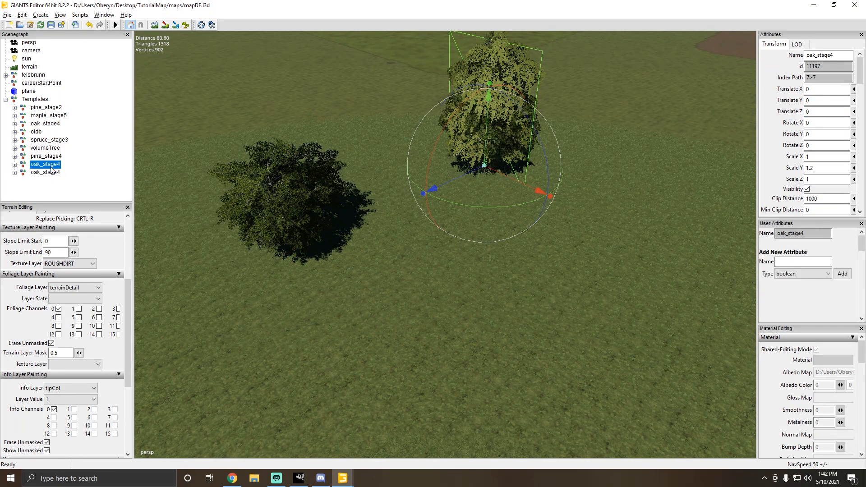
{"action": "left_click", "coordinate": [274, 191]}
{"action": "left_click", "coordinate": [56, 175]}
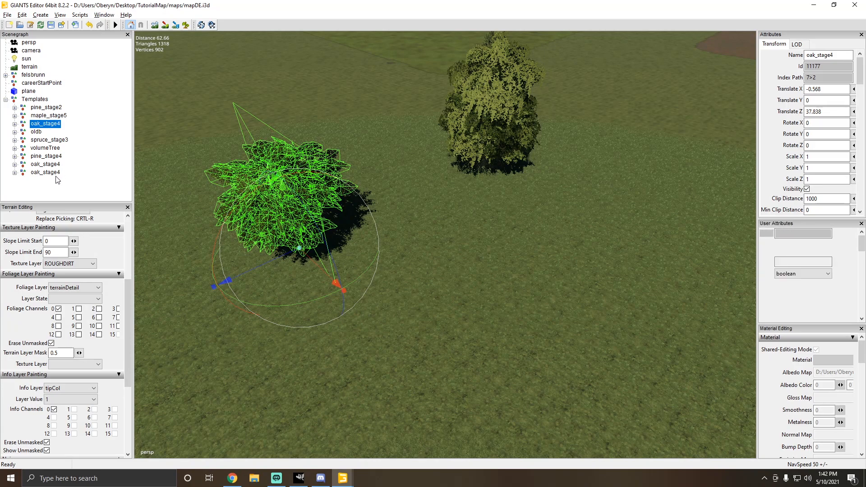
{"action": "left_click", "coordinate": [45, 124]}
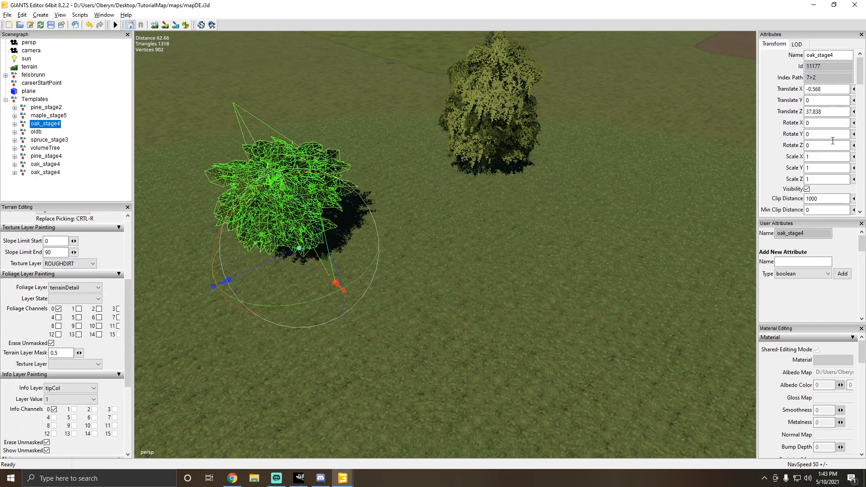
{"action": "left_click_drag", "start_coordinate": [820, 111], "coordinate": [781, 120]}
{"action": "type", "text": "0"}
{"action": "type", "text": "0"}
{"action": "left_click_drag", "start_coordinate": [827, 89], "coordinate": [673, 119]}
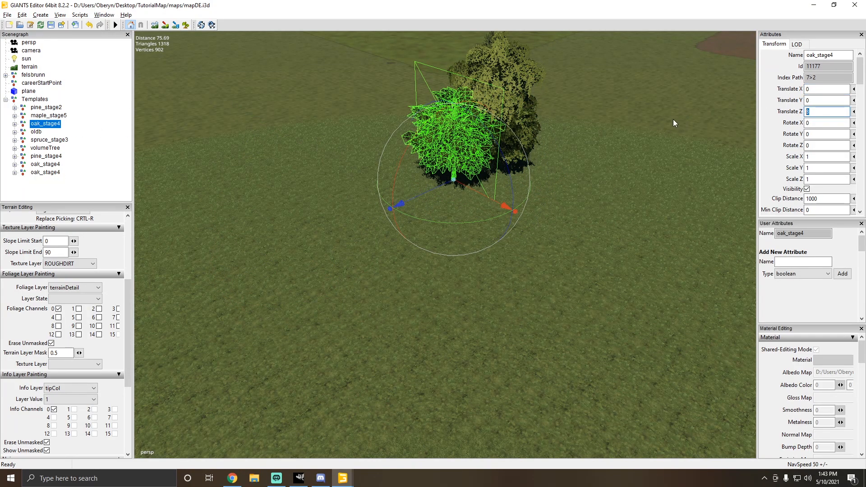
{"action": "type", "text": "0"}
Step: Collapse the Templates group and create a transform group named Trees at the root of the scenegraph
{"action": "left_click", "coordinate": [70, 159]}
{"action": "left_click_drag", "start_coordinate": [361, 235], "coordinate": [263, 204], "text": "alt"}
{"action": "scroll", "coordinate": [263, 205], "scroll_direction": "down", "scroll_amount": 5}
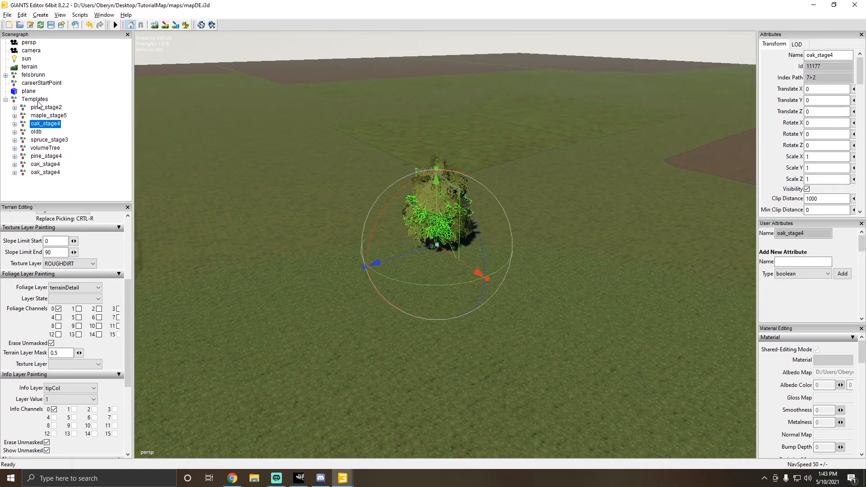
{"action": "left_click", "coordinate": [6, 100]}
{"action": "left_click", "coordinate": [42, 99]}
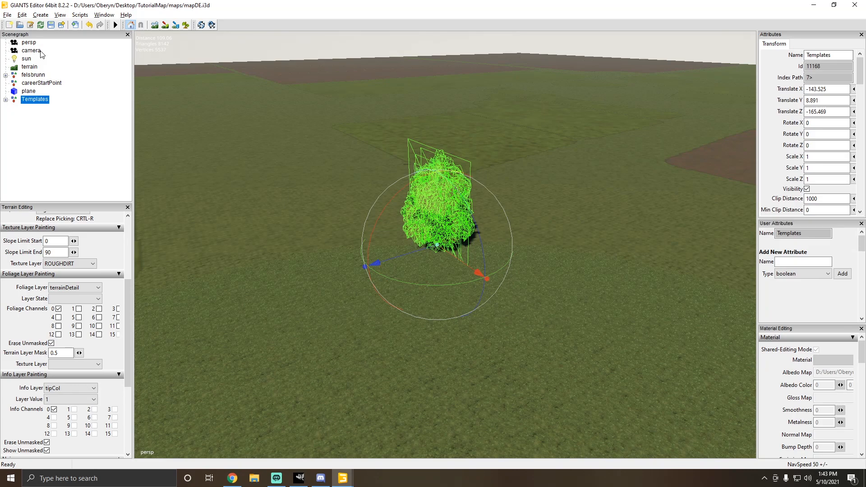
{"action": "left_click", "coordinate": [41, 14]}
{"action": "left_click", "coordinate": [55, 26]}
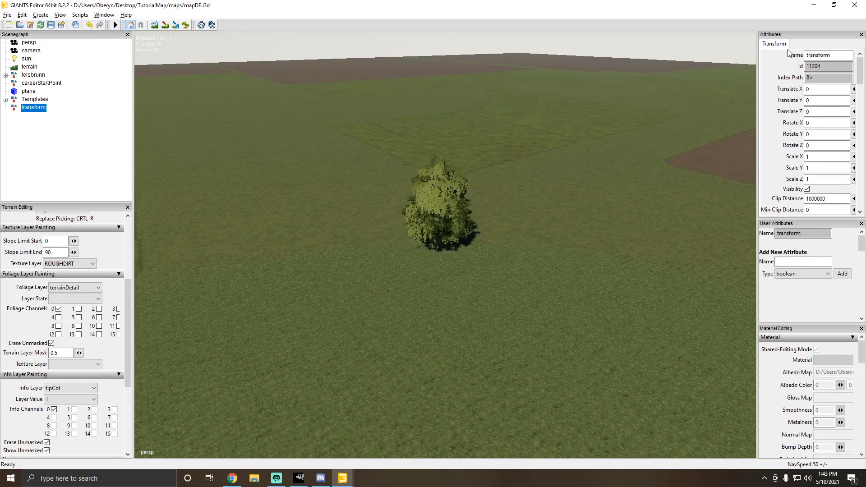
{"action": "double_click", "coordinate": [840, 53]}
{"action": "type", "text": "Trees"}
{"action": "left_click", "coordinate": [54, 154]}
Step: Move the Templates group inside the Trees transform group by cutting and pasting it
{"action": "left_click", "coordinate": [30, 101]}
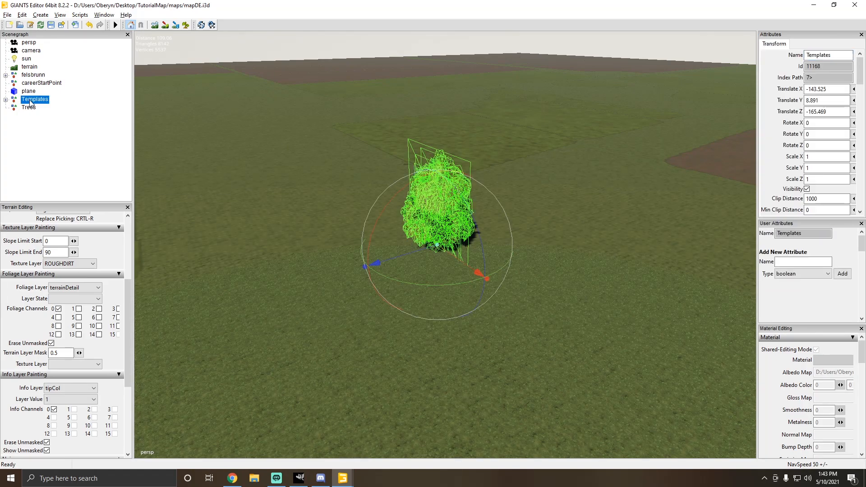
{"action": "key", "text": "Delete"}
{"action": "left_click", "coordinate": [30, 100]}
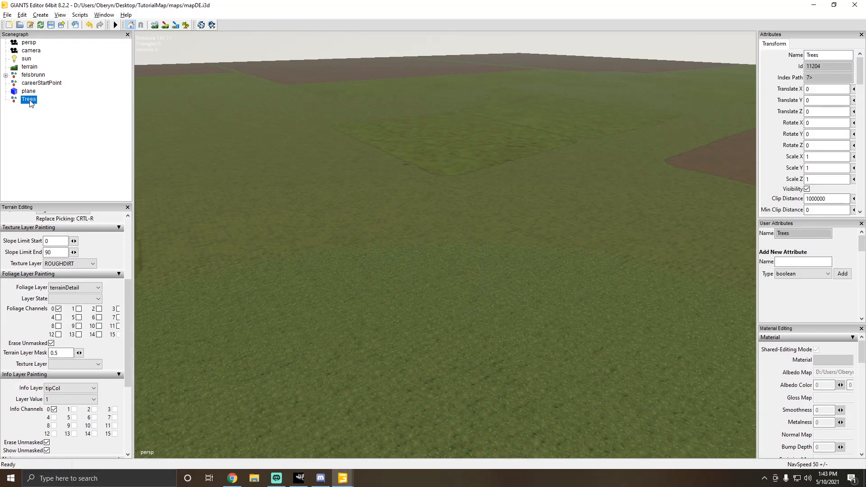
{"action": "key", "text": "ctrl+v"}
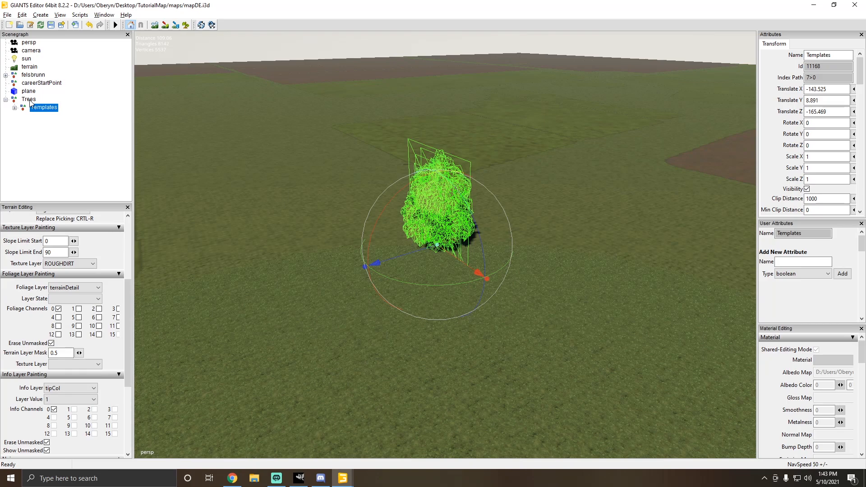
{"action": "left_click", "coordinate": [66, 137]}
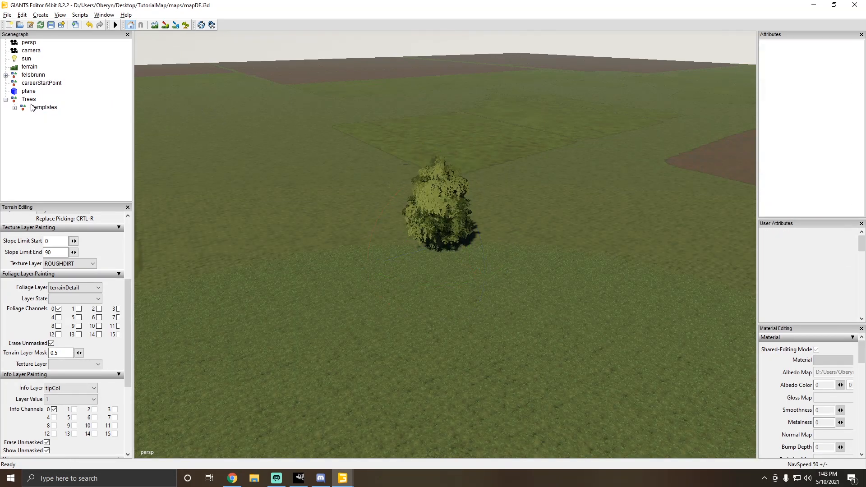
Step: Examine the Trees group and its nested Templates group in turn to check their hierarchy and attributes
{"action": "left_click", "coordinate": [30, 100]}
{"action": "left_click", "coordinate": [35, 109]}
{"action": "left_click", "coordinate": [30, 100]}
{"action": "left_click", "coordinate": [37, 109]}
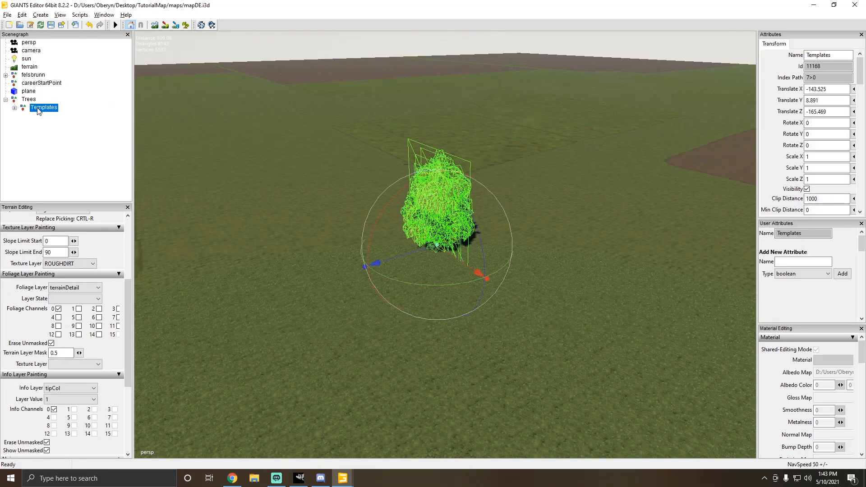
{"action": "left_click", "coordinate": [28, 100]}
{"action": "left_click", "coordinate": [42, 108]}
{"action": "left_click", "coordinate": [30, 100]}
{"action": "left_click", "coordinate": [29, 99]}
{"action": "left_click", "coordinate": [29, 98]}
{"action": "left_click", "coordinate": [41, 106]}
{"action": "left_click", "coordinate": [42, 108]}
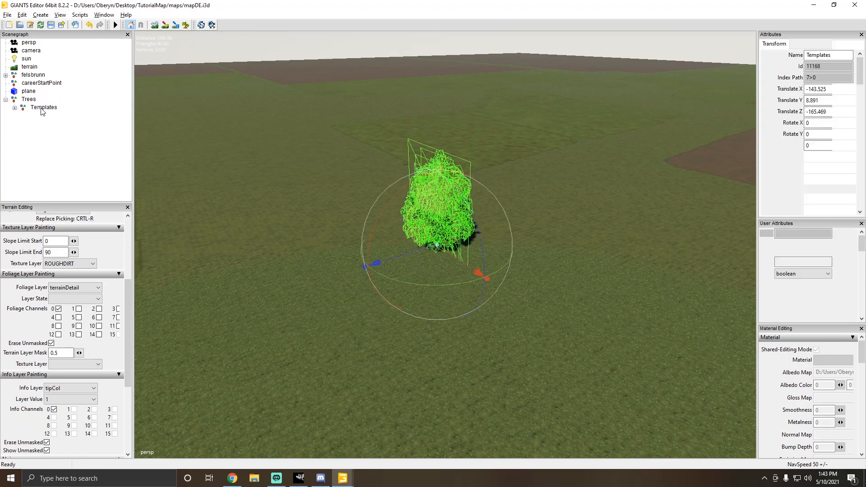
{"action": "left_click", "coordinate": [29, 100]}
{"action": "left_click", "coordinate": [37, 107]}
{"action": "left_click", "coordinate": [30, 100]}
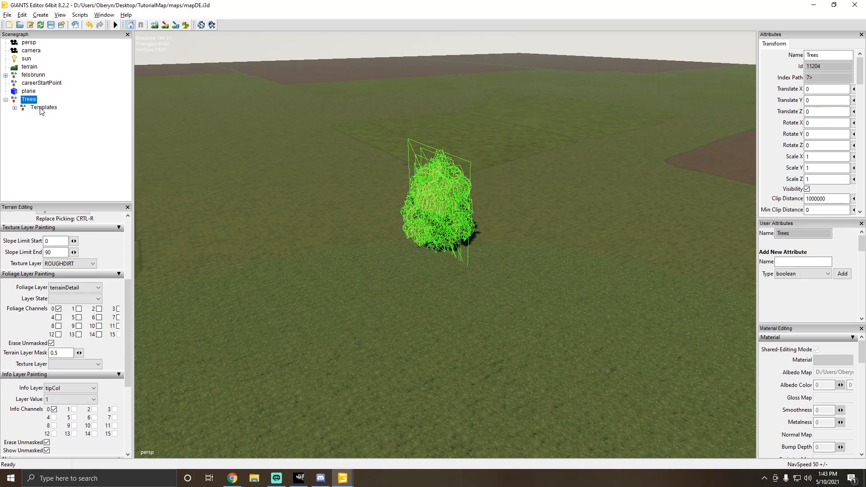
{"action": "left_click", "coordinate": [37, 107]}
{"action": "left_click", "coordinate": [30, 100]}
{"action": "left_click", "coordinate": [37, 108]}
{"action": "left_click", "coordinate": [30, 100]}
{"action": "left_click", "coordinate": [37, 107]}
{"action": "left_click", "coordinate": [29, 100]}
{"action": "left_click", "coordinate": [37, 107]}
{"action": "left_click", "coordinate": [15, 108]}
{"action": "left_click", "coordinate": [15, 107]}
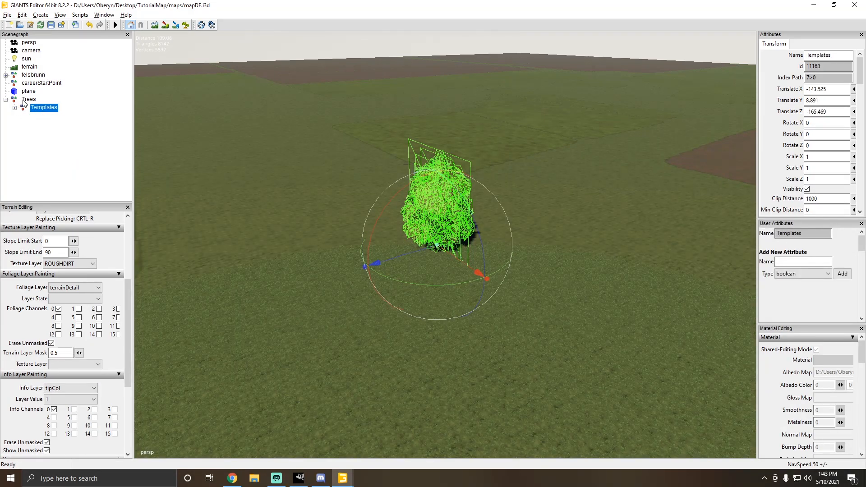
{"action": "left_click", "coordinate": [28, 99]}
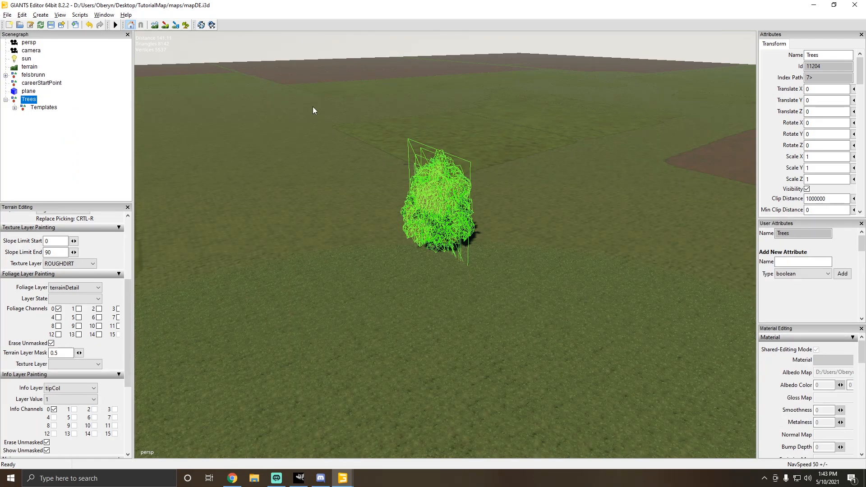
{"action": "left_click_drag", "start_coordinate": [312, 107], "coordinate": [447, 166], "text": "alt"}
{"action": "scroll", "coordinate": [385, 153], "scroll_direction": "up", "scroll_amount": 1}
{"action": "scroll", "coordinate": [447, 166], "scroll_direction": "down", "scroll_amount": 1}
Step: Expand the Templates group and check the clip distance of pine_stage2
{"action": "left_click", "coordinate": [44, 107]}
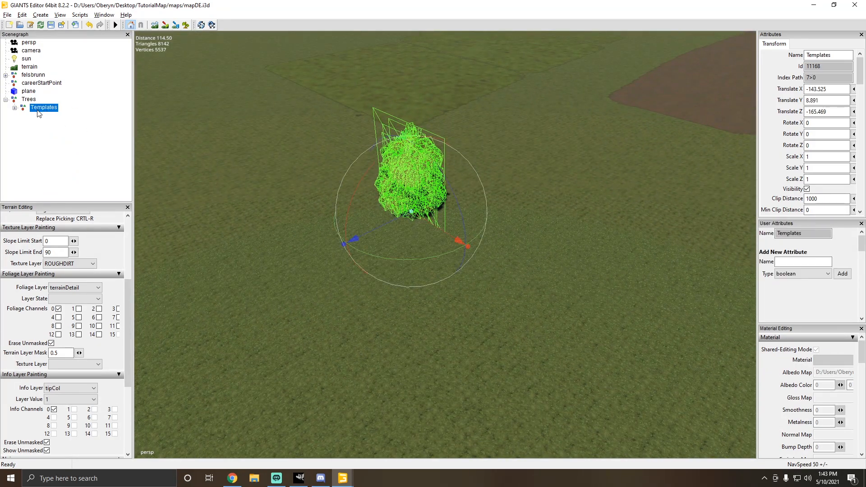
{"action": "left_click", "coordinate": [15, 108]}
{"action": "left_click", "coordinate": [40, 116]}
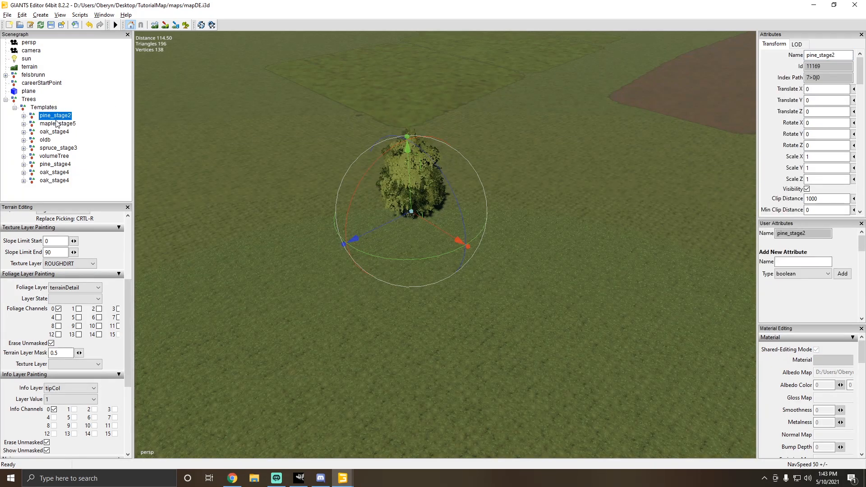
{"action": "double_click", "coordinate": [831, 199]}
Step: View the tree cluster from near and far to check how distance affects its visibility
{"action": "left_click", "coordinate": [635, 173]}
{"action": "scroll", "coordinate": [508, 225], "scroll_direction": "up", "scroll_amount": 8}
{"action": "left_click_drag", "start_coordinate": [508, 226], "coordinate": [458, 137], "text": "alt"}
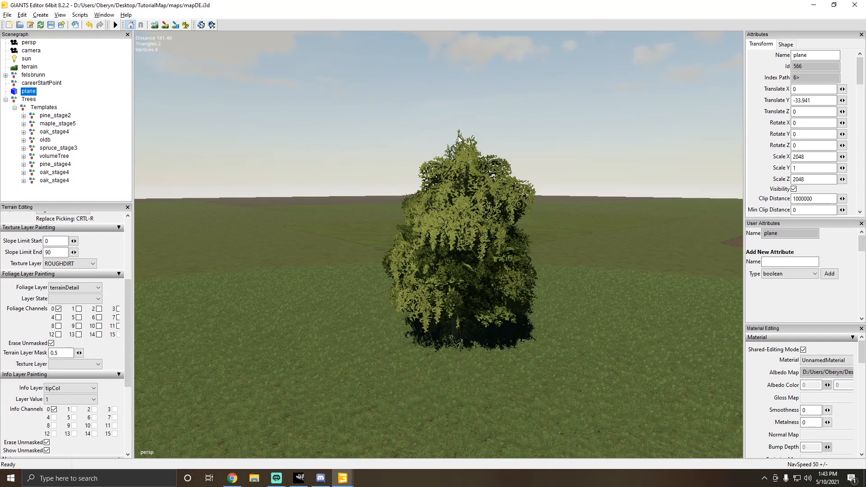
{"action": "left_click_drag", "start_coordinate": [526, 139], "coordinate": [379, 221], "text": "alt"}
{"action": "right_click_drag", "start_coordinate": [379, 219], "coordinate": [343, 237], "text": "alt"}
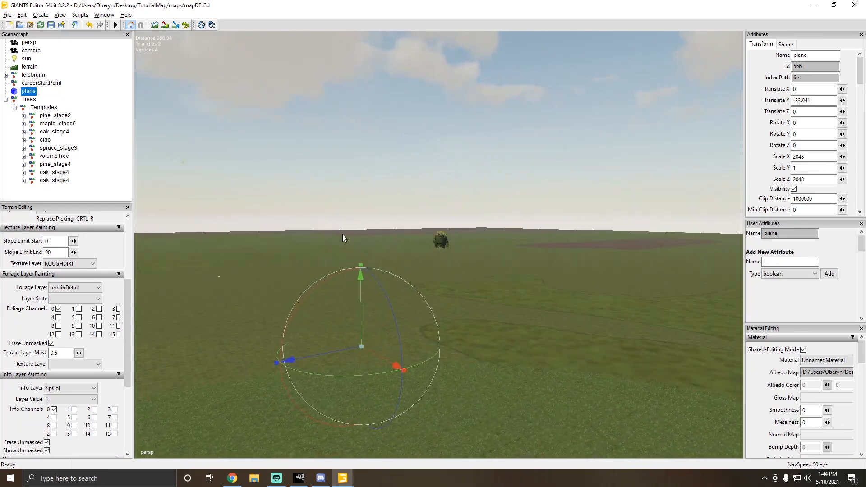
{"action": "left_click", "coordinate": [489, 208]}
{"action": "right_click_drag", "start_coordinate": [490, 208], "coordinate": [375, 203], "text": "alt"}
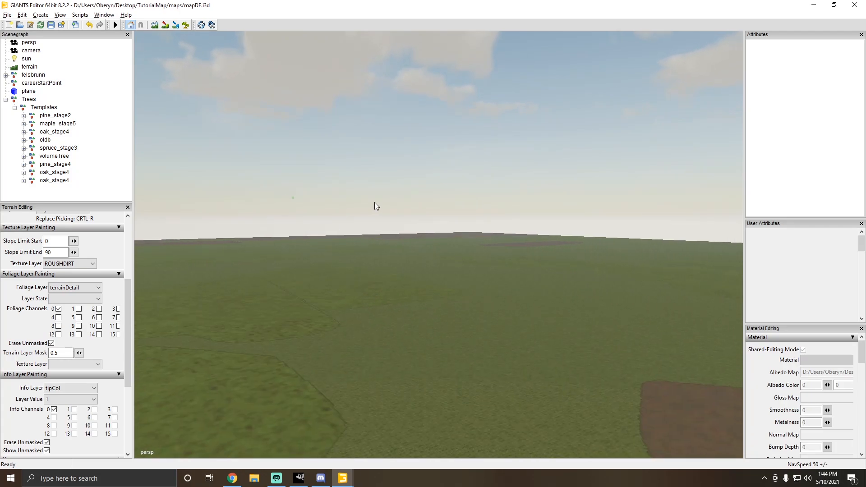
{"action": "left_click_drag", "start_coordinate": [374, 202], "coordinate": [383, 223], "text": "alt"}
{"action": "right_click_drag", "start_coordinate": [382, 223], "coordinate": [475, 139], "text": "alt"}
{"action": "left_click_drag", "start_coordinate": [476, 139], "coordinate": [283, 166], "text": "alt"}
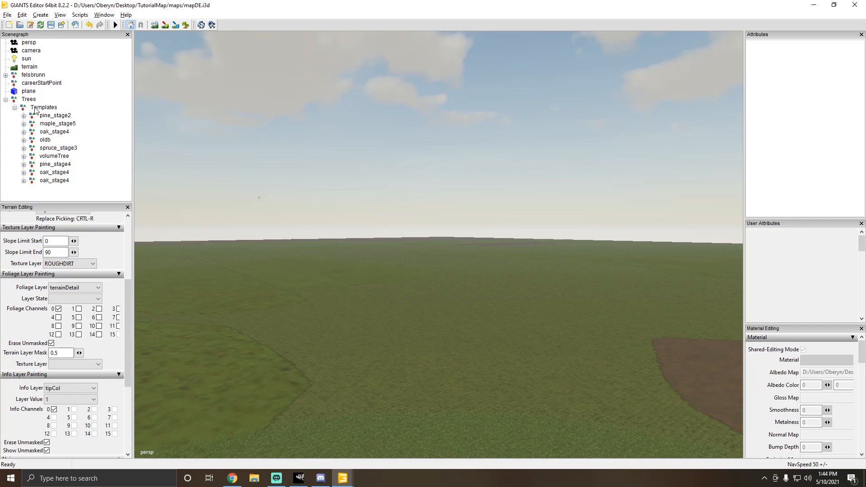
Step: Check the attributes of the tree templates below pine_stage2 and inspect the last oak_stage4 up close
{"action": "left_click", "coordinate": [55, 124]}
{"action": "left_click", "coordinate": [58, 132]}
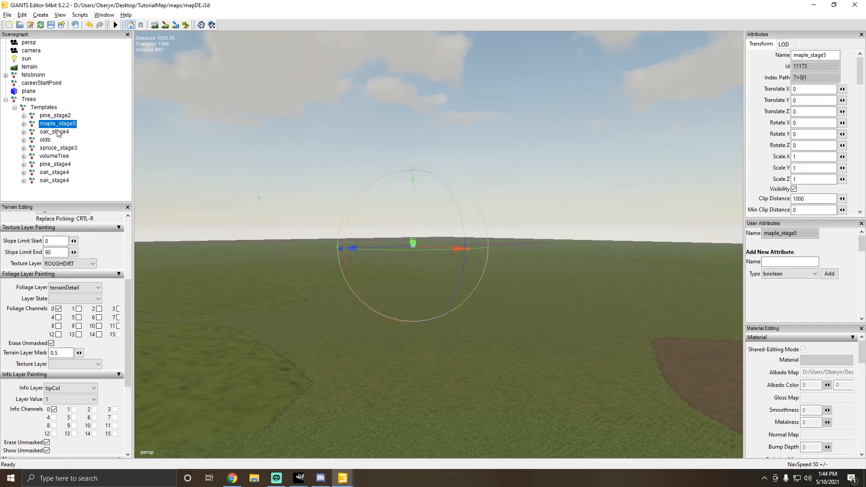
{"action": "left_click", "coordinate": [46, 140]}
{"action": "left_click", "coordinate": [55, 164]}
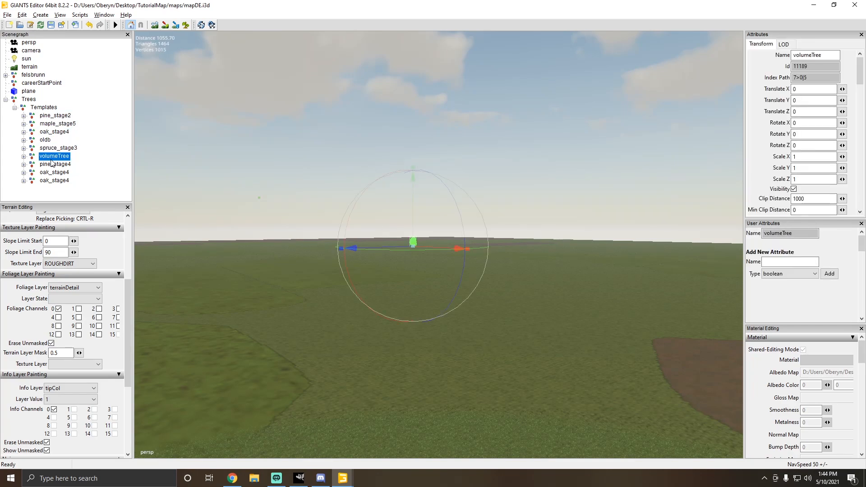
{"action": "left_click", "coordinate": [56, 172]}
{"action": "left_click", "coordinate": [58, 180]}
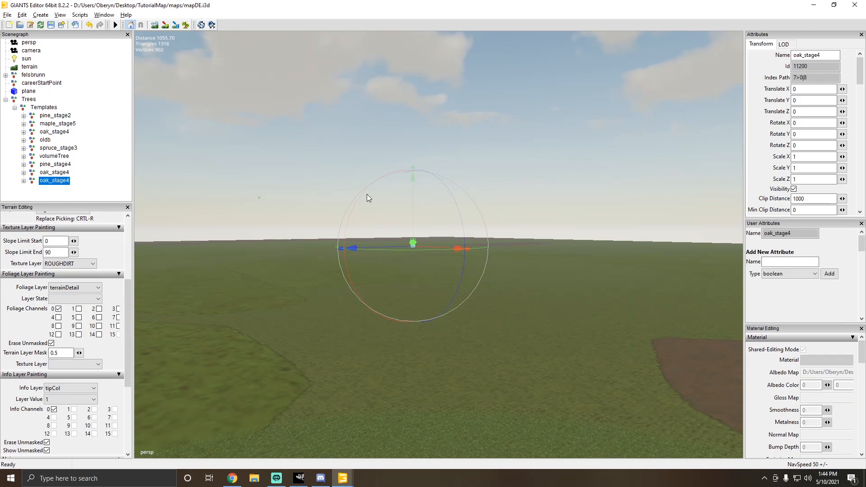
{"action": "left_click", "coordinate": [571, 122]}
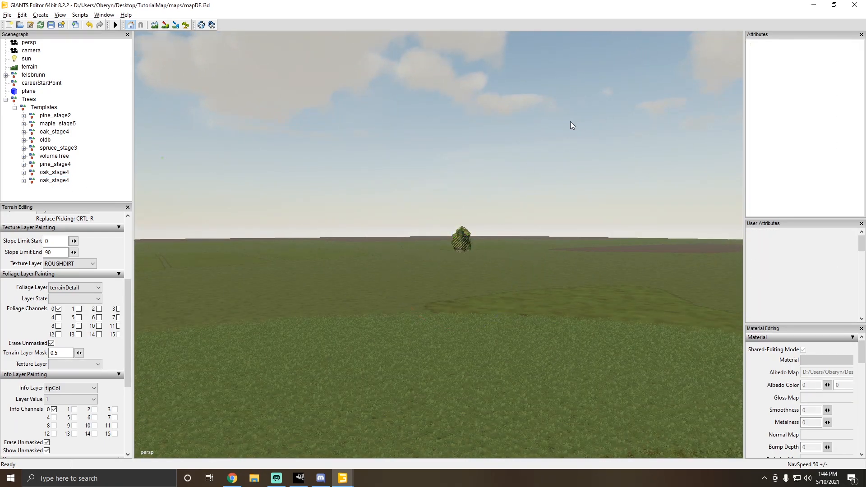
{"action": "left_click", "coordinate": [54, 180]}
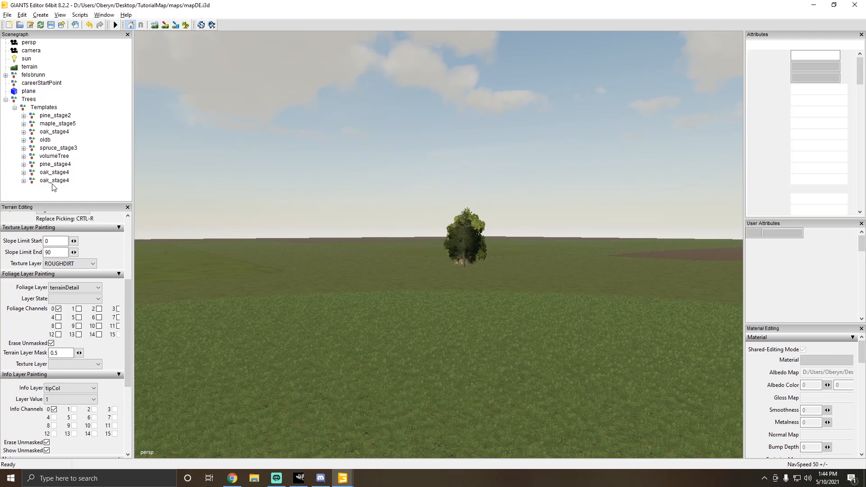
{"action": "key", "text": "f"}
{"action": "left_click_drag", "start_coordinate": [515, 198], "coordinate": [498, 234], "text": "alt"}
{"action": "scroll", "coordinate": [498, 234], "scroll_direction": "down", "scroll_amount": 5}
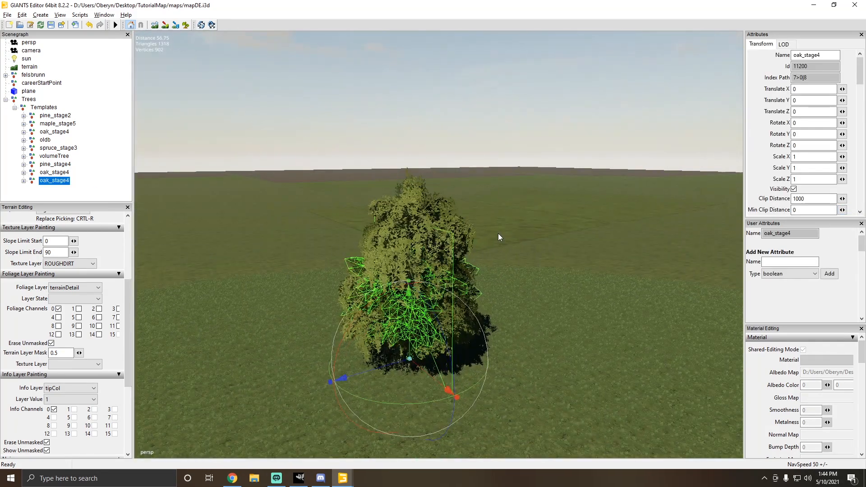
Step: Set the clip distance of the Trees transform group to 1000
{"action": "left_click", "coordinate": [44, 107]}
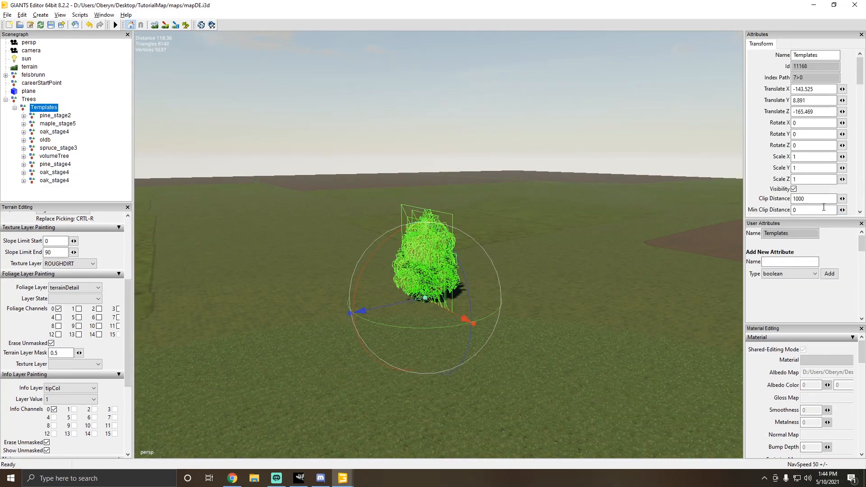
{"action": "left_click", "coordinate": [799, 198]}
{"action": "left_click", "coordinate": [28, 100]}
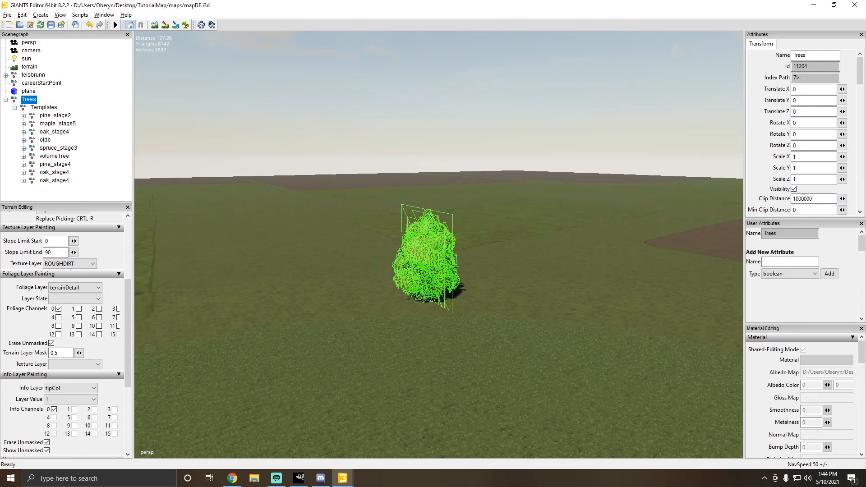
{"action": "left_click_drag", "start_coordinate": [813, 199], "coordinate": [808, 199]}
{"action": "key", "text": "BackSpace"}
{"action": "left_click", "coordinate": [430, 84]}
{"action": "left_click_drag", "start_coordinate": [429, 84], "coordinate": [430, 125], "text": "alt"}
{"action": "right_click_drag", "start_coordinate": [430, 125], "coordinate": [502, 110], "text": "alt"}
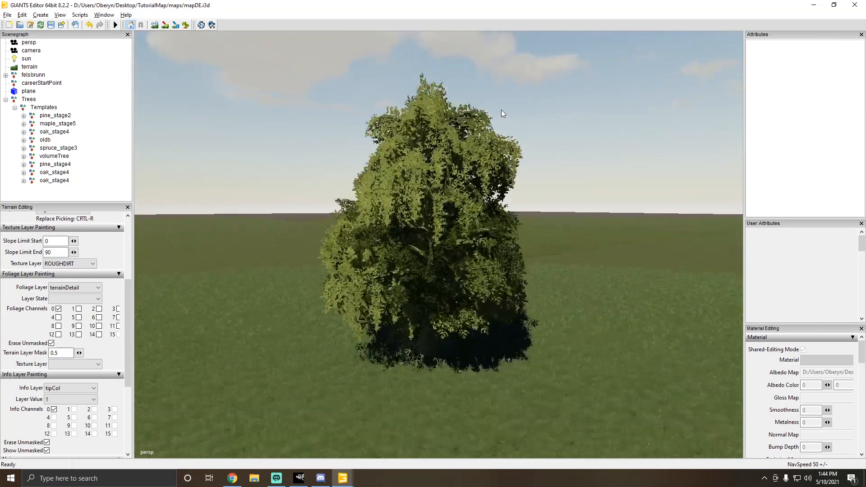
{"action": "mouse_move", "coordinate": [502, 110]}
{"action": "left_mouse_down", "text": "alt"}
{"action": "mouse_move", "coordinate": [500, 136]}
{"action": "mouse_move", "coordinate": [496, 122]}
{"action": "left_mouse_up", "text": "alt"}
{"action": "right_click_drag", "start_coordinate": [497, 121], "coordinate": [406, 118], "text": "alt"}
{"action": "left_click", "coordinate": [25, 99]}
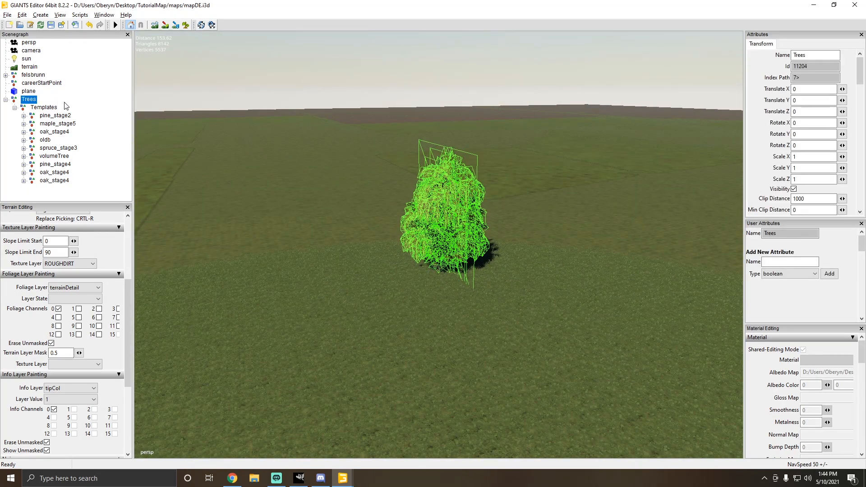
Step: Collapse the Templates group and check its attributes and those of the parent Trees group
{"action": "left_click", "coordinate": [41, 107]}
{"action": "left_click", "coordinate": [14, 108]}
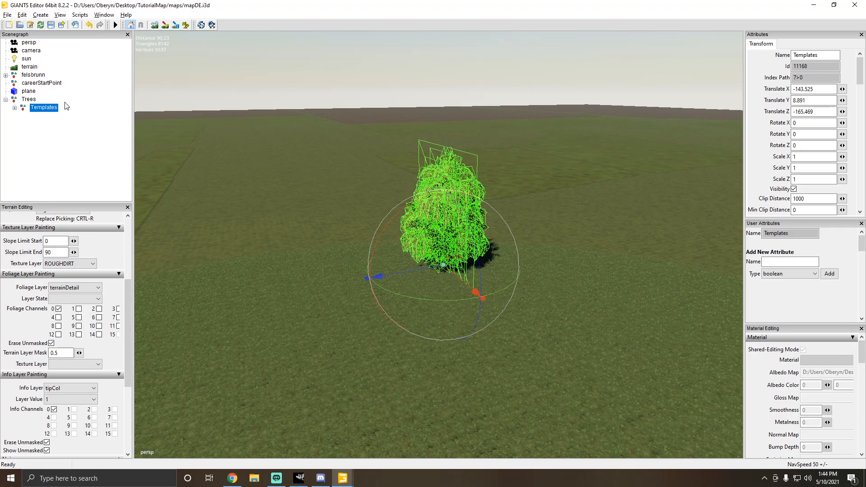
{"action": "left_click", "coordinate": [36, 100]}
{"action": "left_click", "coordinate": [6, 100]}
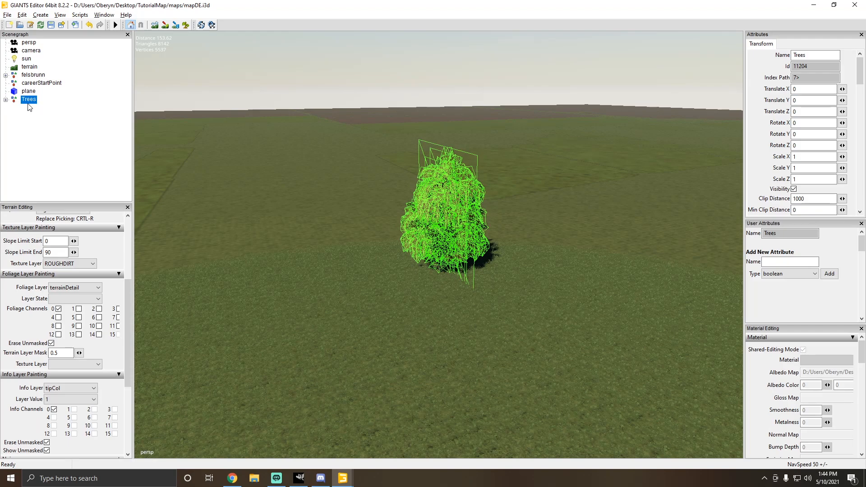
{"action": "left_click", "coordinate": [9, 105]}
{"action": "left_click", "coordinate": [6, 99]}
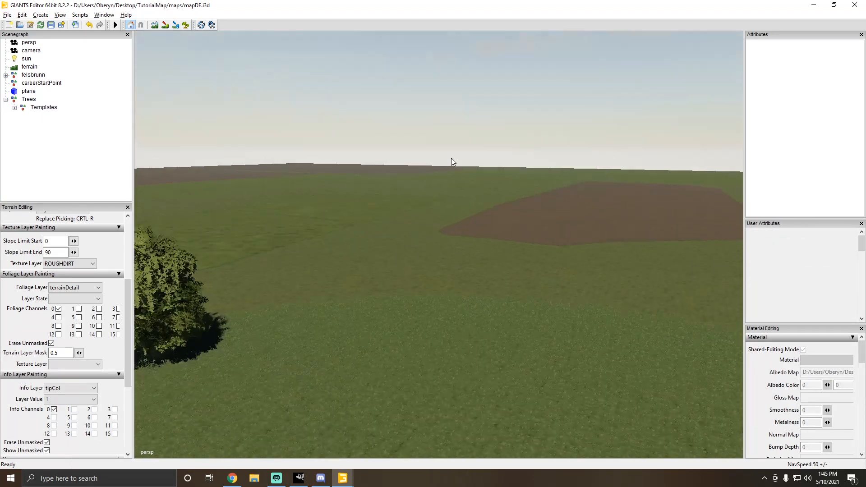
Step: Survey the field and forest areas across the terrain from above and return to the tree cluster
{"action": "left_click_drag", "start_coordinate": [451, 159], "coordinate": [454, 158], "text": "alt"}
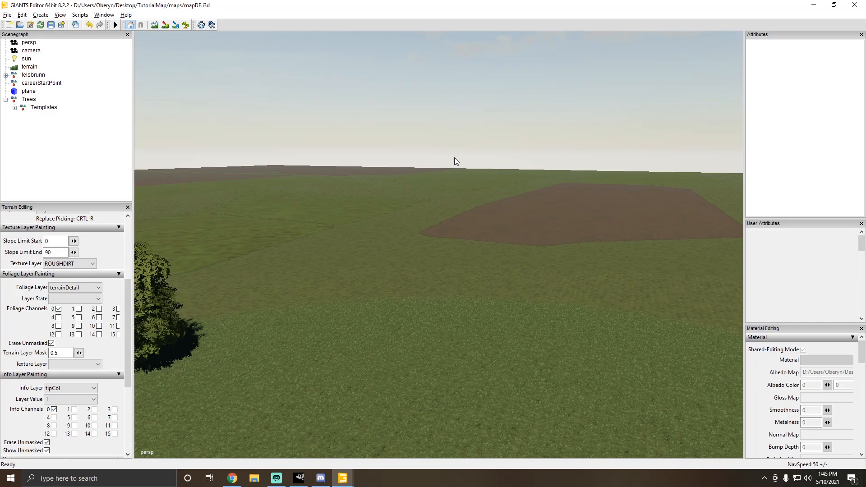
{"action": "left_click_drag", "start_coordinate": [454, 161], "coordinate": [487, 270], "text": "alt"}
{"action": "left_click_drag", "start_coordinate": [467, 370], "coordinate": [362, 189], "text": "alt"}
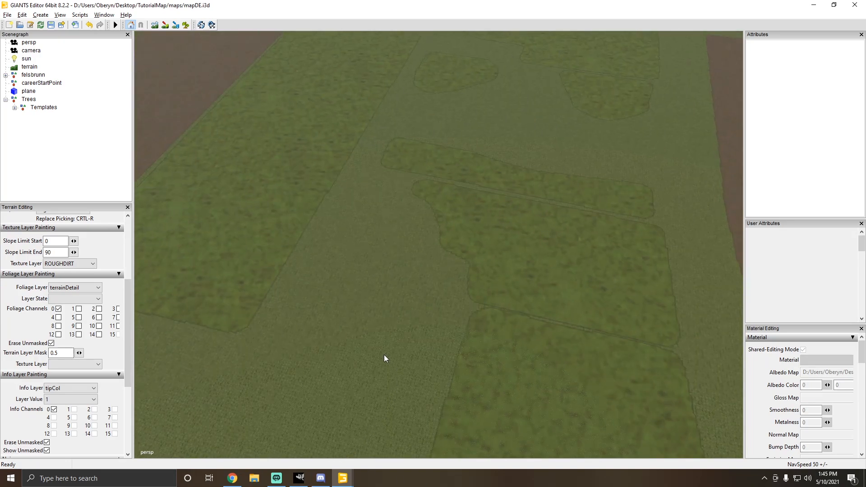
{"action": "left_click_drag", "start_coordinate": [384, 358], "coordinate": [407, 340], "text": "alt"}
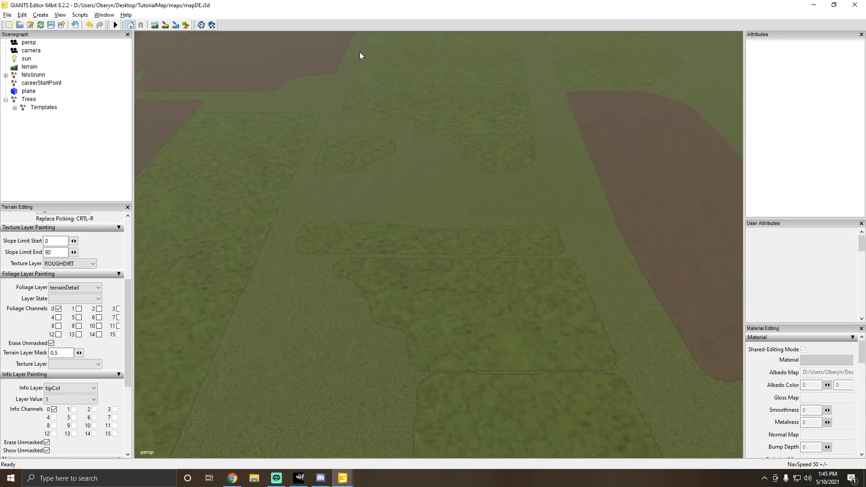
{"action": "left_click_drag", "start_coordinate": [401, 194], "coordinate": [232, 301], "text": "alt"}
{"action": "left_click_drag", "start_coordinate": [402, 242], "coordinate": [435, 148], "text": "alt"}
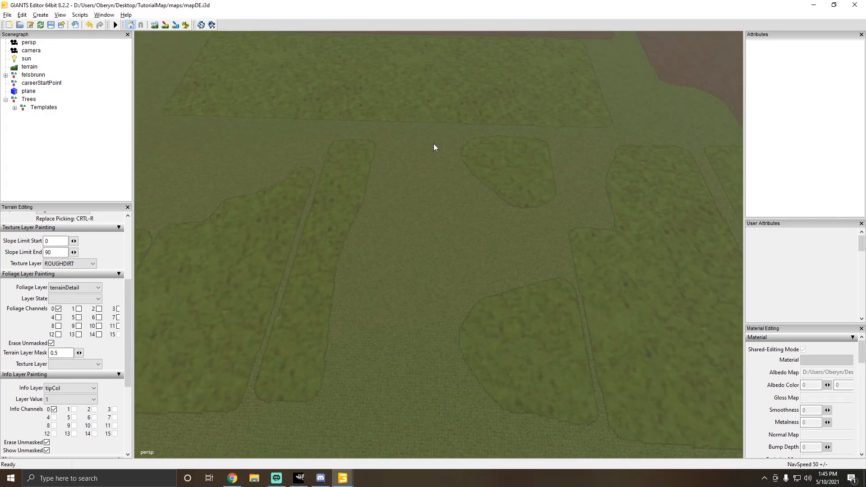
{"action": "left_click_drag", "start_coordinate": [504, 216], "coordinate": [47, 182], "text": "alt"}
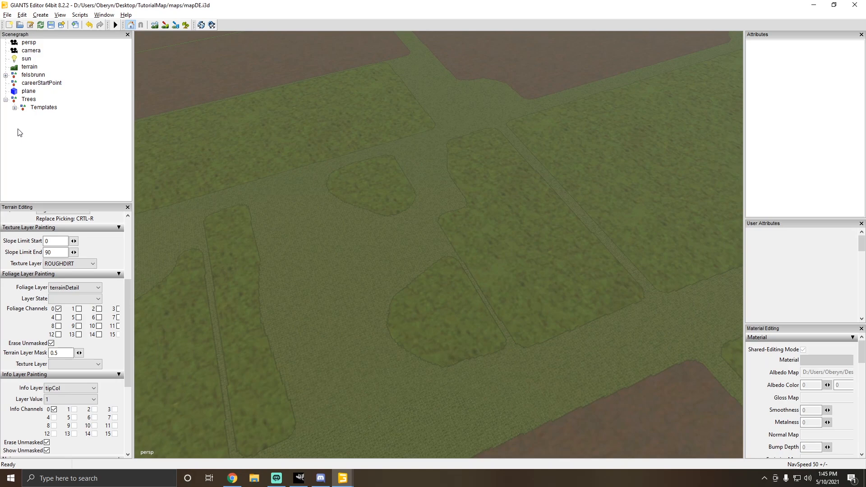
{"action": "left_click_drag", "start_coordinate": [311, 239], "coordinate": [325, 214], "text": "alt"}
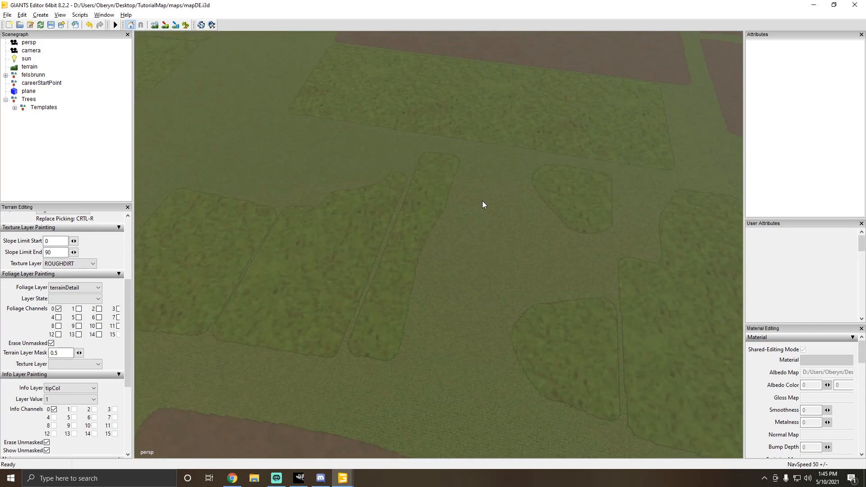
{"action": "left_click_drag", "start_coordinate": [483, 287], "coordinate": [418, 283], "text": "alt"}
{"action": "right_click_drag", "start_coordinate": [417, 280], "coordinate": [175, 197], "text": "alt"}
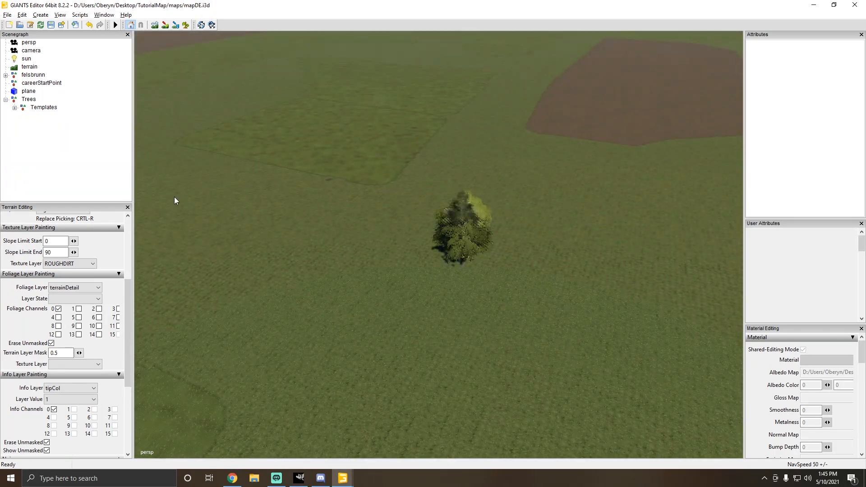
Step: Collapse the Trees group and view the tree cluster with the surrounding fields
{"action": "left_click", "coordinate": [28, 99]}
{"action": "left_click", "coordinate": [49, 145]}
{"action": "left_click", "coordinate": [6, 100]}
{"action": "left_click_drag", "start_coordinate": [334, 199], "coordinate": [298, 140], "text": "alt"}
{"action": "right_click_drag", "start_coordinate": [298, 139], "coordinate": [100, 35], "text": "alt"}
Step: Open the Tree Creator user script in a maximized Script Editor and show its lines from their beginning
{"action": "left_click", "coordinate": [104, 15]}
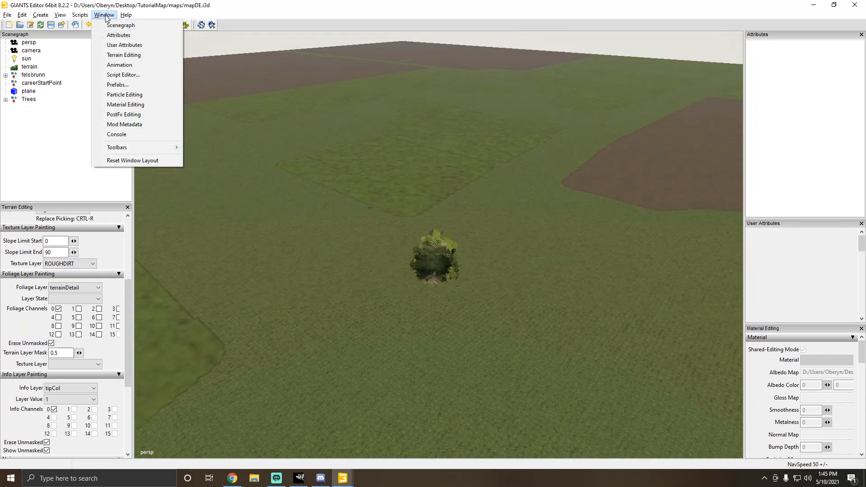
{"action": "left_click", "coordinate": [122, 74]}
{"action": "left_click_drag", "start_coordinate": [332, 20], "coordinate": [547, 49]}
{"action": "left_click", "coordinate": [272, 195]}
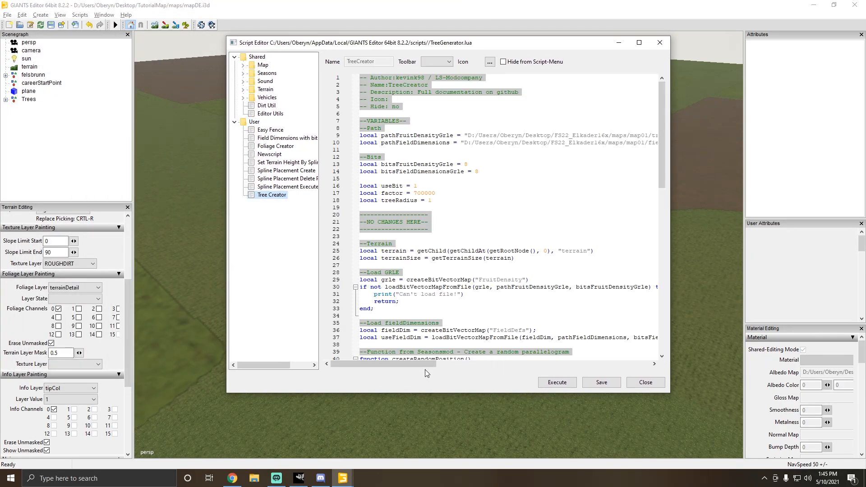
{"action": "left_click_drag", "start_coordinate": [425, 369], "coordinate": [459, 375]}
{"action": "left_click", "coordinate": [640, 43]}
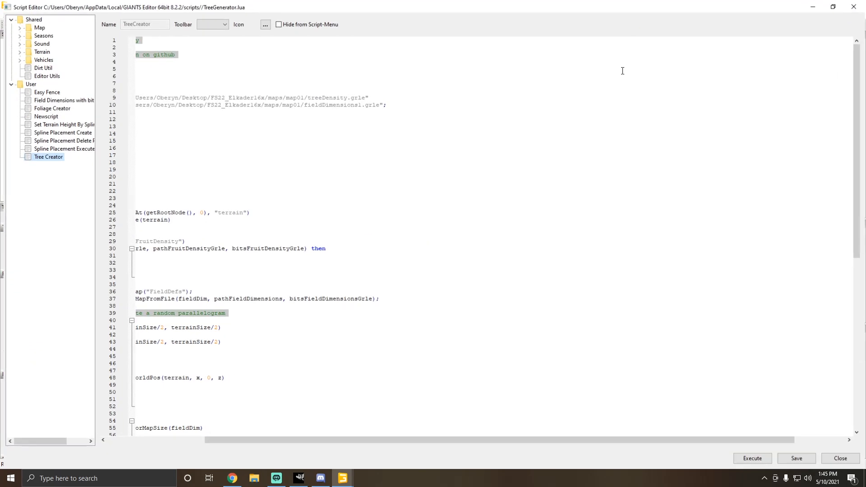
{"action": "left_click_drag", "start_coordinate": [340, 441], "coordinate": [230, 436]}
Step: Replace the pathFruitDensityGrle path in Tree Creator with the mapDE/fruitDensity.grle path copied from the Foliage Creator script
{"action": "left_click_drag", "start_coordinate": [494, 95], "coordinate": [236, 96]}
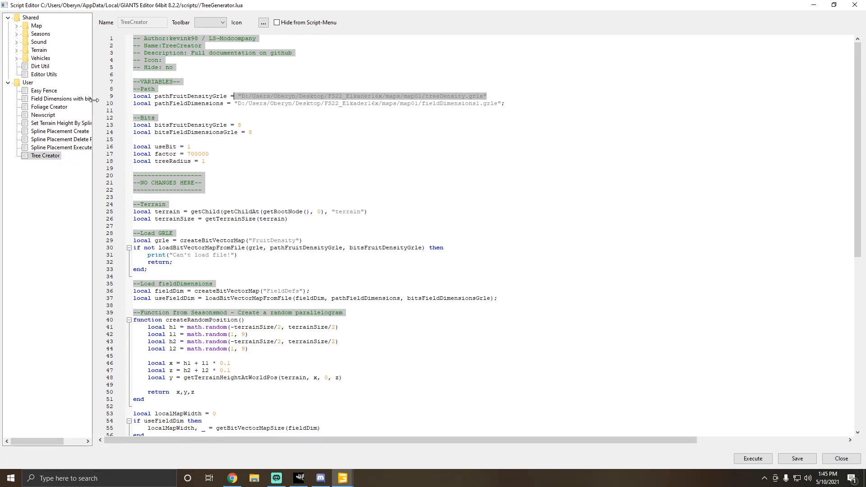
{"action": "left_click", "coordinate": [64, 108]}
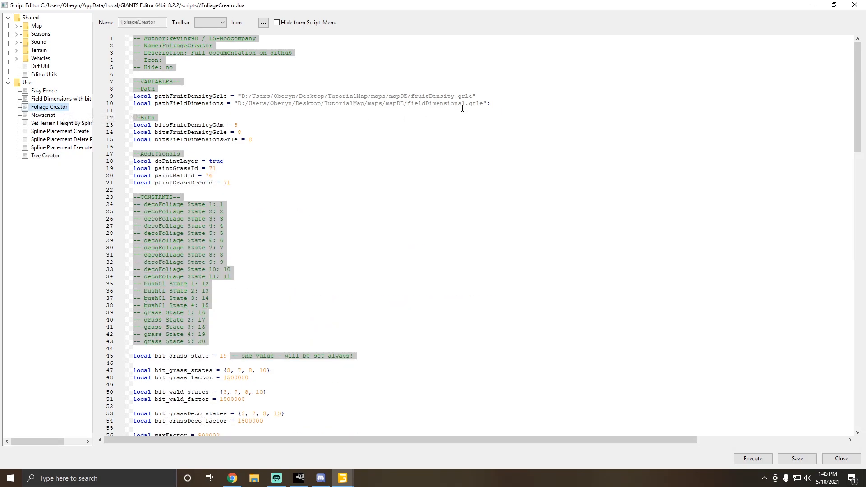
{"action": "left_click", "coordinate": [474, 96]}
{"action": "left_click_drag", "start_coordinate": [476, 96], "coordinate": [240, 95]}
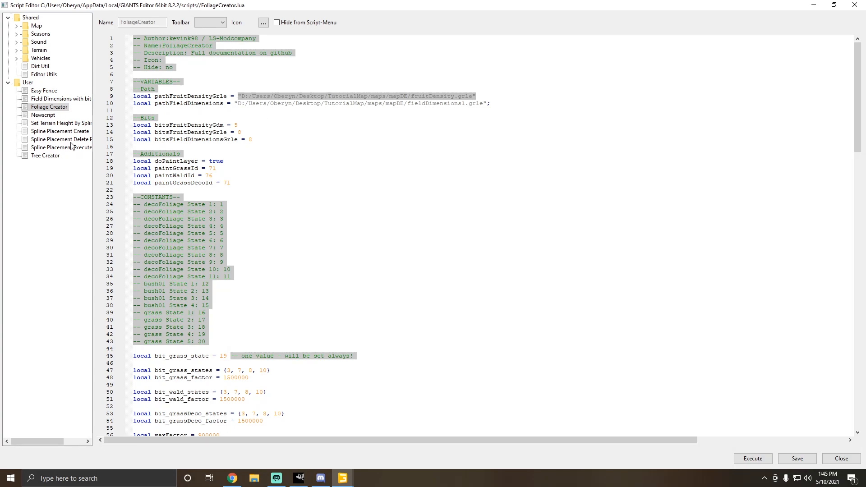
{"action": "left_click", "coordinate": [55, 155]}
{"action": "left_click_drag", "start_coordinate": [487, 96], "coordinate": [239, 101]}
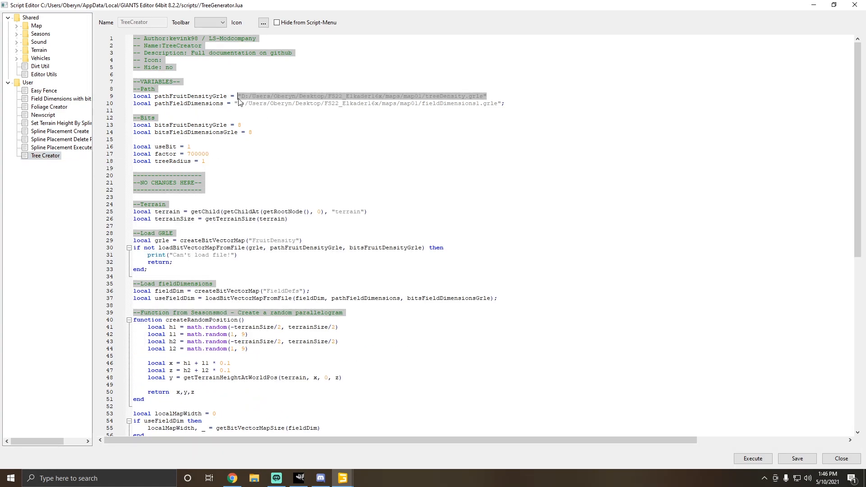
{"action": "type", "text": "\"D:/Users/Oberyn/Desktop/TutorialMap/maps/mapDE/fruitDensity.grle\""}
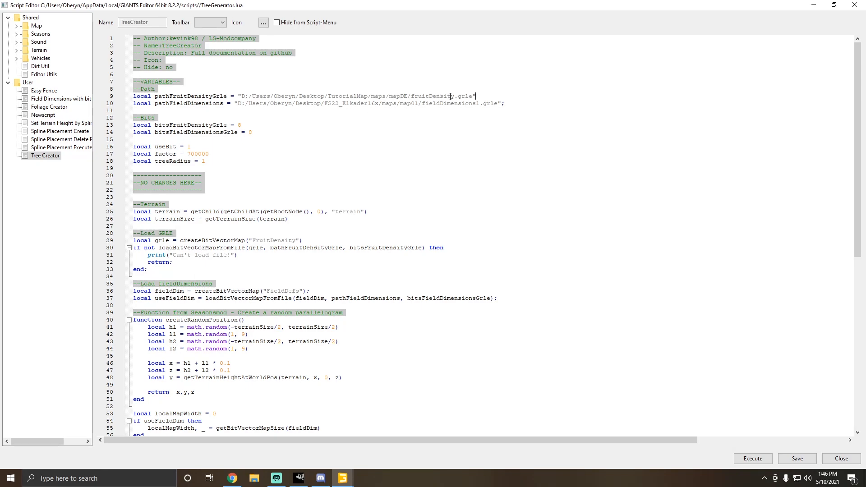
Step: Change the file name in the pathFruitDensityGrle path to treeDensity, keeping the .grle extension
{"action": "left_click_drag", "start_coordinate": [456, 96], "coordinate": [412, 97]}
{"action": "type", "text": "treeDensity"}
{"action": "left_click_drag", "start_coordinate": [465, 97], "coordinate": [411, 97]}
{"action": "left_click", "coordinate": [436, 97]}
Step: Copy the tree density path into pathFieldDimensions and change its file name to fieldDimensions1, keeping the .grle extension
{"action": "left_click_drag", "start_coordinate": [471, 96], "coordinate": [239, 97]}
{"action": "key", "text": "ctrl+c"}
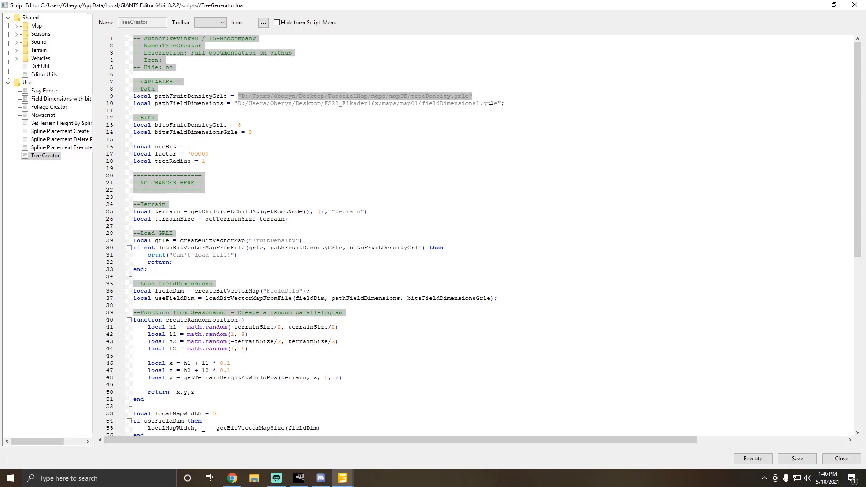
{"action": "left_click_drag", "start_coordinate": [502, 104], "coordinate": [235, 103]}
{"action": "key", "text": "ctrl+v"}
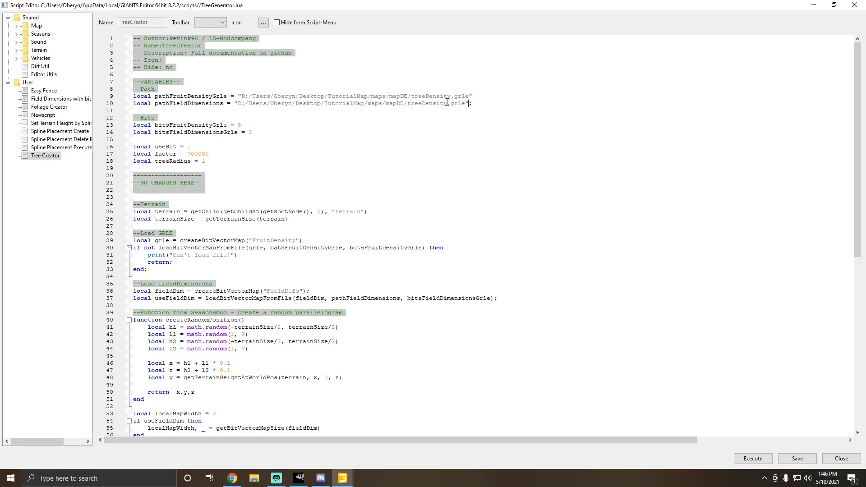
{"action": "left_click_drag", "start_coordinate": [447, 103], "coordinate": [407, 104]}
{"action": "left_click_drag", "start_coordinate": [155, 104], "coordinate": [230, 104]}
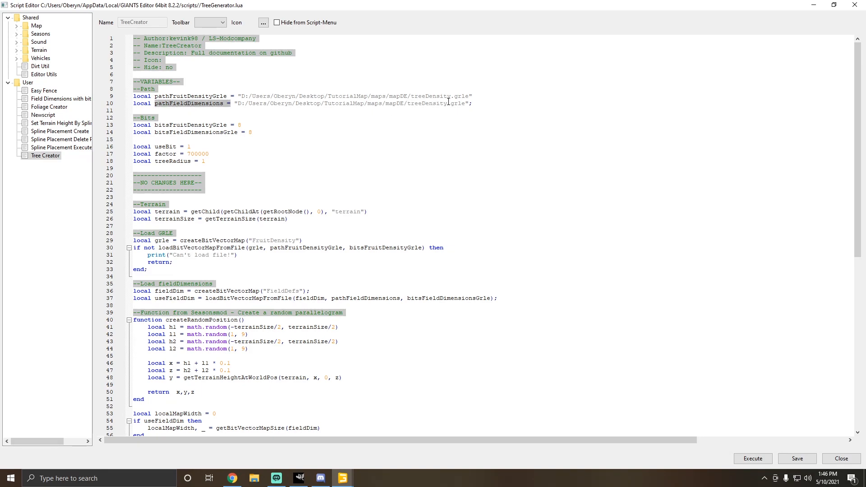
{"action": "left_click_drag", "start_coordinate": [447, 104], "coordinate": [408, 103]}
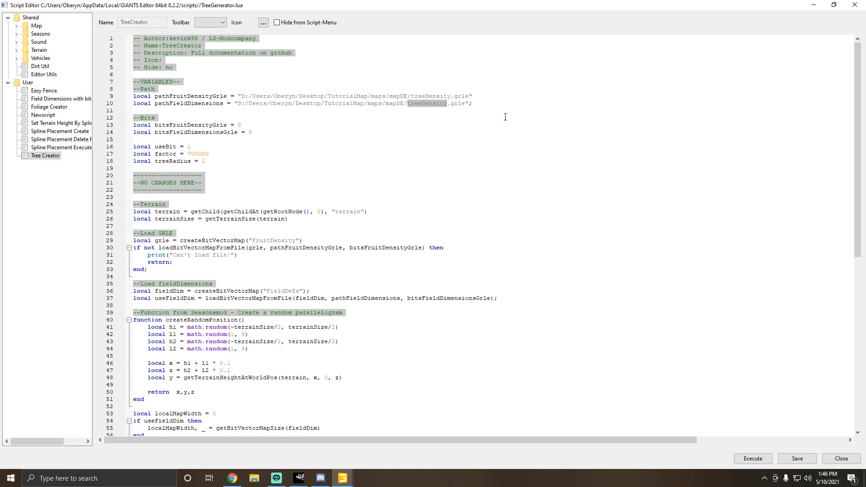
{"action": "type", "text": "fieldDimensions1"}
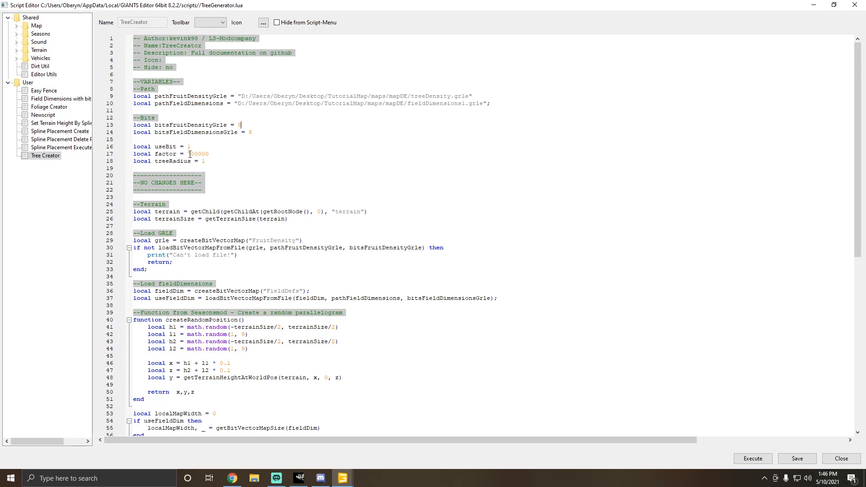
Step: Set factor to 400000 and treeRadius to 5 in the Tree Creator script and save it
{"action": "left_click_drag", "start_coordinate": [210, 154], "coordinate": [188, 154]}
{"action": "type", "text": "400"}
{"action": "double_click", "coordinate": [300, 4]}
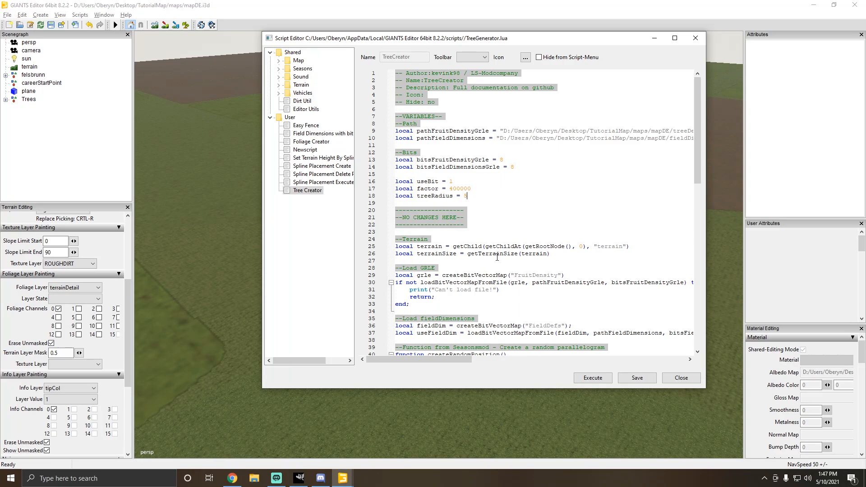
{"action": "left_click", "coordinate": [636, 378]}
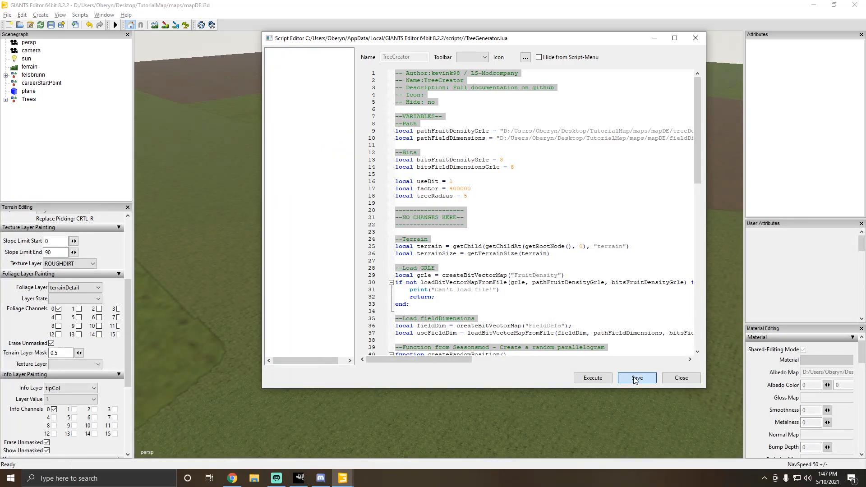
Step: Minimize the Script Editor and inspect the Trees group in the viewport
{"action": "left_click", "coordinate": [121, 169]}
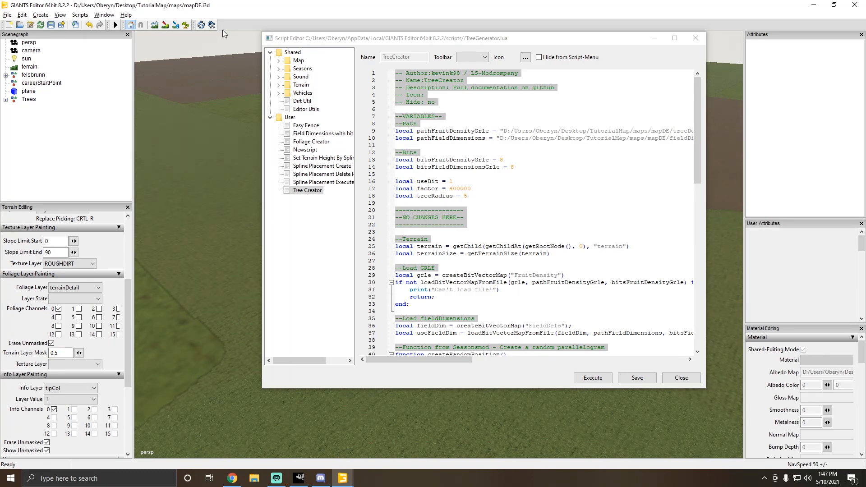
{"action": "left_click", "coordinate": [655, 38]}
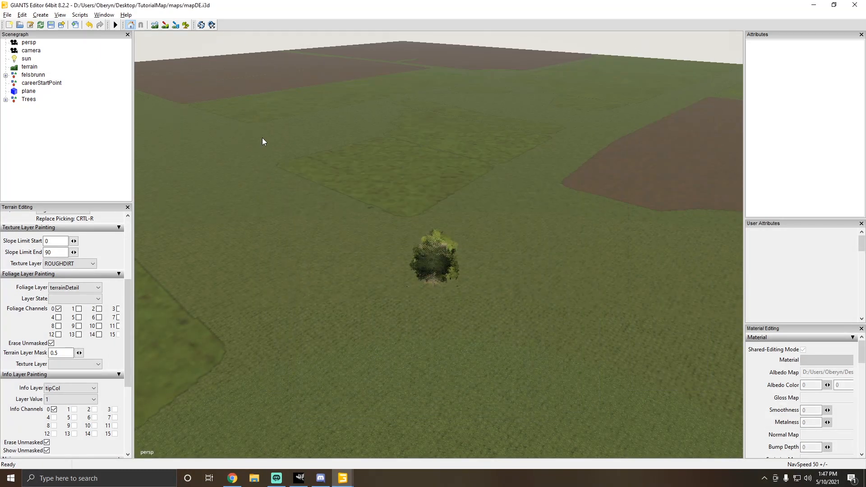
{"action": "scroll", "coordinate": [262, 138], "scroll_direction": "up", "scroll_amount": 3}
{"action": "left_click_drag", "start_coordinate": [263, 138], "coordinate": [312, 169], "text": "alt"}
{"action": "scroll", "coordinate": [312, 169], "scroll_direction": "down", "scroll_amount": 3}
{"action": "left_click", "coordinate": [31, 100]}
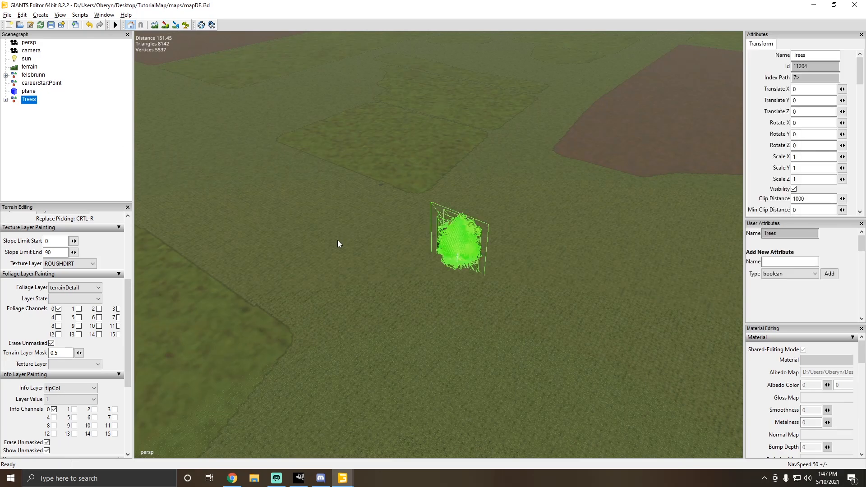
{"action": "left_click_drag", "start_coordinate": [338, 244], "coordinate": [230, 173], "text": "alt"}
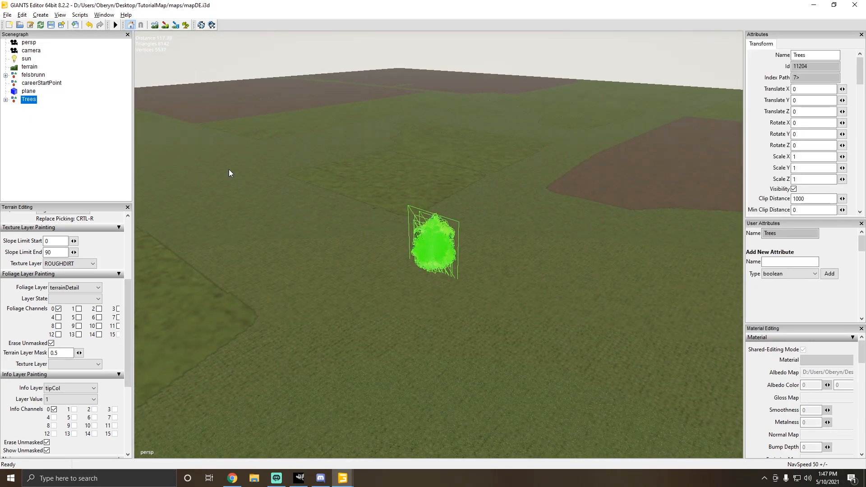
Step: Set Translate X, Y and Z of the Templates group inside Trees to 0
{"action": "left_click", "coordinate": [6, 99]}
{"action": "left_click", "coordinate": [37, 107]}
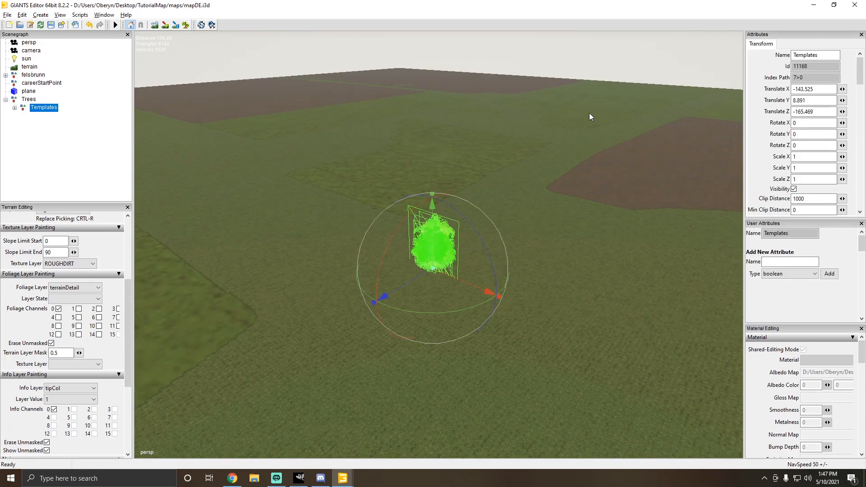
{"action": "double_click", "coordinate": [815, 89]}
{"action": "type", "text": "0"}
{"action": "key", "text": "Tab"}
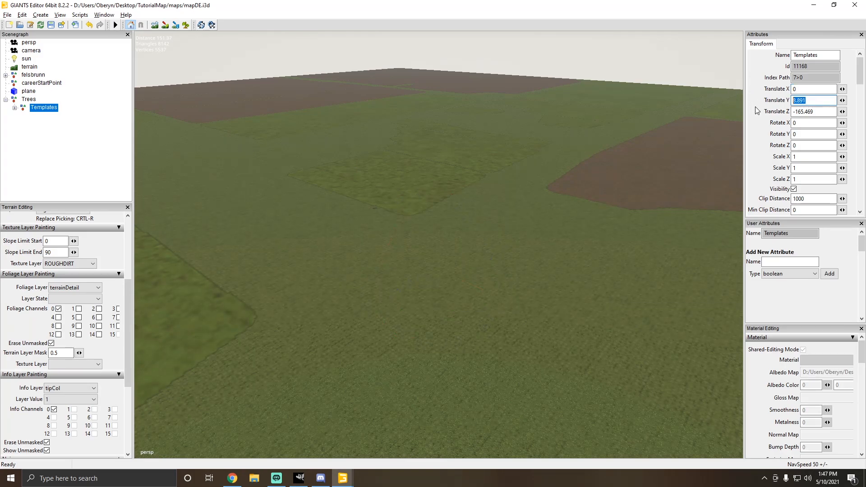
{"action": "type", "text": "0"}
{"action": "key", "text": "Tab"}
{"action": "type", "text": "0"}
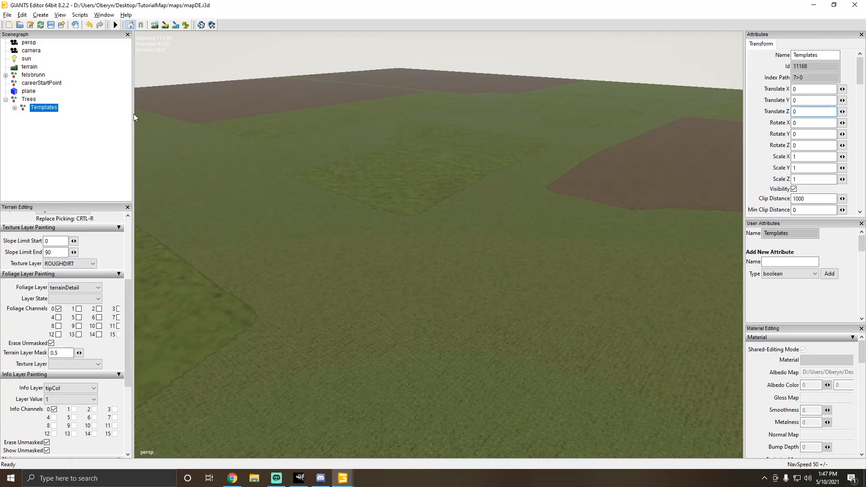
Step: Review the Trees hierarchy, checking the Templates group's attributes and the tree templates it contains
{"action": "left_click", "coordinate": [30, 99]}
{"action": "left_click", "coordinate": [36, 108]}
{"action": "left_click", "coordinate": [15, 107]}
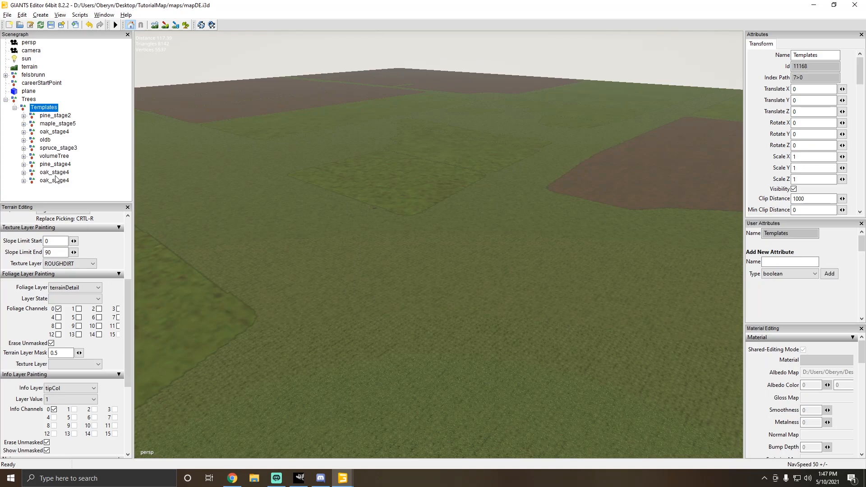
{"action": "left_click", "coordinate": [15, 108]}
{"action": "left_click", "coordinate": [28, 99]}
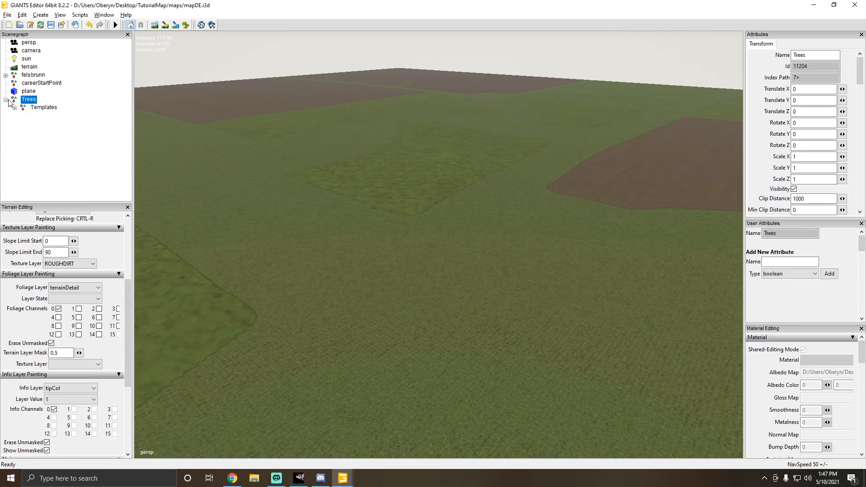
{"action": "left_click", "coordinate": [6, 99]}
{"action": "left_click", "coordinate": [41, 125]}
{"action": "left_click", "coordinate": [6, 100]}
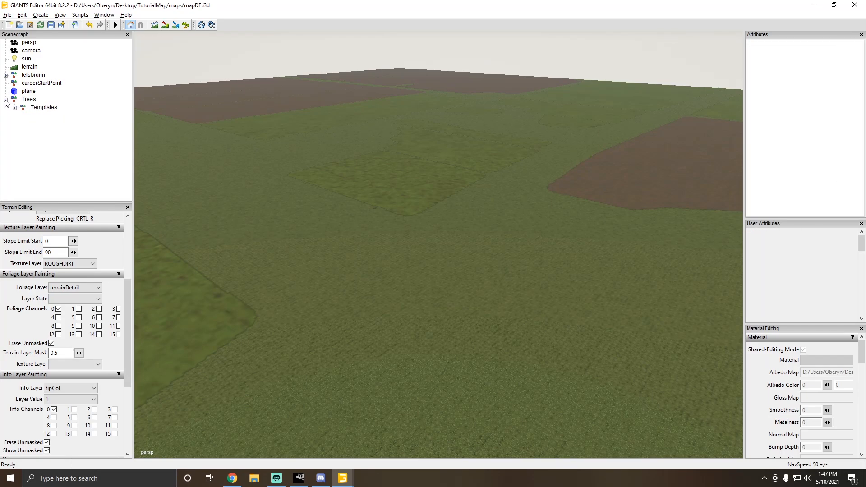
Step: Check the Trees group's attributes and collapse the group in the scenegraph
{"action": "left_click", "coordinate": [35, 108]}
{"action": "left_click", "coordinate": [27, 101]}
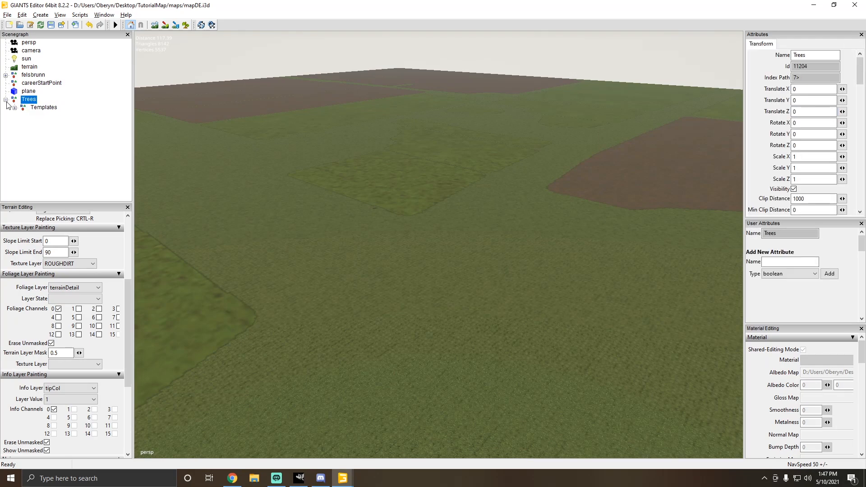
{"action": "left_click", "coordinate": [6, 100]}
{"action": "left_click", "coordinate": [79, 162]}
Step: Paint a first stretch of the treeDensity info layer with value 1 on the grass beside the field
{"action": "left_click", "coordinate": [176, 25]}
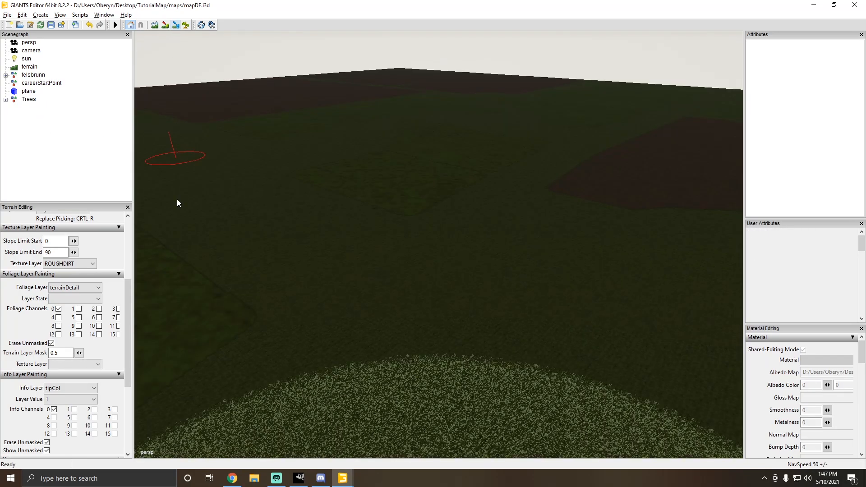
{"action": "left_click", "coordinate": [72, 388]}
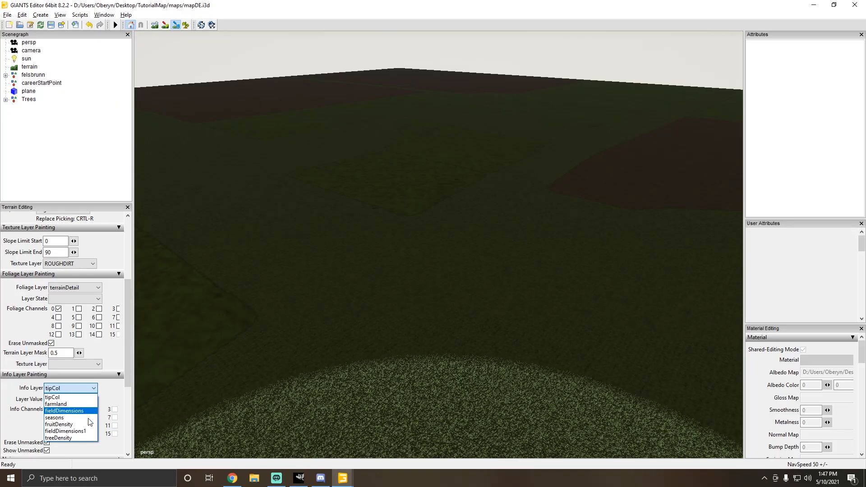
{"action": "left_click", "coordinate": [75, 438]}
{"action": "mouse_move", "coordinate": [405, 271]}
{"action": "left_mouse_down", "text": "alt"}
{"action": "mouse_move", "coordinate": [422, 282]}
{"action": "mouse_move", "coordinate": [380, 388]}
{"action": "mouse_move", "coordinate": [354, 333]}
{"action": "mouse_move", "coordinate": [518, 246]}
{"action": "mouse_move", "coordinate": [192, 35]}
{"action": "mouse_move", "coordinate": [495, 253]}
{"action": "mouse_move", "coordinate": [644, 180]}
{"action": "mouse_move", "coordinate": [428, 273]}
{"action": "left_mouse_up", "text": "alt"}
{"action": "scroll", "coordinate": [429, 271], "scroll_direction": "up", "scroll_amount": 3}
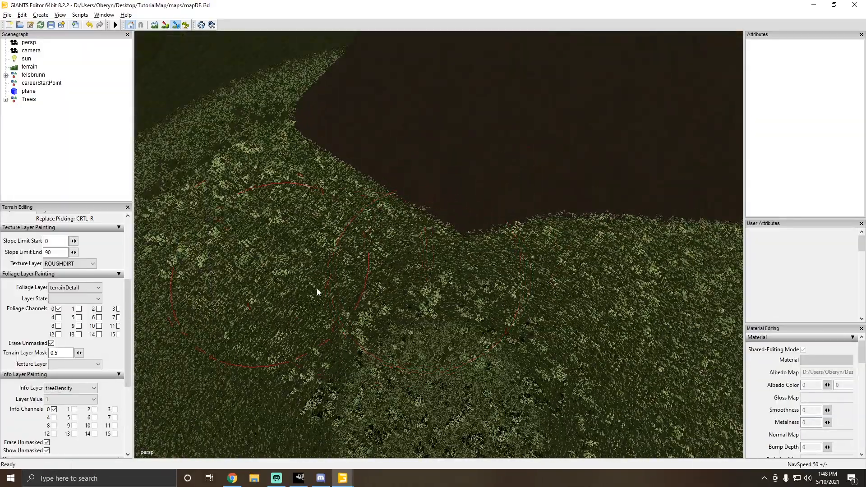
{"action": "scroll", "coordinate": [317, 288], "scroll_direction": "down", "scroll_amount": 5}
{"action": "mouse_move", "coordinate": [344, 265]}
{"action": "left_mouse_down"}
{"action": "mouse_move", "coordinate": [449, 297]}
{"action": "mouse_move", "coordinate": [535, 303]}
{"action": "mouse_move", "coordinate": [467, 345]}
{"action": "left_mouse_up"}
Step: Check the density file name in the Tree Creator script's path against the Foliage Creator script's, and minimize the Script Editor
{"action": "mouse_move", "coordinate": [345, 480]}
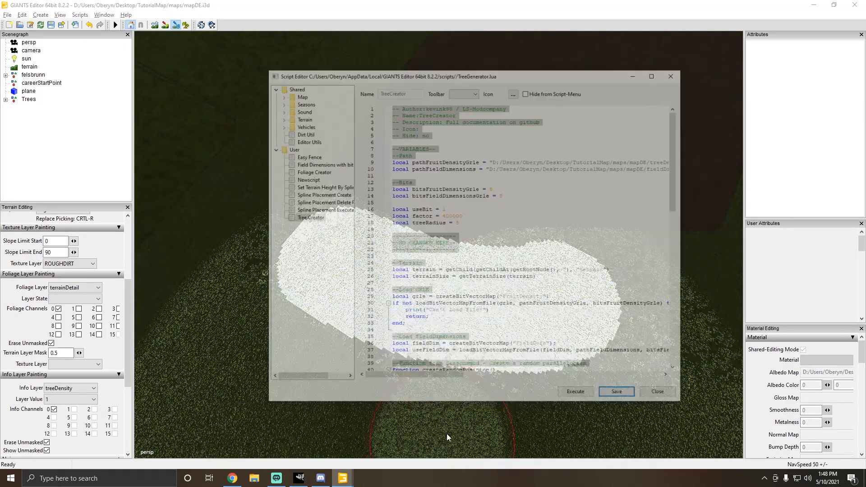
{"action": "left_click", "coordinate": [440, 442]}
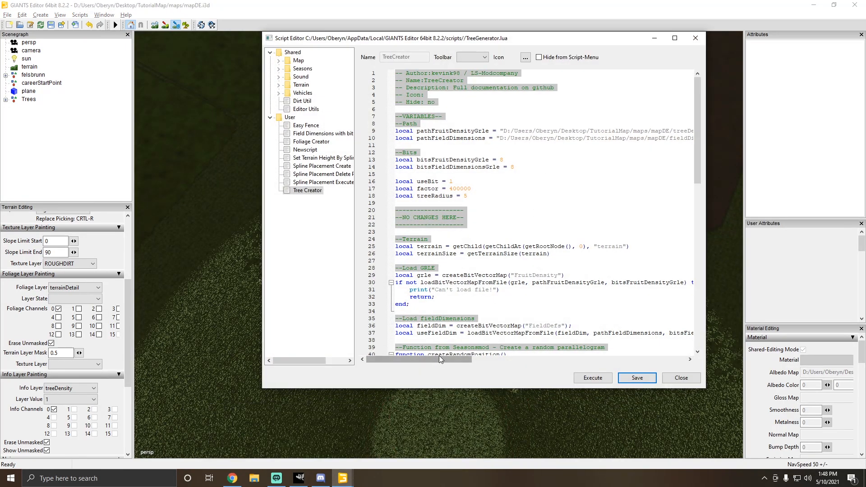
{"action": "left_click_drag", "start_coordinate": [440, 359], "coordinate": [475, 359]}
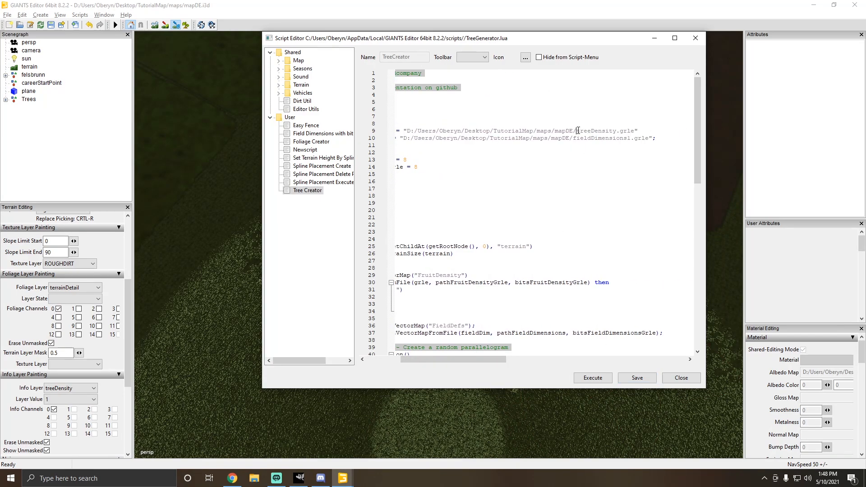
{"action": "left_click_drag", "start_coordinate": [577, 131], "coordinate": [619, 131]}
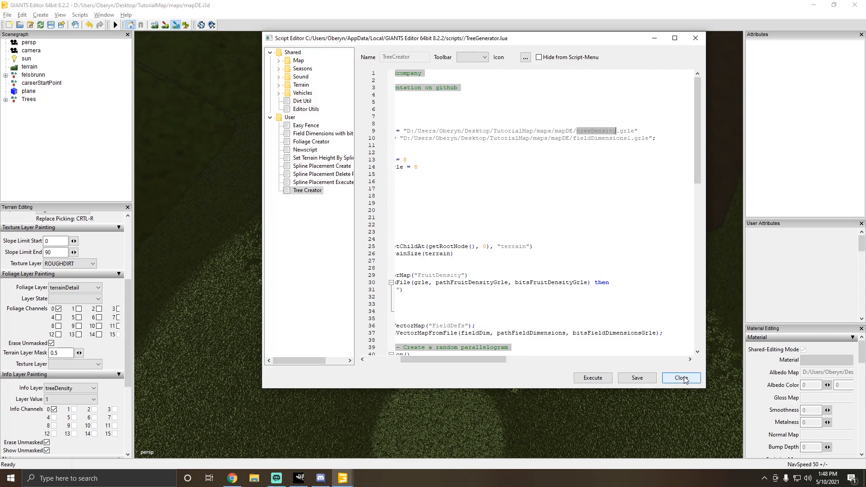
{"action": "left_click", "coordinate": [312, 142]}
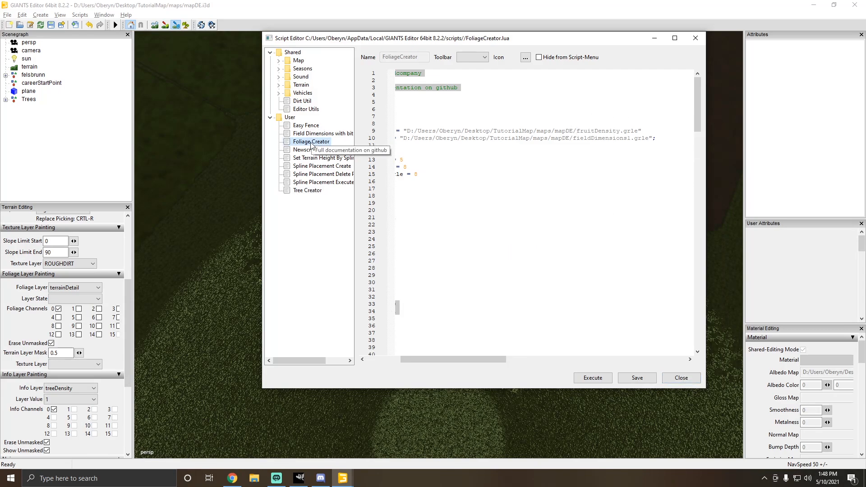
{"action": "double_click", "coordinate": [549, 42]}
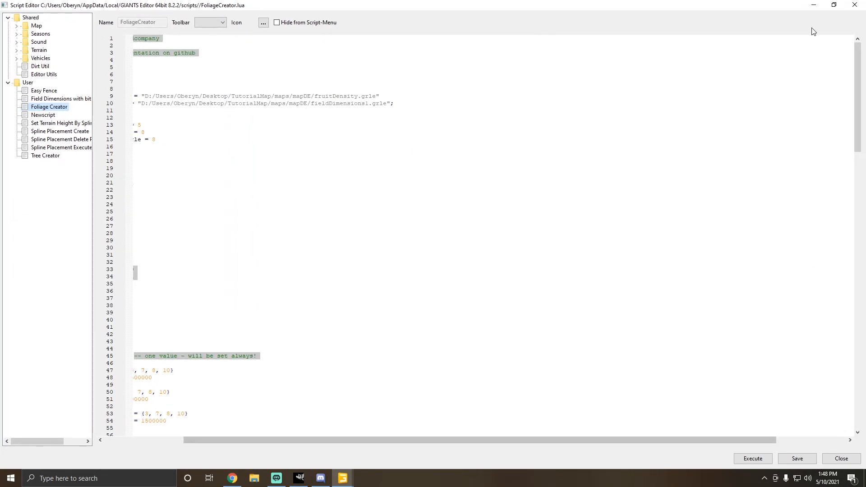
{"action": "left_click", "coordinate": [46, 155]}
{"action": "left_click", "coordinate": [814, 6]}
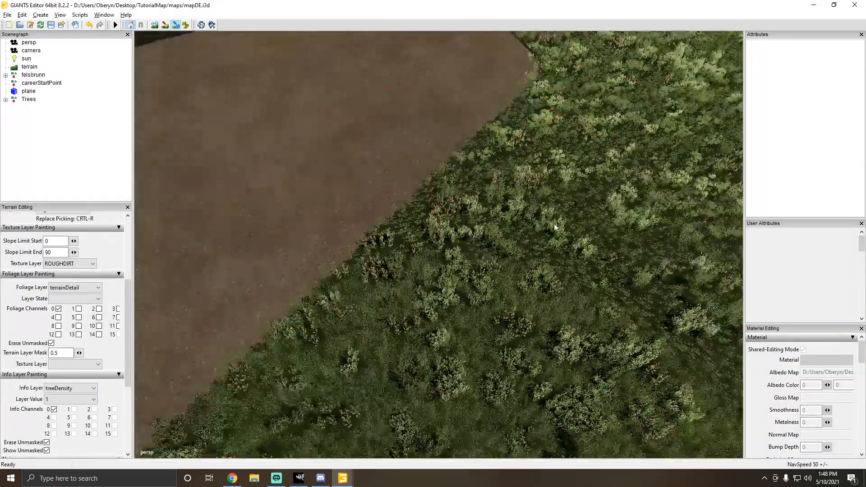
Step: Extend the treeDensity painting into a continuous band around the field's corner and along two of its edges
{"action": "mouse_move", "coordinate": [596, 454]}
{"action": "left_mouse_down"}
{"action": "mouse_move", "coordinate": [492, 289]}
{"action": "mouse_move", "coordinate": [532, 307]}
{"action": "mouse_move", "coordinate": [475, 254]}
{"action": "mouse_move", "coordinate": [437, 245]}
{"action": "mouse_move", "coordinate": [450, 237]}
{"action": "mouse_move", "coordinate": [283, 163]}
{"action": "mouse_move", "coordinate": [221, 161]}
{"action": "mouse_move", "coordinate": [380, 194]}
{"action": "mouse_move", "coordinate": [387, 131]}
{"action": "mouse_move", "coordinate": [348, 169]}
{"action": "left_mouse_up"}
{"action": "scroll", "coordinate": [424, 251], "scroll_direction": "up", "scroll_amount": 4}
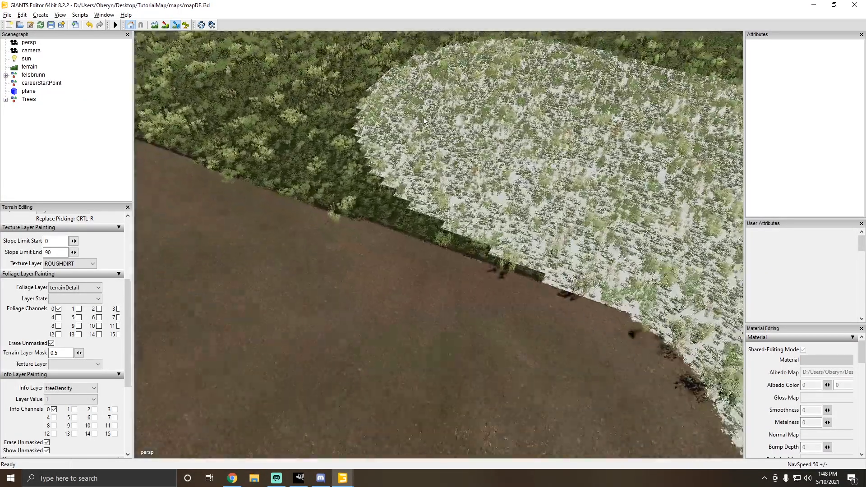
{"action": "mouse_move", "coordinate": [420, 247]}
{"action": "left_mouse_down", "text": "alt"}
{"action": "mouse_move", "coordinate": [440, 204]}
{"action": "mouse_move", "coordinate": [652, 221]}
{"action": "mouse_move", "coordinate": [461, 248]}
{"action": "mouse_move", "coordinate": [282, 250]}
{"action": "mouse_move", "coordinate": [475, 404]}
{"action": "left_mouse_up", "text": "alt"}
{"action": "scroll", "coordinate": [651, 221], "scroll_direction": "down", "scroll_amount": 4}
{"action": "scroll", "coordinate": [390, 308], "scroll_direction": "up", "scroll_amount": 2}
{"action": "mouse_move", "coordinate": [391, 308]}
{"action": "left_mouse_down", "text": "alt"}
{"action": "mouse_move", "coordinate": [483, 275]}
{"action": "mouse_move", "coordinate": [498, 73]}
{"action": "mouse_move", "coordinate": [492, 180]}
{"action": "mouse_move", "coordinate": [460, 158]}
{"action": "left_mouse_up", "text": "alt"}
{"action": "scroll", "coordinate": [486, 272], "scroll_direction": "down", "scroll_amount": 3}
{"action": "scroll", "coordinate": [481, 95], "scroll_direction": "down", "scroll_amount": 2}
{"action": "mouse_move", "coordinate": [286, 152]}
{"action": "left_mouse_down"}
{"action": "mouse_move", "coordinate": [296, 151]}
{"action": "mouse_move", "coordinate": [273, 132]}
{"action": "mouse_move", "coordinate": [264, 108]}
{"action": "left_mouse_up"}
{"action": "scroll", "coordinate": [401, 280], "scroll_direction": "up", "scroll_amount": 3}
{"action": "left_click_drag", "start_coordinate": [540, 161], "coordinate": [615, 195], "text": "alt"}
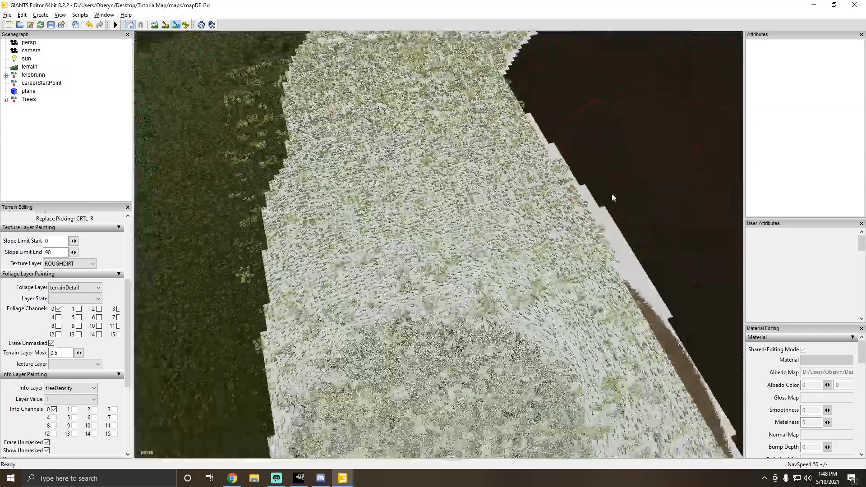
{"action": "scroll", "coordinate": [446, 267], "scroll_direction": "down", "scroll_amount": 4}
{"action": "left_click_drag", "start_coordinate": [410, 178], "coordinate": [417, 168], "text": "alt"}
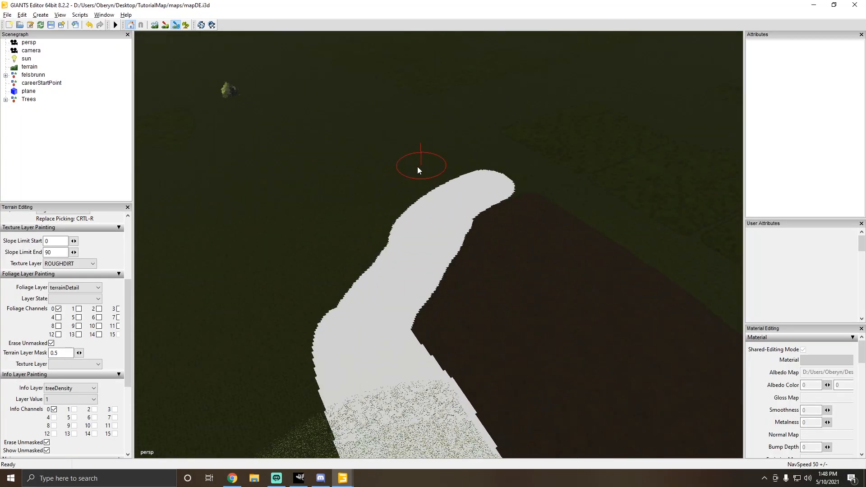
{"action": "mouse_move", "coordinate": [418, 168]}
{"action": "right_mouse_down", "text": "alt"}
{"action": "mouse_move", "coordinate": [700, 87]}
{"action": "mouse_move", "coordinate": [735, 90]}
{"action": "right_mouse_up", "text": "alt"}
{"action": "scroll", "coordinate": [399, 231], "scroll_direction": "down", "scroll_amount": 5}
{"action": "left_click_drag", "start_coordinate": [429, 228], "coordinate": [350, 216], "text": "alt"}
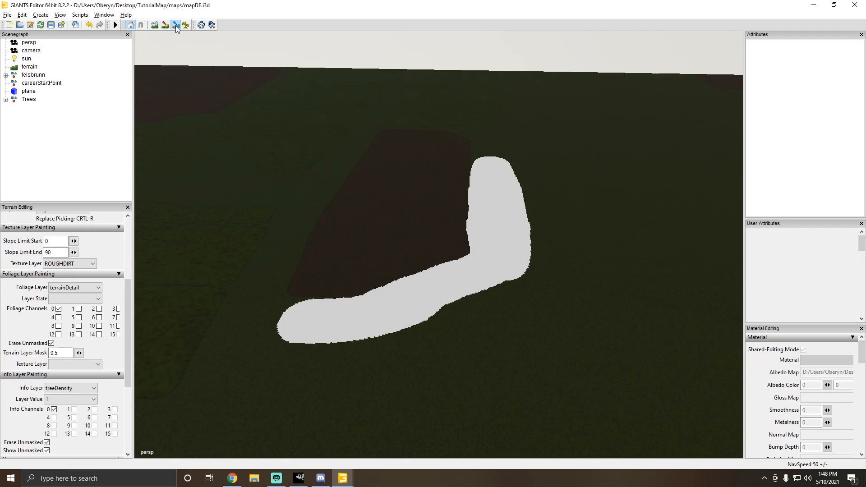
Step: Leave info layer painting and save the map
{"action": "left_click", "coordinate": [176, 24]}
{"action": "left_click", "coordinate": [8, 15]}
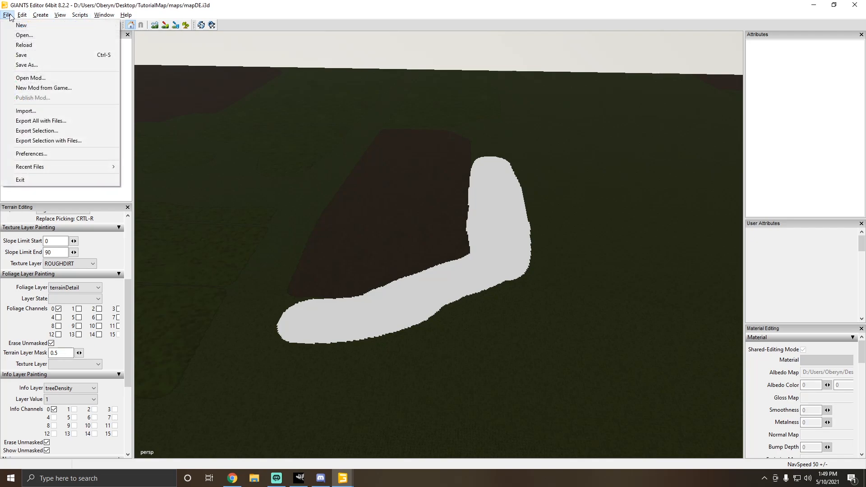
{"action": "left_click", "coordinate": [28, 57]}
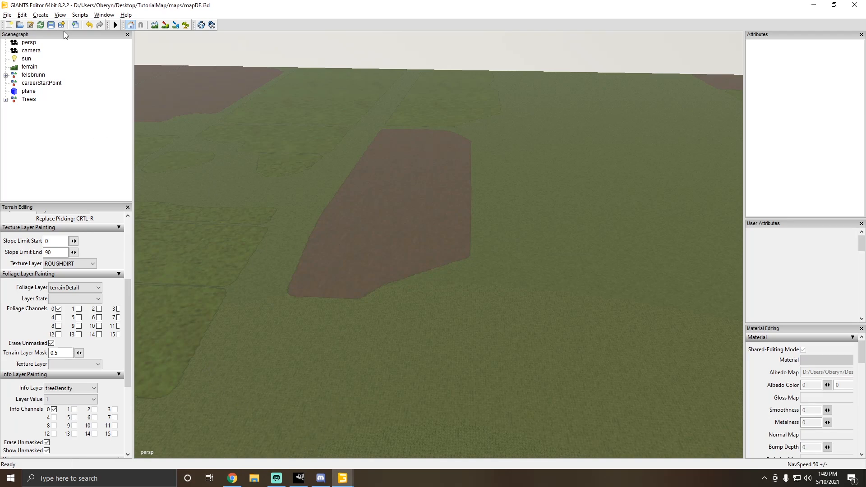
Step: Run the Tree Creator script with the Trees group selected, and minimize the Script Editor
{"action": "left_click", "coordinate": [29, 99]}
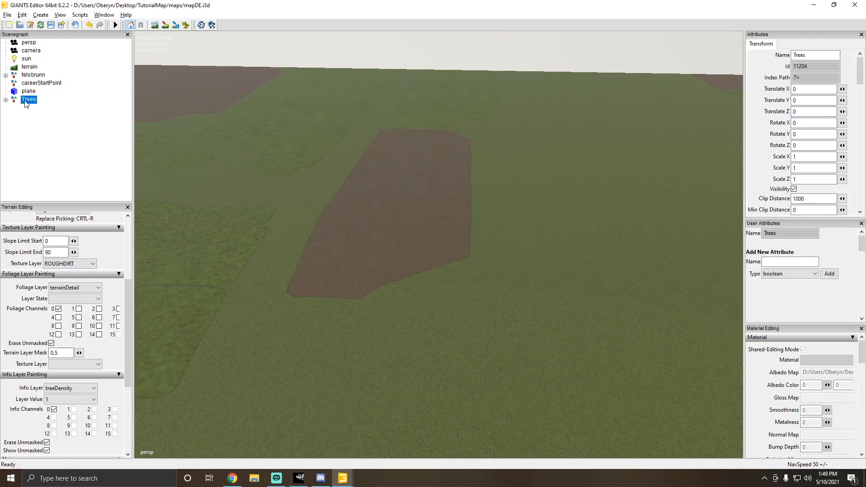
{"action": "mouse_move", "coordinate": [343, 479]}
{"action": "left_click", "coordinate": [431, 439]}
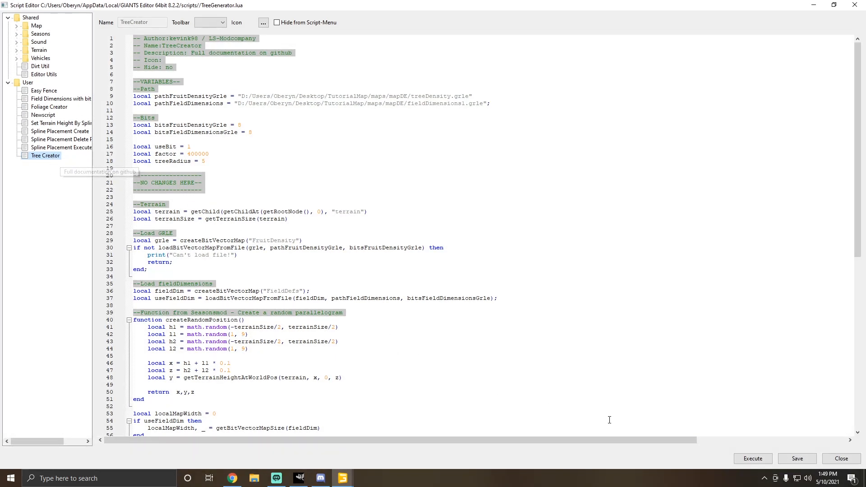
{"action": "left_click_drag", "start_coordinate": [611, 5], "coordinate": [591, 51]}
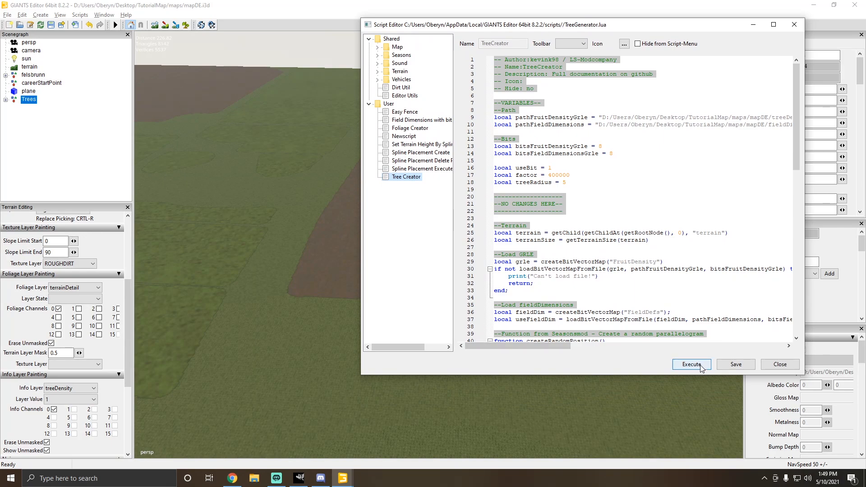
{"action": "left_click", "coordinate": [701, 366]}
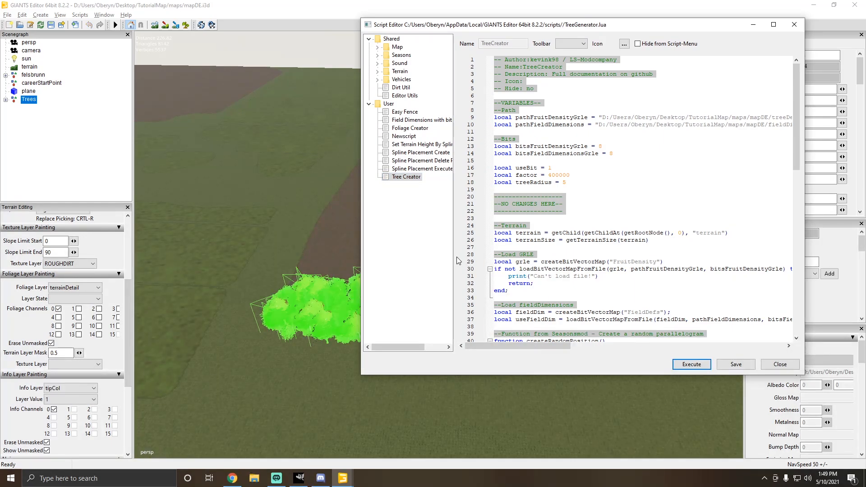
{"action": "left_click", "coordinate": [754, 24]}
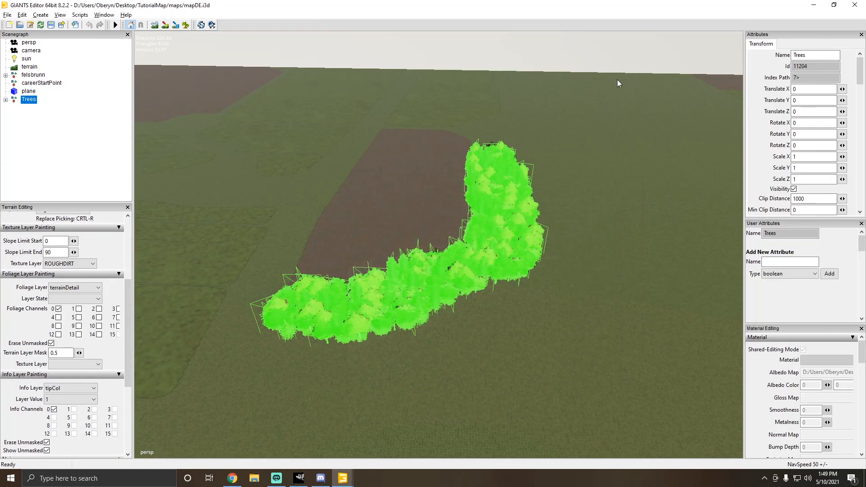
Step: Inspect the generated tree belt from outside, at ground level among the trunks and from the field, selecting one pine
{"action": "right_click_drag", "start_coordinate": [555, 186], "coordinate": [709, 140], "text": "alt"}
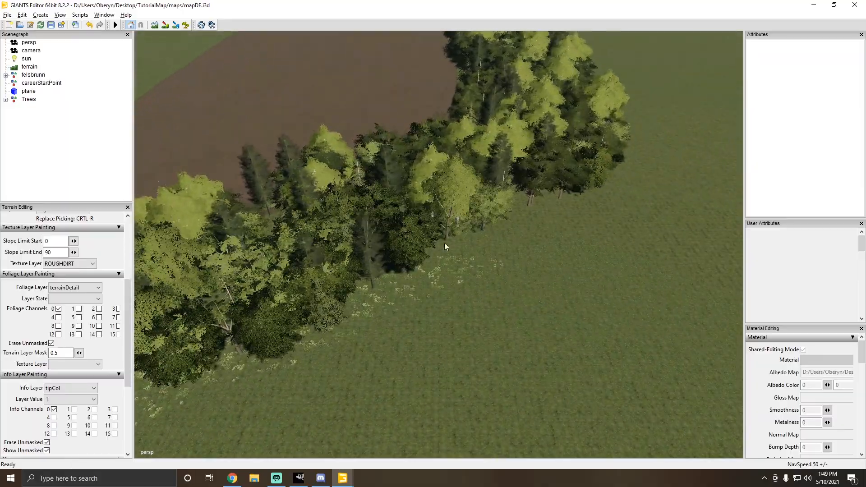
{"action": "right_click_drag", "start_coordinate": [445, 243], "coordinate": [586, 181], "text": "alt"}
{"action": "left_click_drag", "start_coordinate": [392, 251], "coordinate": [371, 260], "text": "alt"}
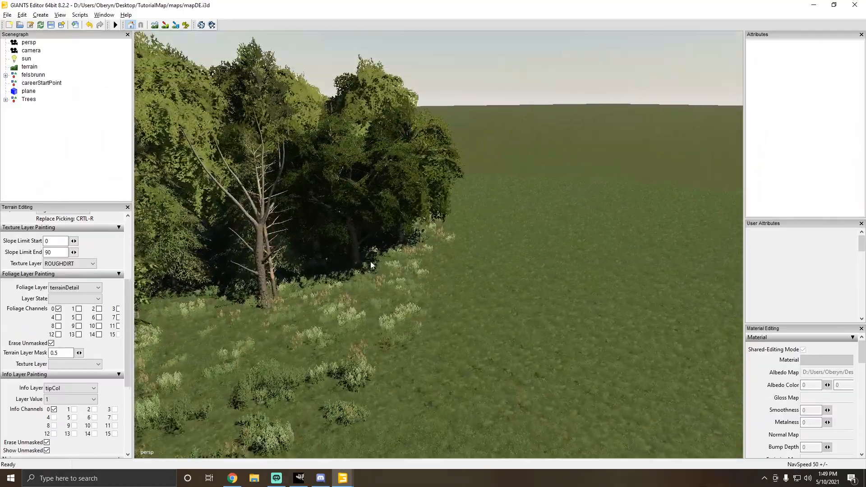
{"action": "right_click_drag", "start_coordinate": [370, 260], "coordinate": [372, 233], "text": "alt"}
{"action": "left_click_drag", "start_coordinate": [372, 233], "coordinate": [369, 263], "text": "alt"}
{"action": "scroll", "coordinate": [373, 261], "scroll_direction": "up", "scroll_amount": 3}
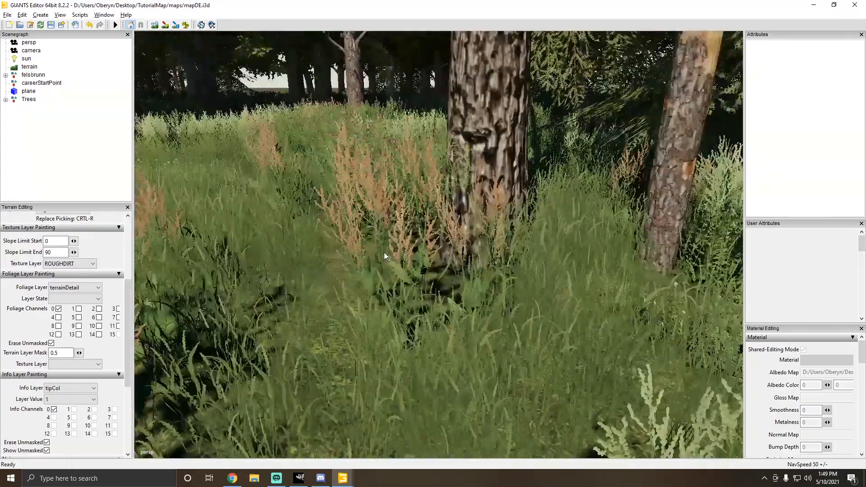
{"action": "scroll", "coordinate": [406, 249], "scroll_direction": "down", "scroll_amount": 2}
{"action": "left_click", "coordinate": [497, 226]}
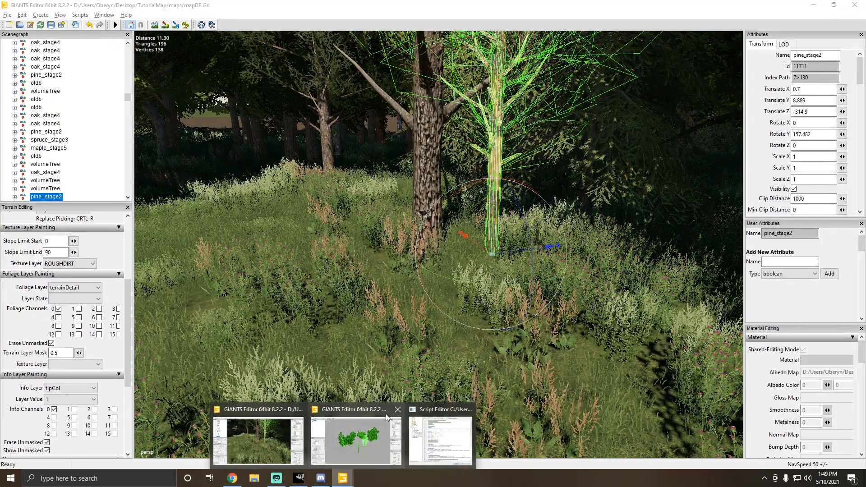
{"action": "scroll", "coordinate": [312, 261], "scroll_direction": "down", "scroll_amount": 3}
{"action": "left_click_drag", "start_coordinate": [312, 261], "coordinate": [363, 284], "text": "alt"}
{"action": "scroll", "coordinate": [367, 263], "scroll_direction": "up", "scroll_amount": 6}
{"action": "scroll", "coordinate": [389, 263], "scroll_direction": "up", "scroll_amount": 6}
{"action": "scroll", "coordinate": [363, 284], "scroll_direction": "down", "scroll_amount": 5}
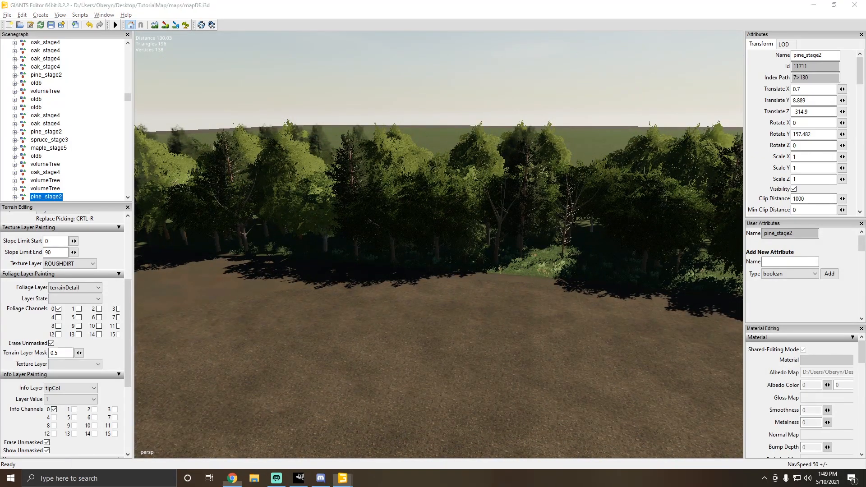
Step: Switch to the Google Maps satellite view of Tremonton and examine the tree cover along the Malad River and nearby field edges
{"action": "left_click_drag", "start_coordinate": [865, 43], "coordinate": [517, 43]}
{"action": "double_click", "coordinate": [515, 43]}
{"action": "scroll", "coordinate": [476, 192], "scroll_direction": "up", "scroll_amount": 6}
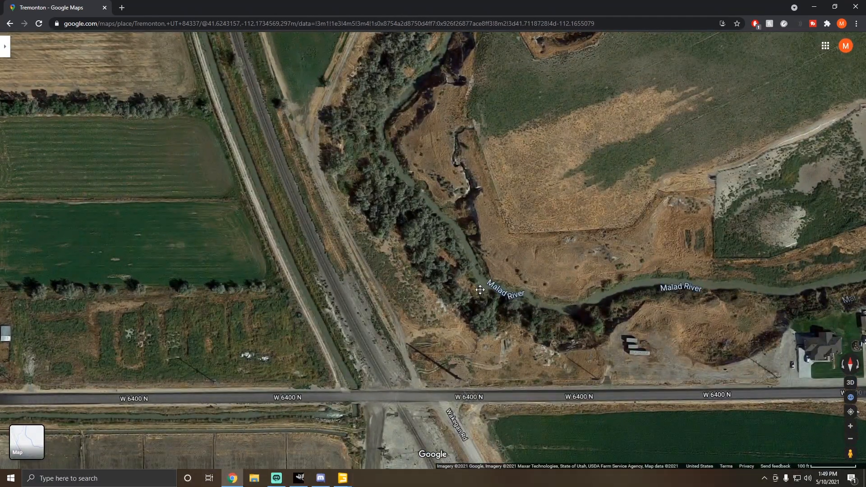
{"action": "left_click_drag", "start_coordinate": [480, 290], "coordinate": [572, 454]}
{"action": "left_click_drag", "start_coordinate": [328, 343], "coordinate": [575, 297]}
{"action": "left_click_drag", "start_coordinate": [289, 275], "coordinate": [400, 179]}
{"action": "scroll", "coordinate": [404, 175], "scroll_direction": "down", "scroll_amount": 1}
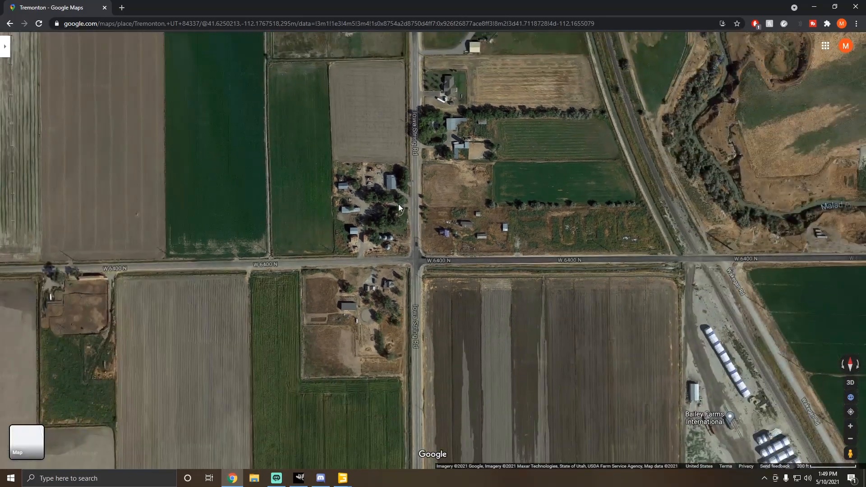
{"action": "scroll", "coordinate": [393, 212], "scroll_direction": "up", "scroll_amount": 1}
{"action": "left_click_drag", "start_coordinate": [615, 116], "coordinate": [468, 222]}
{"action": "scroll", "coordinate": [469, 223], "scroll_direction": "down", "scroll_amount": 3}
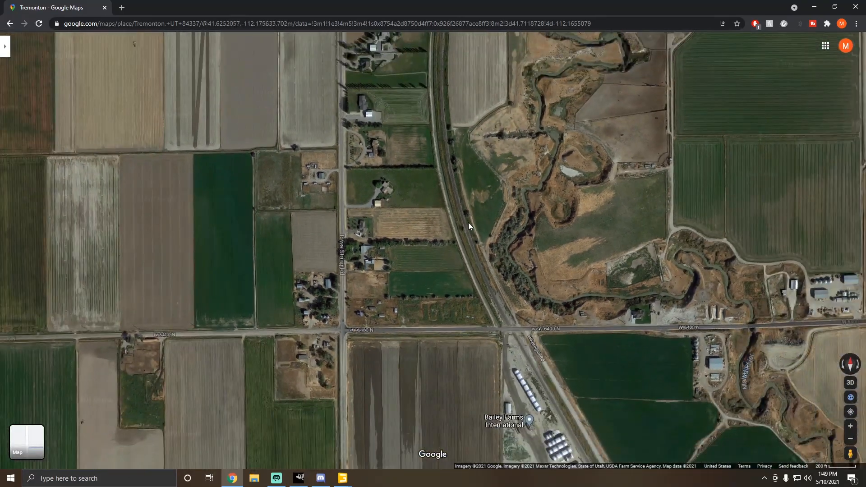
{"action": "left_click_drag", "start_coordinate": [439, 279], "coordinate": [448, 251]}
{"action": "scroll", "coordinate": [408, 226], "scroll_direction": "up", "scroll_amount": 1}
{"action": "scroll", "coordinate": [408, 227], "scroll_direction": "up", "scroll_amount": 4}
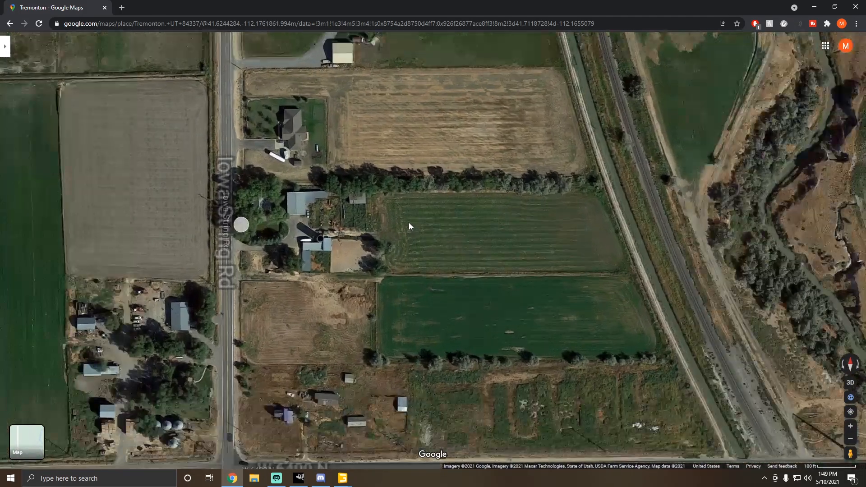
Step: Examine the trees around the farmsteads near the W 6400 N crossroads in the satellite view
{"action": "left_click_drag", "start_coordinate": [350, 232], "coordinate": [514, 133]}
{"action": "left_click_drag", "start_coordinate": [336, 237], "coordinate": [448, 189]}
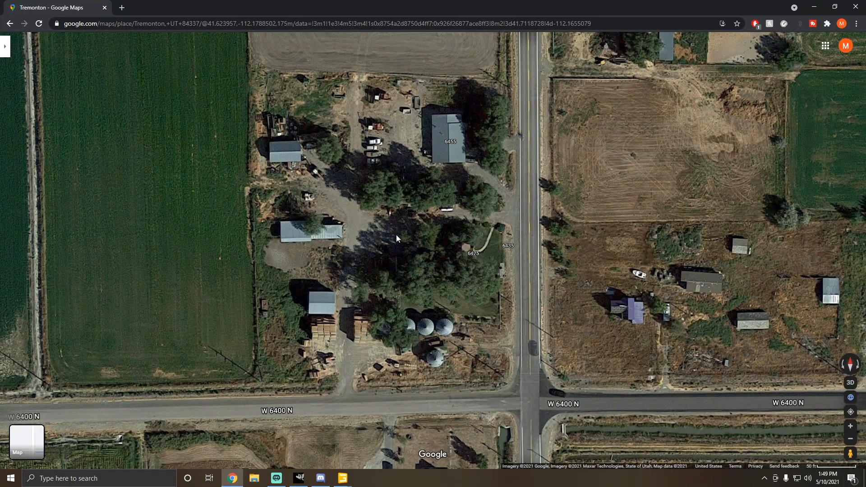
{"action": "left_click_drag", "start_coordinate": [436, 283], "coordinate": [456, 249]}
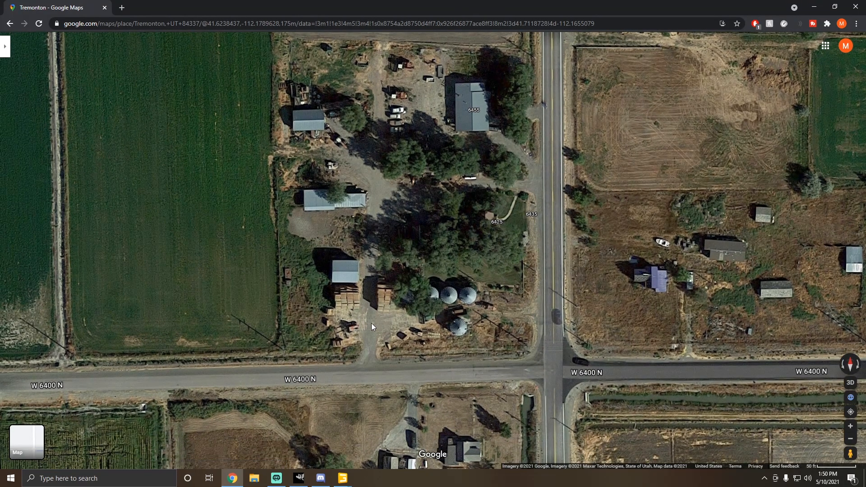
{"action": "left_click_drag", "start_coordinate": [334, 363], "coordinate": [392, 255]}
{"action": "scroll", "coordinate": [391, 255], "scroll_direction": "down", "scroll_amount": 2}
{"action": "scroll", "coordinate": [442, 215], "scroll_direction": "up", "scroll_amount": 2}
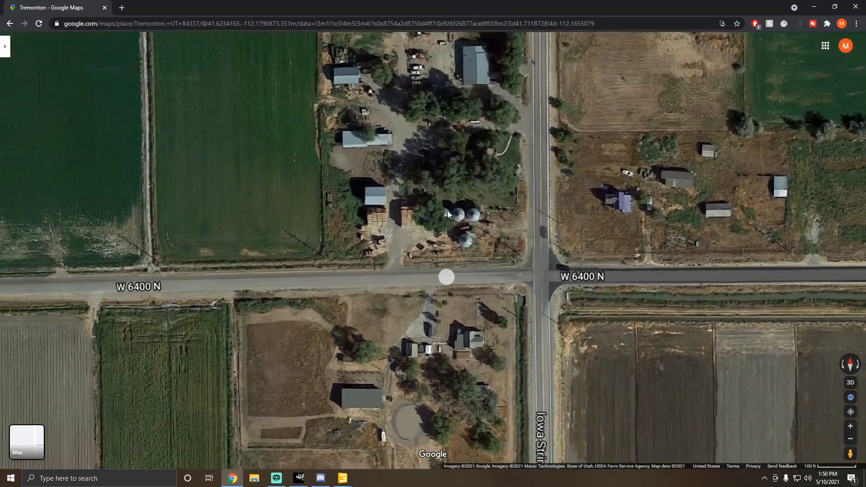
{"action": "scroll", "coordinate": [460, 181], "scroll_direction": "up", "scroll_amount": 1}
{"action": "left_click_drag", "start_coordinate": [487, 158], "coordinate": [473, 314]}
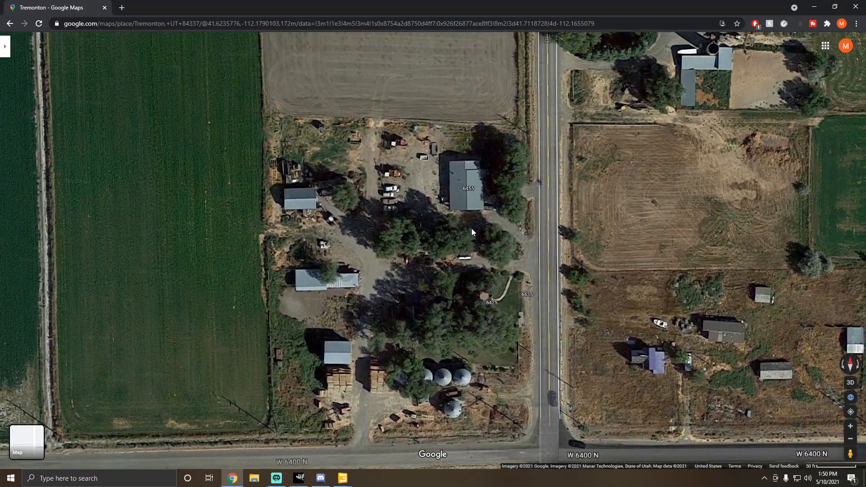
Step: Leave the satellite view, switch back to GIANTS Editor and select the Templates group inside the Trees group
{"action": "left_click_drag", "start_coordinate": [414, 184], "coordinate": [334, 113]}
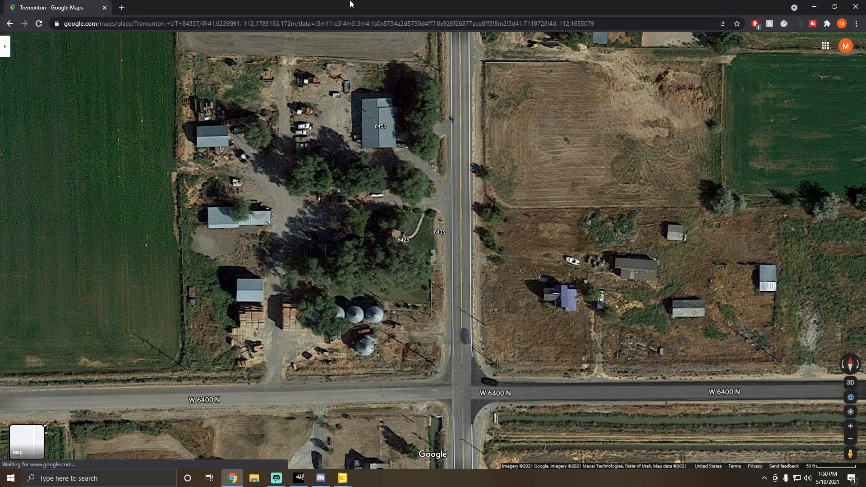
{"action": "left_click_drag", "start_coordinate": [349, 5], "coordinate": [865, 131]}
{"action": "scroll", "coordinate": [48, 167], "scroll_direction": "down", "scroll_amount": 2}
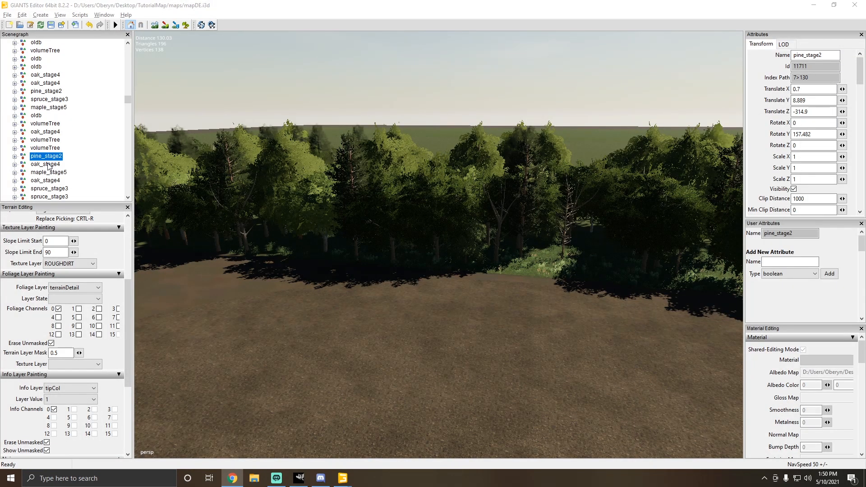
{"action": "left_click_drag", "start_coordinate": [127, 99], "coordinate": [131, 51]}
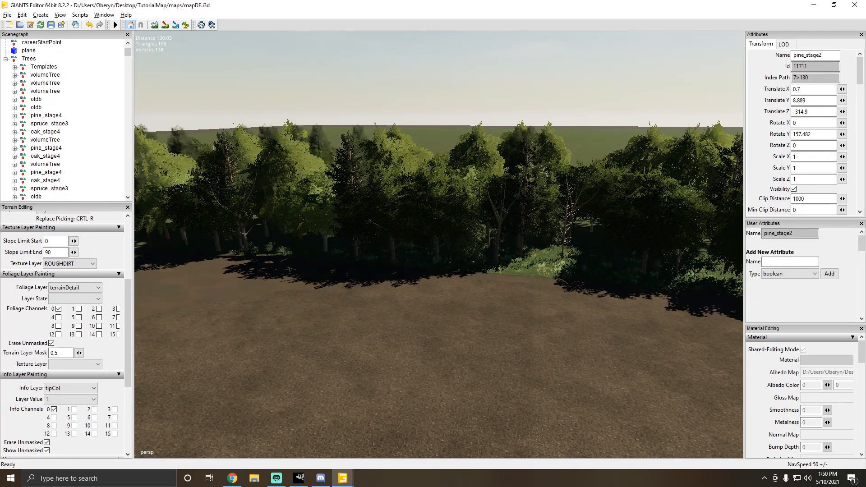
{"action": "left_click", "coordinate": [40, 67]}
Step: Locate the template trees at the map centre and examine them close up and relative to the generated tree belt
{"action": "left_click_drag", "start_coordinate": [401, 140], "coordinate": [607, 152], "text": "alt"}
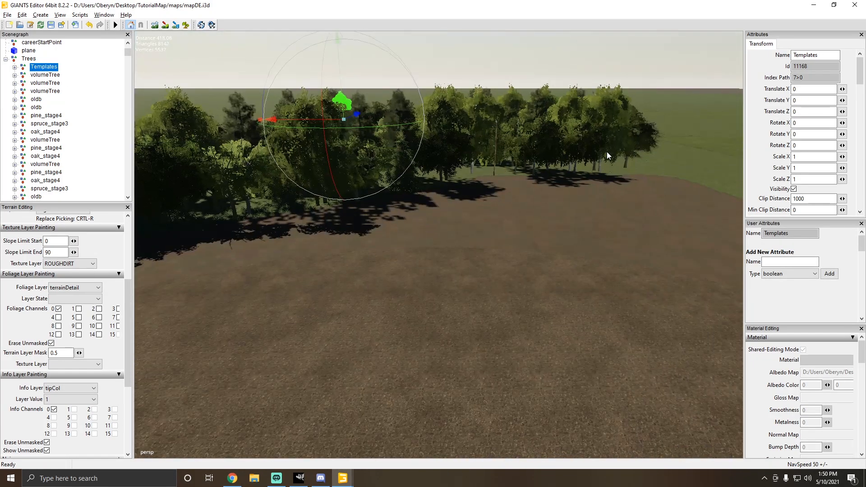
{"action": "left_click_drag", "start_coordinate": [480, 166], "coordinate": [452, 141], "text": "alt"}
{"action": "left_click_drag", "start_coordinate": [399, 137], "coordinate": [366, 160], "text": "alt"}
{"action": "scroll", "coordinate": [389, 98], "scroll_direction": "up", "scroll_amount": 8}
{"action": "scroll", "coordinate": [367, 148], "scroll_direction": "up", "scroll_amount": 4}
{"action": "scroll", "coordinate": [367, 148], "scroll_direction": "up", "scroll_amount": 4}
{"action": "scroll", "coordinate": [365, 136], "scroll_direction": "down", "scroll_amount": 8}
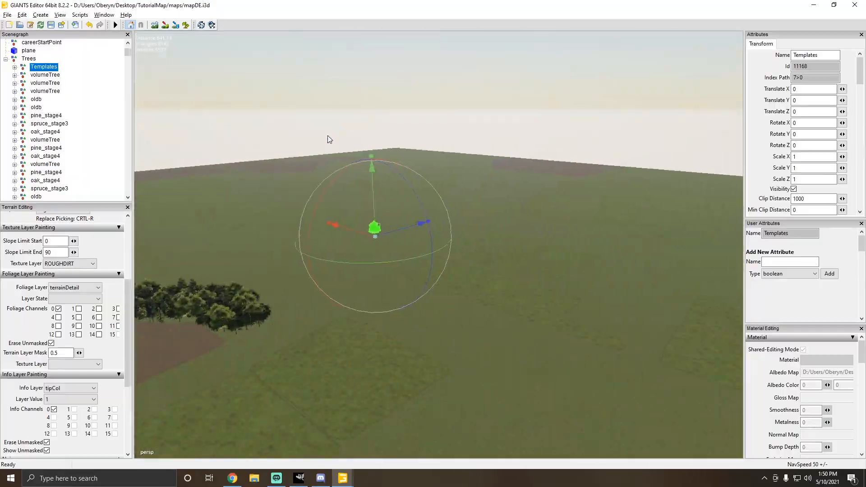
{"action": "scroll", "coordinate": [313, 134], "scroll_direction": "up", "scroll_amount": 5}
{"action": "scroll", "coordinate": [289, 149], "scroll_direction": "up", "scroll_amount": 3}
{"action": "left_click_drag", "start_coordinate": [289, 150], "coordinate": [355, 169], "text": "alt"}
{"action": "scroll", "coordinate": [356, 169], "scroll_direction": "down", "scroll_amount": 4}
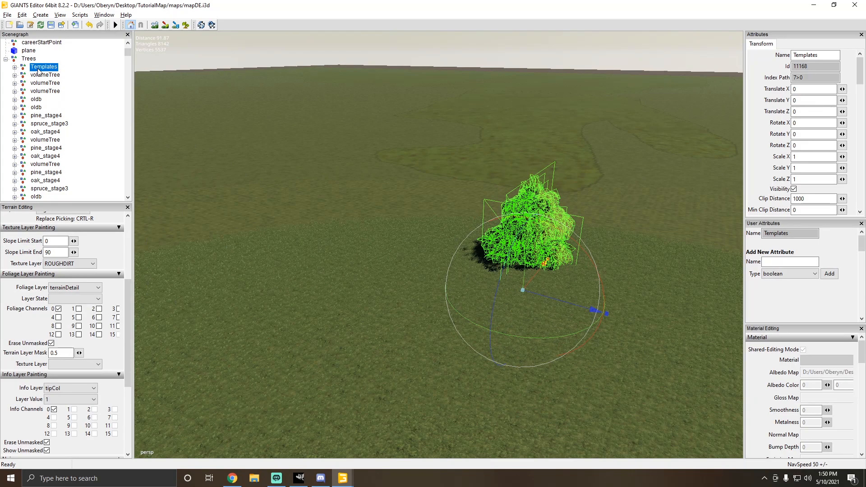
{"action": "left_click_drag", "start_coordinate": [455, 186], "coordinate": [305, 161], "text": "alt"}
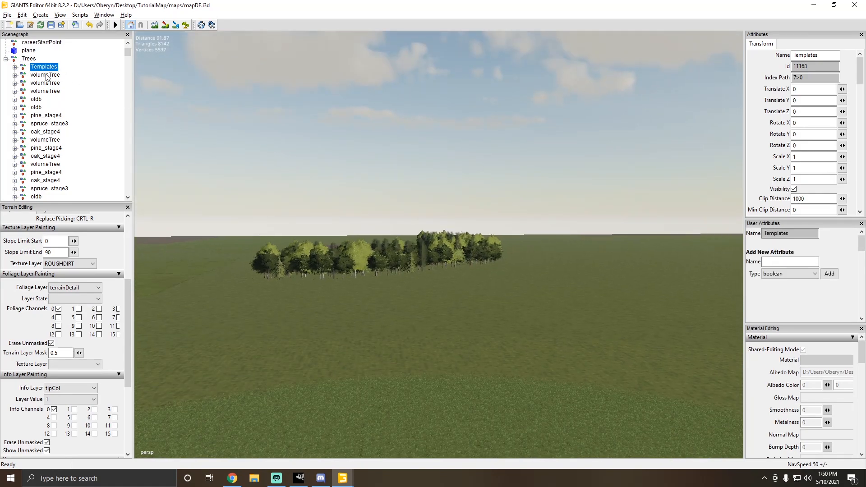
Step: Check the end of the Trees group, read the created tree count in an enlarged Console and close the Console
{"action": "left_click_drag", "start_coordinate": [126, 53], "coordinate": [121, 185]}
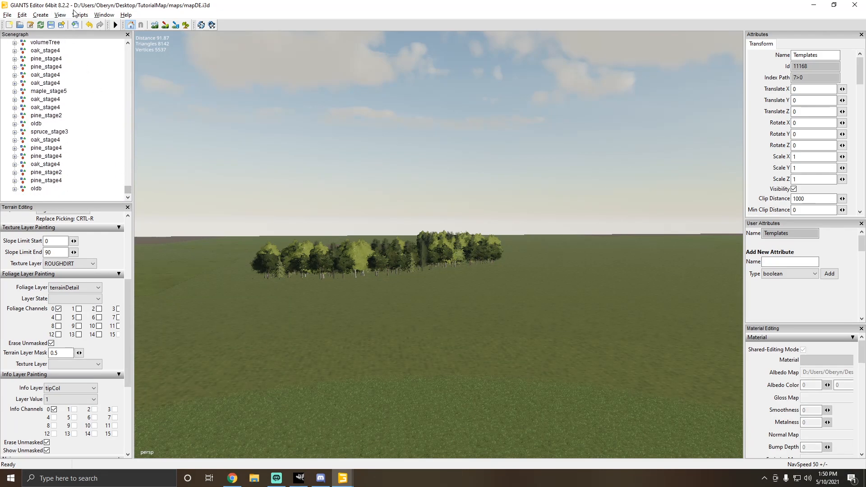
{"action": "left_click", "coordinate": [107, 16]}
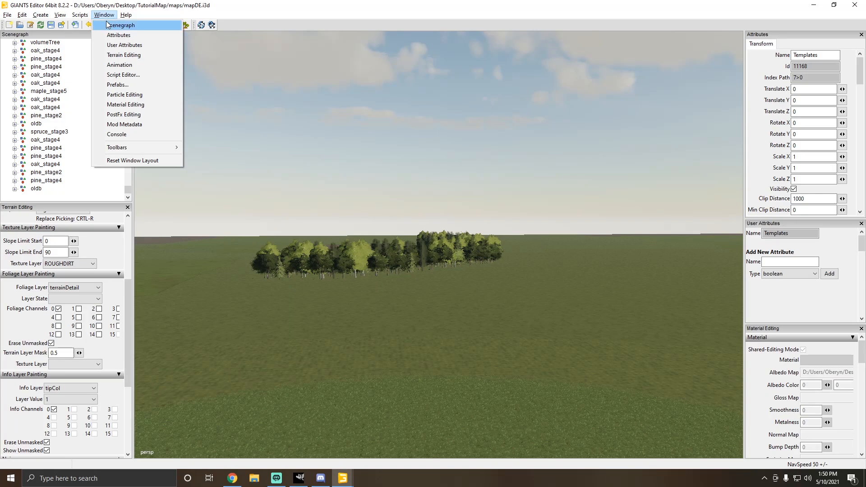
{"action": "left_click", "coordinate": [117, 134]}
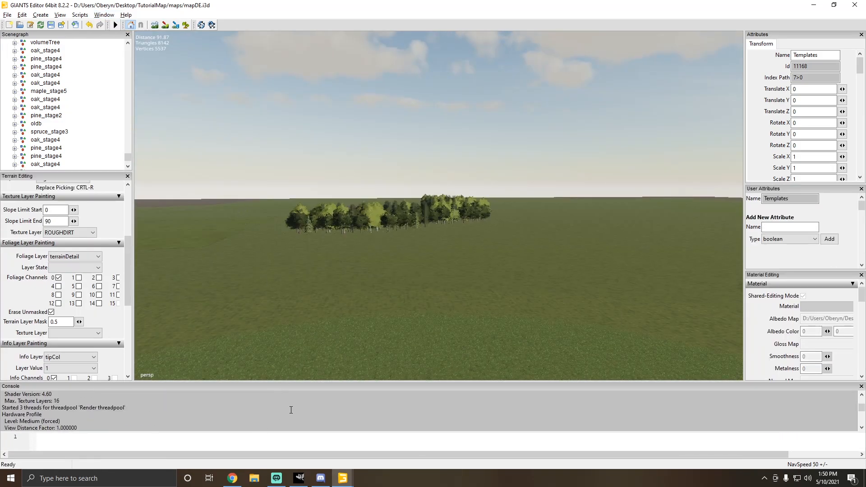
{"action": "left_click_drag", "start_coordinate": [386, 382], "coordinate": [406, 288]}
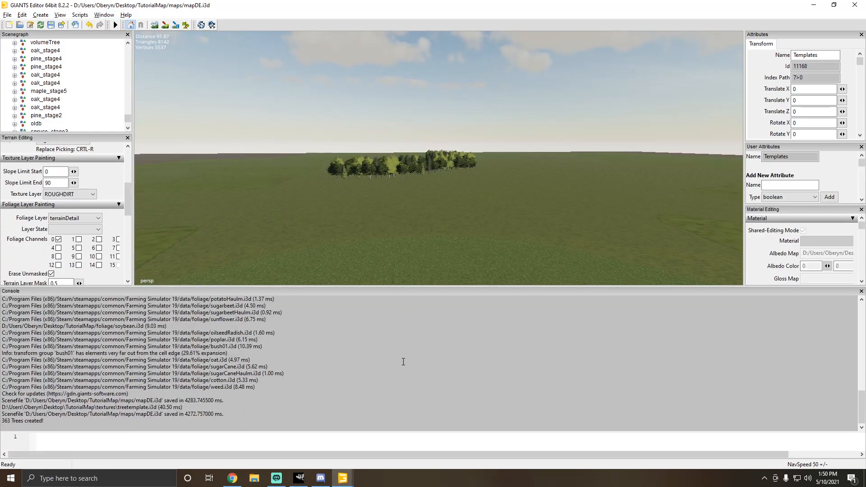
{"action": "left_click_drag", "start_coordinate": [36, 421], "coordinate": [1, 422]}
{"action": "left_click", "coordinate": [860, 292]}
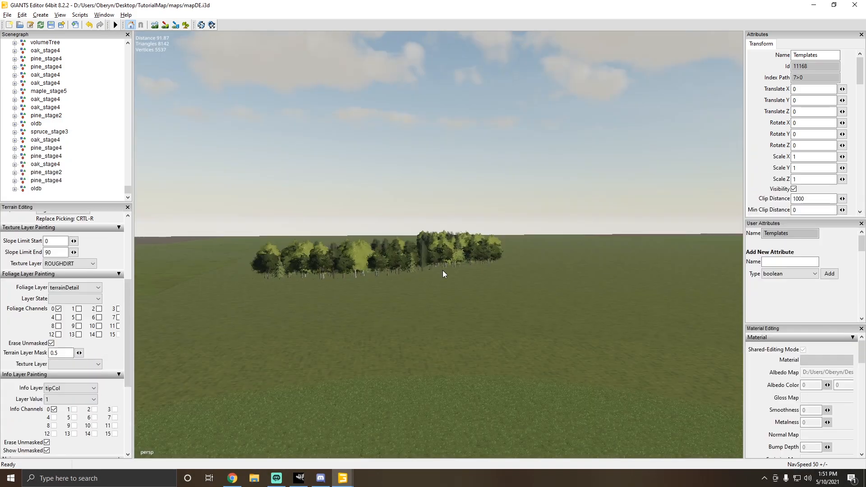
Step: Examine the generated tree belt from the grass side and where its trunks meet the dirt field
{"action": "right_click_drag", "start_coordinate": [443, 270], "coordinate": [383, 285]}
{"action": "key", "text": "w"}
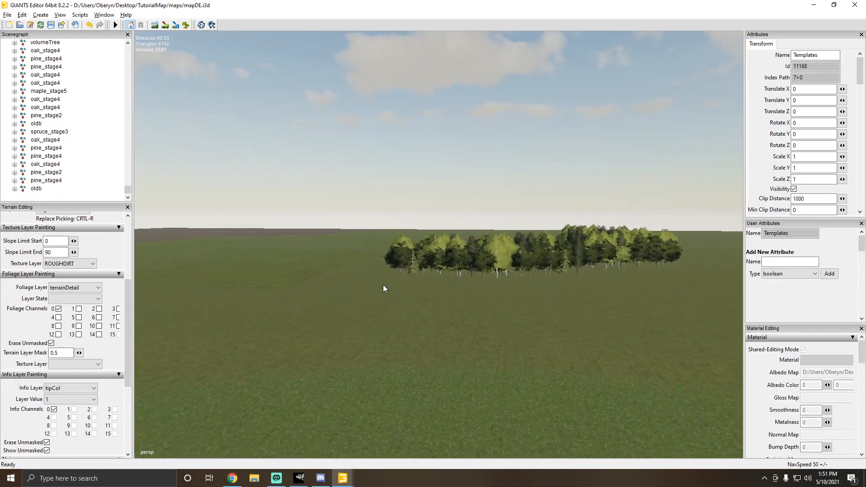
{"action": "scroll", "coordinate": [387, 286], "scroll_direction": "up", "scroll_amount": 10}
{"action": "left_click_drag", "start_coordinate": [383, 285], "coordinate": [400, 304], "text": "alt"}
{"action": "scroll", "coordinate": [399, 302], "scroll_direction": "down", "scroll_amount": 10}
{"action": "scroll", "coordinate": [399, 304], "scroll_direction": "up", "scroll_amount": 10}
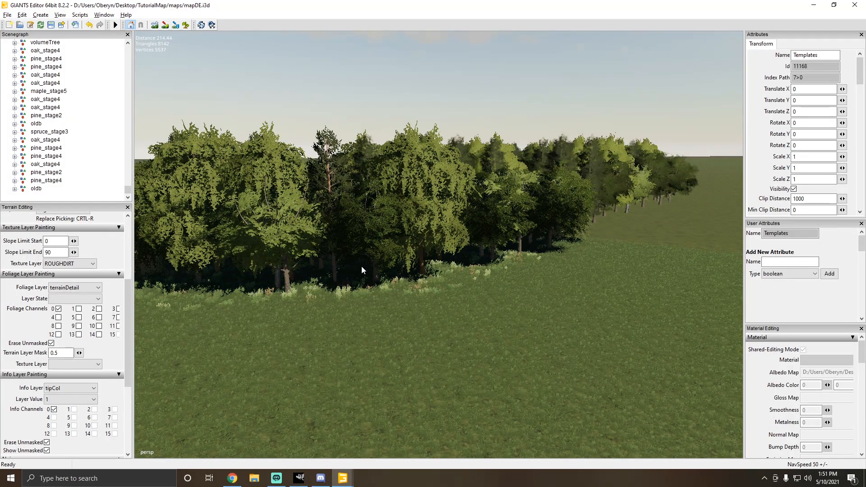
{"action": "scroll", "coordinate": [362, 267], "scroll_direction": "up", "scroll_amount": 10}
{"action": "mouse_move", "coordinate": [361, 266]}
{"action": "left_mouse_down", "text": "alt"}
{"action": "mouse_move", "coordinate": [435, 231]}
{"action": "mouse_move", "coordinate": [370, 233]}
{"action": "mouse_move", "coordinate": [333, 278]}
{"action": "mouse_move", "coordinate": [242, 256]}
{"action": "mouse_move", "coordinate": [400, 209]}
{"action": "mouse_move", "coordinate": [342, 255]}
{"action": "mouse_move", "coordinate": [324, 250]}
{"action": "mouse_move", "coordinate": [397, 279]}
{"action": "mouse_move", "coordinate": [424, 261]}
{"action": "mouse_move", "coordinate": [402, 248]}
{"action": "mouse_move", "coordinate": [397, 218]}
{"action": "left_mouse_up", "text": "alt"}
{"action": "scroll", "coordinate": [402, 276], "scroll_direction": "up", "scroll_amount": 8}
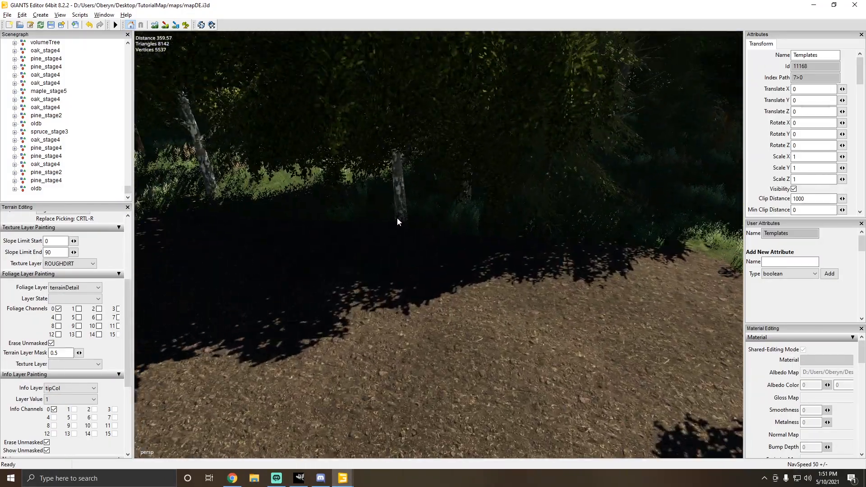
Step: Select the oldb tree standing at the dirt field's edge and reposition it in the undergrowth with interactive placement
{"action": "left_click", "coordinate": [398, 219]}
{"action": "scroll", "coordinate": [399, 272], "scroll_direction": "up", "scroll_amount": 6}
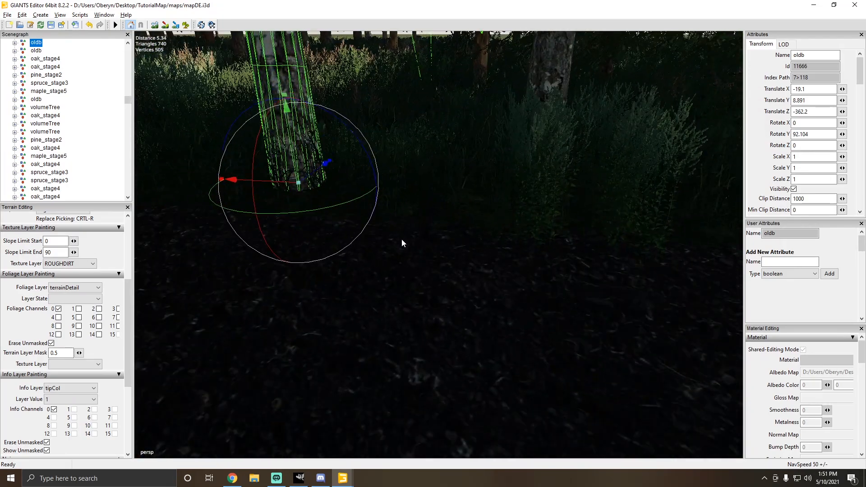
{"action": "scroll", "coordinate": [400, 239], "scroll_direction": "down", "scroll_amount": 1}
{"action": "left_click_drag", "start_coordinate": [370, 230], "coordinate": [265, 205], "text": "alt"}
{"action": "left_click_drag", "start_coordinate": [323, 224], "coordinate": [389, 257], "text": "alt"}
{"action": "scroll", "coordinate": [389, 258], "scroll_direction": "down", "scroll_amount": 5}
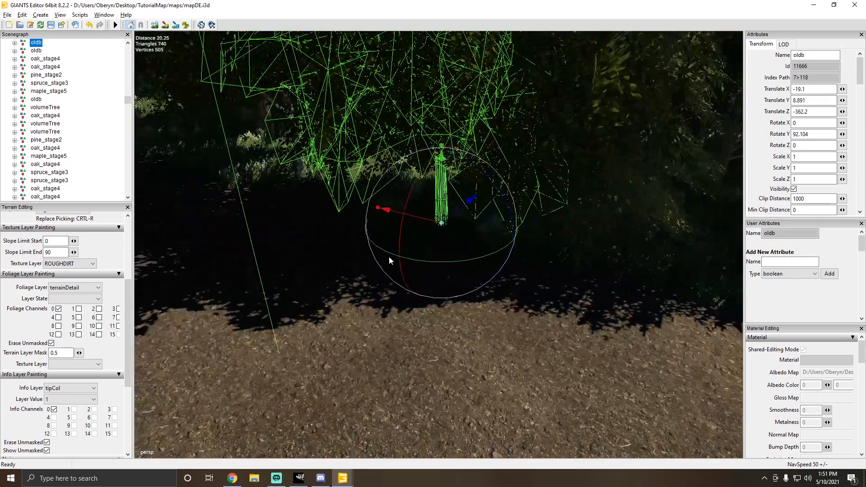
{"action": "scroll", "coordinate": [389, 257], "scroll_direction": "down", "scroll_amount": 1}
{"action": "key", "text": "ctrl+b"}
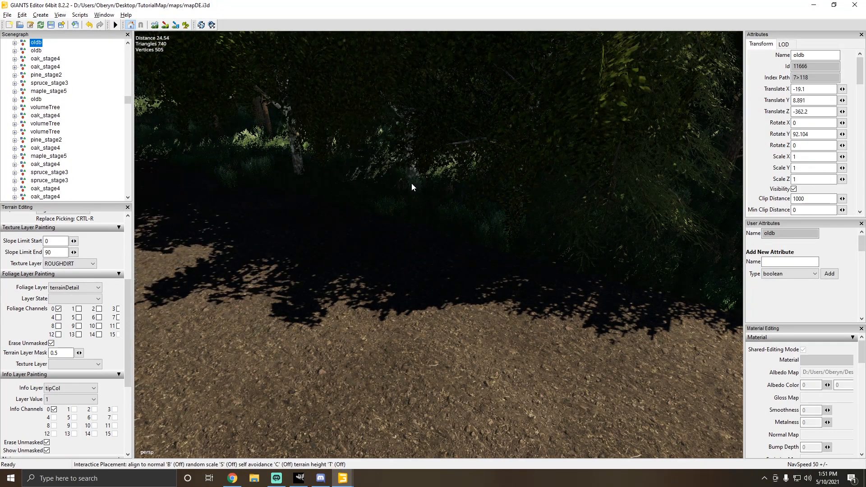
{"action": "left_click", "coordinate": [412, 184]}
Step: Reposition the next two trees along the dirt edge farther inside the belt with interactive placement
{"action": "left_click", "coordinate": [527, 208]}
{"action": "key", "text": "ctrl+b"}
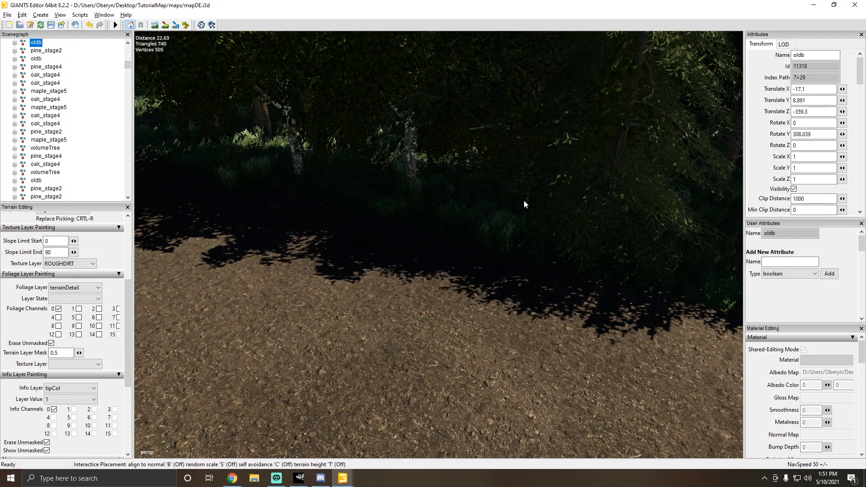
{"action": "left_click", "coordinate": [548, 216]}
{"action": "left_click_drag", "start_coordinate": [397, 226], "coordinate": [530, 221], "text": "alt"}
{"action": "left_click", "coordinate": [530, 209]}
{"action": "key", "text": "ctrl+b"}
{"action": "left_click", "coordinate": [731, 264]}
Step: Move another tree from the dirt edge into the tree belt with interactive placement
{"action": "scroll", "coordinate": [551, 242], "scroll_direction": "up", "scroll_amount": 3}
{"action": "left_click_drag", "start_coordinate": [474, 252], "coordinate": [379, 170], "text": "alt"}
{"action": "scroll", "coordinate": [552, 241], "scroll_direction": "down", "scroll_amount": 3}
{"action": "left_click", "coordinate": [408, 194]}
{"action": "key", "text": "ctrl+b"}
{"action": "left_click", "coordinate": [391, 190]}
Step: Shift the two oak_stage4 trees overhanging the dirt field sideways into the tree belt
{"action": "scroll", "coordinate": [356, 196], "scroll_direction": "up", "scroll_amount": 3}
{"action": "scroll", "coordinate": [326, 131], "scroll_direction": "up", "scroll_amount": 3}
{"action": "scroll", "coordinate": [392, 178], "scroll_direction": "down", "scroll_amount": 3}
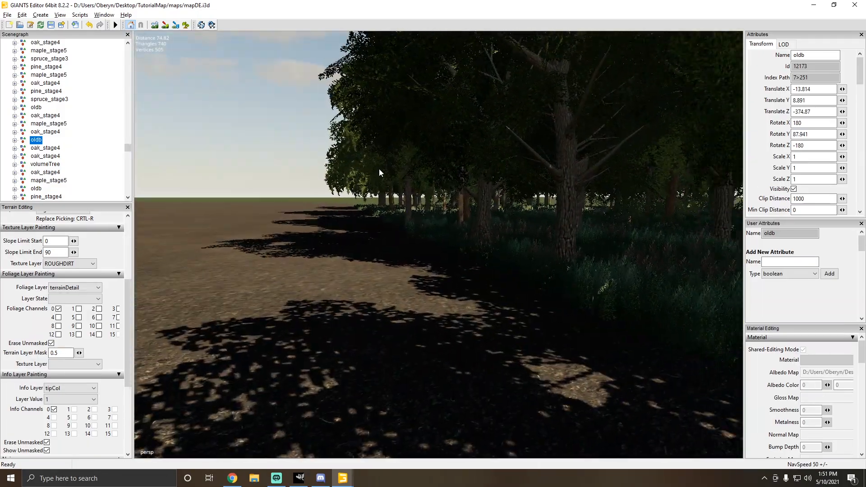
{"action": "left_click", "coordinate": [567, 218]}
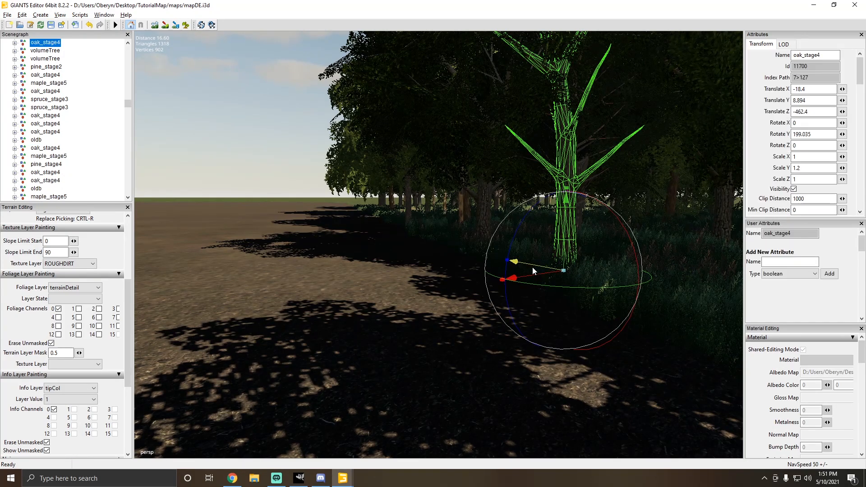
{"action": "left_click", "coordinate": [480, 244]}
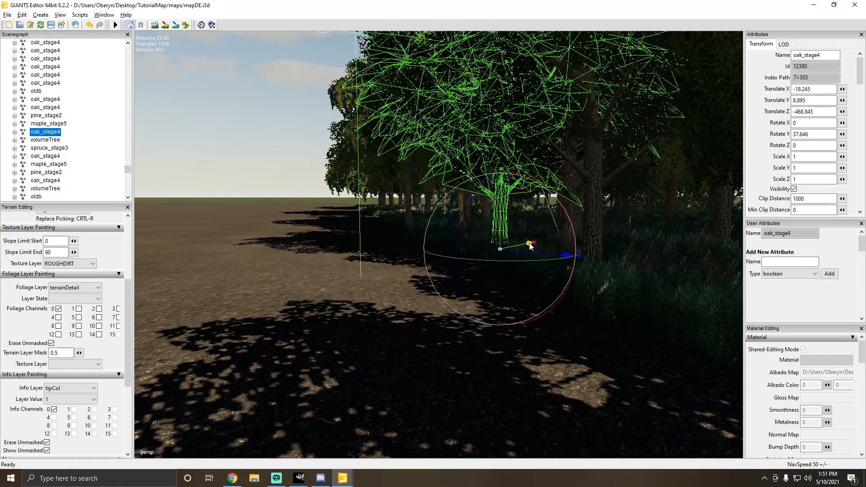
{"action": "left_click_drag", "start_coordinate": [529, 244], "coordinate": [543, 242]}
{"action": "left_click_drag", "start_coordinate": [444, 246], "coordinate": [422, 228], "text": "alt"}
{"action": "scroll", "coordinate": [422, 227], "scroll_direction": "up", "scroll_amount": 3}
Step: Select the pine_stage2 at the field edge, and shift the nearby pine_stage4 into the undergrowth
{"action": "left_click", "coordinate": [502, 259]}
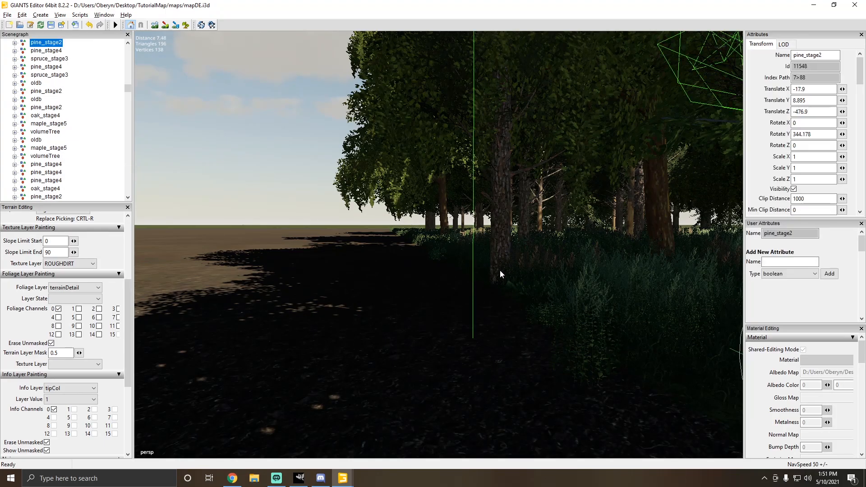
{"action": "left_click_drag", "start_coordinate": [500, 271], "coordinate": [421, 247], "text": "alt"}
{"action": "left_click", "coordinate": [395, 255]}
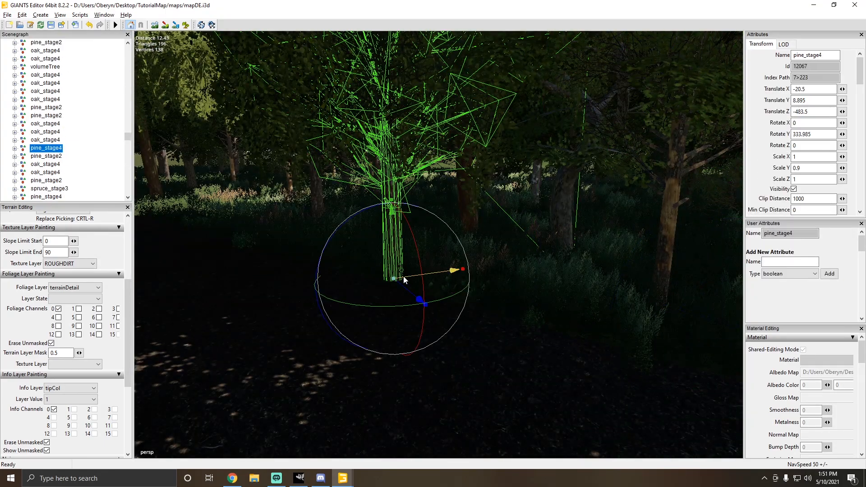
{"action": "left_click_drag", "start_coordinate": [405, 280], "coordinate": [447, 227]}
Step: Select an oak_stage4 on the grass side of the tree belt and inspect the belt around it
{"action": "scroll", "coordinate": [335, 236], "scroll_direction": "up", "scroll_amount": 3}
{"action": "scroll", "coordinate": [436, 256], "scroll_direction": "up", "scroll_amount": 2}
{"action": "scroll", "coordinate": [472, 216], "scroll_direction": "down", "scroll_amount": 3}
{"action": "scroll", "coordinate": [470, 260], "scroll_direction": "down", "scroll_amount": 4}
{"action": "scroll", "coordinate": [424, 250], "scroll_direction": "up", "scroll_amount": 5}
{"action": "left_click", "coordinate": [431, 245]}
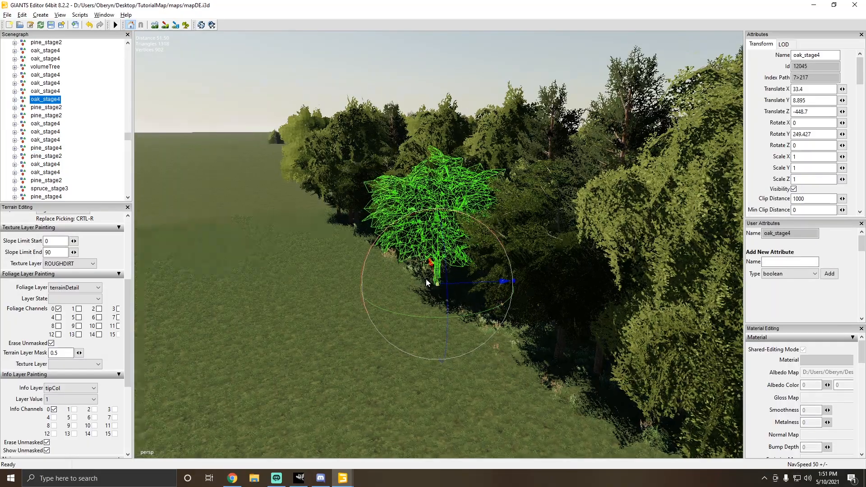
{"action": "left_click_drag", "start_coordinate": [425, 279], "coordinate": [557, 250], "text": "alt"}
{"action": "scroll", "coordinate": [558, 250], "scroll_direction": "down", "scroll_amount": 5}
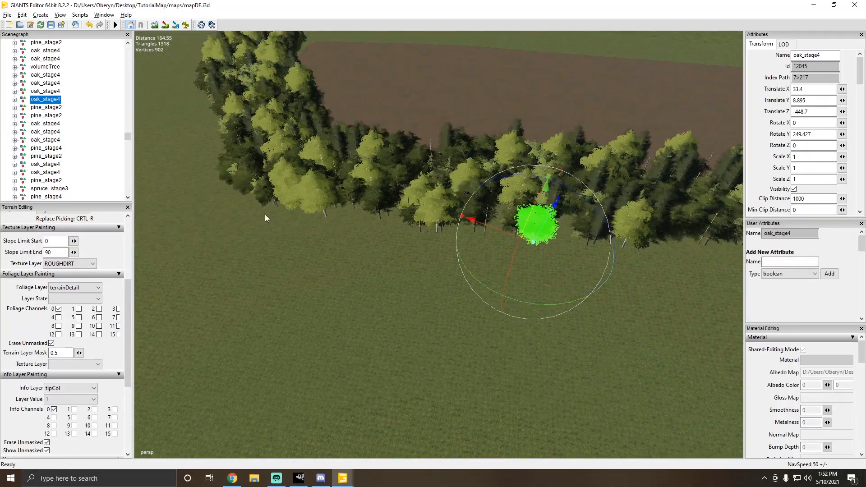
{"action": "scroll", "coordinate": [524, 182], "scroll_direction": "up", "scroll_amount": 4}
{"action": "left_click_drag", "start_coordinate": [264, 214], "coordinate": [415, 231], "text": "alt"}
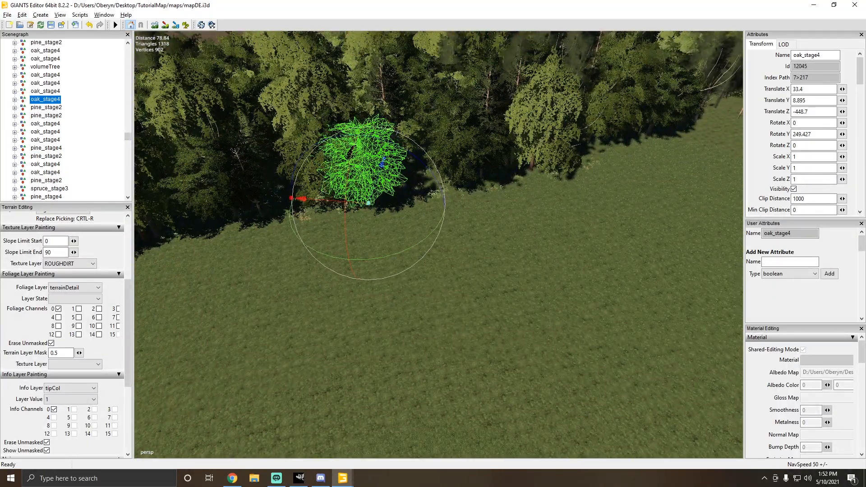
Step: Review the farmstead trees along Iowa String Rd in the Google Maps satellite view and return to GIANTS Editor
{"action": "key", "text": "alt+Tab"}
{"action": "double_click", "coordinate": [397, 96]}
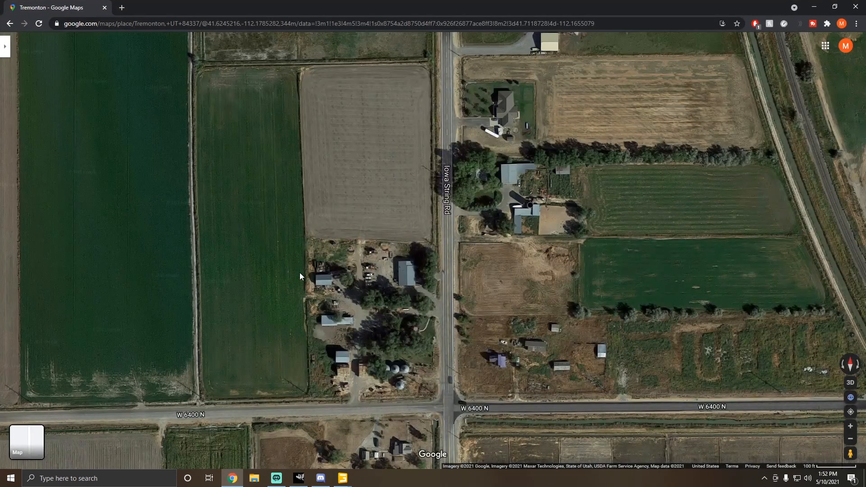
{"action": "scroll", "coordinate": [365, 392], "scroll_direction": "up", "scroll_amount": 1}
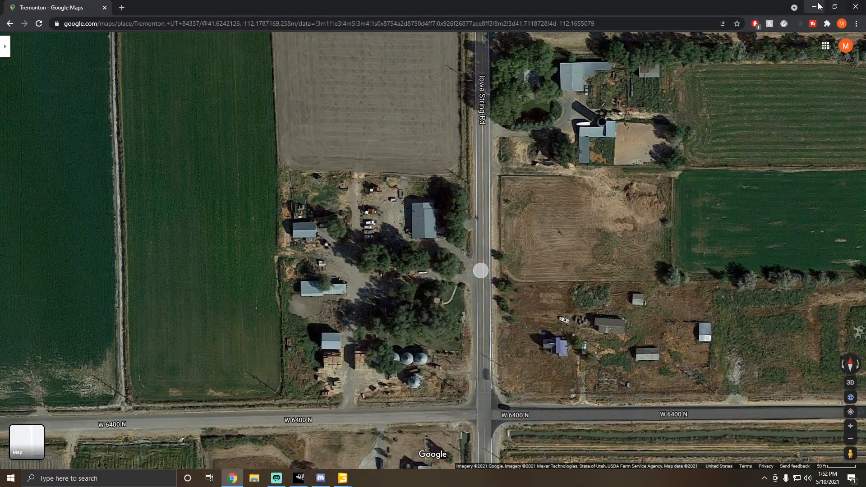
{"action": "left_click", "coordinate": [815, 6]}
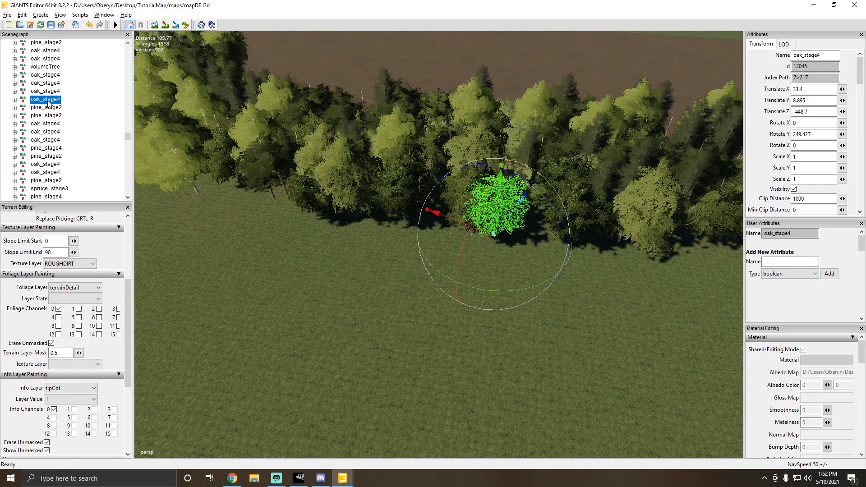
Step: Duplicate the selected oak_stage4 and place the copy on the open grass at about X 68, Z -390
{"action": "key", "text": "ctrl+d"}
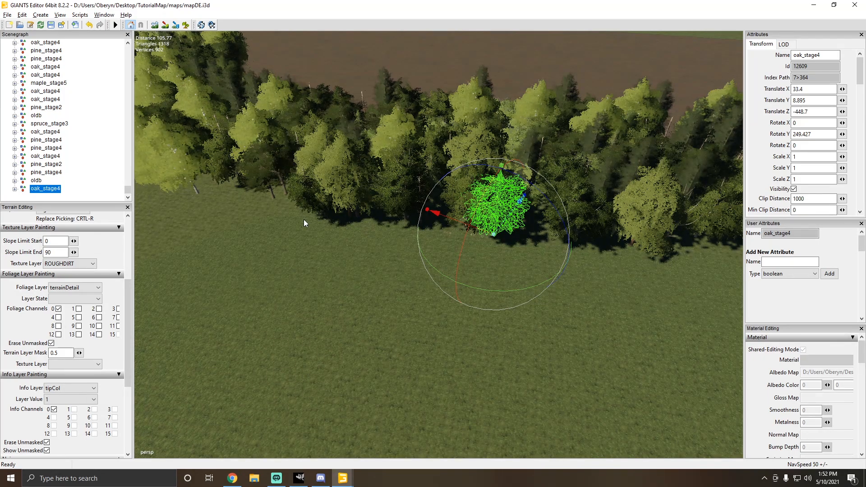
{"action": "key", "text": "ctrl+b"}
{"action": "left_click", "coordinate": [201, 307]}
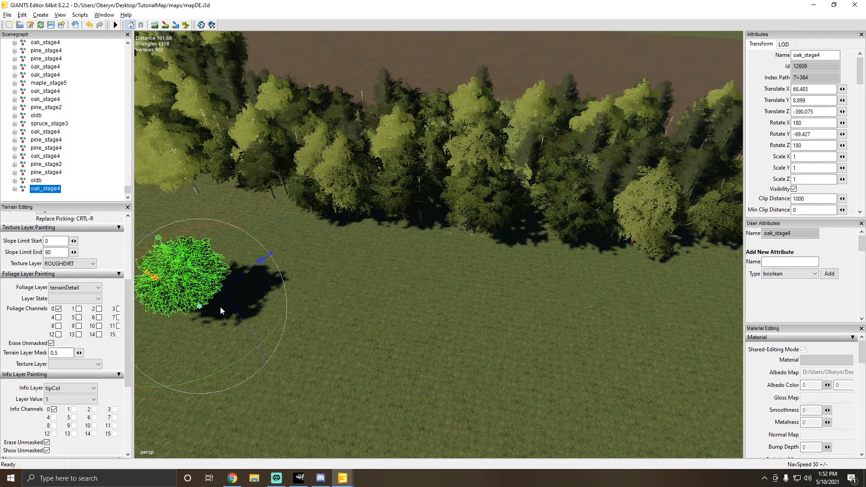
Step: Move the duplicated oak_stage4 to a distant grass area at about X -465, Z 114 with interactive placement
{"action": "left_click_drag", "start_coordinate": [378, 266], "coordinate": [424, 210], "text": "alt"}
{"action": "scroll", "coordinate": [261, 210], "scroll_direction": "up", "scroll_amount": 4}
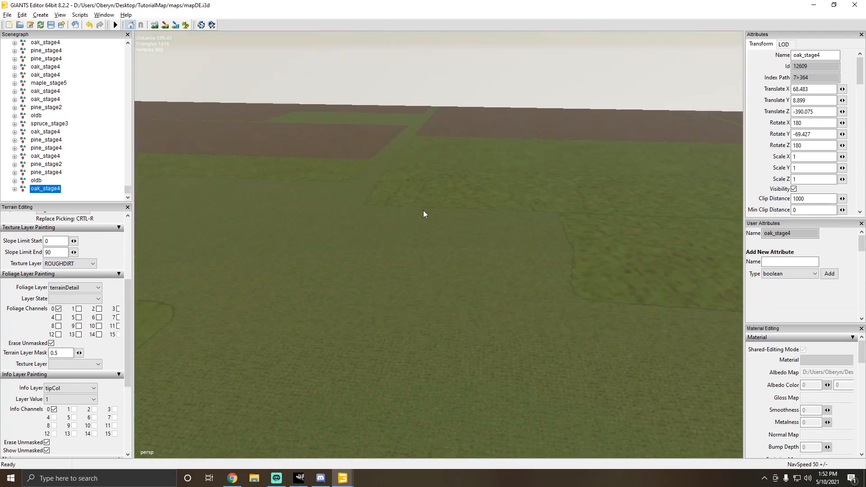
{"action": "scroll", "coordinate": [466, 169], "scroll_direction": "up", "scroll_amount": 3}
{"action": "left_click_drag", "start_coordinate": [466, 175], "coordinate": [383, 269], "text": "alt"}
{"action": "scroll", "coordinate": [399, 246], "scroll_direction": "up", "scroll_amount": 3}
{"action": "key", "text": "ctrl+b"}
{"action": "left_click", "coordinate": [402, 227]}
{"action": "scroll", "coordinate": [383, 269], "scroll_direction": "up", "scroll_amount": 4}
{"action": "left_click_drag", "start_coordinate": [384, 235], "coordinate": [386, 188], "text": "alt"}
{"action": "left_click_drag", "start_coordinate": [418, 199], "coordinate": [398, 194]}
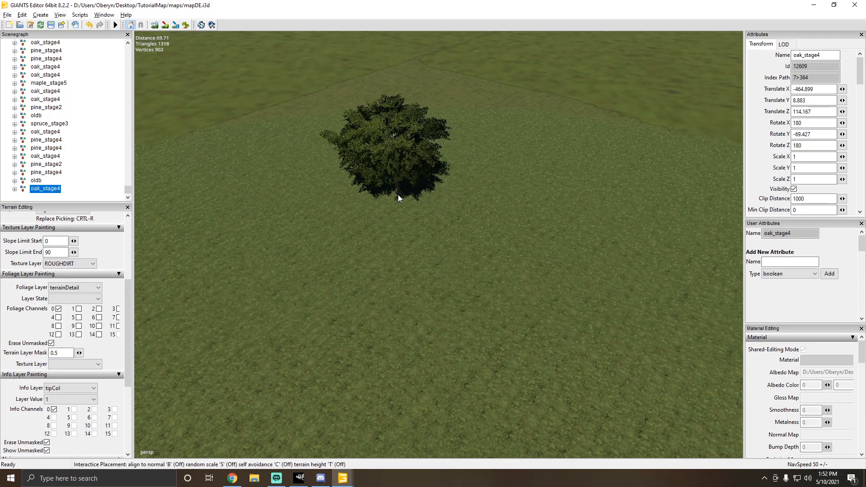
Step: Duplicate the oak_stage4 repeatedly and place the copies beside it to form a cluster of four trees
{"action": "key", "text": "ctrl+d"}
{"action": "left_click_drag", "start_coordinate": [400, 193], "coordinate": [504, 289]}
{"action": "key", "text": "ctrl+d"}
{"action": "key", "text": "ctrl+d"}
{"action": "right_click_drag", "start_coordinate": [502, 285], "coordinate": [421, 293], "text": "alt"}
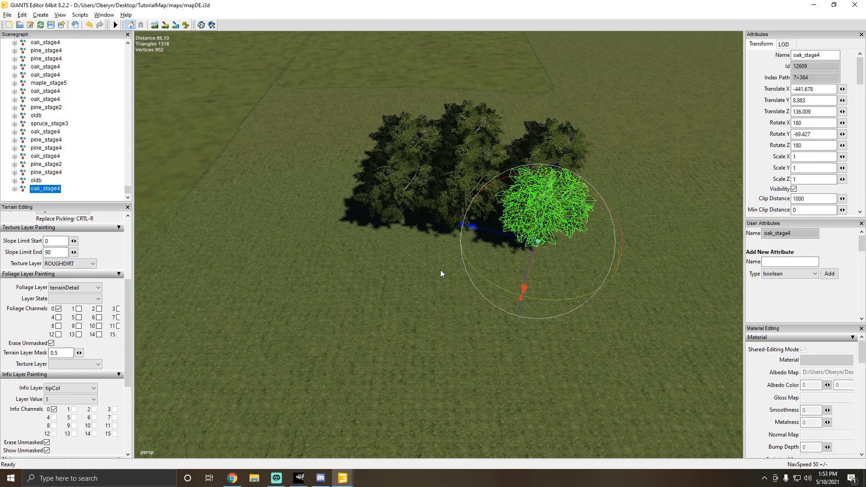
Step: Place more oak_stage4 duplicates in a second group beside the first cluster and compare the Rotate Y values of two copies
{"action": "left_click_drag", "start_coordinate": [441, 270], "coordinate": [716, 358]}
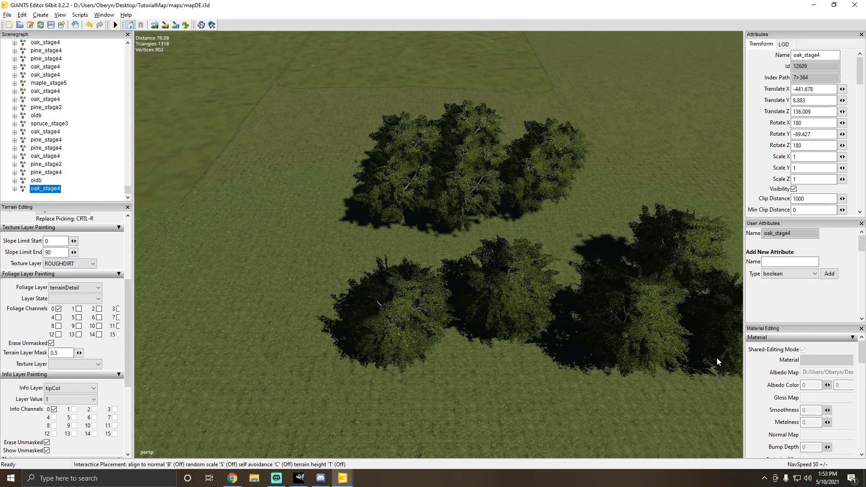
{"action": "left_click", "coordinate": [395, 324]}
{"action": "left_click", "coordinate": [394, 324]}
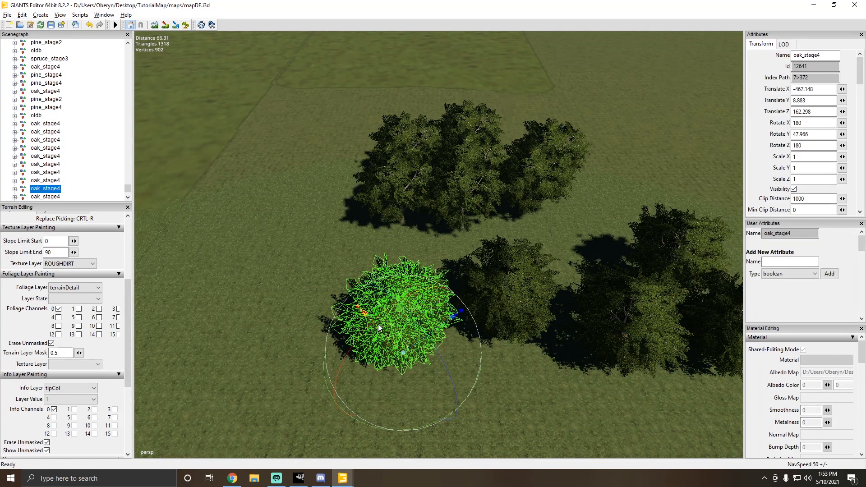
{"action": "left_click", "coordinate": [508, 286]}
{"action": "left_click_drag", "start_coordinate": [820, 132], "coordinate": [775, 143]}
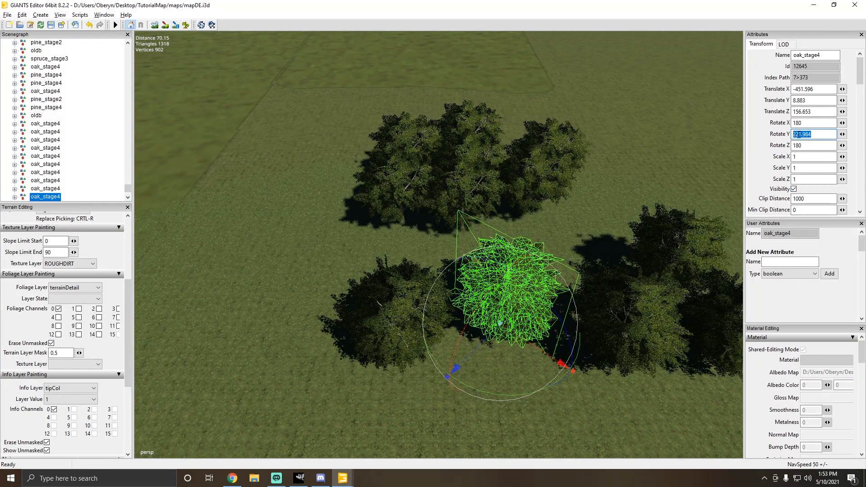
Step: Examine the oak_stage4 clusters from several angles and distances to judge how the grouping looks
{"action": "left_click_drag", "start_coordinate": [485, 242], "coordinate": [401, 204], "text": "alt"}
{"action": "left_click", "coordinate": [367, 218]}
{"action": "left_click_drag", "start_coordinate": [371, 258], "coordinate": [315, 225], "text": "alt"}
{"action": "left_click", "coordinate": [319, 179]}
{"action": "left_click_drag", "start_coordinate": [320, 178], "coordinate": [405, 262], "text": "alt"}
{"action": "left_click", "coordinate": [430, 224]}
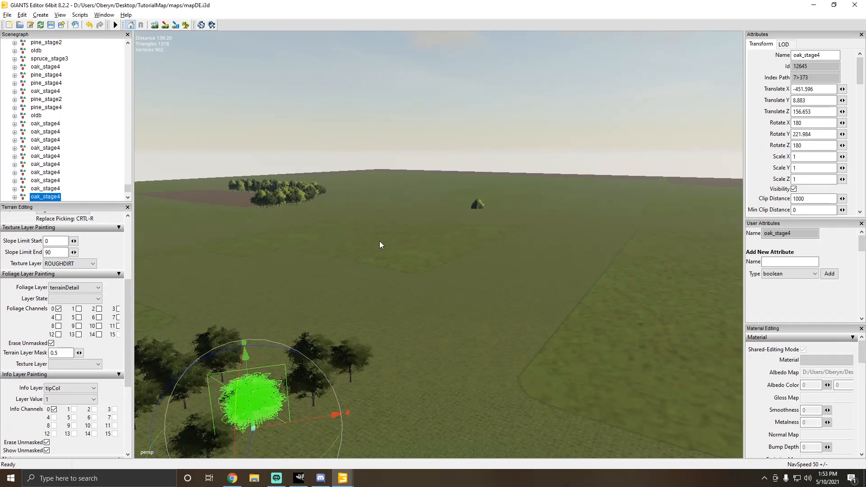
{"action": "key", "text": "f"}
{"action": "left_click_drag", "start_coordinate": [385, 264], "coordinate": [382, 283], "text": "alt"}
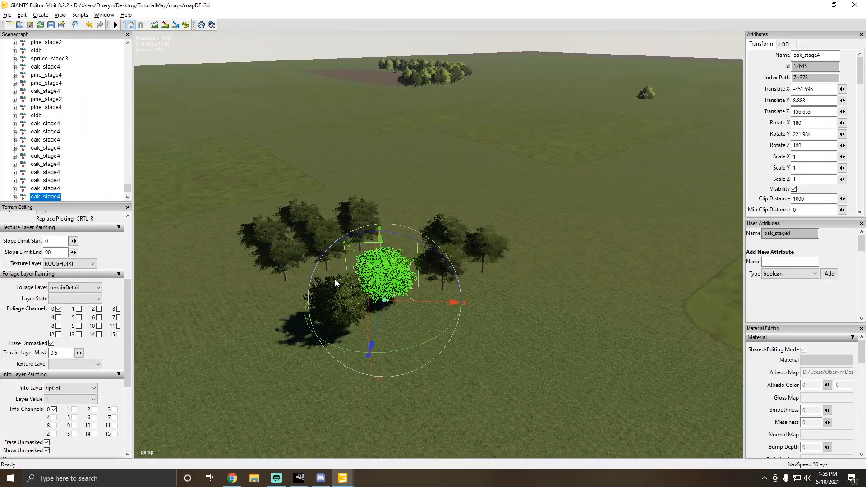
{"action": "scroll", "coordinate": [337, 281], "scroll_direction": "up", "scroll_amount": 8}
{"action": "left_click_drag", "start_coordinate": [380, 283], "coordinate": [294, 330], "text": "alt"}
{"action": "scroll", "coordinate": [380, 299], "scroll_direction": "up", "scroll_amount": 5}
{"action": "scroll", "coordinate": [393, 303], "scroll_direction": "down", "scroll_amount": 12}
{"action": "scroll", "coordinate": [476, 266], "scroll_direction": "up", "scroll_amount": 8}
{"action": "scroll", "coordinate": [369, 317], "scroll_direction": "down", "scroll_amount": 8}
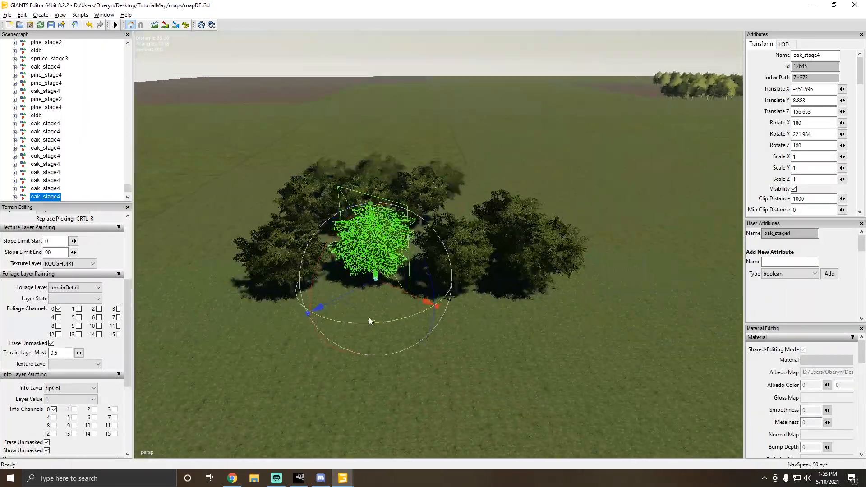
Step: Look over the distant curved tree belt beside the brown field from above
{"action": "left_click_drag", "start_coordinate": [371, 316], "coordinate": [404, 271], "text": "alt"}
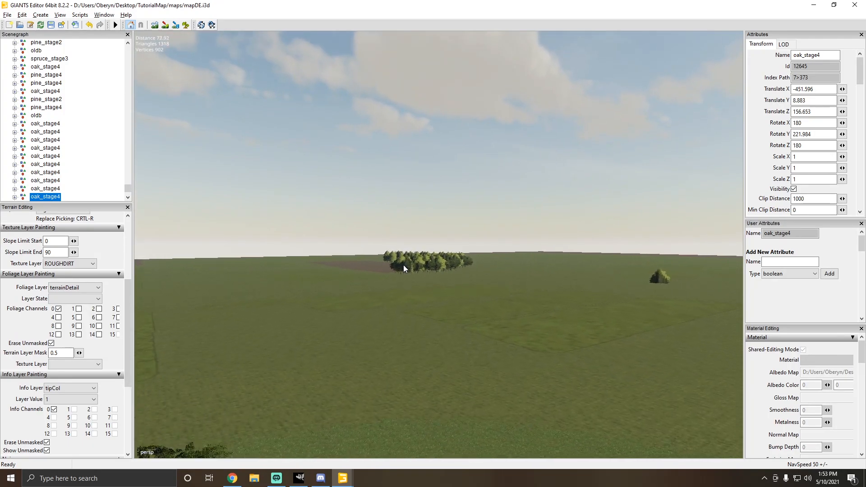
{"action": "scroll", "coordinate": [404, 264], "scroll_direction": "up", "scroll_amount": 8}
{"action": "scroll", "coordinate": [386, 300], "scroll_direction": "down", "scroll_amount": 8}
{"action": "left_click_drag", "start_coordinate": [386, 300], "coordinate": [411, 302], "text": "alt"}
{"action": "scroll", "coordinate": [500, 237], "scroll_direction": "up", "scroll_amount": 5}
{"action": "scroll", "coordinate": [412, 302], "scroll_direction": "down", "scroll_amount": 10}
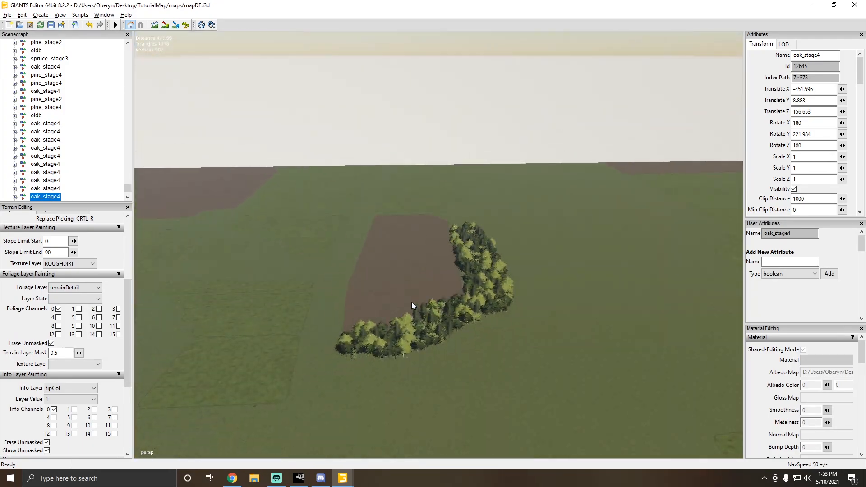
Step: Open the Trees image from the desktop's New folder (6) in GIMP and bring it to the front
{"action": "left_click", "coordinate": [820, 4]}
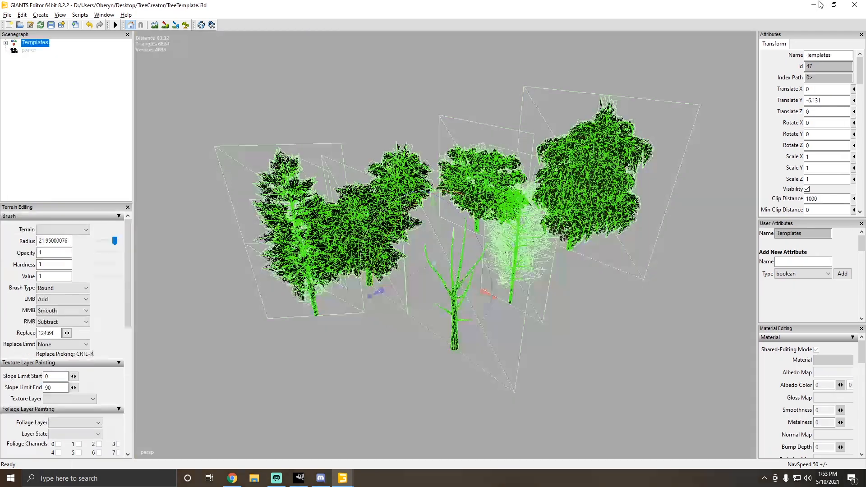
{"action": "left_click", "coordinate": [820, 5]}
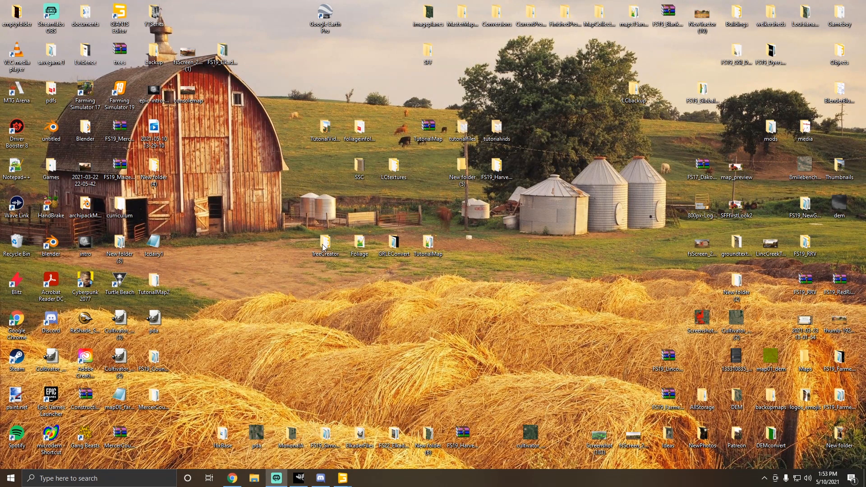
{"action": "double_click", "coordinate": [428, 438]}
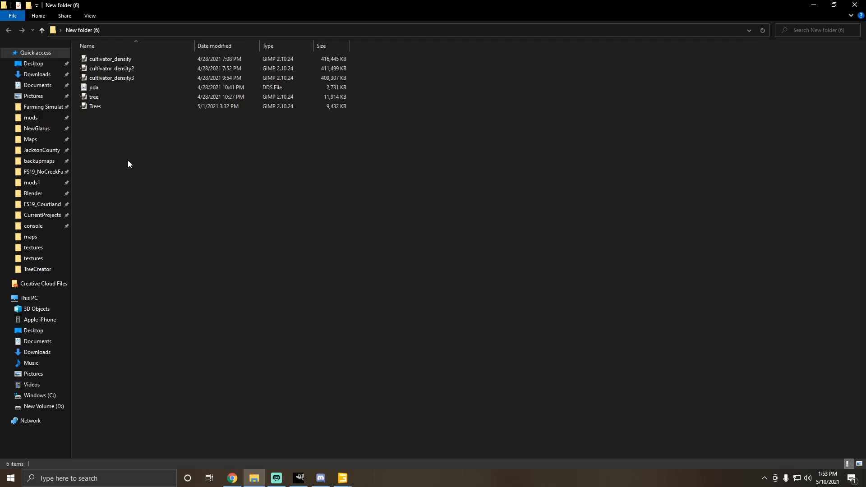
{"action": "left_click", "coordinate": [102, 107]}
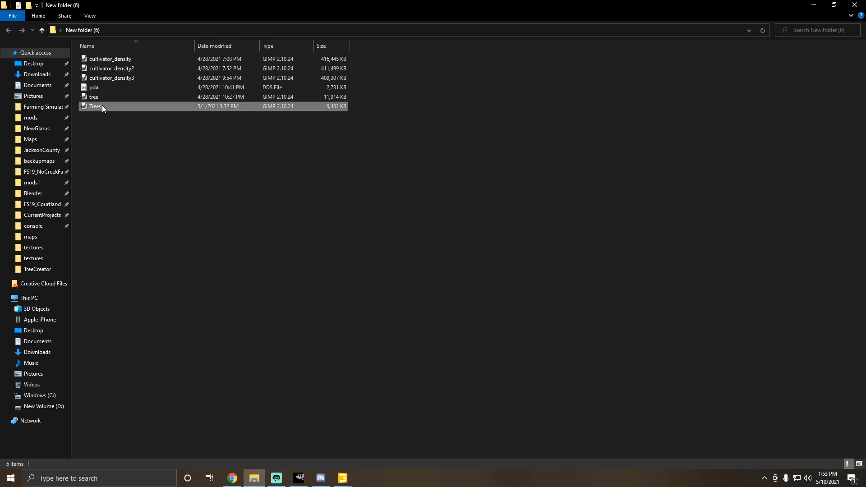
{"action": "double_click", "coordinate": [102, 106]}
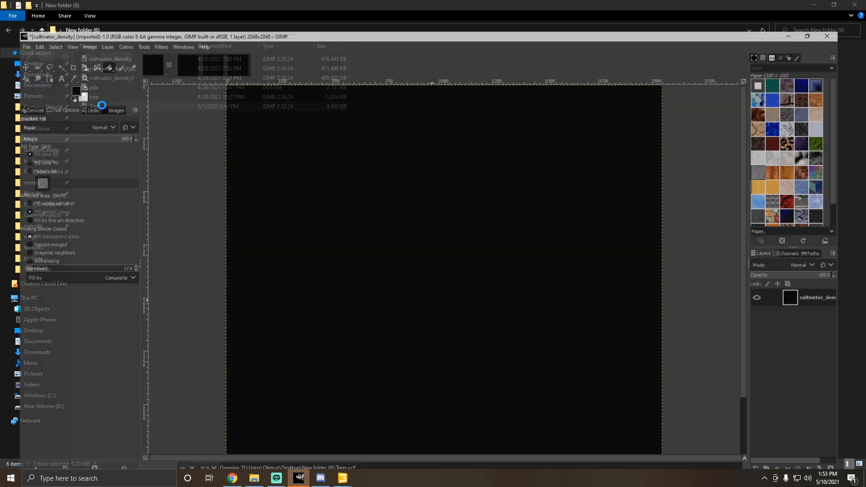
{"action": "left_click", "coordinate": [213, 40]}
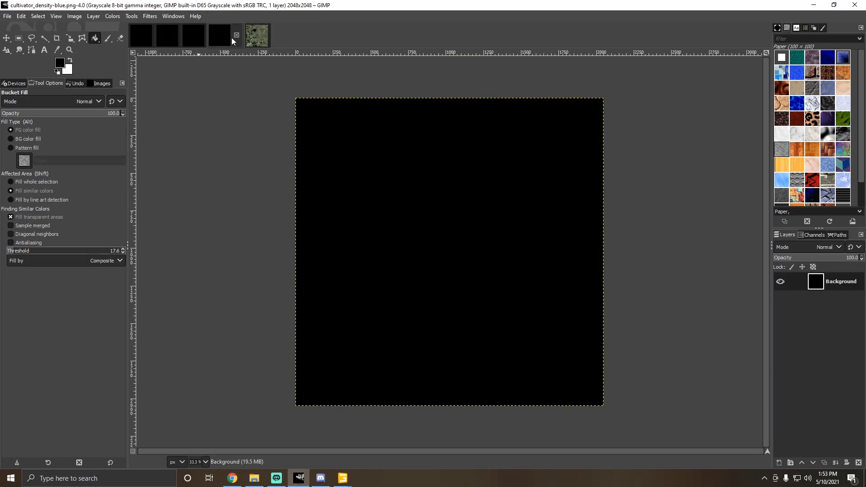
{"action": "left_click", "coordinate": [259, 39]}
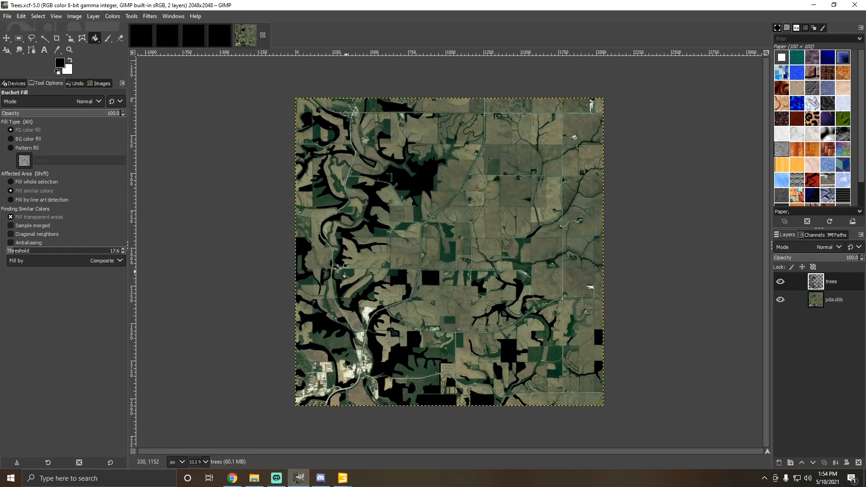
Step: View the Trees image at 50 % zoom and examine the black tree areas painted over the satellite map
{"action": "left_click", "coordinate": [206, 462]}
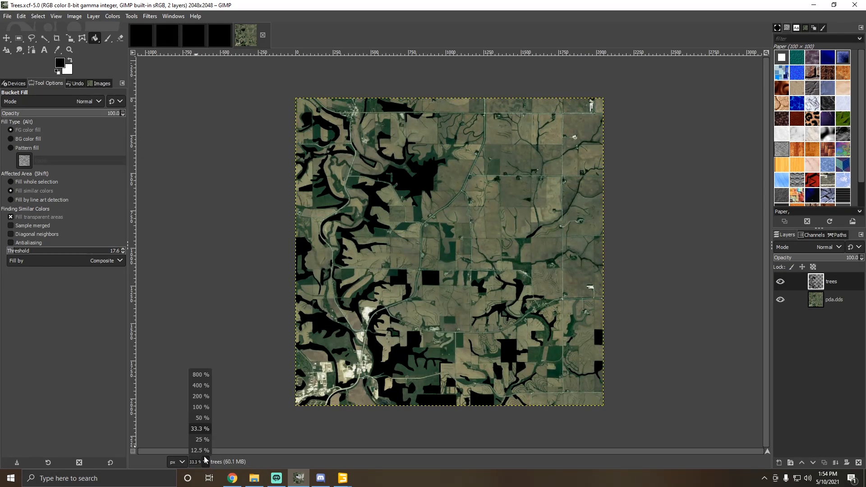
{"action": "left_click", "coordinate": [203, 418]}
{"action": "scroll", "coordinate": [311, 300], "scroll_direction": "up", "scroll_amount": 2}
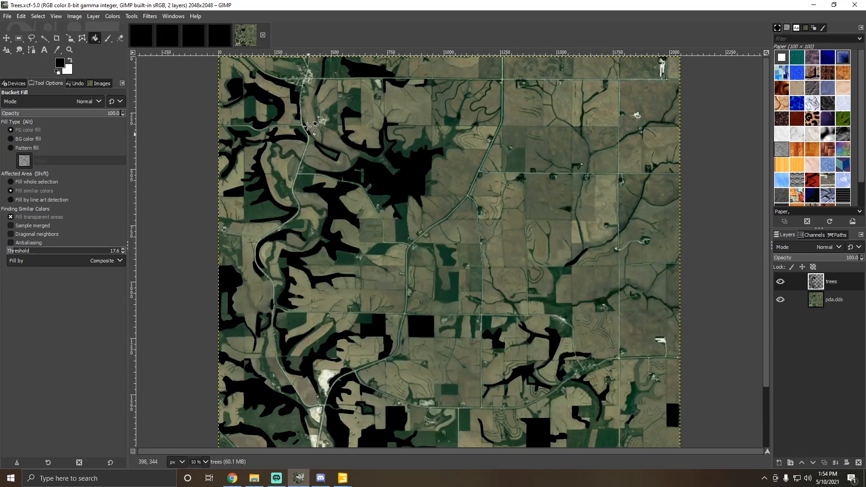
{"action": "scroll", "coordinate": [319, 219], "scroll_direction": "down", "scroll_amount": 3}
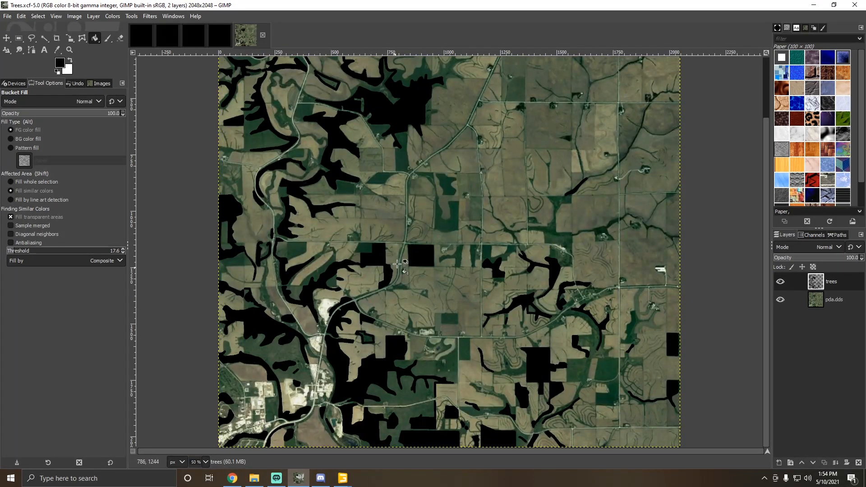
Step: Sample the foreground color from a black tree area of the trees layer, 010000 in HTML notation, and accept it
{"action": "left_click", "coordinate": [60, 65]}
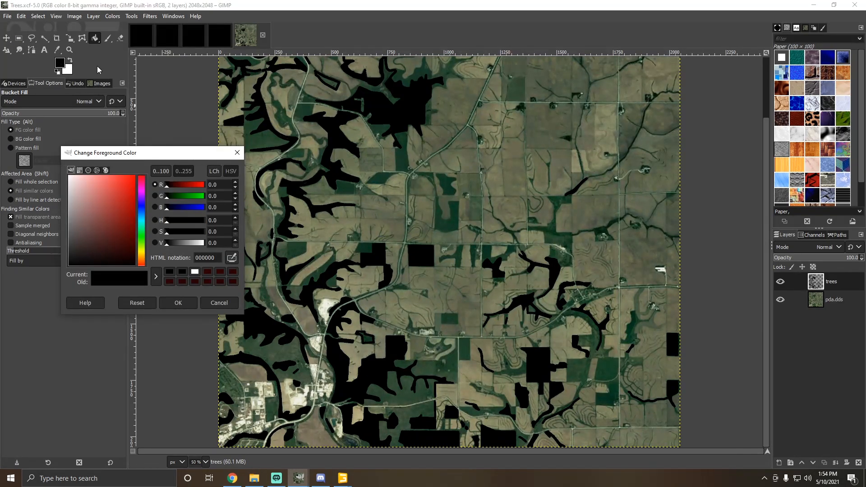
{"action": "left_click", "coordinate": [57, 50]}
{"action": "left_click", "coordinate": [398, 118]}
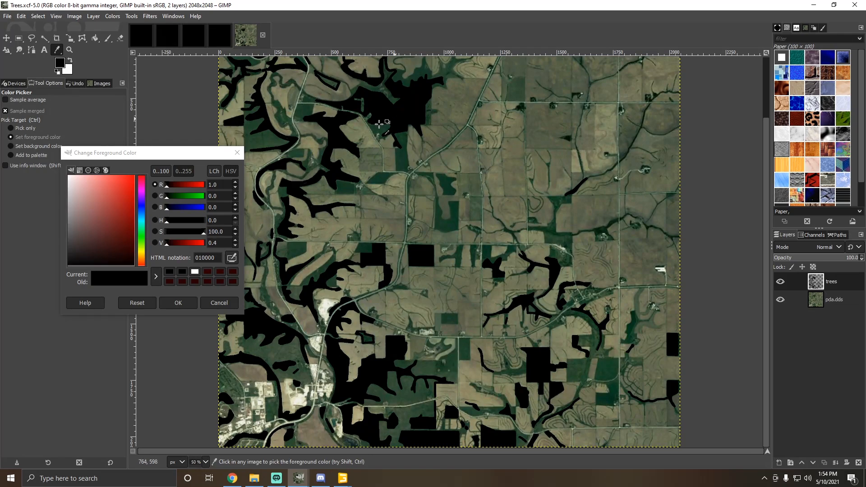
{"action": "left_click_drag", "start_coordinate": [193, 156], "coordinate": [192, 61]}
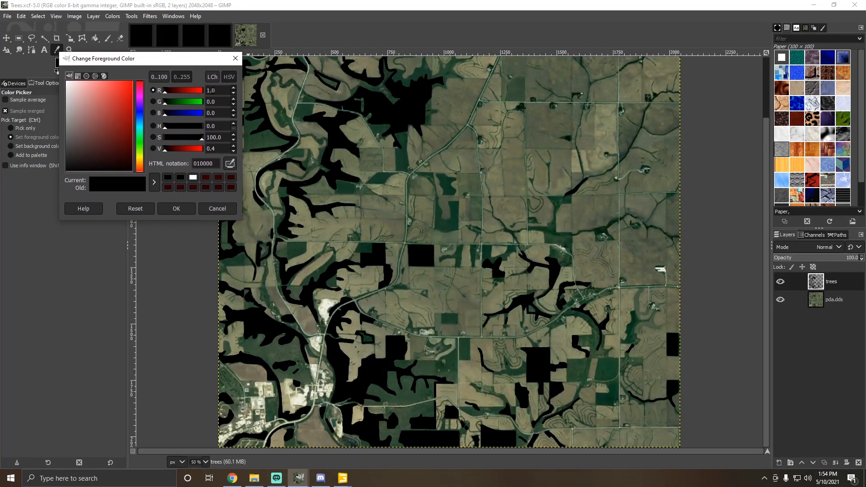
{"action": "left_click_drag", "start_coordinate": [216, 90], "coordinate": [162, 99]}
{"action": "left_click", "coordinate": [176, 208]}
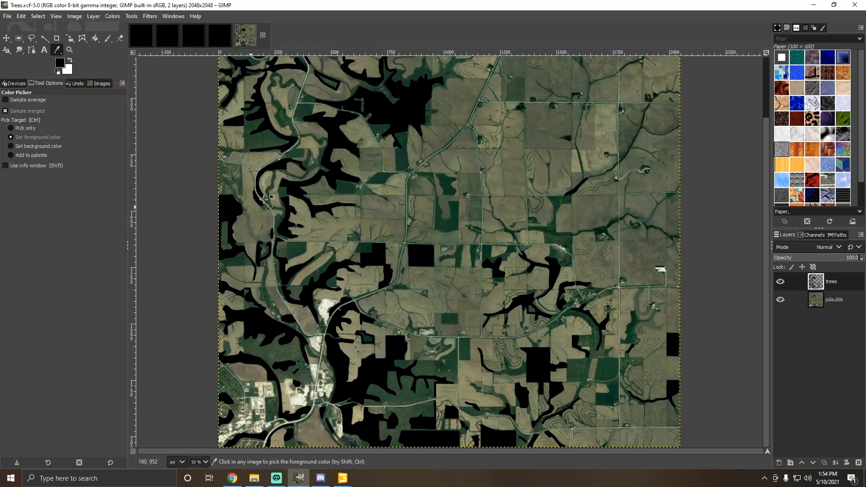
Step: Switch back to mapDE.i3d in GIANTS Editor after reviewing the painted tree areas, and close the Tree Creator script window
{"action": "scroll", "coordinate": [344, 248], "scroll_direction": "up", "scroll_amount": 3}
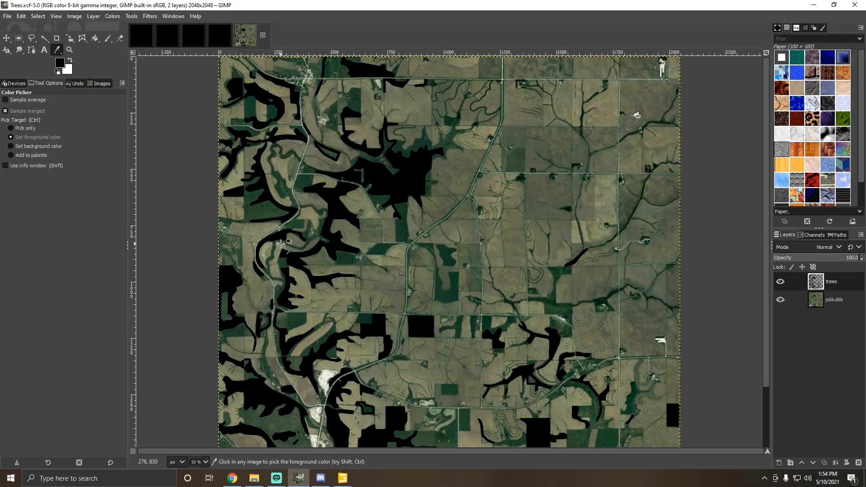
{"action": "scroll", "coordinate": [281, 243], "scroll_direction": "down", "scroll_amount": 3}
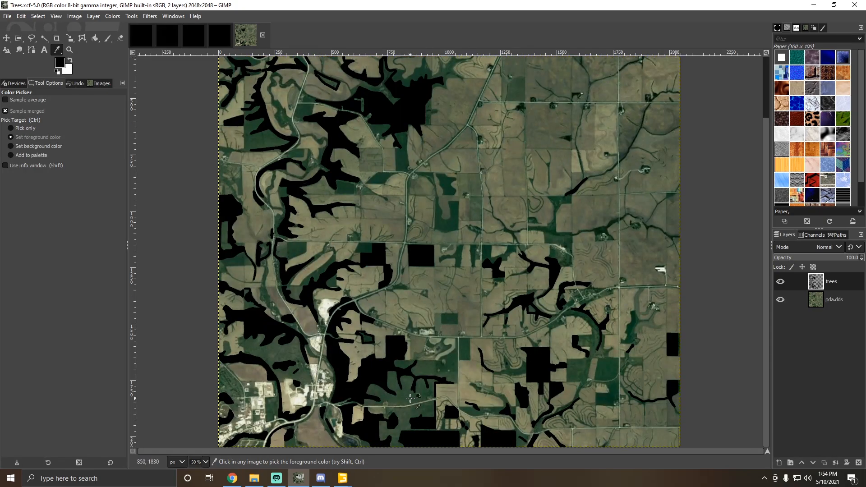
{"action": "scroll", "coordinate": [406, 398], "scroll_direction": "up", "scroll_amount": 3}
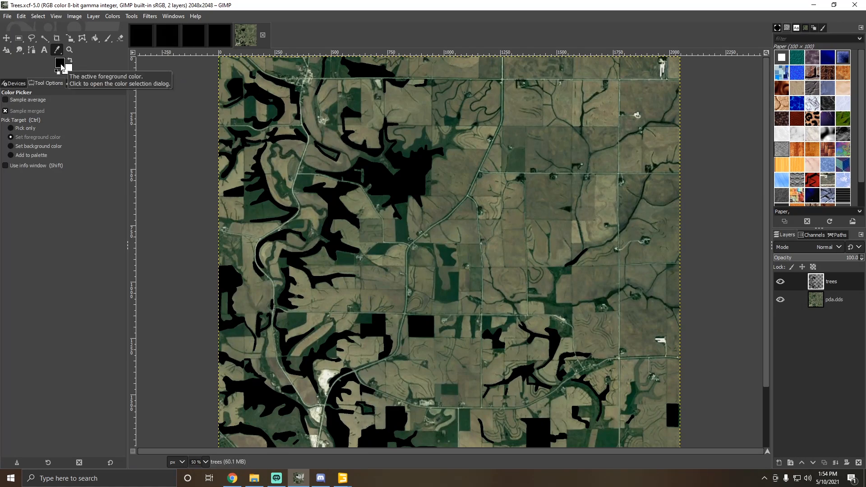
{"action": "mouse_move", "coordinate": [344, 477]}
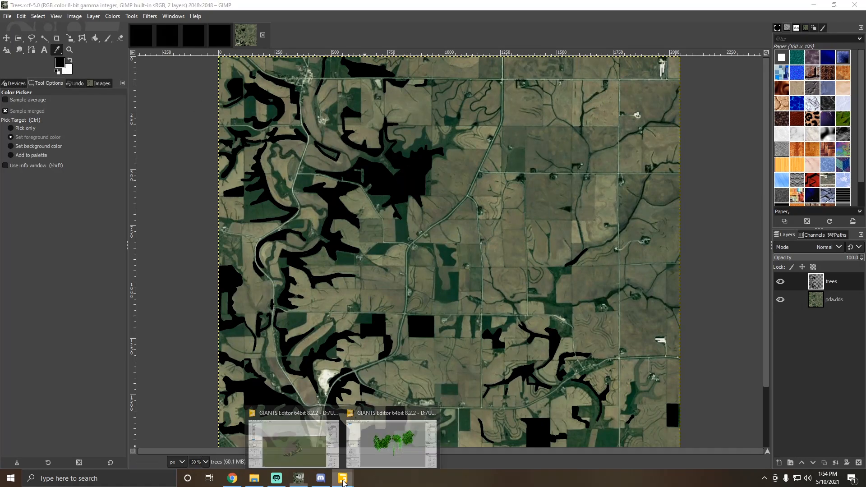
{"action": "left_click", "coordinate": [288, 435]}
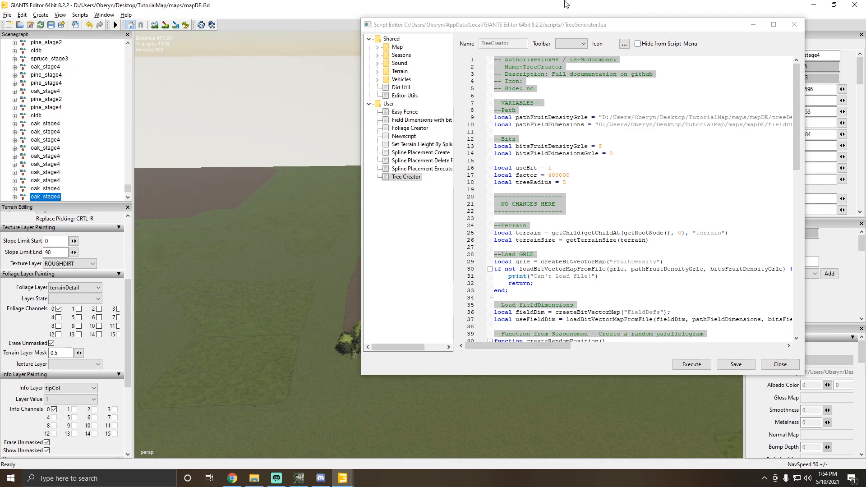
{"action": "left_click", "coordinate": [795, 24]}
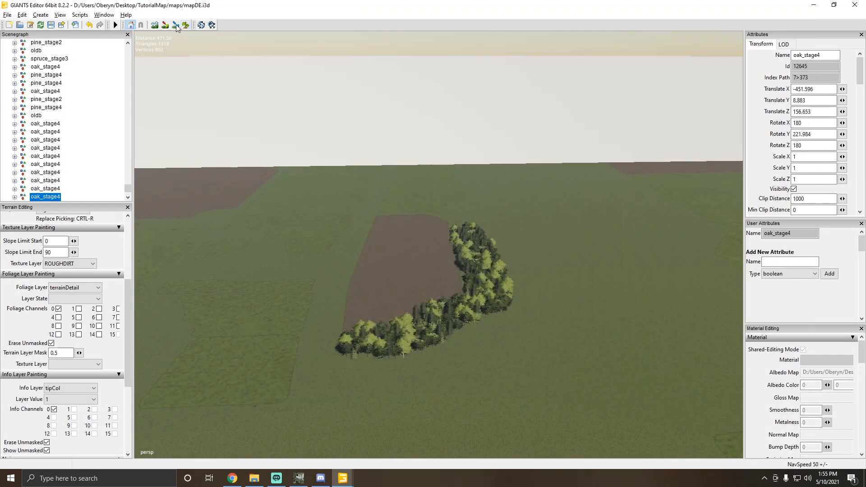
Step: Turn on info layer painting and choose treeDensity as the info layer
{"action": "left_click", "coordinate": [175, 25]}
{"action": "left_click", "coordinate": [72, 389]}
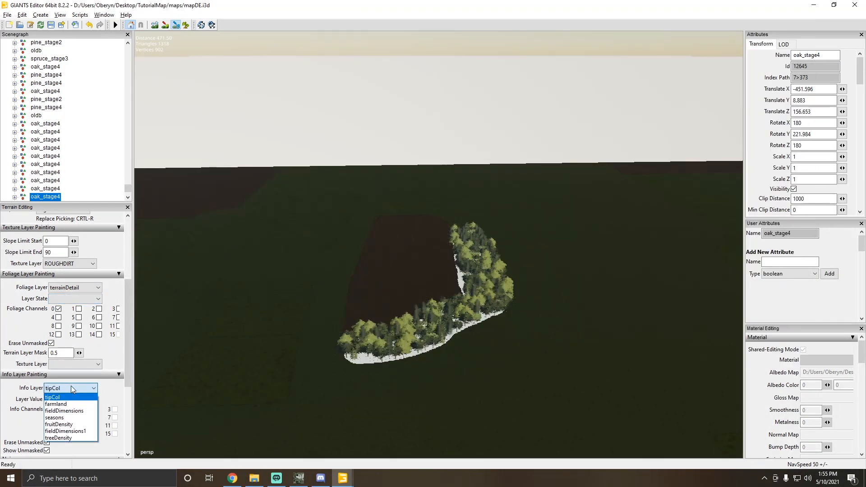
{"action": "left_click", "coordinate": [66, 438]}
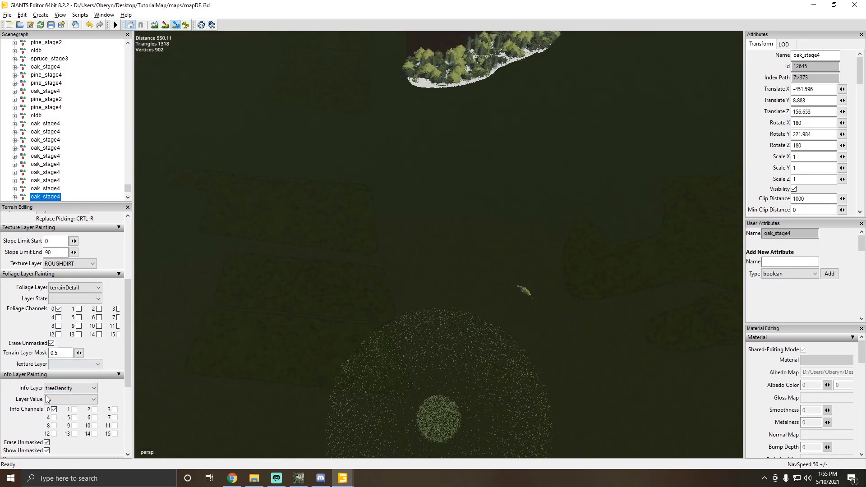
Step: Go through the treeDensity layer value options 0 and 1 and set the layer value to 1
{"action": "left_click", "coordinate": [54, 400]}
{"action": "left_click", "coordinate": [53, 402]}
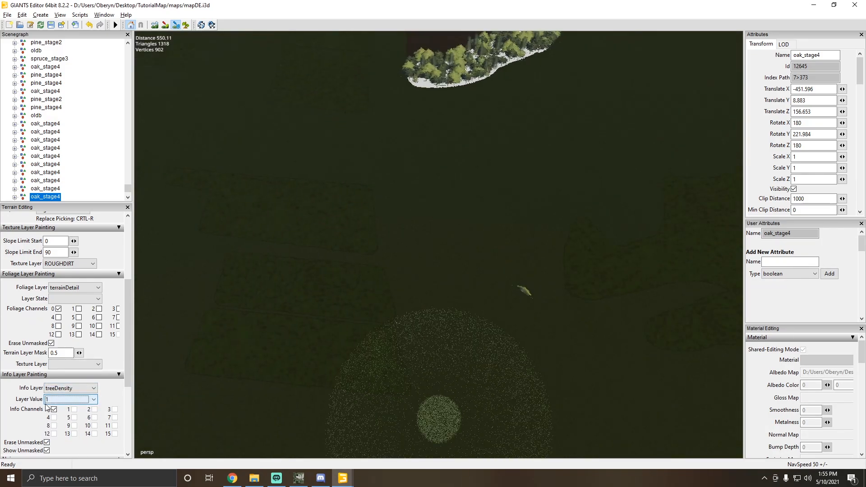
{"action": "left_click", "coordinate": [71, 401]}
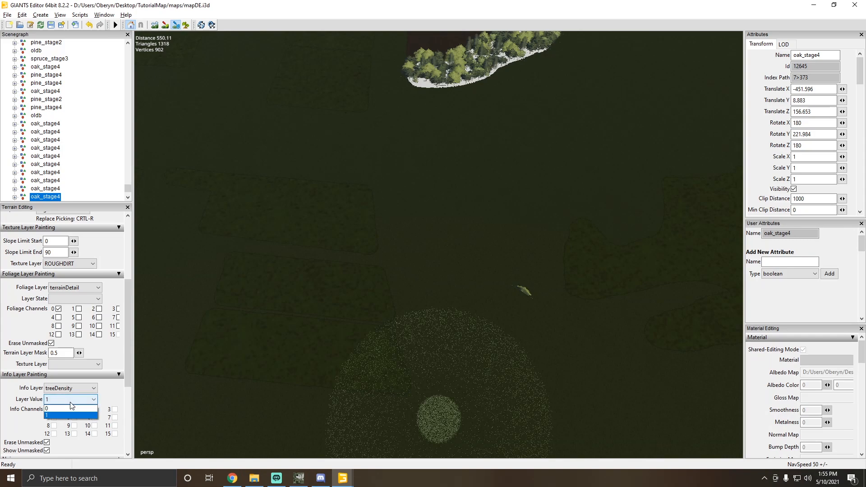
{"action": "left_click", "coordinate": [68, 408]}
{"action": "left_click", "coordinate": [73, 402]}
{"action": "left_click", "coordinate": [56, 414]}
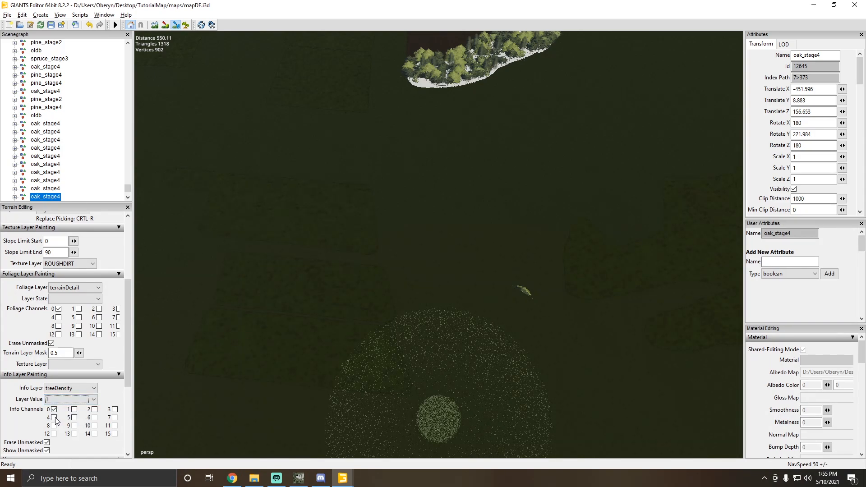
{"action": "left_click", "coordinate": [56, 401]}
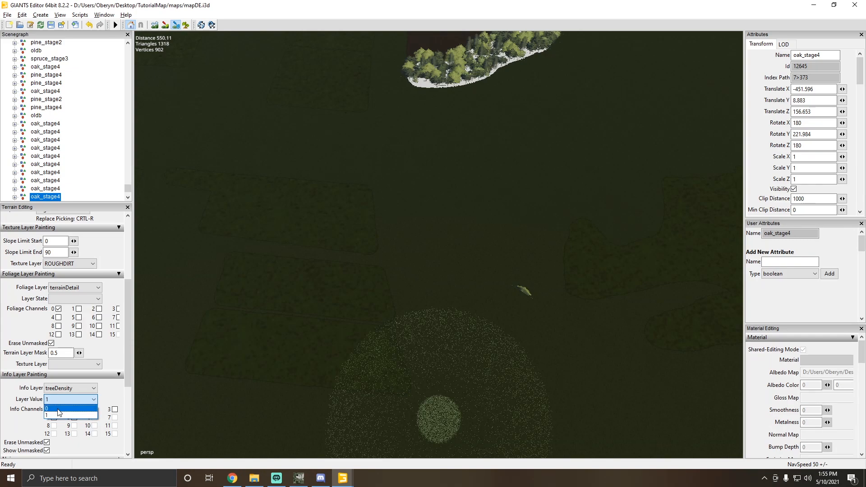
{"action": "left_click", "coordinate": [56, 415]}
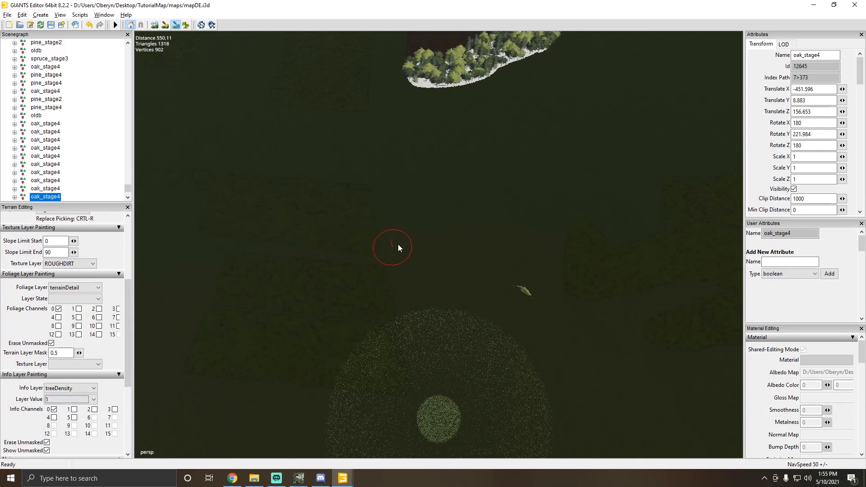
Step: Enable both info channels 0 and 1 for the treeDensity info layer, with the layer value at 0
{"action": "left_click_drag", "start_coordinate": [367, 269], "coordinate": [293, 277], "text": "alt"}
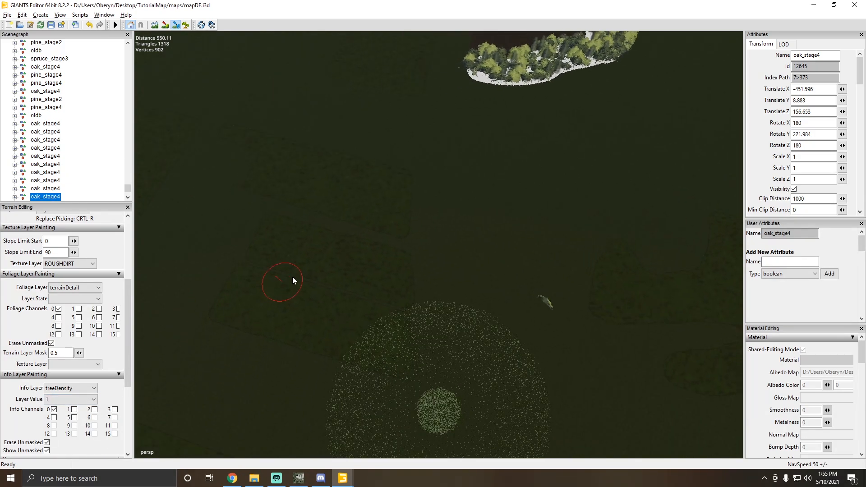
{"action": "left_click", "coordinate": [54, 410]}
{"action": "left_click", "coordinate": [70, 401]}
{"action": "left_click", "coordinate": [70, 400]}
{"action": "left_click", "coordinate": [53, 410]}
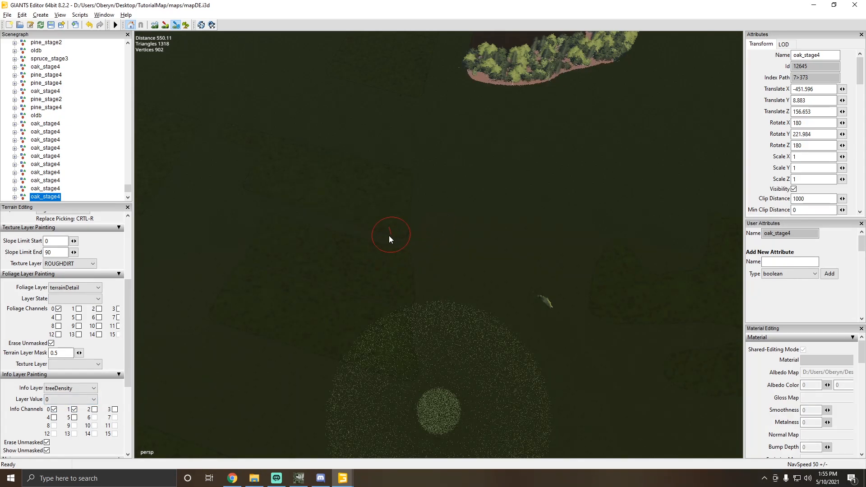
Step: Examine the painted ground around the tree cluster and turn info channel 1 off
{"action": "left_click_drag", "start_coordinate": [389, 237], "coordinate": [350, 207], "text": "alt"}
{"action": "scroll", "coordinate": [350, 207], "scroll_direction": "up", "scroll_amount": 5}
{"action": "left_click_drag", "start_coordinate": [507, 156], "coordinate": [275, 245], "text": "alt"}
{"action": "scroll", "coordinate": [256, 232], "scroll_direction": "down", "scroll_amount": 4}
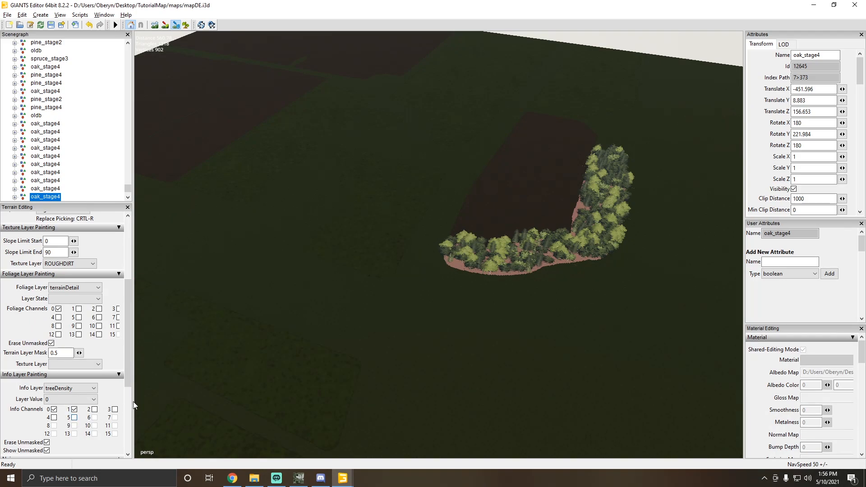
{"action": "left_click", "coordinate": [74, 410]}
Step: Switch to Trees.xcf in GIMP, review the black tree areas across the map, and check the current foreground color
{"action": "left_click", "coordinate": [814, 5]}
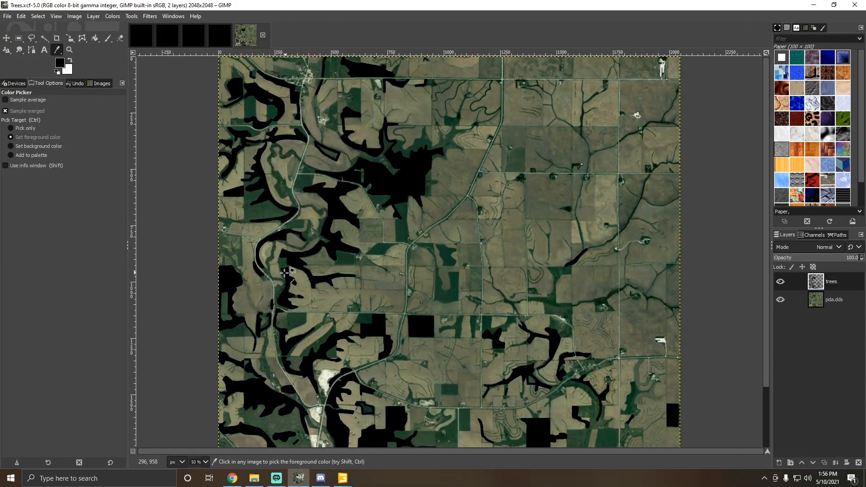
{"action": "scroll", "coordinate": [261, 235], "scroll_direction": "down", "scroll_amount": 3}
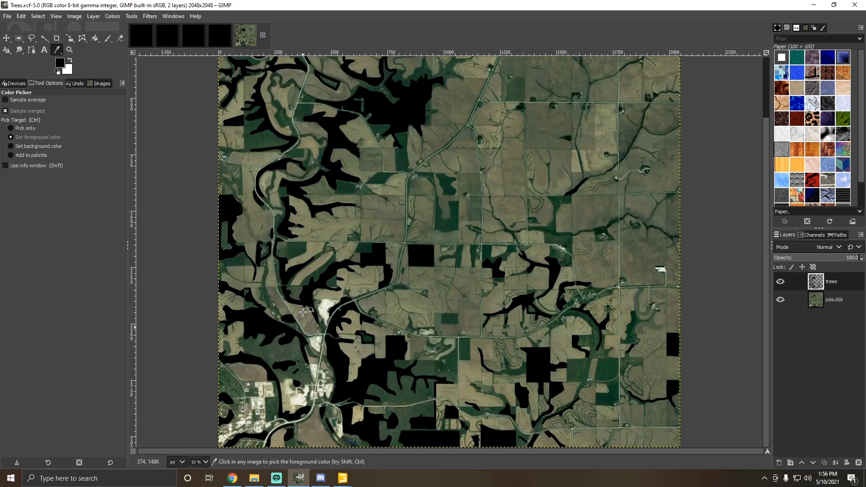
{"action": "scroll", "coordinate": [376, 294], "scroll_direction": "up", "scroll_amount": 3}
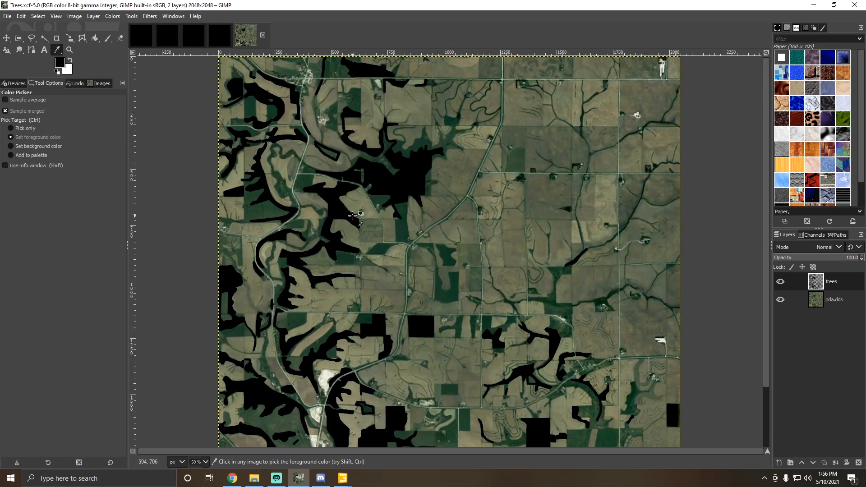
{"action": "scroll", "coordinate": [362, 217], "scroll_direction": "down", "scroll_amount": 3}
{"action": "scroll", "coordinate": [362, 217], "scroll_direction": "up", "scroll_amount": 3}
{"action": "left_click", "coordinate": [59, 63]}
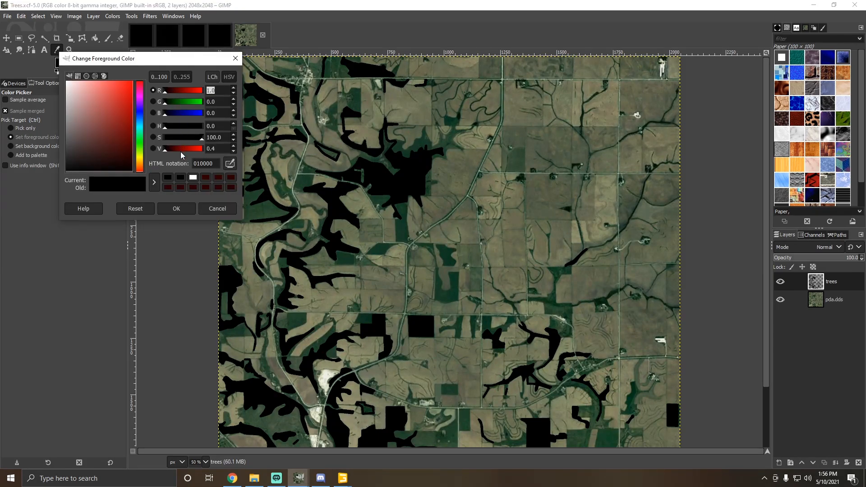
{"action": "left_click", "coordinate": [179, 208]}
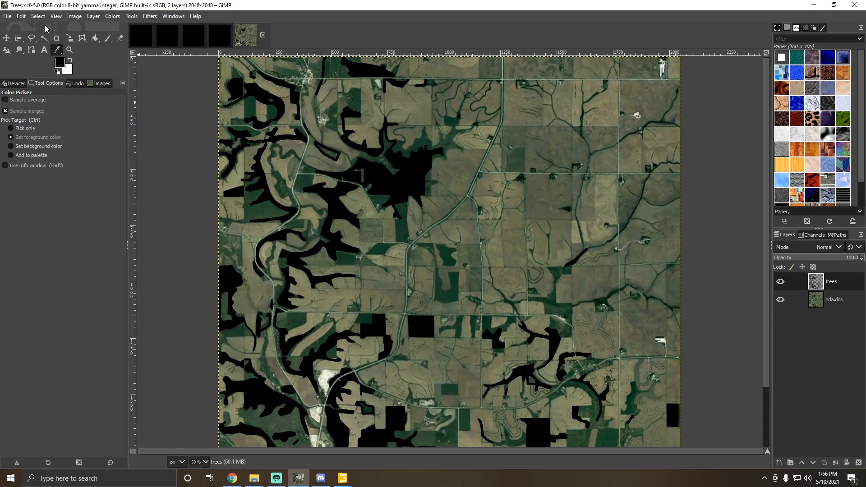
Step: Bucket-fill the transparent background of the trees layer with the black foreground color, affecting similar colors
{"action": "left_click", "coordinate": [95, 39]}
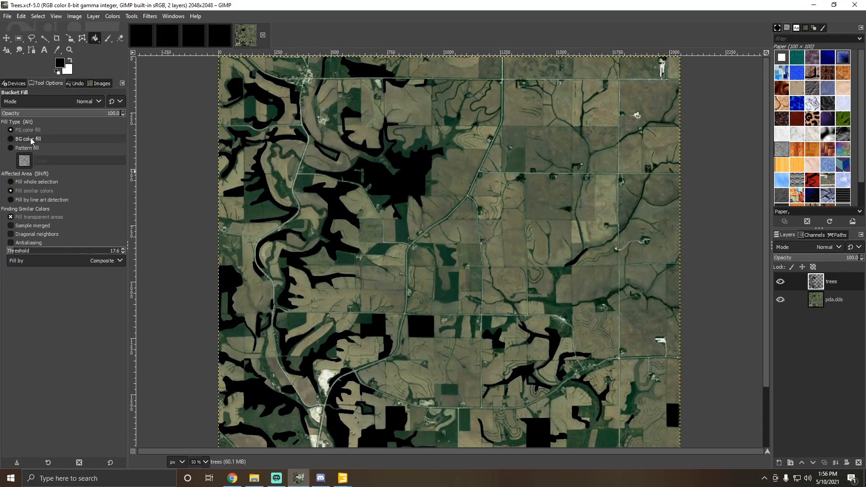
{"action": "left_click", "coordinate": [60, 64]}
{"action": "left_click", "coordinate": [192, 212]}
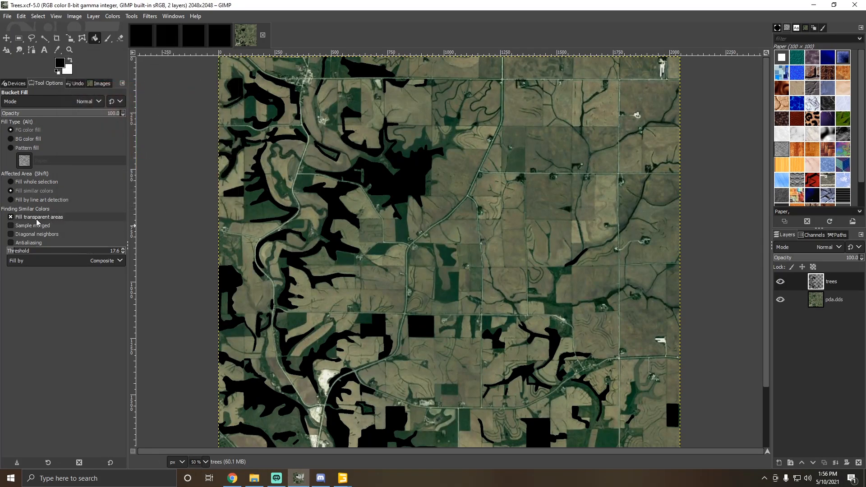
{"action": "left_click", "coordinate": [596, 168]}
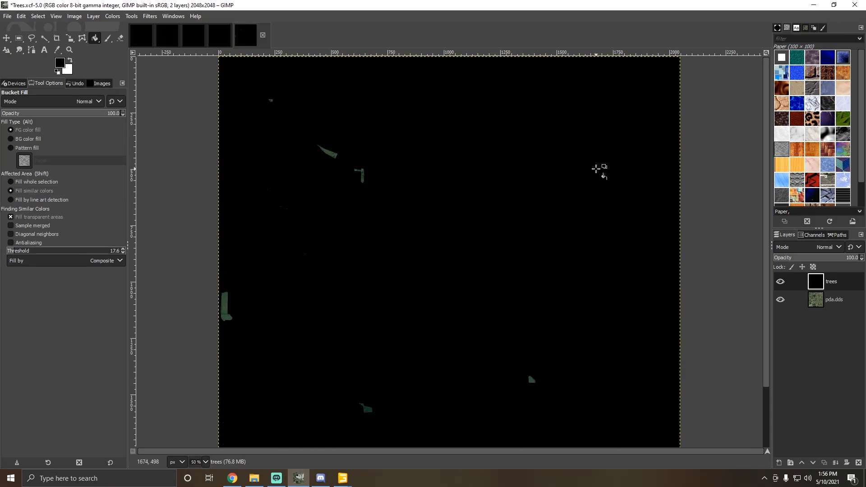
Step: Fill the whole pda.dds layer with the black foreground color and make the trees layer active again
{"action": "left_click", "coordinate": [833, 299]}
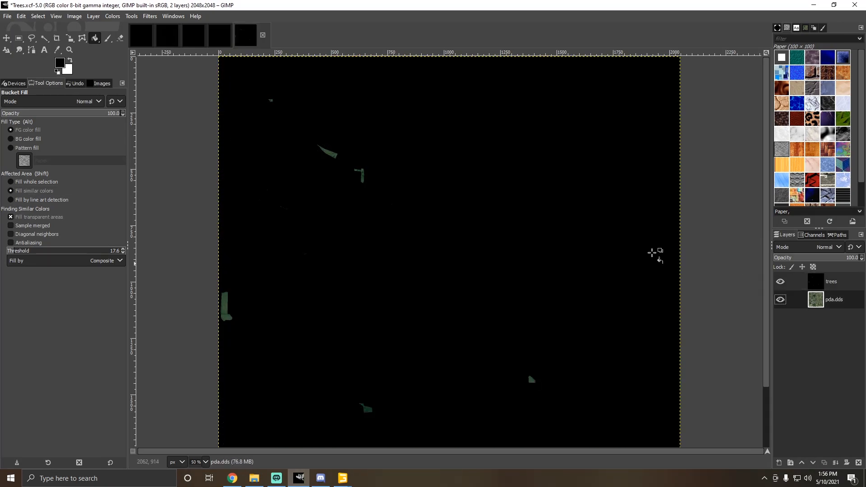
{"action": "left_click", "coordinate": [33, 182]}
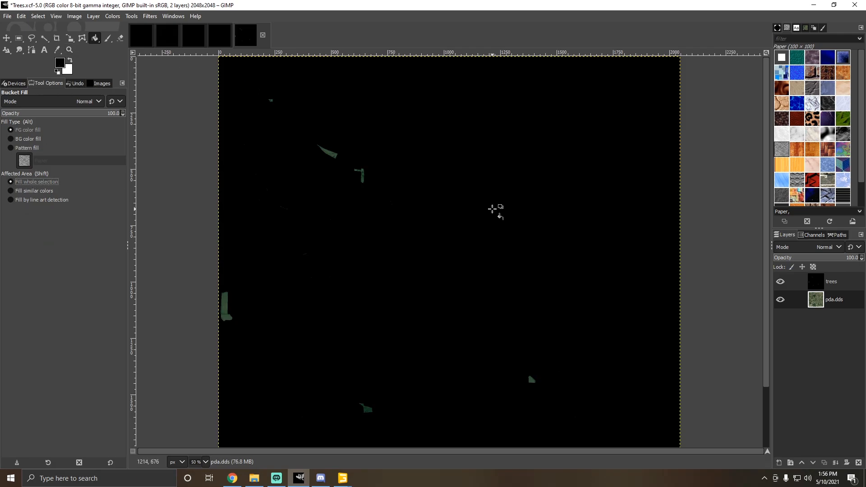
{"action": "left_click", "coordinate": [493, 209]}
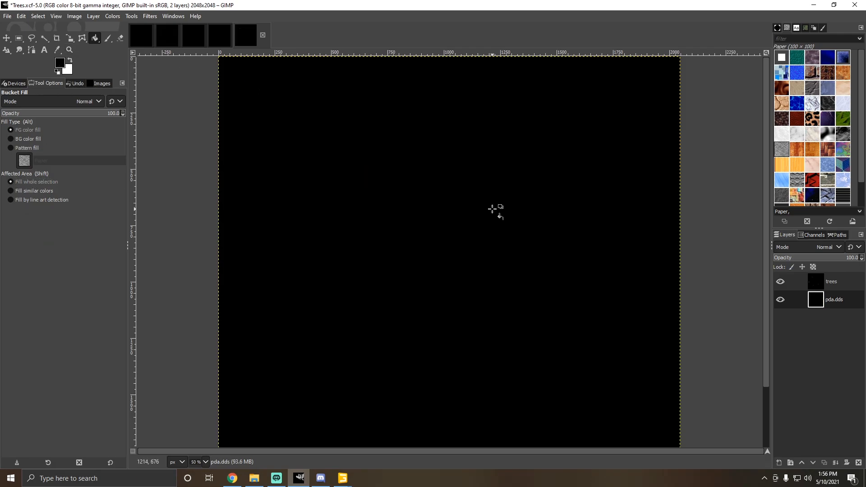
{"action": "left_click", "coordinate": [843, 282]}
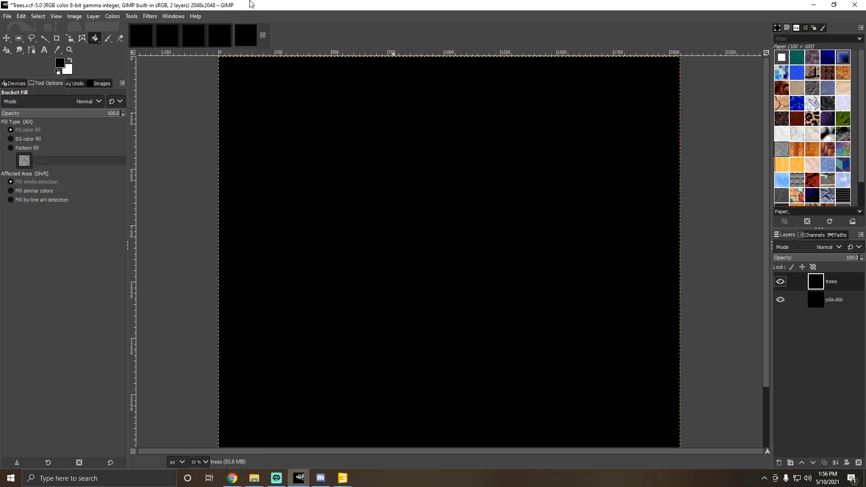
Step: Decompose the trees layer into separate RGB channel images, without decomposing to layers
{"action": "left_click", "coordinate": [111, 16]}
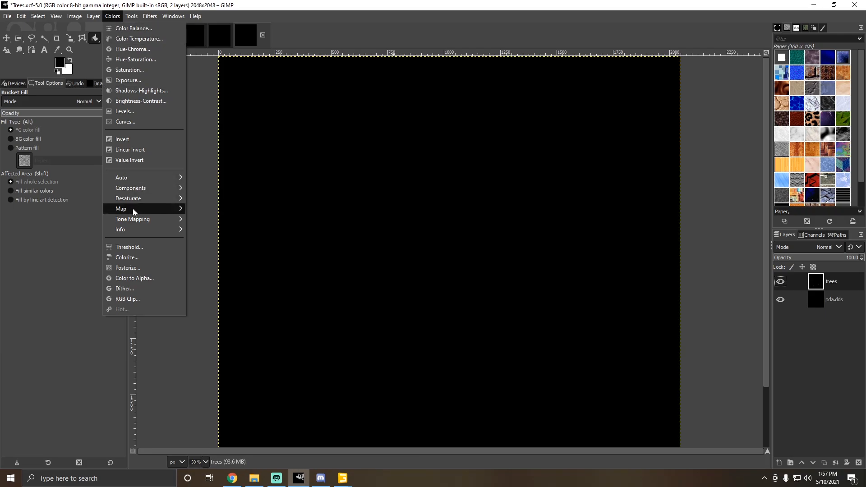
{"action": "mouse_move", "coordinate": [133, 208]}
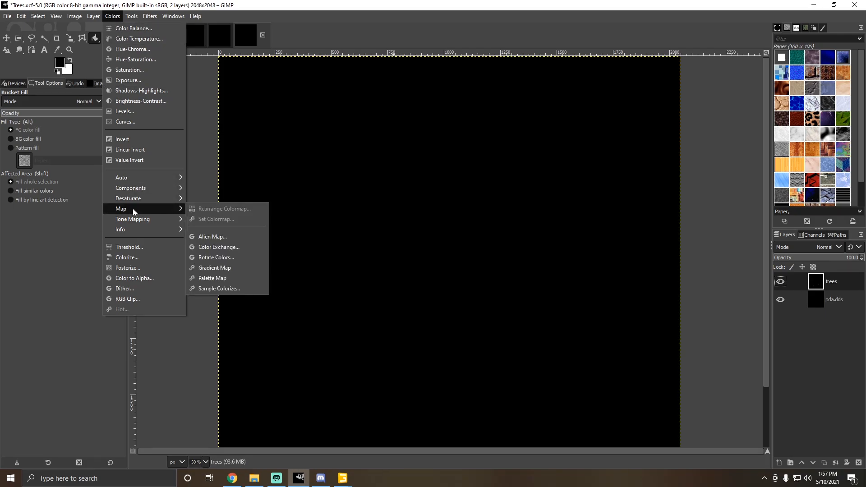
{"action": "mouse_move", "coordinate": [137, 193]}
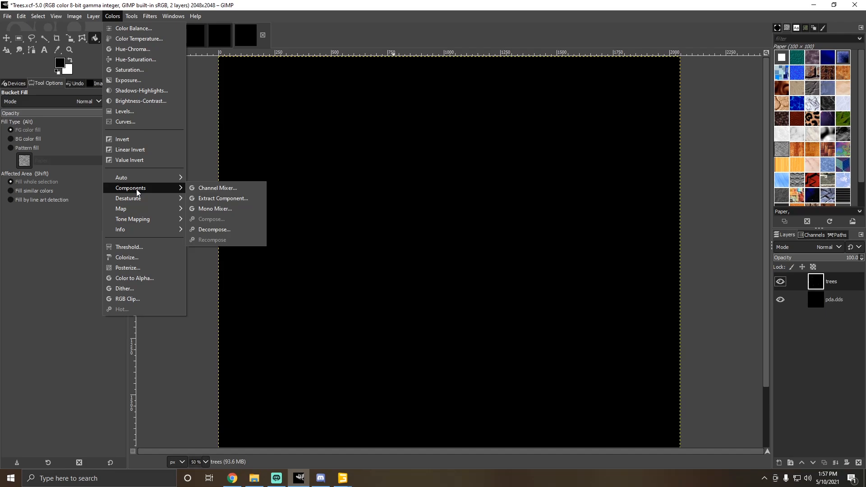
{"action": "left_click", "coordinate": [212, 229]}
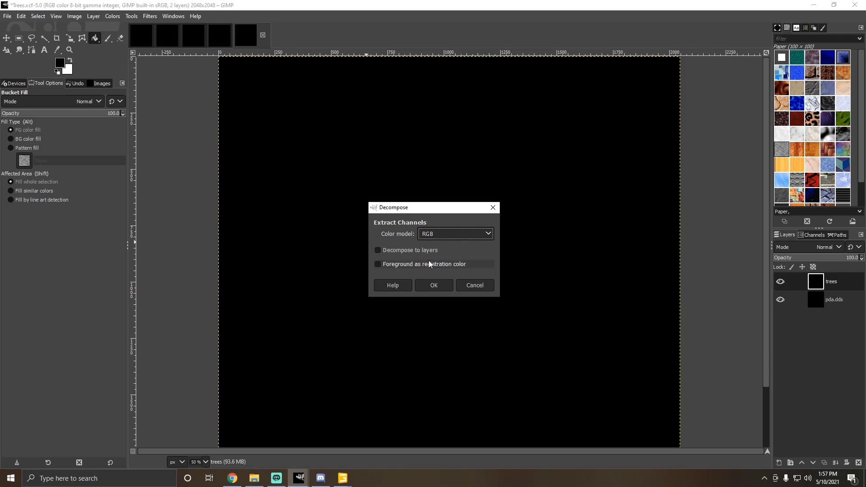
{"action": "left_click", "coordinate": [434, 286]}
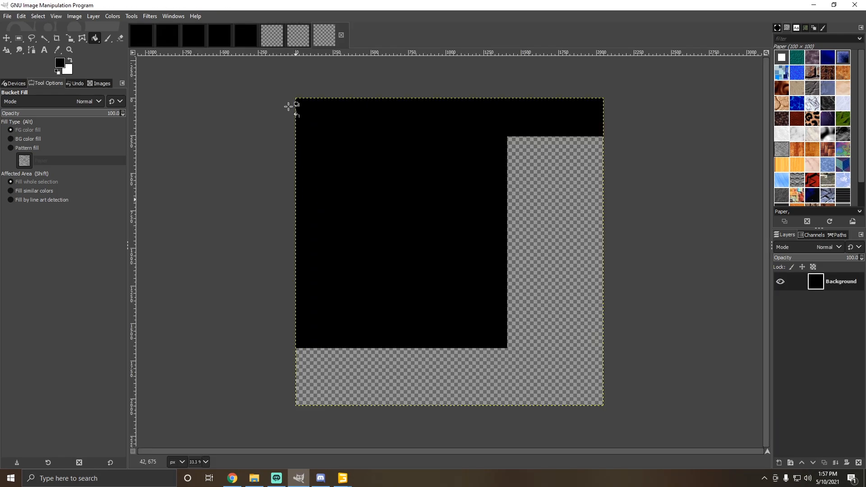
Step: Compare the cultivator_density red image with the Trees-red image and check the foreground color without changing it
{"action": "left_click", "coordinate": [166, 39]}
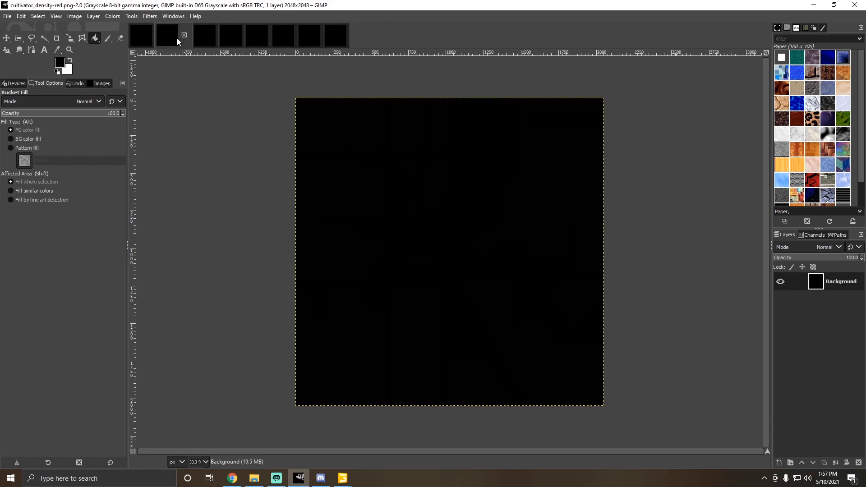
{"action": "left_click", "coordinate": [289, 35]}
{"action": "left_click", "coordinate": [169, 40]}
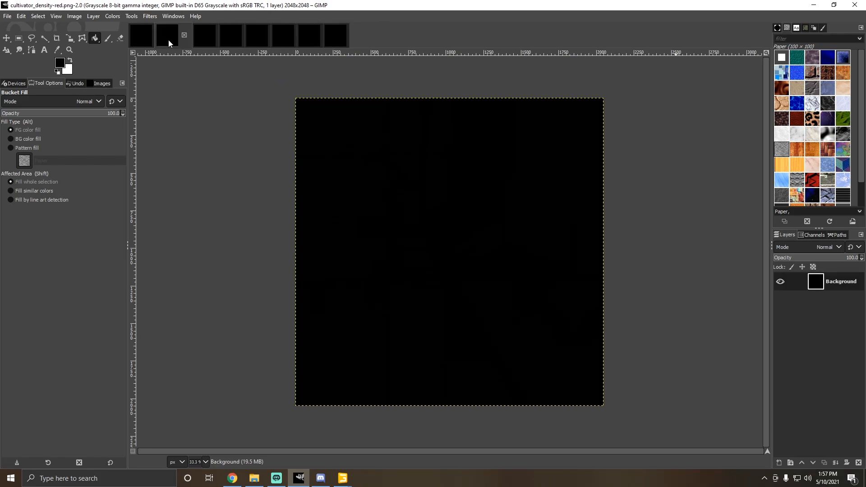
{"action": "left_click", "coordinate": [283, 38]}
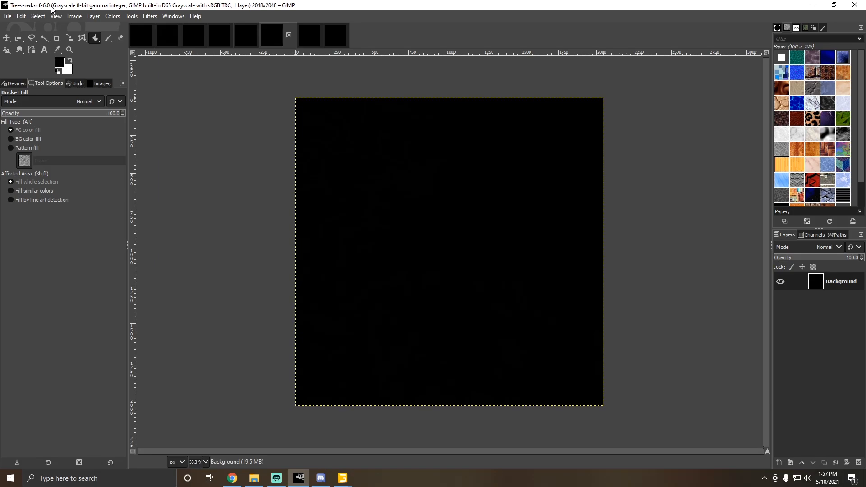
{"action": "left_click", "coordinate": [60, 63]}
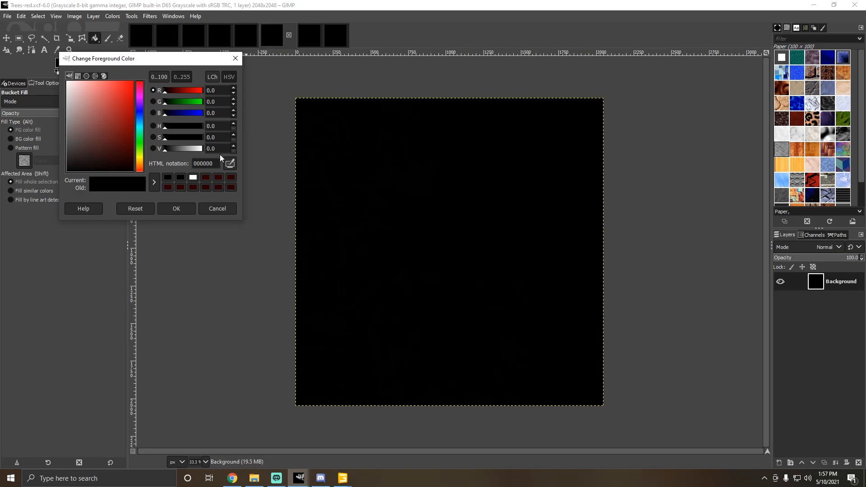
{"action": "left_click", "coordinate": [217, 208]}
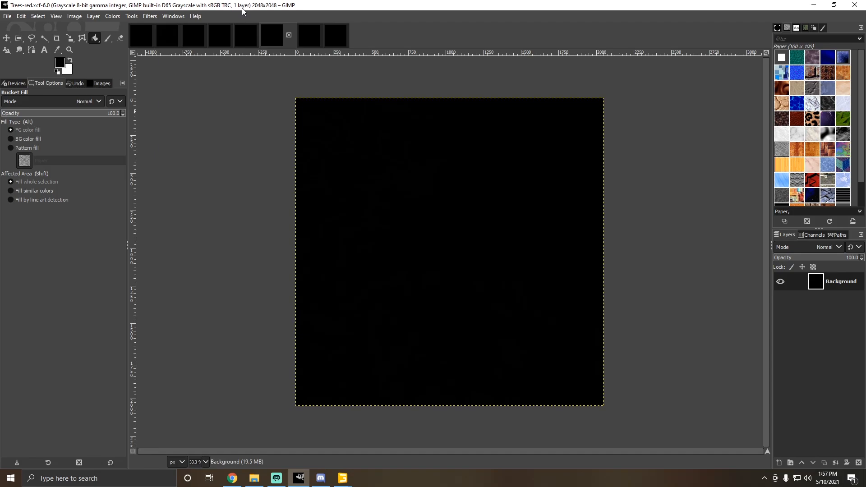
Step: Look at the save and export options for the Trees-red image and leave them without choosing any
{"action": "left_click", "coordinate": [267, 33]}
{"action": "left_click", "coordinate": [8, 17]}
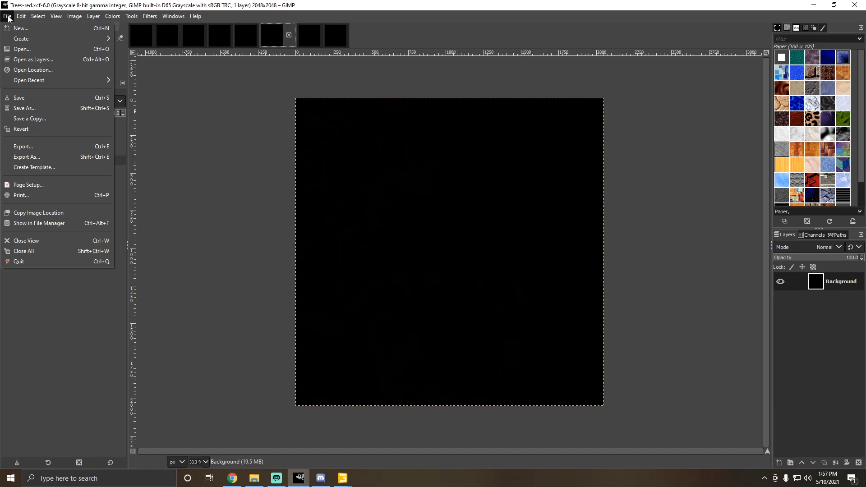
{"action": "left_click", "coordinate": [327, 4]}
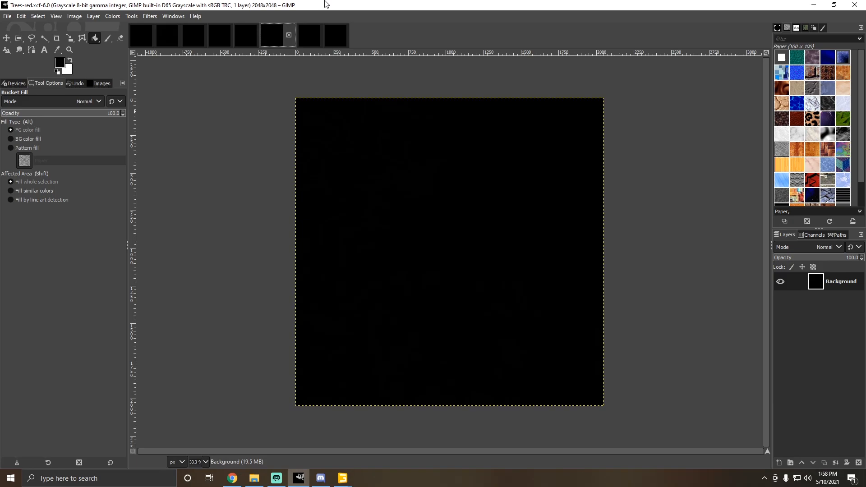
Step: Switch to File Explorer, go to the Desktop's TutorialMap/maps folder, and open mapDE.i3d in Notepad++
{"action": "left_click", "coordinate": [255, 478]}
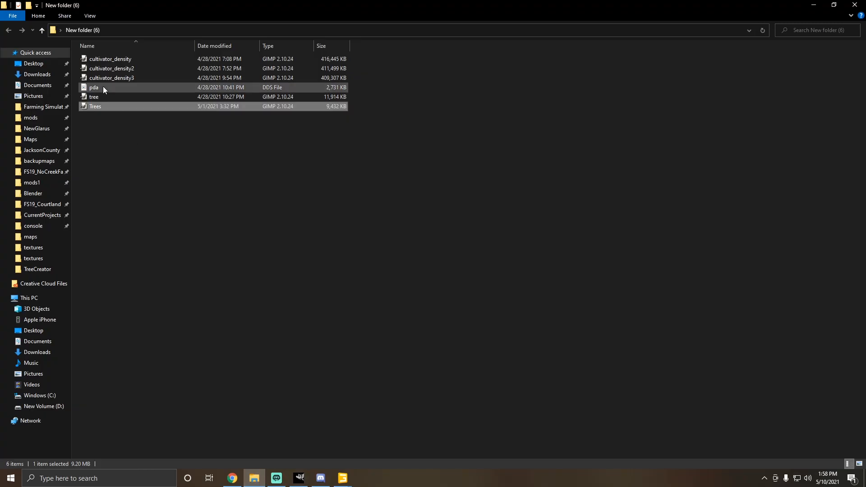
{"action": "left_click", "coordinate": [32, 64]}
{"action": "scroll", "coordinate": [142, 341], "scroll_direction": "down", "scroll_amount": 12}
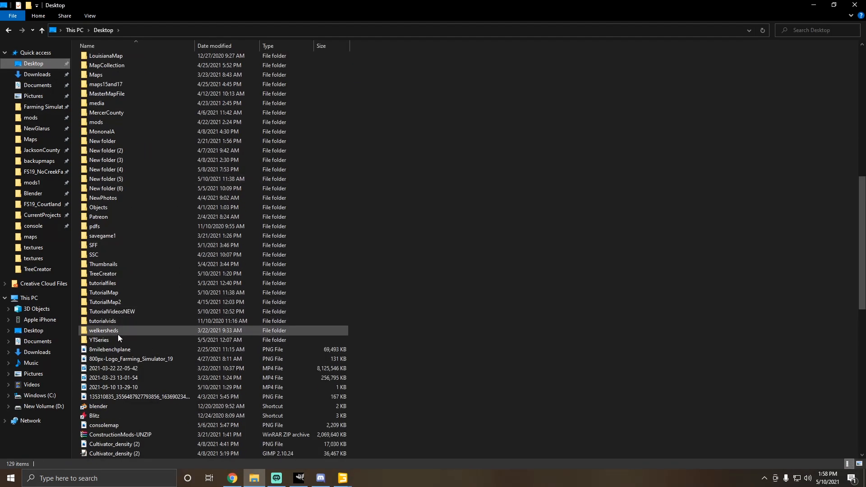
{"action": "double_click", "coordinate": [127, 290]}
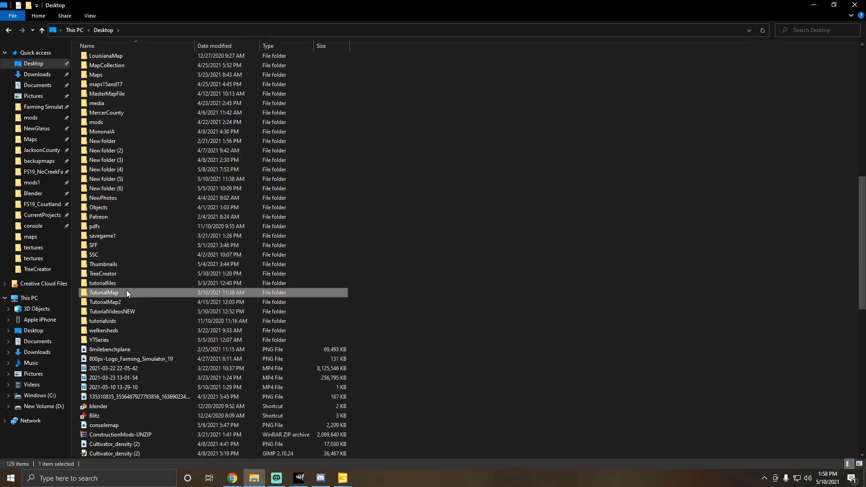
{"action": "double_click", "coordinate": [114, 68]}
{"action": "right_click", "coordinate": [105, 118]}
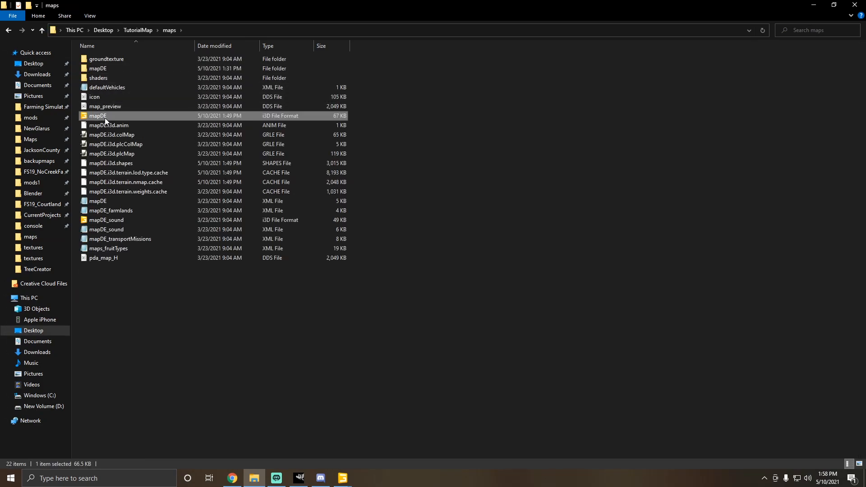
{"action": "left_click", "coordinate": [139, 156]}
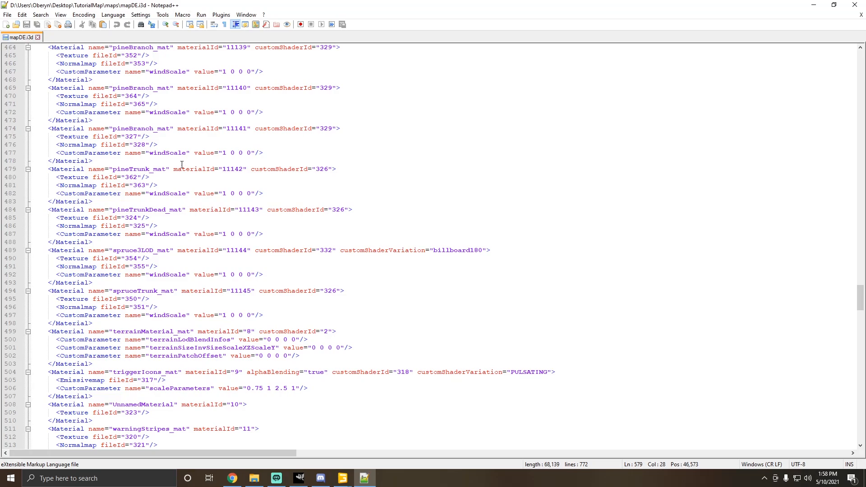
Step: Search mapDE.i3d from the beginning of the file for "treedensity"
{"action": "scroll", "coordinate": [182, 165], "scroll_direction": "down", "scroll_amount": 5}
{"action": "scroll", "coordinate": [743, 247], "scroll_direction": "up", "scroll_amount": 3}
{"action": "left_click_drag", "start_coordinate": [859, 300], "coordinate": [843, 56]}
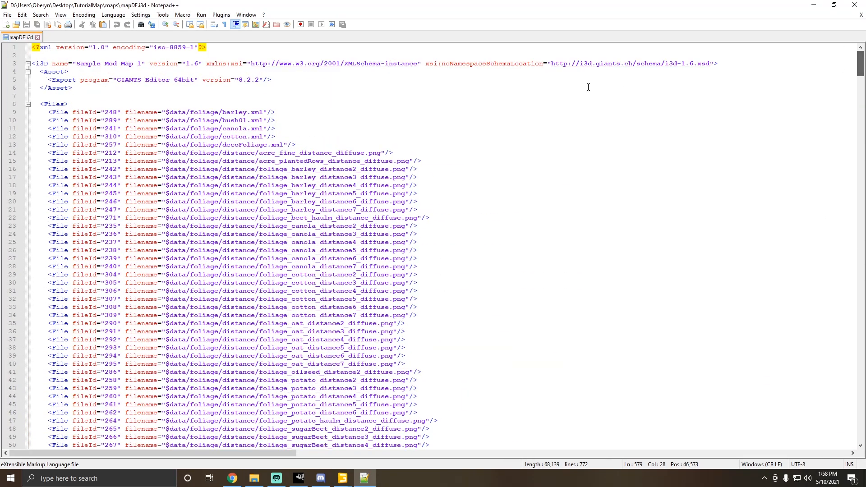
{"action": "left_click", "coordinate": [356, 105]}
{"action": "key", "text": "ctrl+f"}
{"action": "type", "text": "tre"}
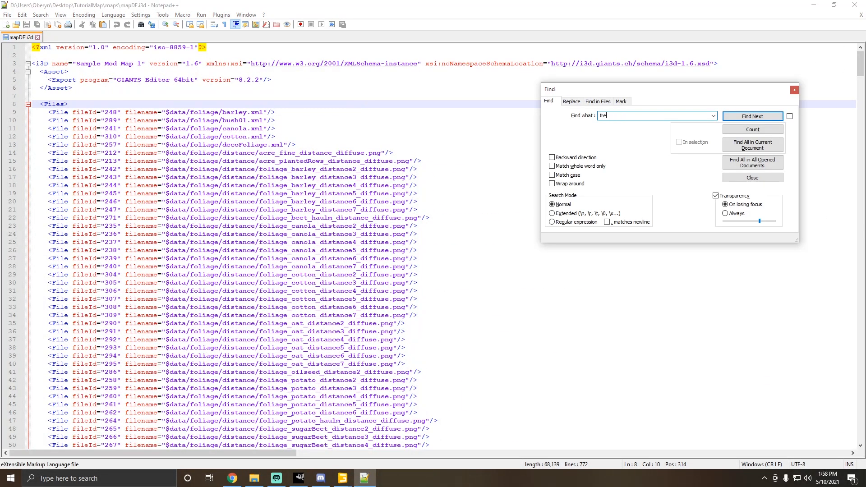
{"action": "type", "text": "edensity"}
{"action": "key", "text": "Return"}
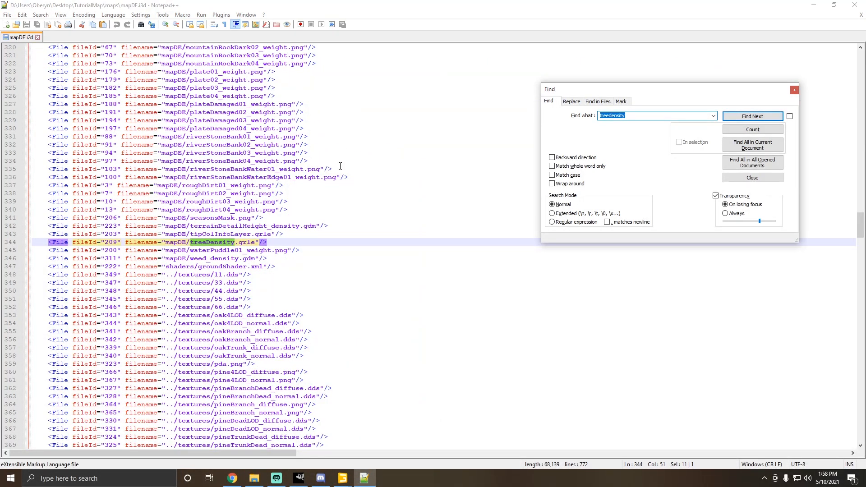
Step: Highlight the grle extension of the treeDensity file entry, then switch to GIANTS Editor and inspect the painted tree mask and placed trees
{"action": "double_click", "coordinate": [247, 243]}
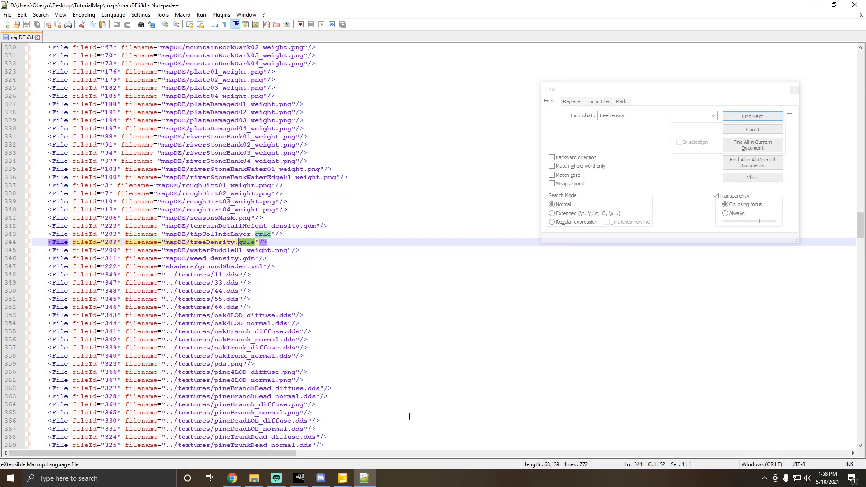
{"action": "left_click", "coordinate": [343, 479]}
{"action": "left_click", "coordinate": [294, 440]}
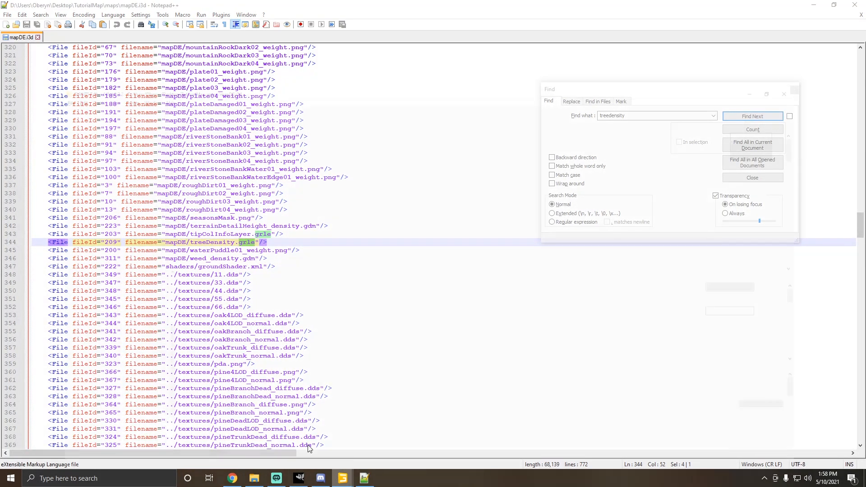
{"action": "left_click", "coordinate": [794, 24]}
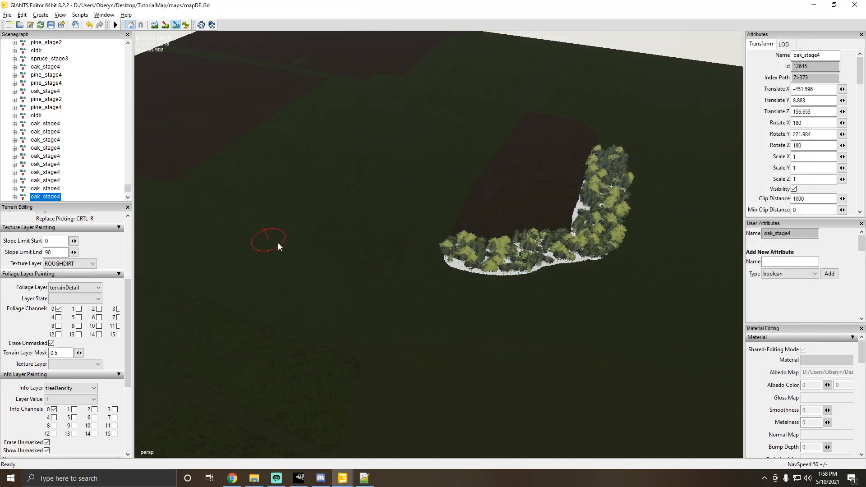
{"action": "left_click_drag", "start_coordinate": [386, 228], "coordinate": [201, 185], "text": "alt"}
{"action": "left_click_drag", "start_coordinate": [325, 208], "coordinate": [273, 244], "text": "alt"}
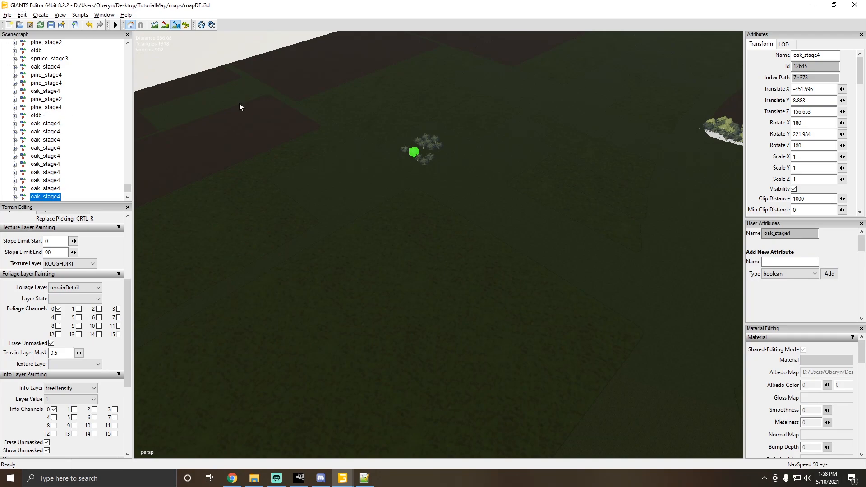
{"action": "left_click_drag", "start_coordinate": [400, 219], "coordinate": [655, 67], "text": "alt"}
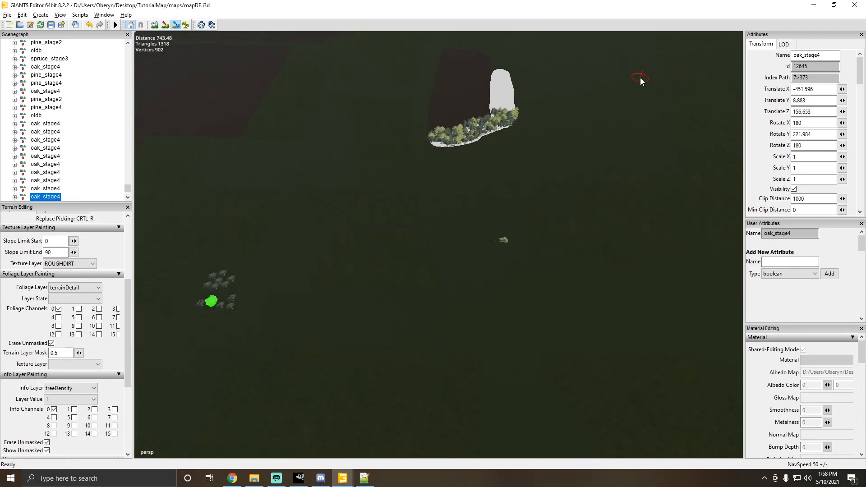
Step: Return to mapDE.i3d in Notepad++, dismiss the search dialog and close Notepad++
{"action": "left_click", "coordinate": [364, 479]}
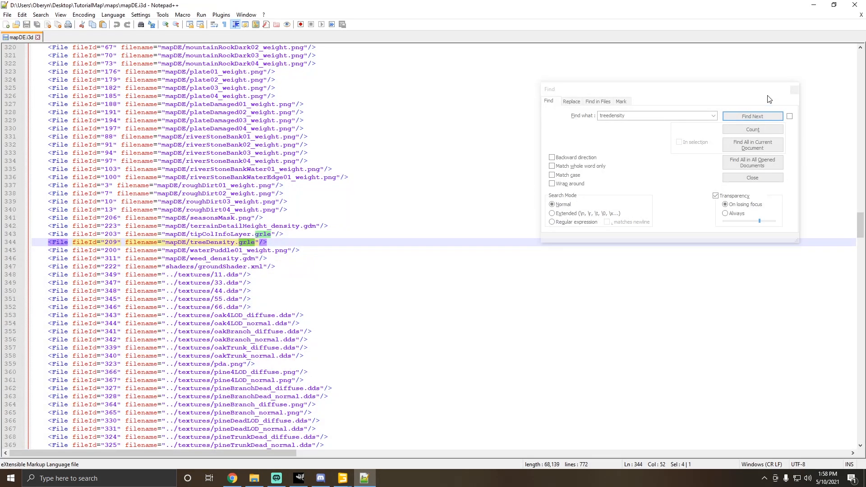
{"action": "left_click", "coordinate": [791, 89]}
{"action": "left_click", "coordinate": [855, 9]}
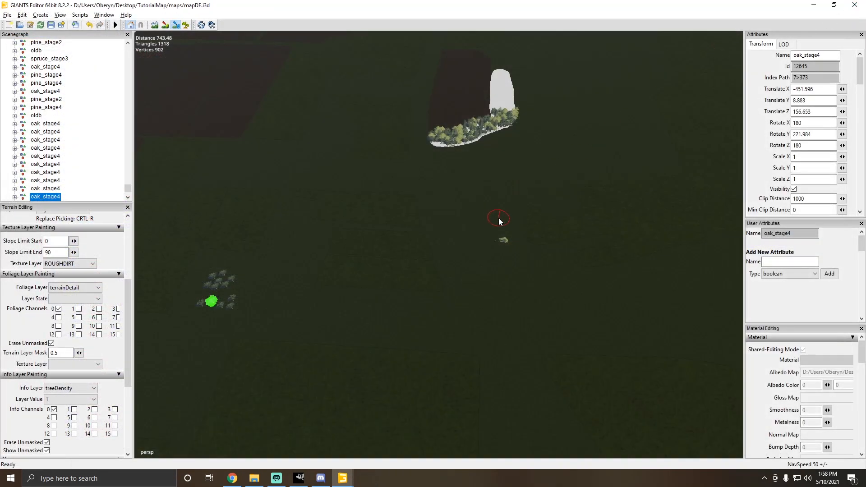
Step: Turn off info layer painting in GIANTS Editor and inspect the placed trees on the terrain without the mask
{"action": "mouse_move", "coordinate": [352, 296]}
{"action": "left_mouse_down", "text": "alt"}
{"action": "mouse_move", "coordinate": [635, 234]}
{"action": "mouse_move", "coordinate": [335, 275]}
{"action": "mouse_move", "coordinate": [304, 265]}
{"action": "mouse_move", "coordinate": [399, 242]}
{"action": "mouse_move", "coordinate": [173, 258]}
{"action": "mouse_move", "coordinate": [414, 253]}
{"action": "mouse_move", "coordinate": [406, 251]}
{"action": "mouse_move", "coordinate": [409, 272]}
{"action": "mouse_move", "coordinate": [369, 282]}
{"action": "mouse_move", "coordinate": [320, 274]}
{"action": "mouse_move", "coordinate": [292, 315]}
{"action": "mouse_move", "coordinate": [455, 265]}
{"action": "mouse_move", "coordinate": [311, 280]}
{"action": "mouse_move", "coordinate": [355, 269]}
{"action": "mouse_move", "coordinate": [541, 257]}
{"action": "mouse_move", "coordinate": [584, 278]}
{"action": "mouse_move", "coordinate": [324, 318]}
{"action": "mouse_move", "coordinate": [437, 312]}
{"action": "mouse_move", "coordinate": [436, 300]}
{"action": "left_mouse_up", "text": "alt"}
{"action": "mouse_move", "coordinate": [340, 300]}
{"action": "left_mouse_down", "text": "alt"}
{"action": "mouse_move", "coordinate": [429, 286]}
{"action": "mouse_move", "coordinate": [329, 296]}
{"action": "mouse_move", "coordinate": [156, 278]}
{"action": "mouse_move", "coordinate": [207, 255]}
{"action": "mouse_move", "coordinate": [179, 249]}
{"action": "left_mouse_up", "text": "alt"}
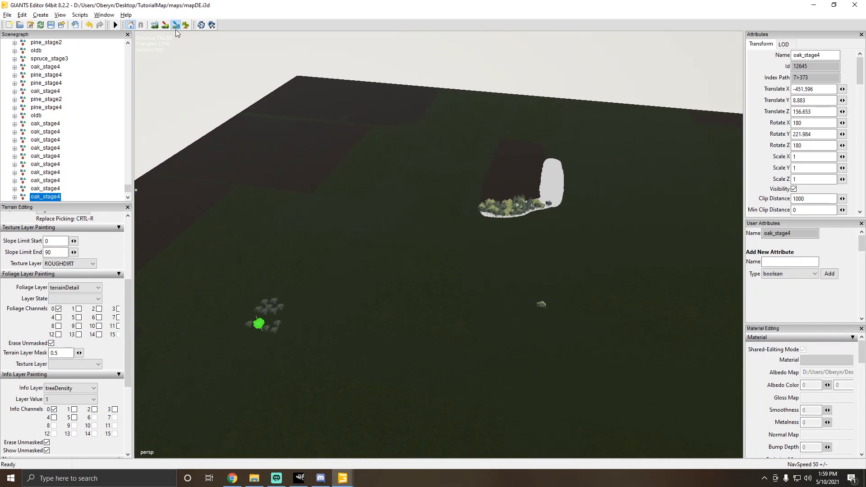
{"action": "left_click", "coordinate": [176, 27]}
{"action": "scroll", "coordinate": [388, 135], "scroll_direction": "up", "scroll_amount": 3}
{"action": "mouse_move", "coordinate": [406, 140]}
{"action": "left_mouse_down", "text": "alt"}
{"action": "mouse_move", "coordinate": [619, 158]}
{"action": "mouse_move", "coordinate": [416, 205]}
{"action": "mouse_move", "coordinate": [245, 299]}
{"action": "mouse_move", "coordinate": [486, 275]}
{"action": "mouse_move", "coordinate": [299, 262]}
{"action": "mouse_move", "coordinate": [372, 278]}
{"action": "left_mouse_up", "text": "alt"}
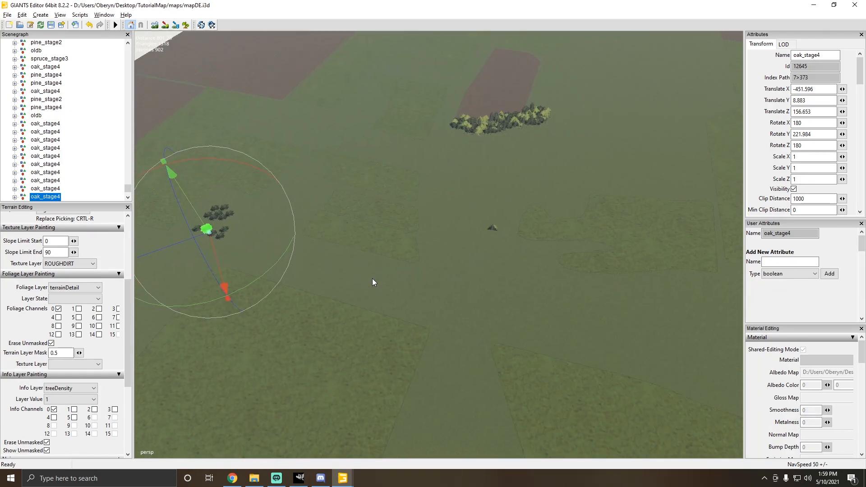